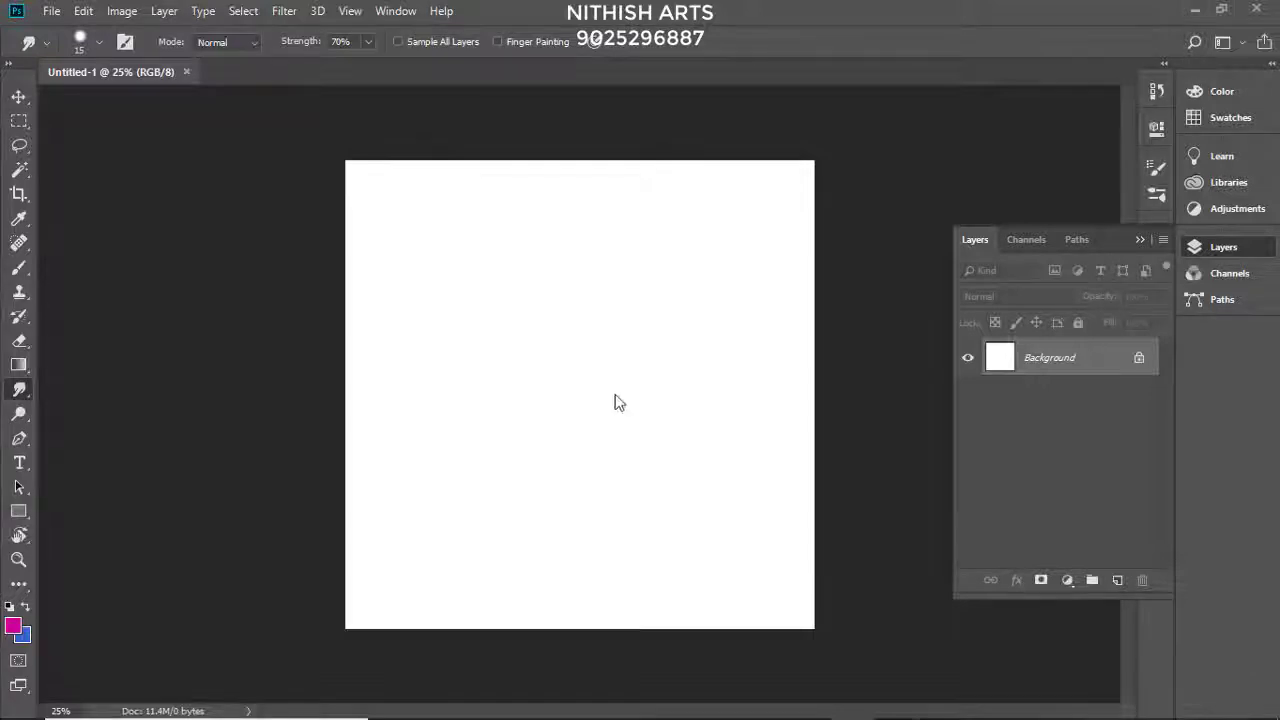
# Step: Unlock the background and lower its Hue/Saturation lightness to turn the canvas grey
pyautogui.doubleClick(1050, 357)
pyautogui.press('Return')
pyautogui.hotkey('ctrl', 'u')
pyautogui.moveTo(926, 272); pyautogui.dragTo(894, 285)
pyautogui.press('Return')
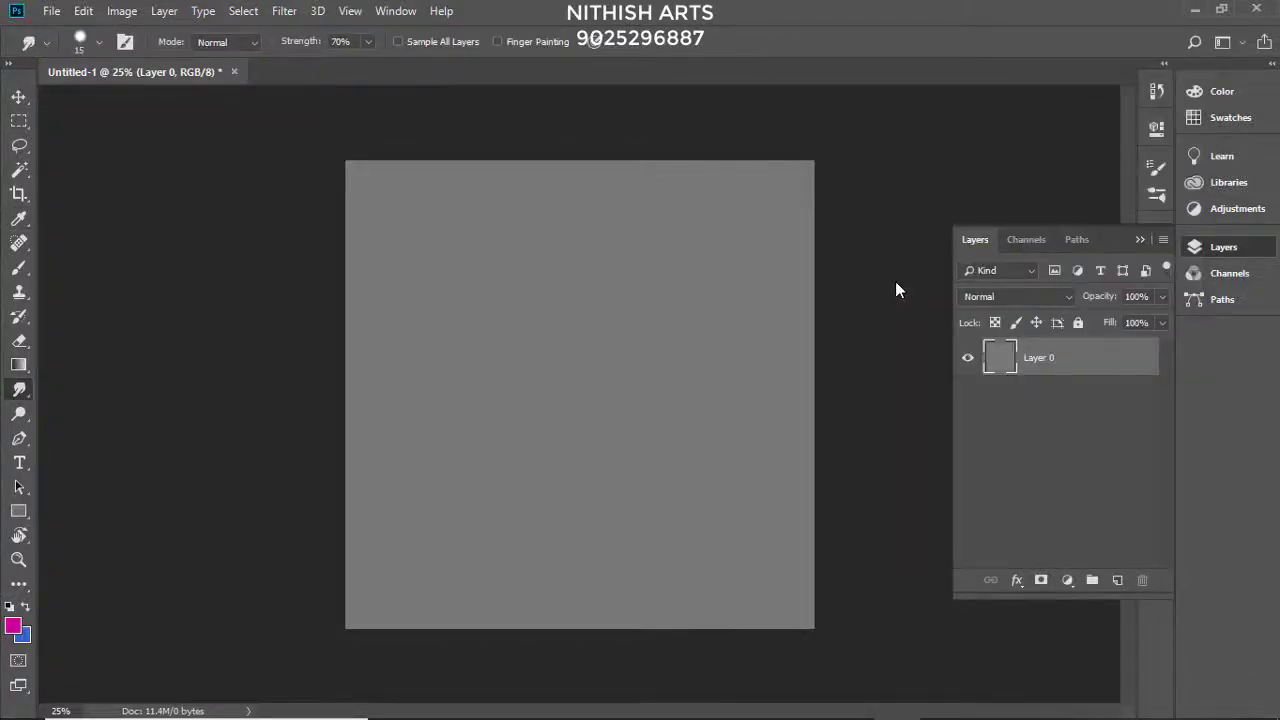
# Step: Open the portrait photo and marquee-select the central area around the man
pyautogui.hotkey('ctrl', 'o')
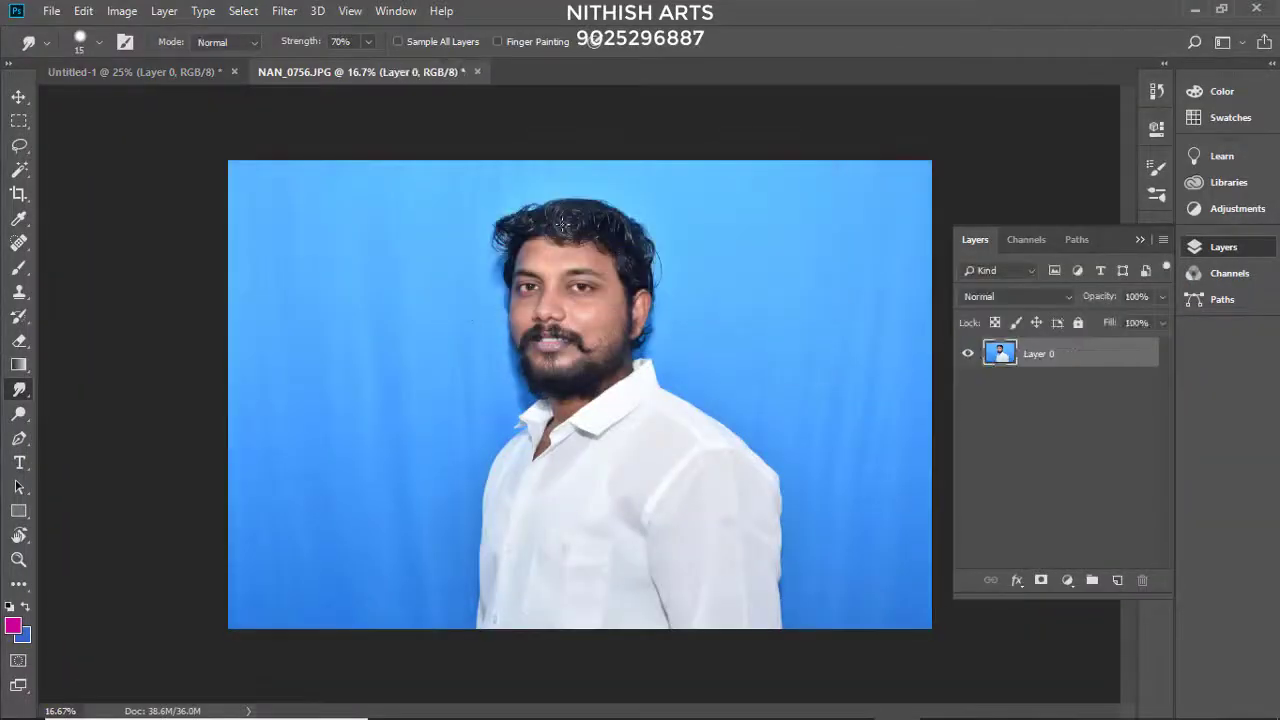
pyautogui.press('m')
pyautogui.moveTo(438, 165); pyautogui.dragTo(783, 647)
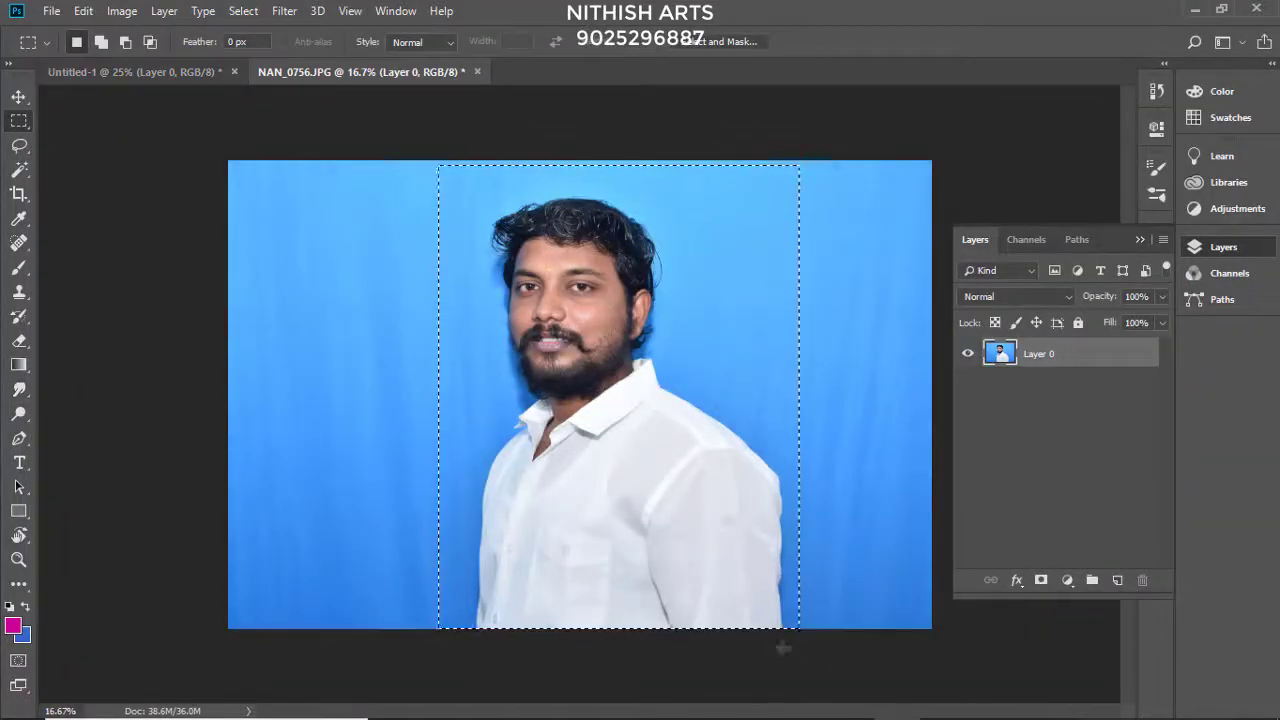
pyautogui.hotkey('ctrl', 'Tab')
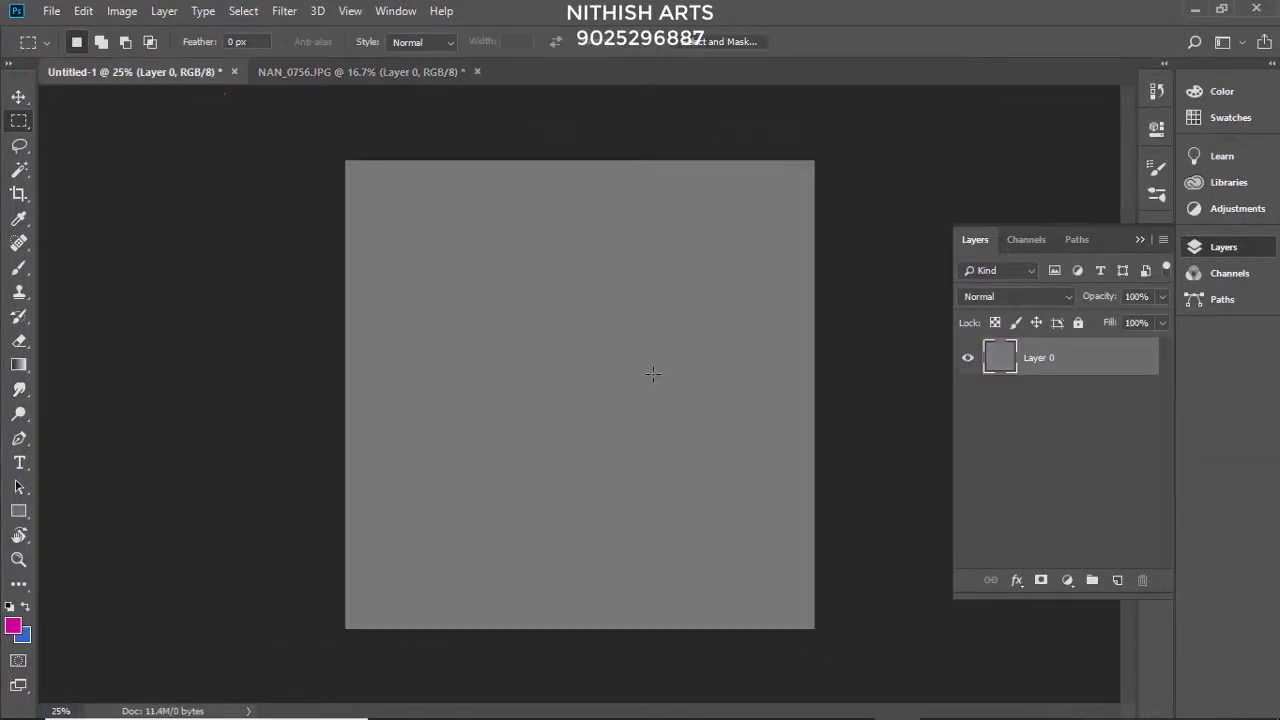
# Step: Paste the photo into Untitled-1 and scale it to fill the canvas height
pyautogui.hotkey('ctrl', 'v')
pyautogui.press('v')
pyautogui.hotkey('ctrl', '-')
pyautogui.hotkey('ctrl', 't')
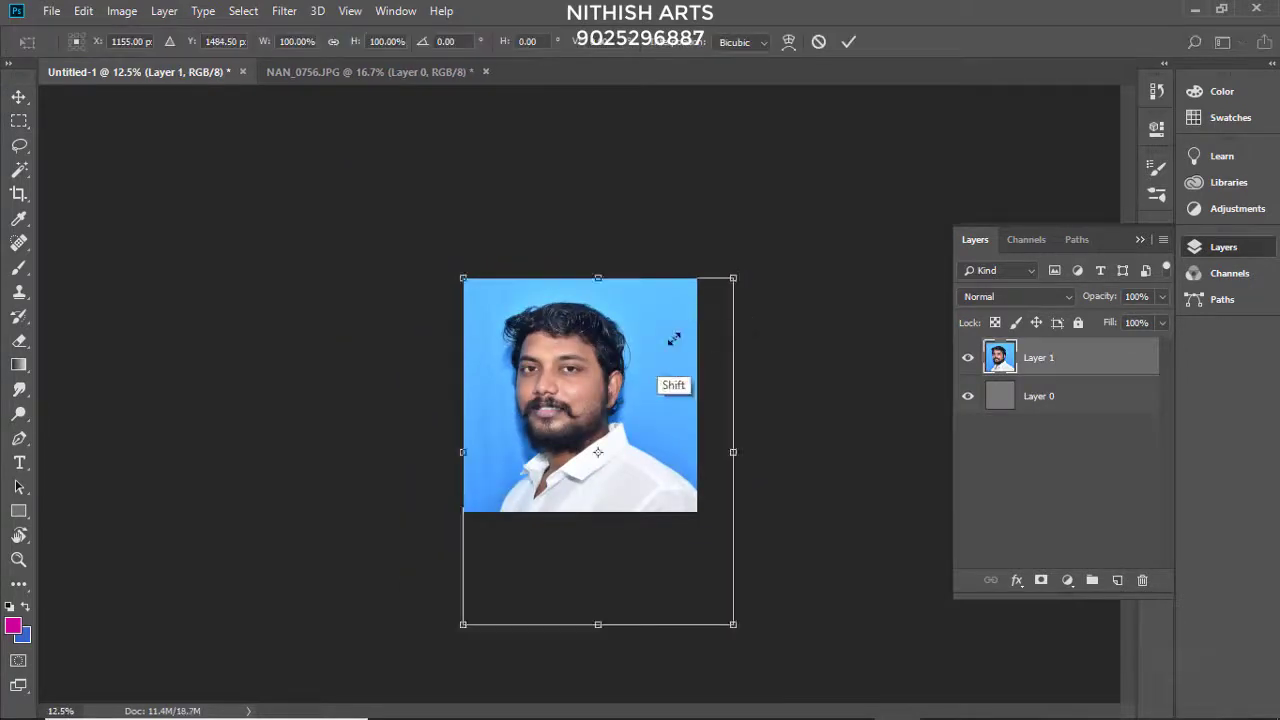
pyautogui.moveTo(733, 625); pyautogui.dragTo(681, 558)
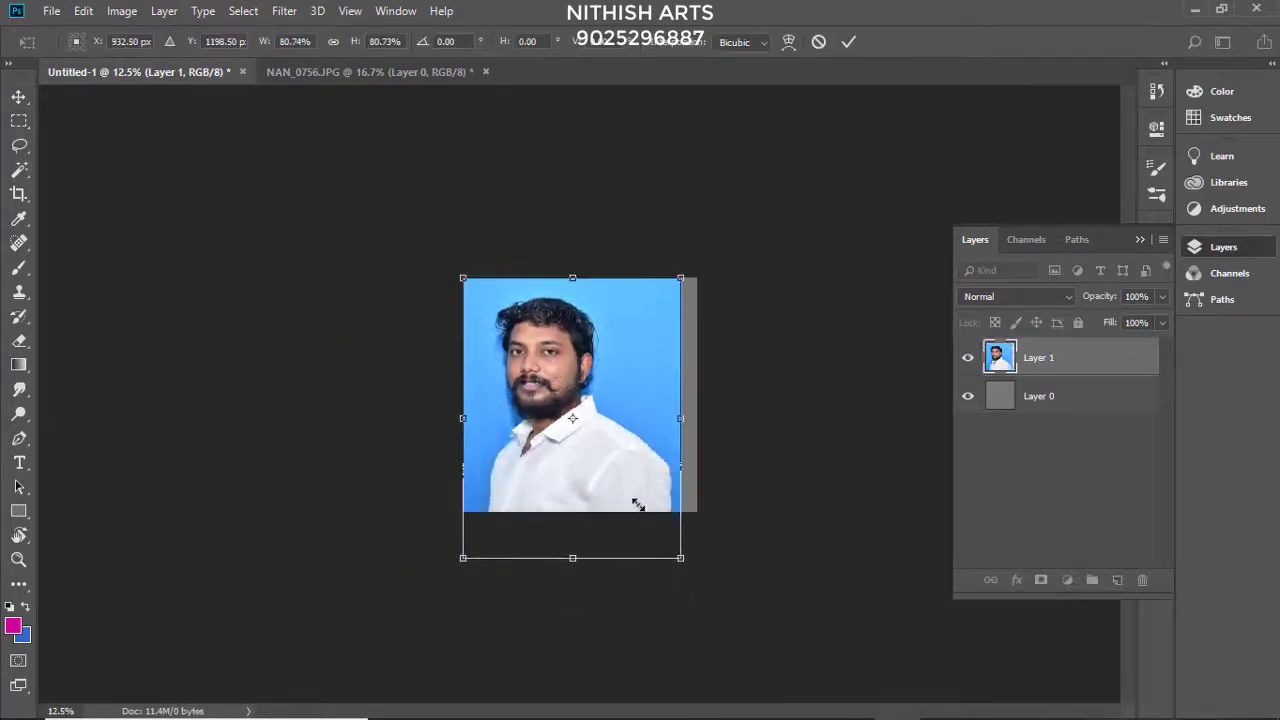
pyautogui.moveTo(637, 503); pyautogui.dragTo(646, 512)
pyautogui.press('Return')
# Step: Crop off the empty grey strip along the canvas's right edge
pyautogui.hotkey('ctrl', '+')
pyautogui.press('c')
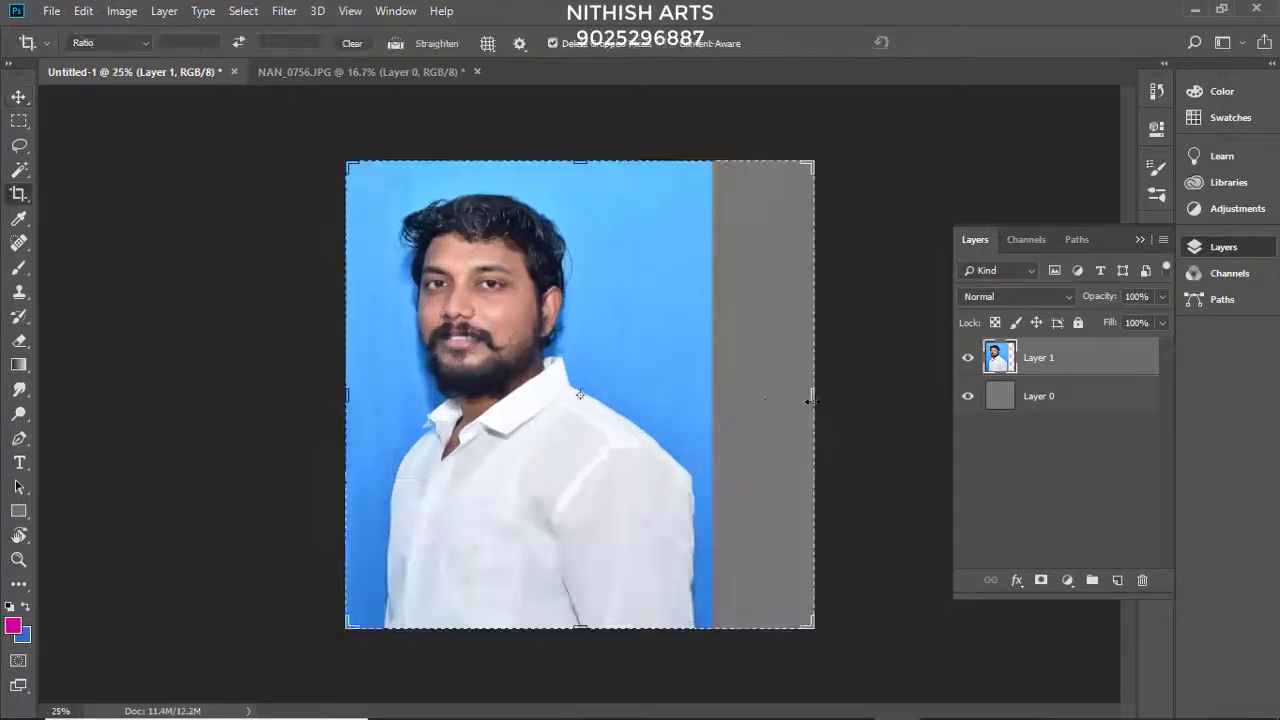
pyautogui.moveTo(810, 401); pyautogui.dragTo(713, 401)
pyautogui.press('Return')
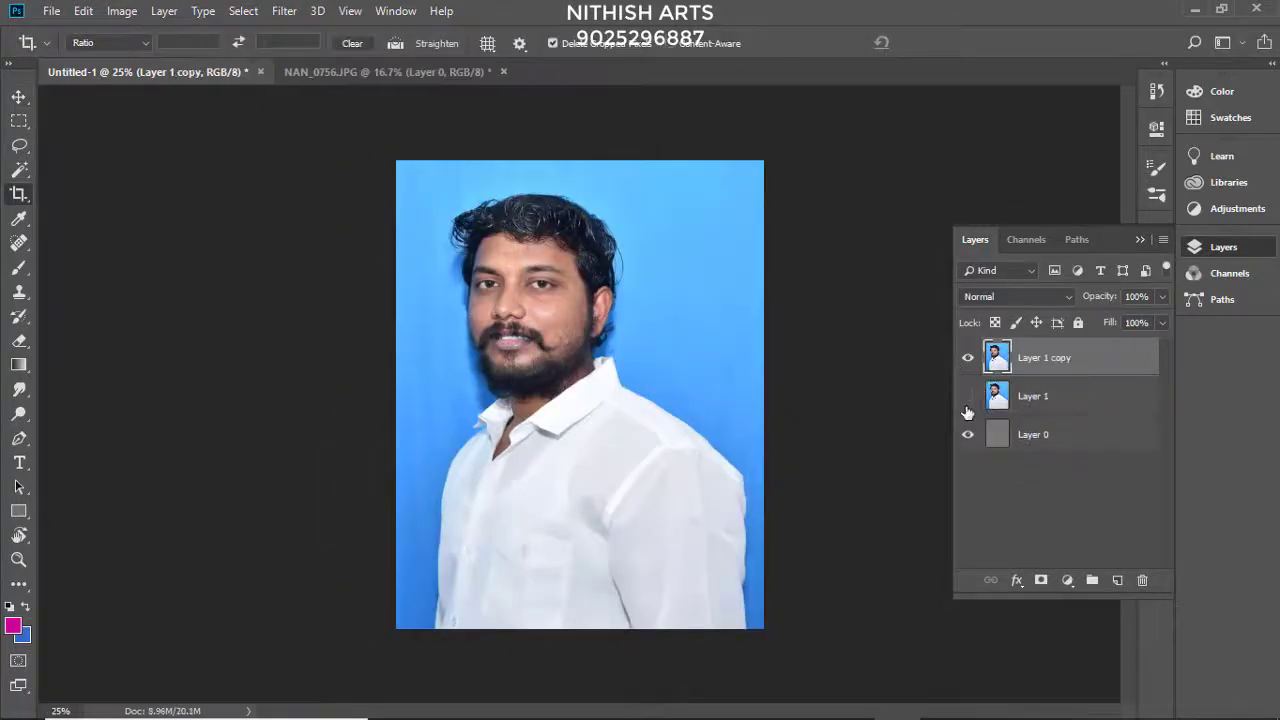
# Step: Switch to the Curvature Pen with the shirt collar in view
pyautogui.press('w')
pyautogui.scroll(3, 428, 340)
pyautogui.scroll(-2, 420, 300)
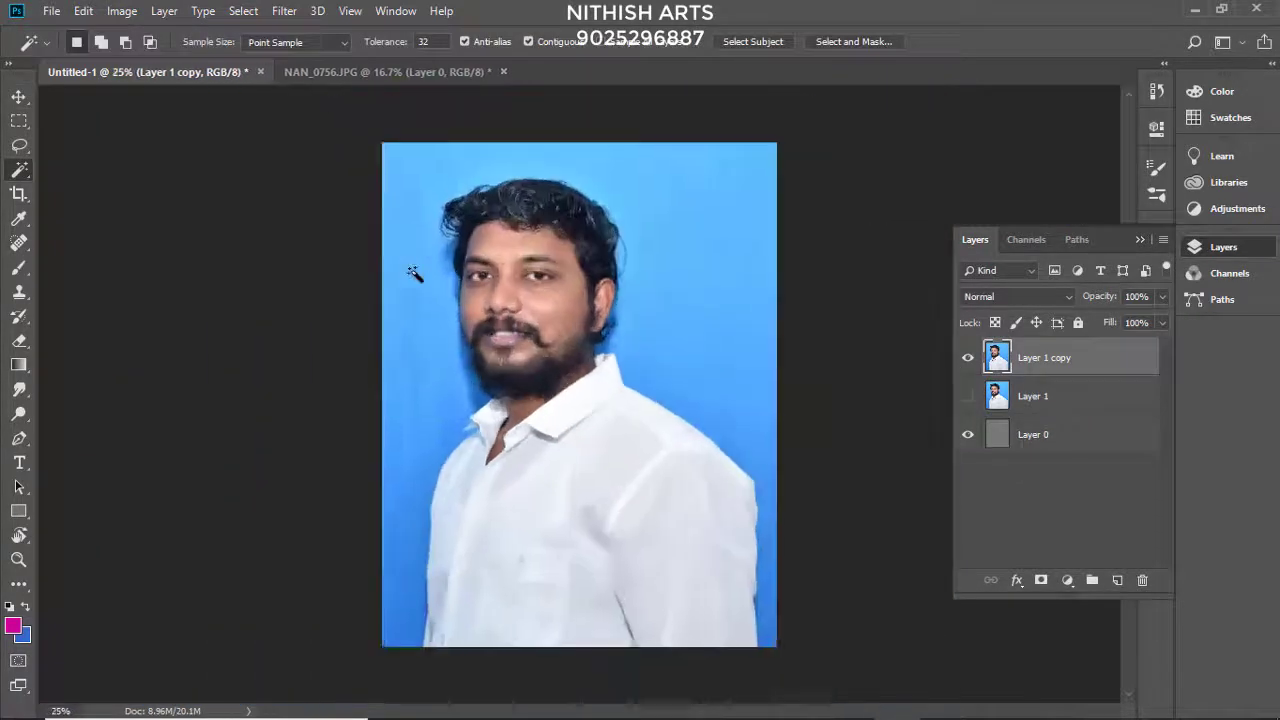
pyautogui.rightClick(19, 438)
pyautogui.click(114, 435)
pyautogui.scroll(3, 343, 401)
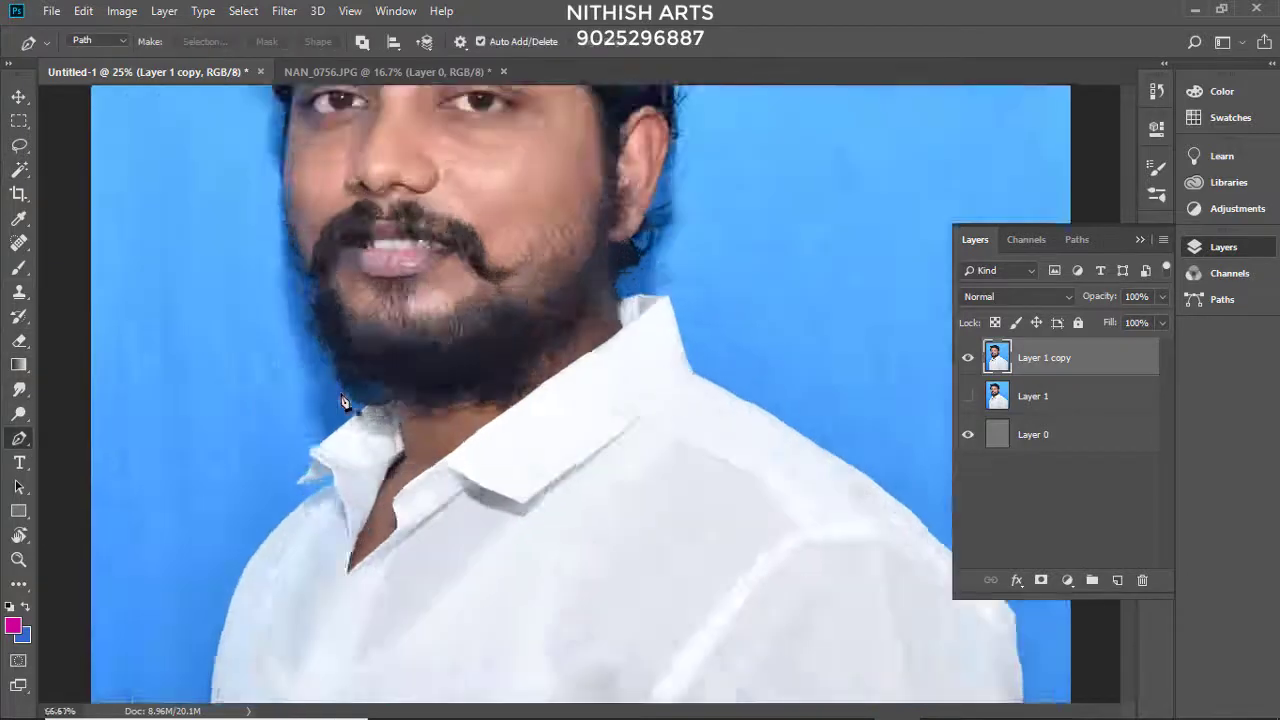
pyautogui.scroll(3, 343, 401)
pyautogui.moveTo(434, 317); pyautogui.dragTo(536, 213)
pyautogui.hotkey('shift', 'p')
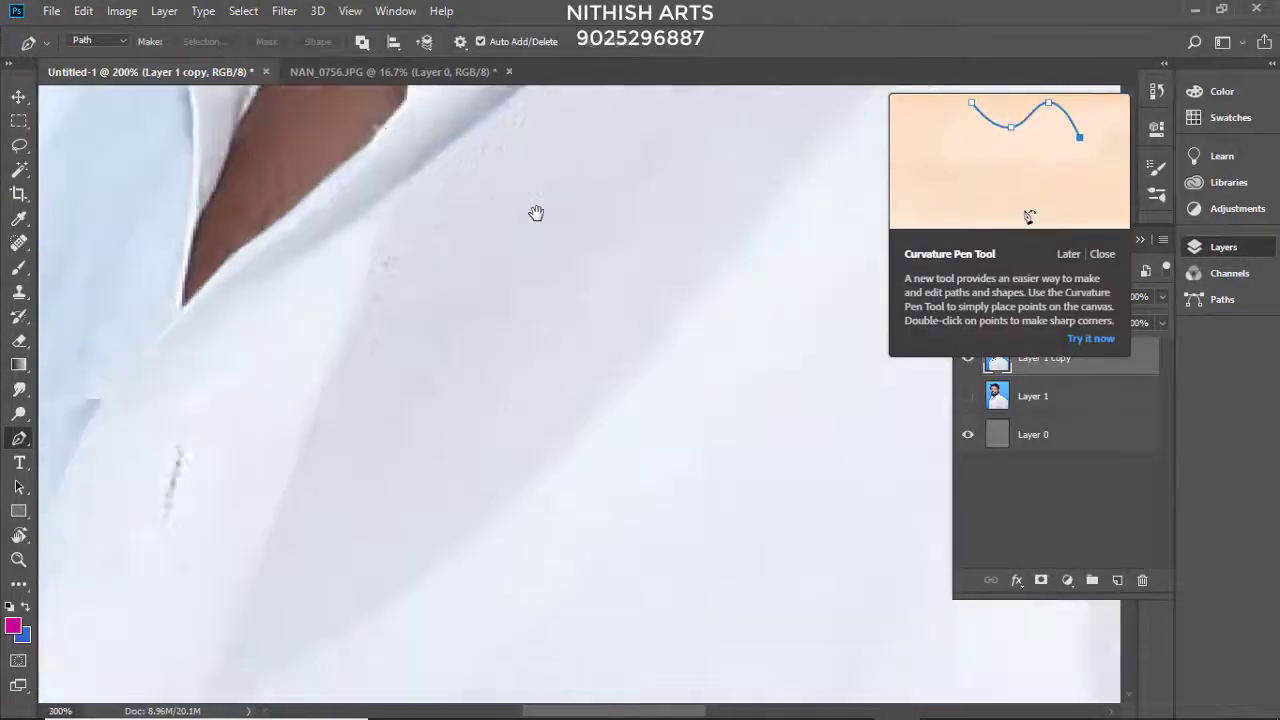
pyautogui.scroll(-3, 560, 471)
pyautogui.scroll(2, 669, 411)
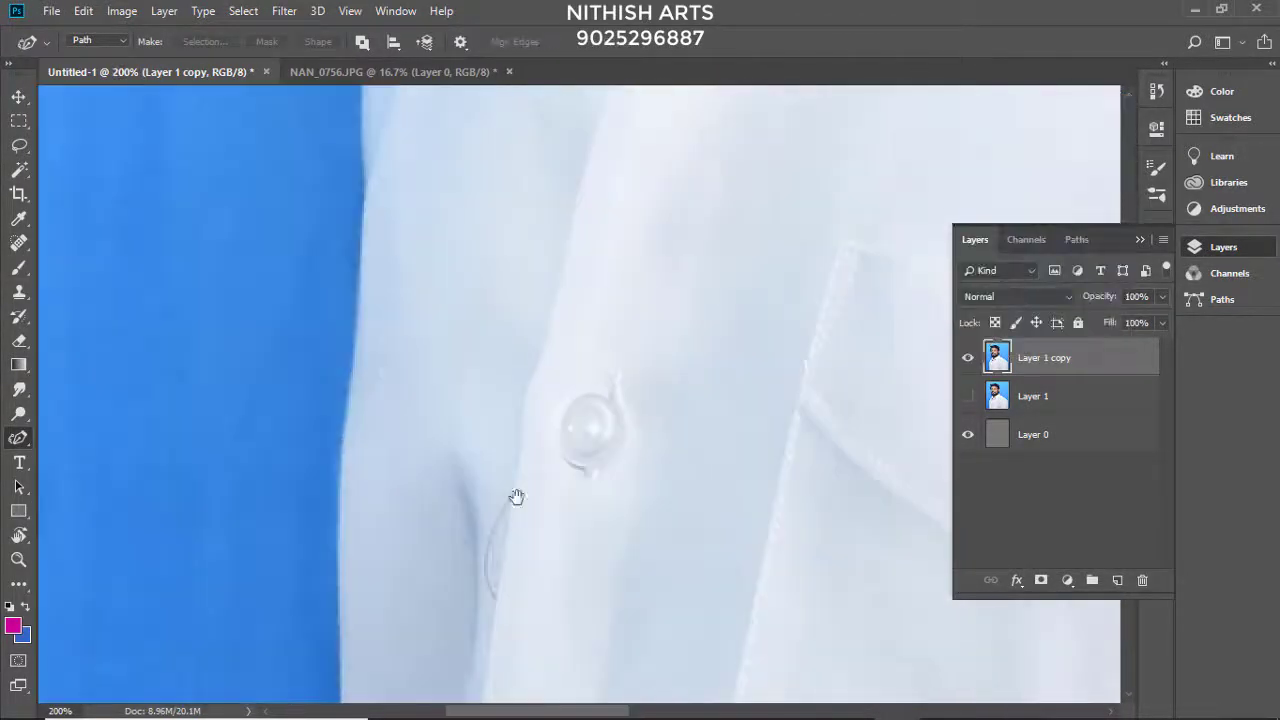
pyautogui.scroll(-3, 580, 234)
pyautogui.scroll(2, 614, 439)
# Step: Place path anchors up along the collar edge to the collar tip
pyautogui.click(614, 439)
pyautogui.scroll(2, 514, 229)
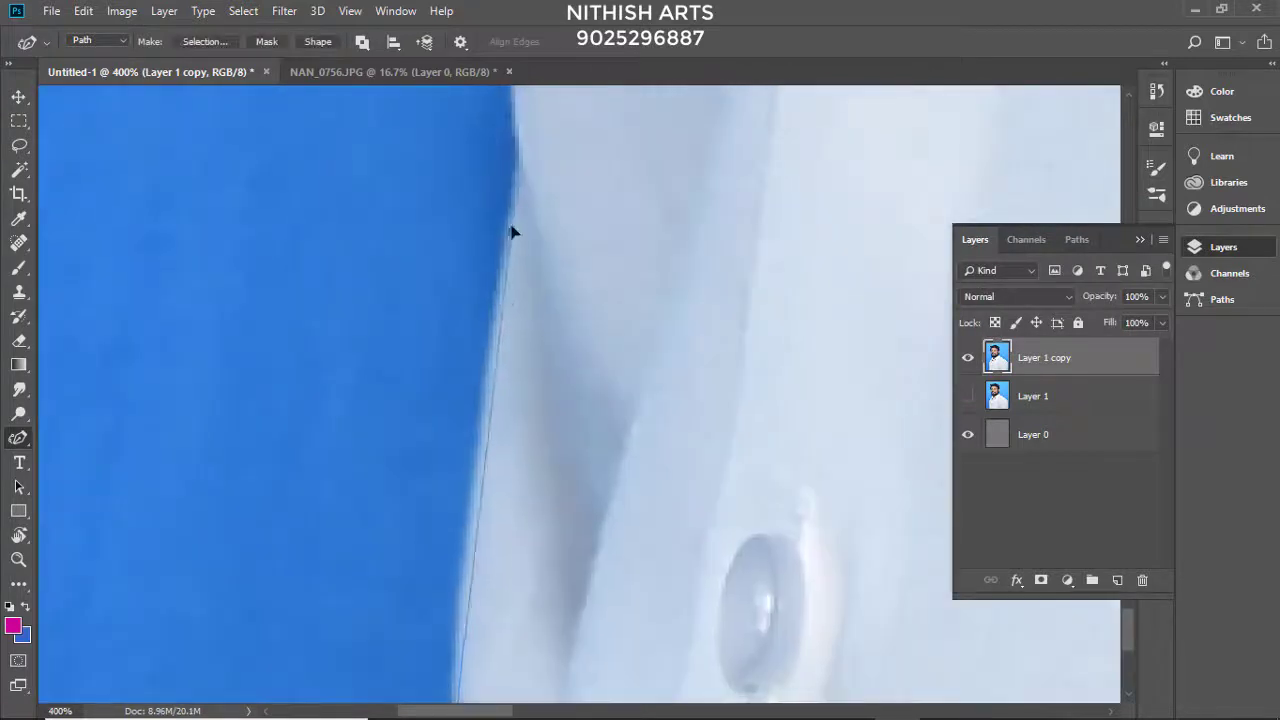
pyautogui.scroll(3, 534, 417)
pyautogui.click(535, 383)
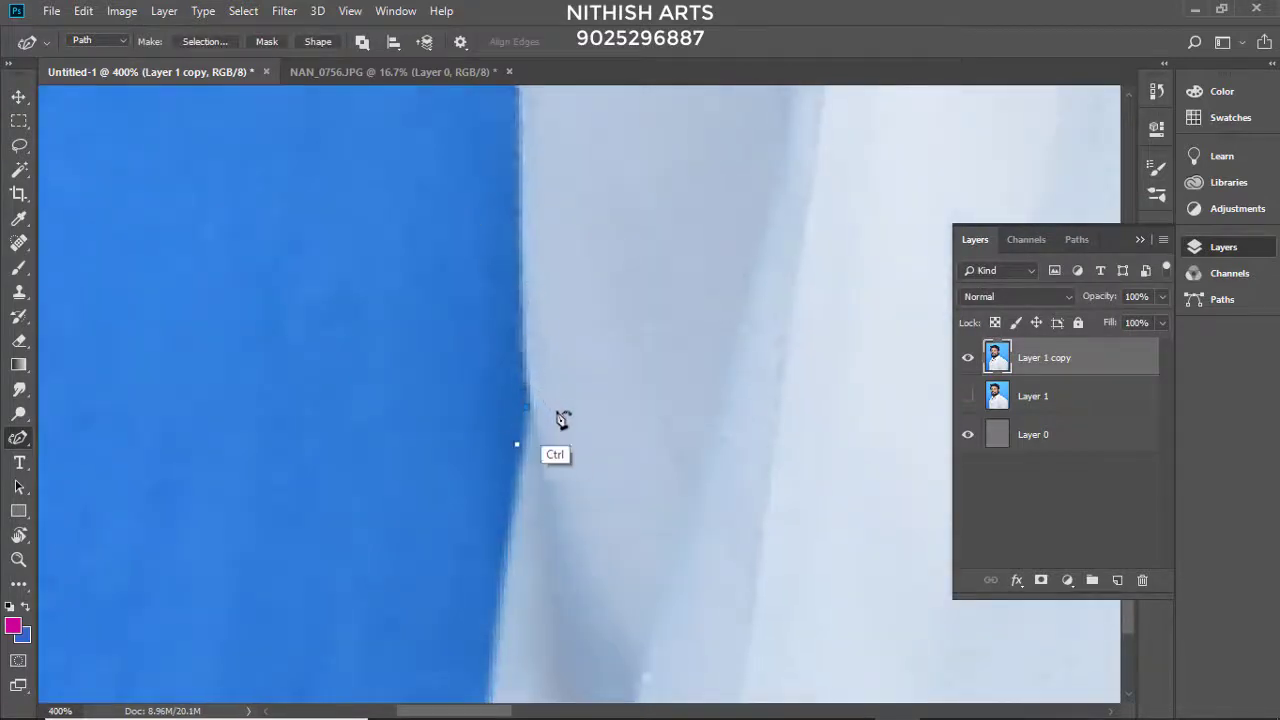
pyautogui.scroll(-1, 561, 419)
pyautogui.scroll(1, 529, 400)
pyautogui.scroll(-1, 526, 300)
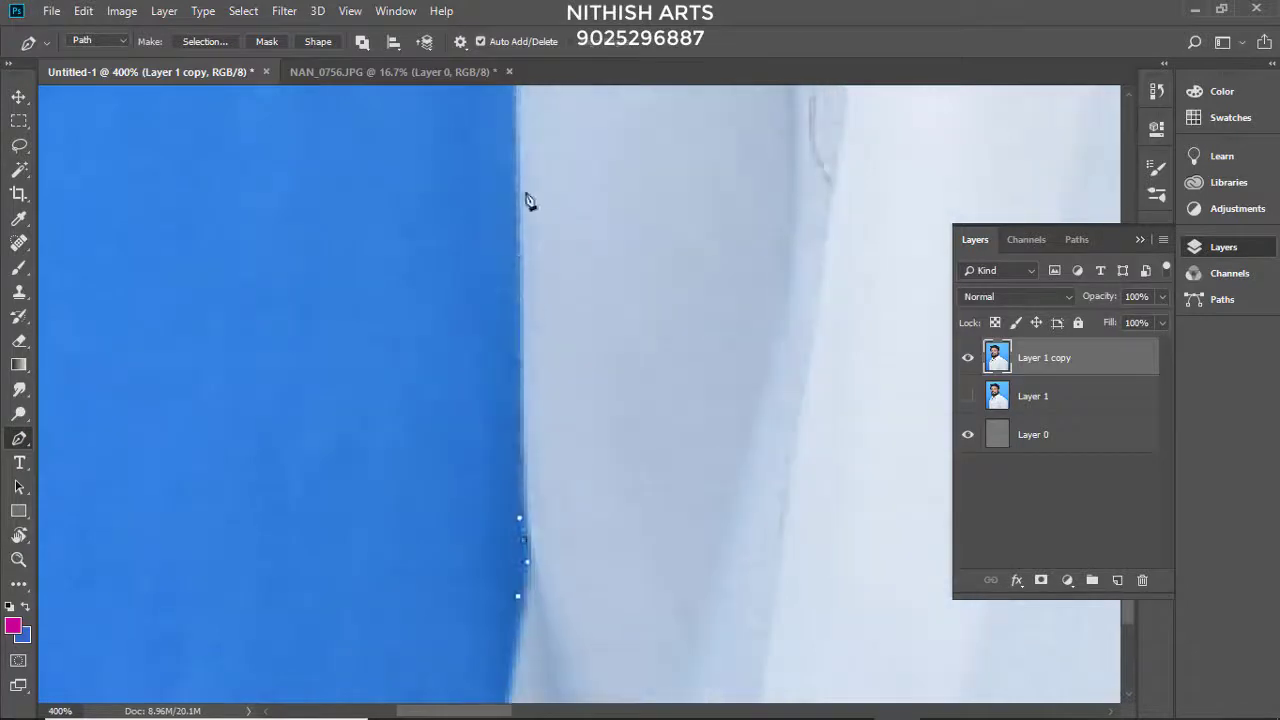
pyautogui.scroll(-1, 515, 205)
pyautogui.scroll(2, 510, 190)
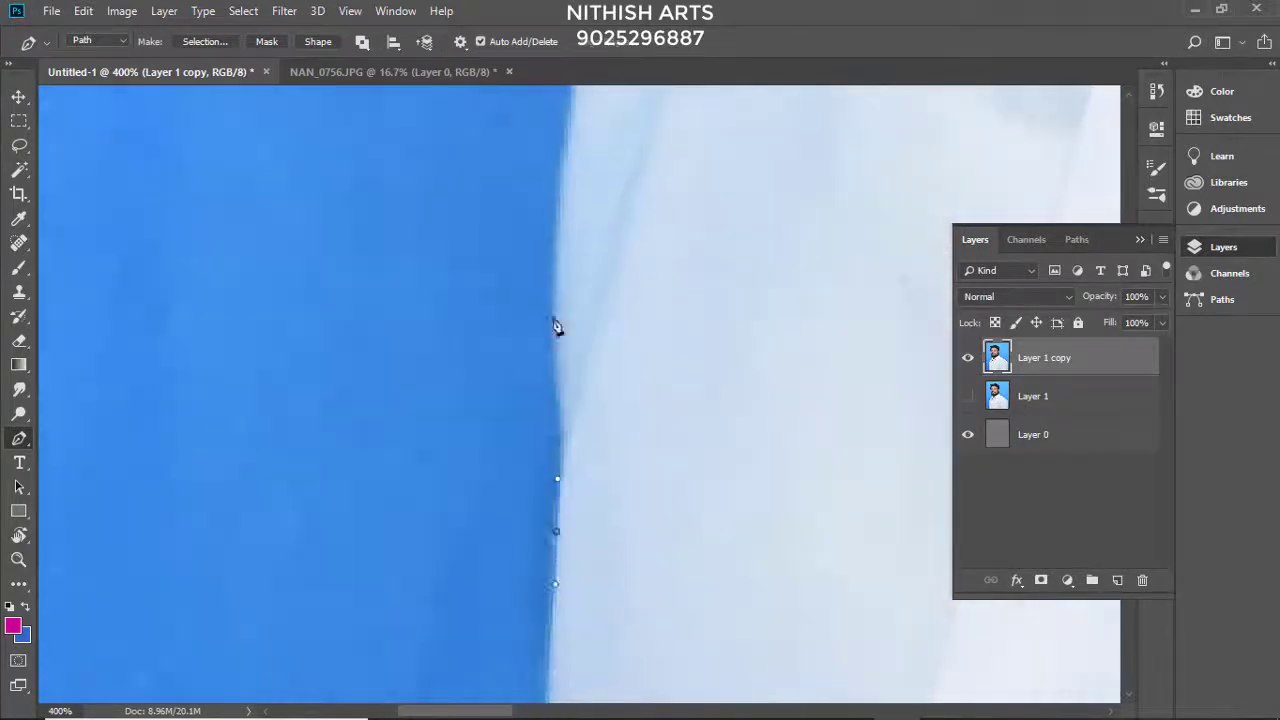
pyautogui.scroll(1, 575, 200)
pyautogui.click(563, 266)
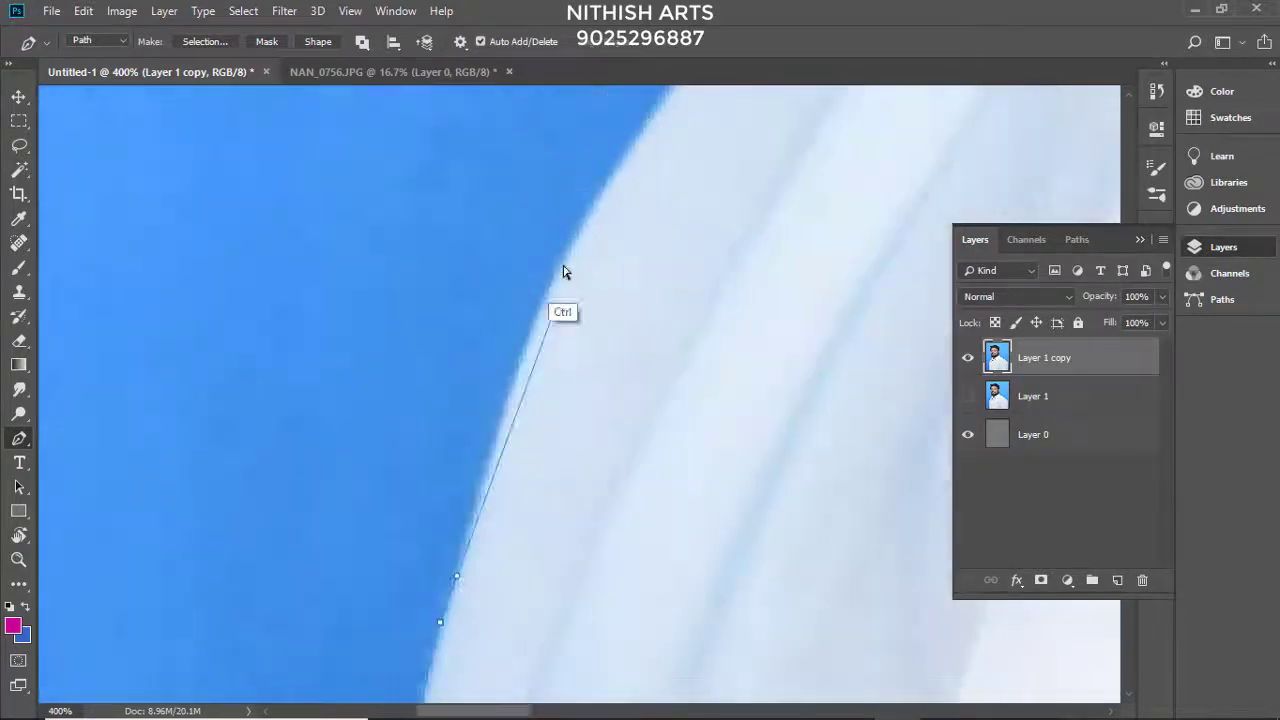
pyautogui.scroll(1, 553, 283)
pyautogui.scroll(1, 583, 290)
pyautogui.moveTo(613, 281); pyautogui.dragTo(640, 256)
pyautogui.scroll(1, 700, 250)
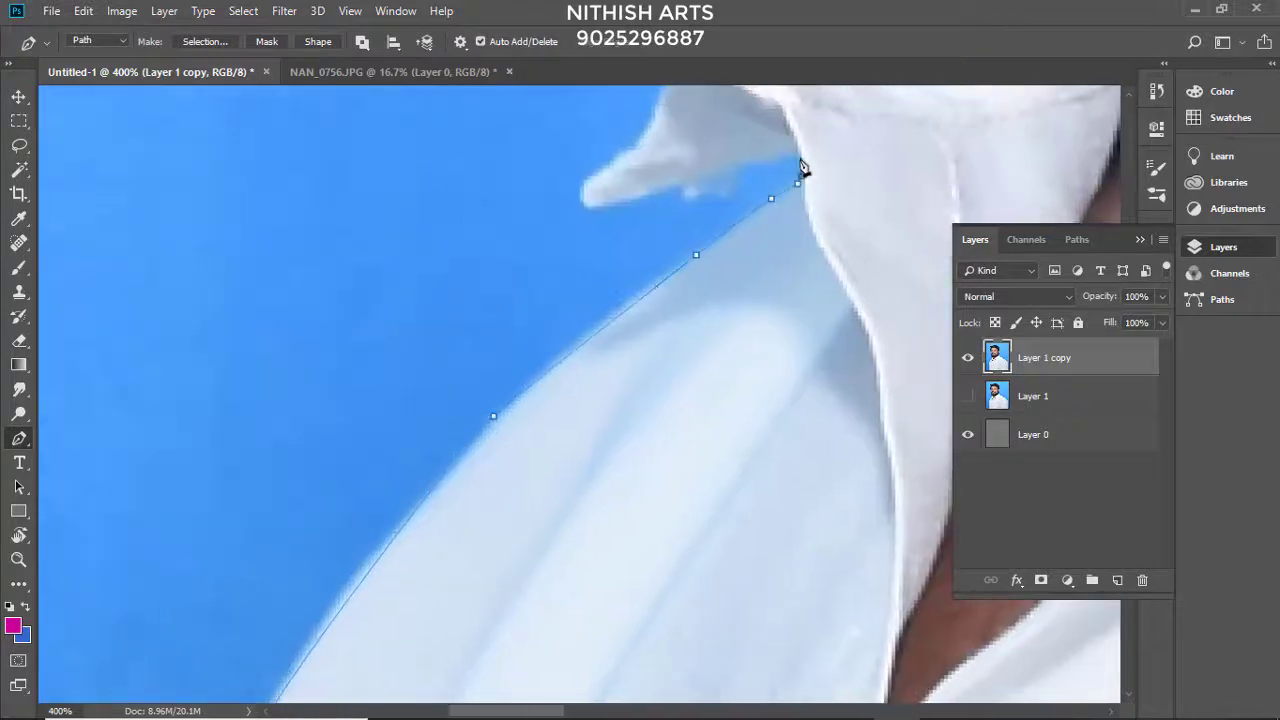
pyautogui.scroll(2, 650, 185)
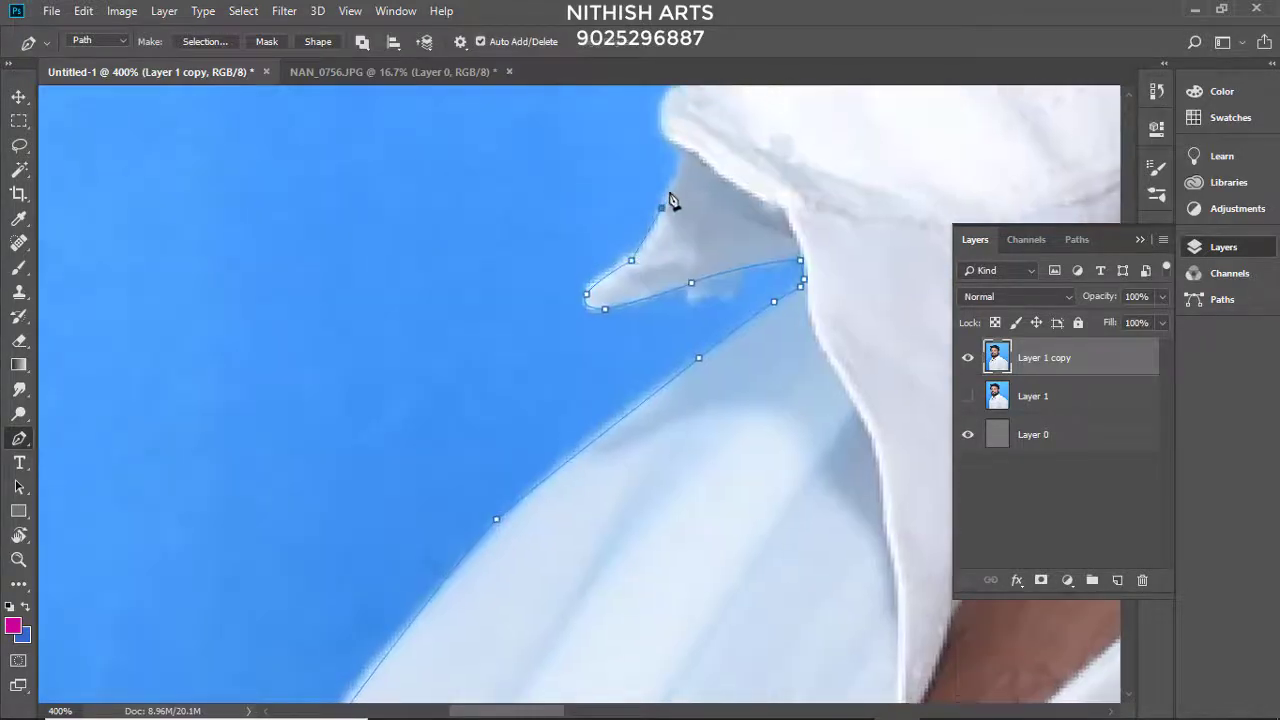
pyautogui.scroll(2, 660, 220)
pyautogui.click(654, 249)
pyautogui.click(669, 194)
pyautogui.scroll(1, 670, 210)
pyautogui.click(648, 239)
pyautogui.scroll(1, 672, 232)
pyautogui.click(663, 261)
pyautogui.click(714, 219)
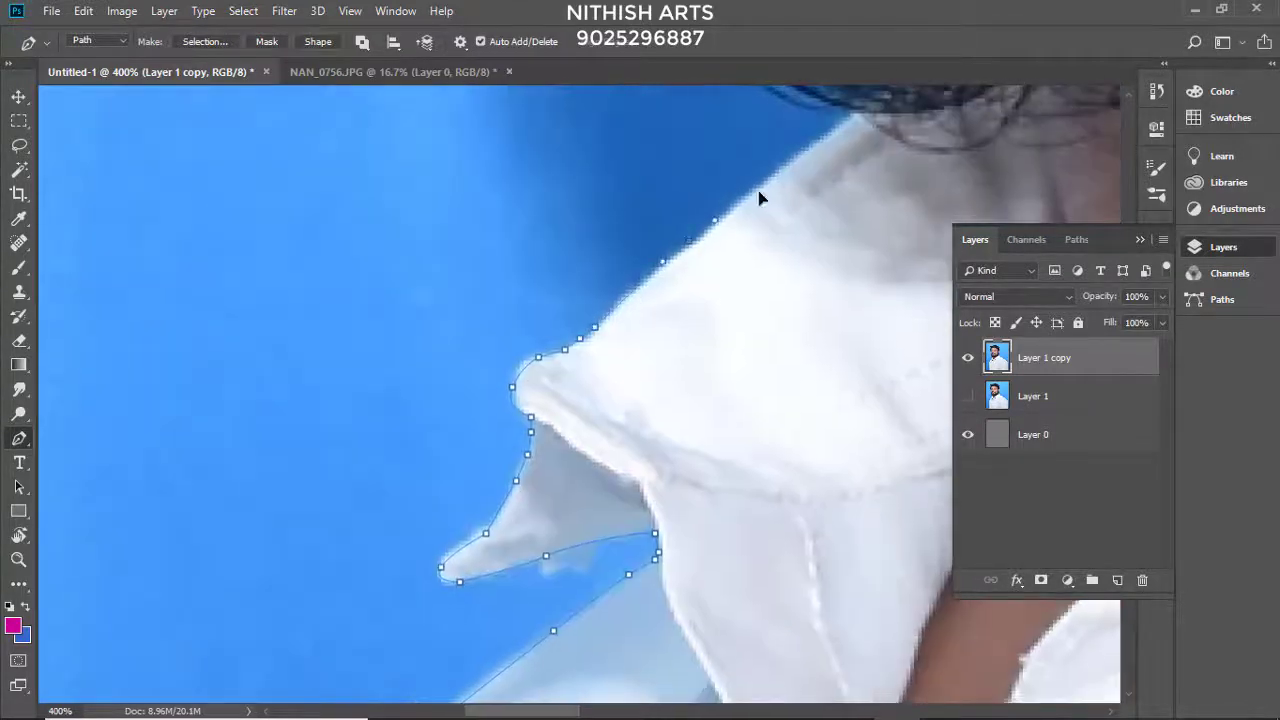
pyautogui.scroll(2, 855, 125)
pyautogui.scroll(2, 720, 300)
# Step: Continue the path along the hair outline, curving around the loose strands
pyautogui.click(727, 370)
pyautogui.scroll(1, 679, 390)
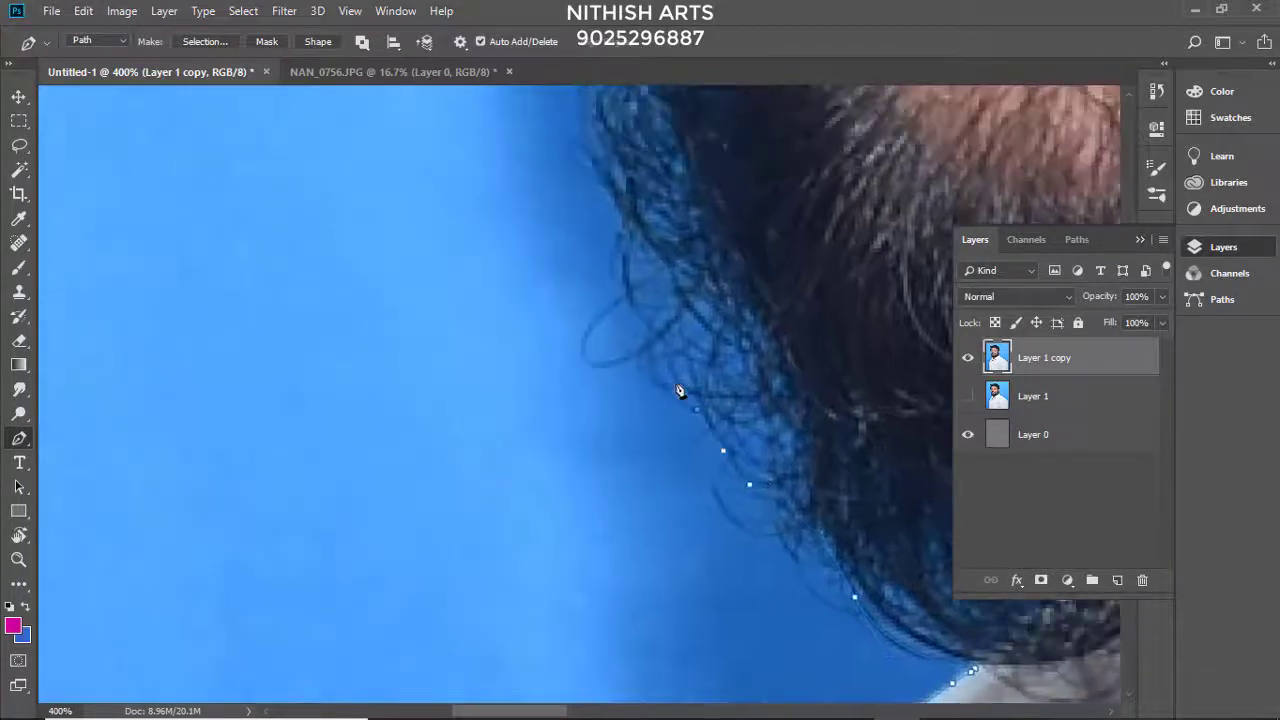
pyautogui.scroll(1, 628, 228)
pyautogui.scroll(1, 669, 343)
pyautogui.click(691, 357)
pyautogui.scroll(1, 691, 357)
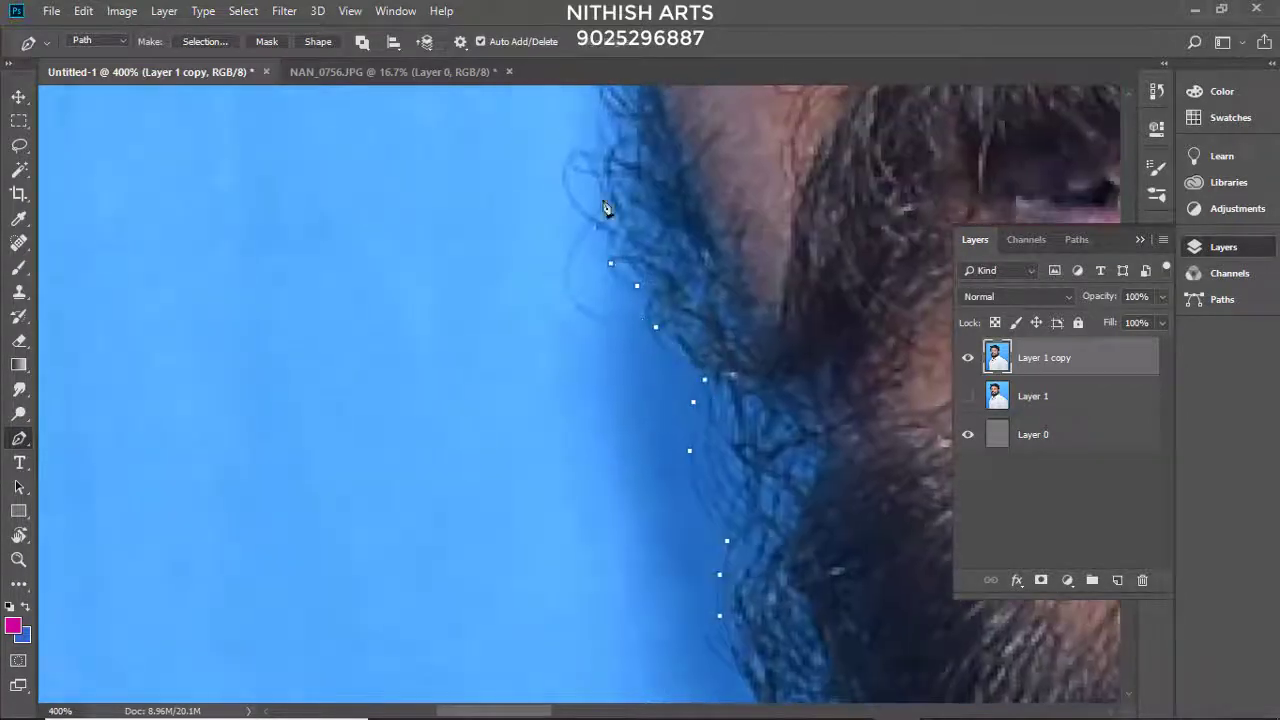
pyautogui.scroll(1, 609, 206)
pyautogui.scroll(1, 640, 210)
pyautogui.scroll(1, 686, 246)
pyautogui.scroll(2, 670, 250)
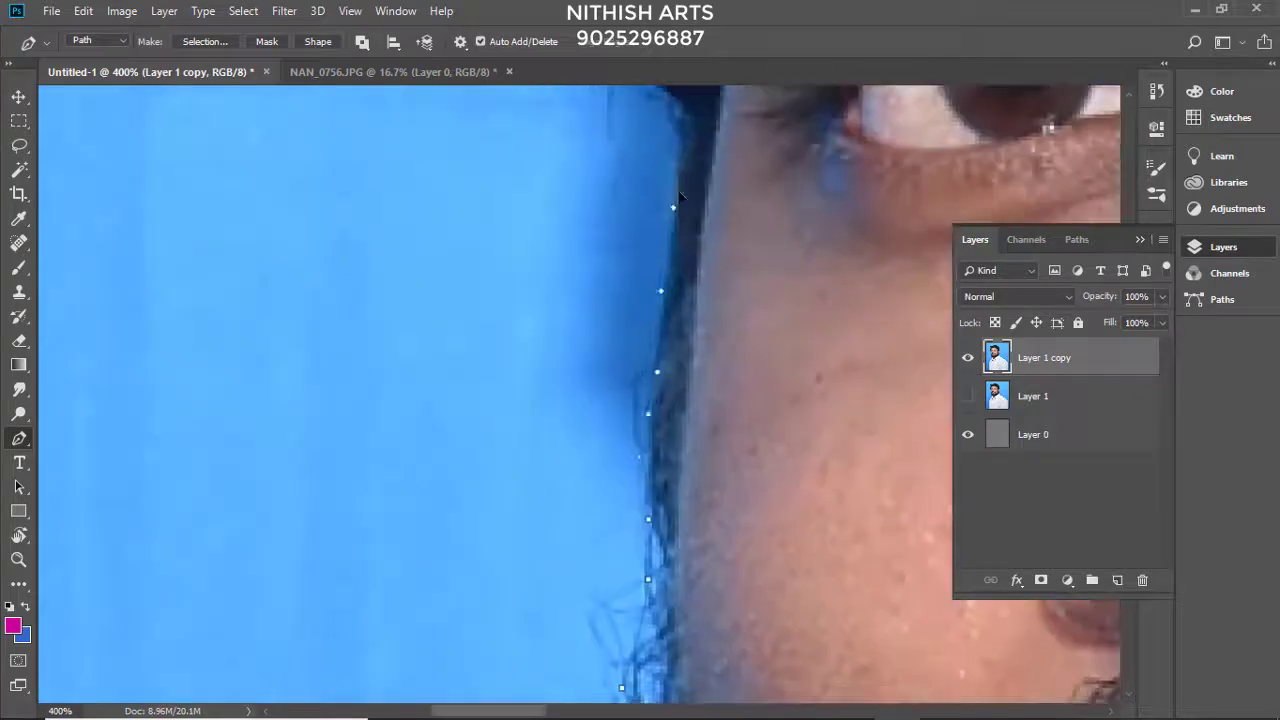
pyautogui.scroll(2, 673, 314)
pyautogui.scroll(2, 673, 314)
pyautogui.scroll(2, 600, 300)
pyautogui.scroll(1, 500, 400)
pyautogui.click(463, 541)
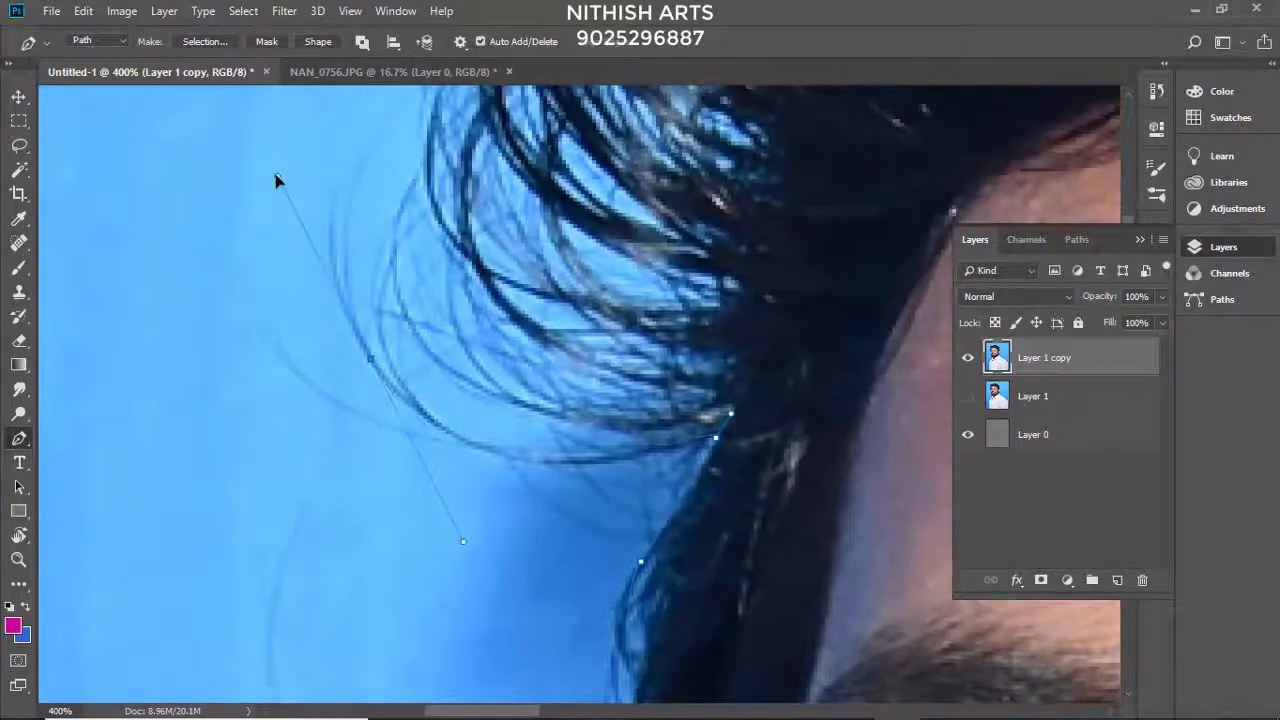
pyautogui.scroll(2, 432, 315)
pyautogui.keyDown('alt'); pyautogui.click(427, 499); pyautogui.keyUp('alt')
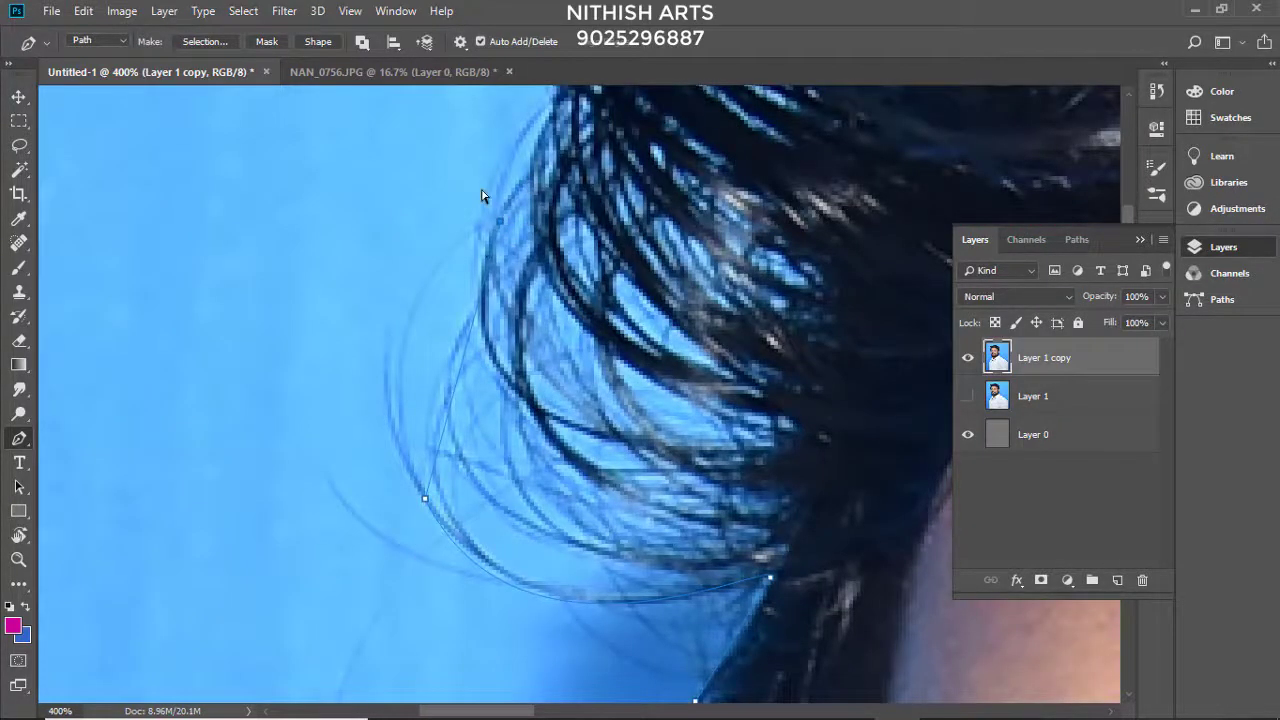
pyautogui.keyDown('ctrl'); pyautogui.click(468, 240); pyautogui.keyUp('ctrl')
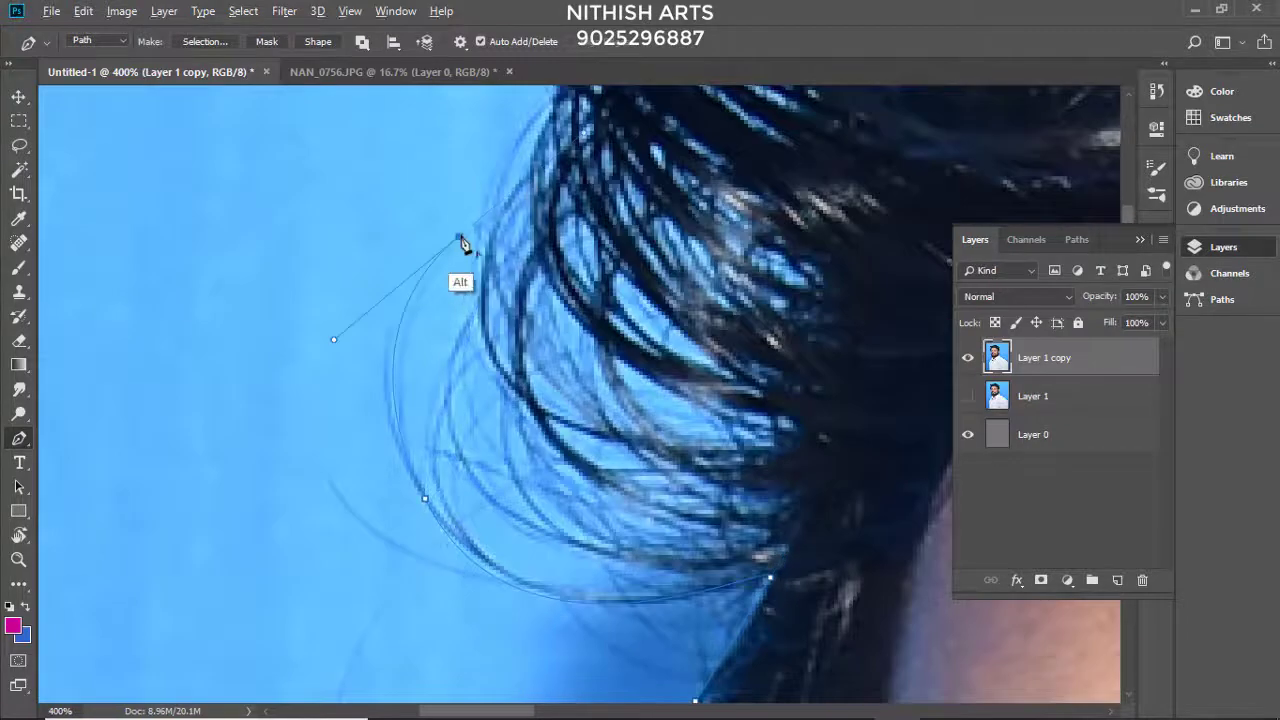
pyautogui.scroll(5, 463, 245)
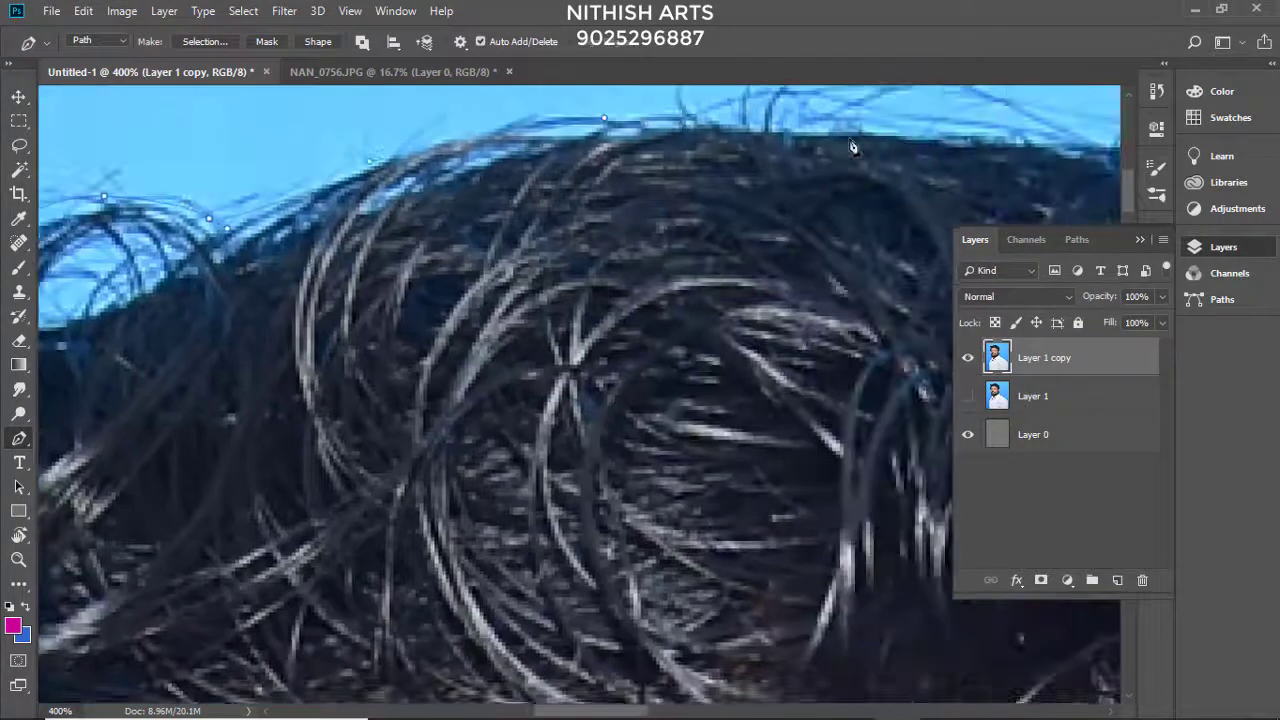
# Step: Pan along the hair edge past the ear down to the collar's lower edge
pyautogui.moveTo(852, 147); pyautogui.dragTo(742, 355)
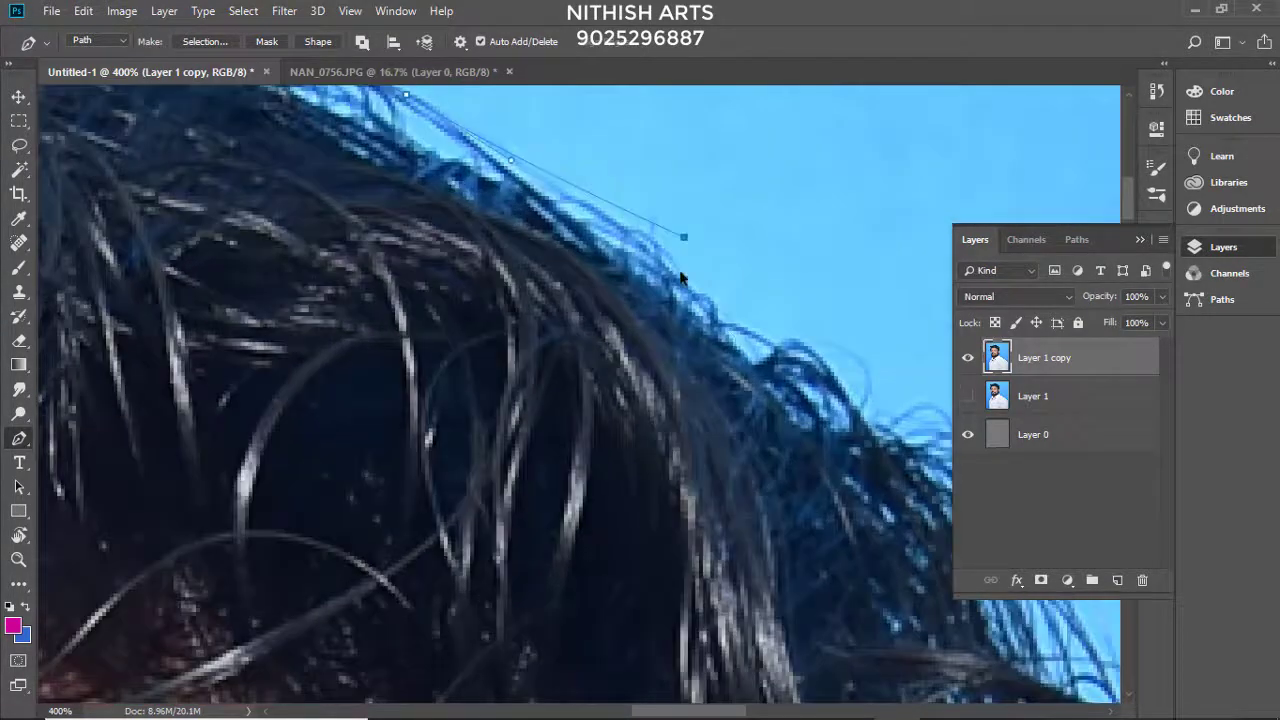
pyautogui.moveTo(697, 234)
pyautogui.mouseDown()
pyautogui.moveTo(487, 226)
pyautogui.moveTo(491, 211)
pyautogui.moveTo(771, 400)
pyautogui.moveTo(694, 230)
pyautogui.moveTo(660, 90)
pyautogui.mouseUp()
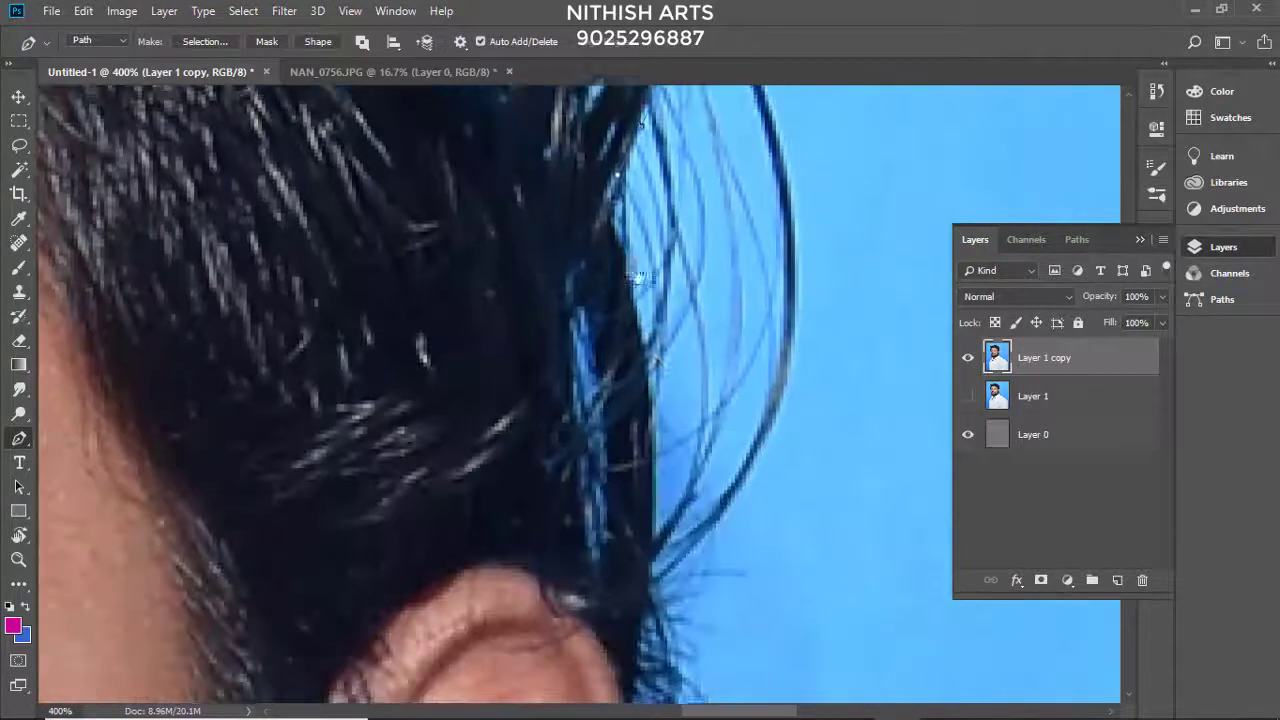
pyautogui.moveTo(640, 500); pyautogui.dragTo(630, 300)
pyautogui.moveTo(620, 560)
pyautogui.mouseDown()
pyautogui.moveTo(600, 360)
pyautogui.moveTo(622, 426)
pyautogui.mouseUp()
pyautogui.moveTo(630, 147); pyautogui.dragTo(630, 232)
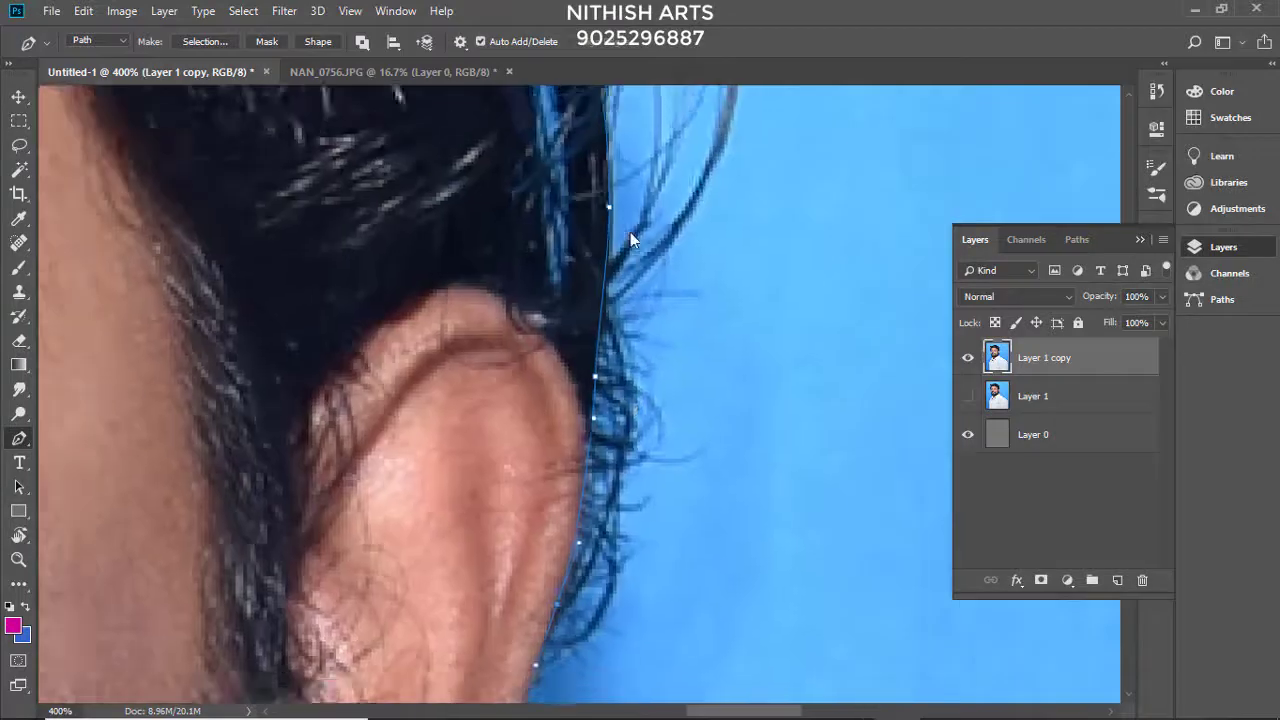
pyautogui.moveTo(590, 658); pyautogui.dragTo(580, 263)
pyautogui.moveTo(575, 545); pyautogui.dragTo(575, 455)
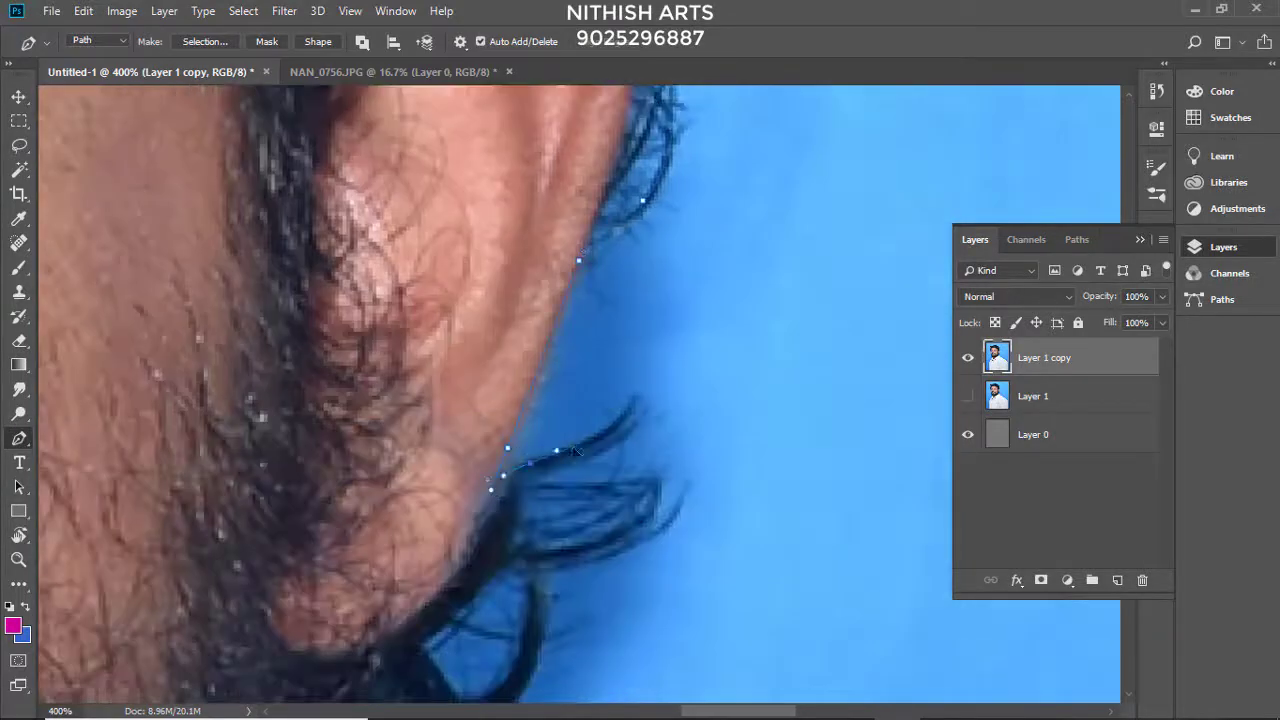
pyautogui.moveTo(570, 640); pyautogui.dragTo(544, 383)
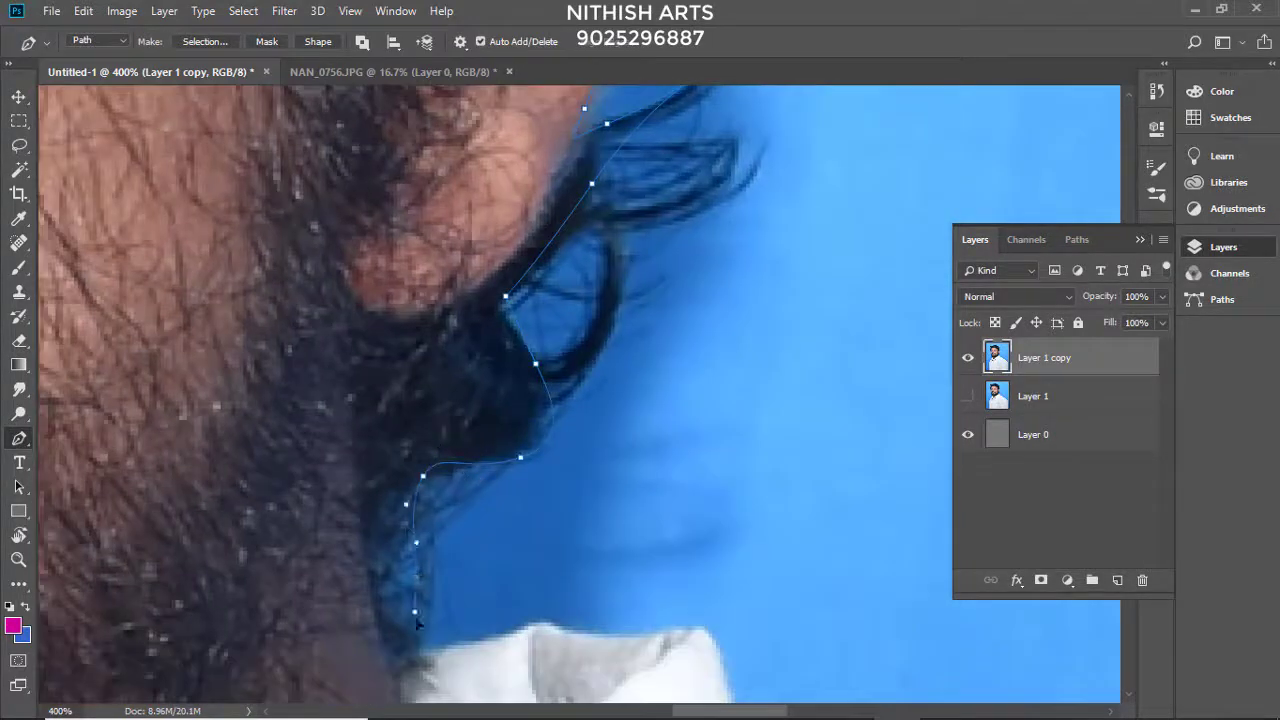
pyautogui.moveTo(520, 645); pyautogui.dragTo(484, 376)
pyautogui.moveTo(730, 598); pyautogui.dragTo(671, 443)
# Step: Add anchors around the collar corner and down the shirt's outer edge
pyautogui.click(631, 306)
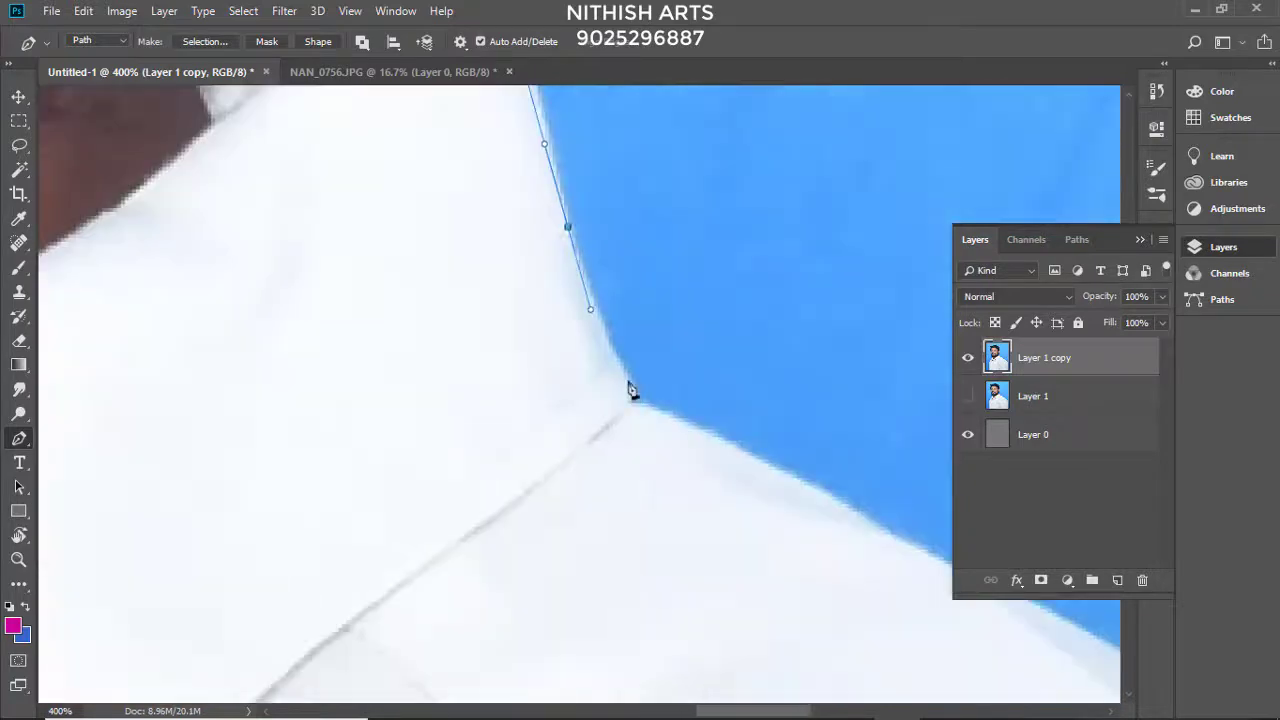
pyautogui.moveTo(634, 309); pyautogui.dragTo(447, 262)
pyautogui.click(598, 360)
pyautogui.moveTo(600, 343)
pyautogui.mouseDown()
pyautogui.moveTo(569, 309)
pyautogui.moveTo(735, 341)
pyautogui.moveTo(623, 323)
pyautogui.mouseUp()
pyautogui.click(623, 286)
pyautogui.click(727, 331)
pyautogui.click(714, 357)
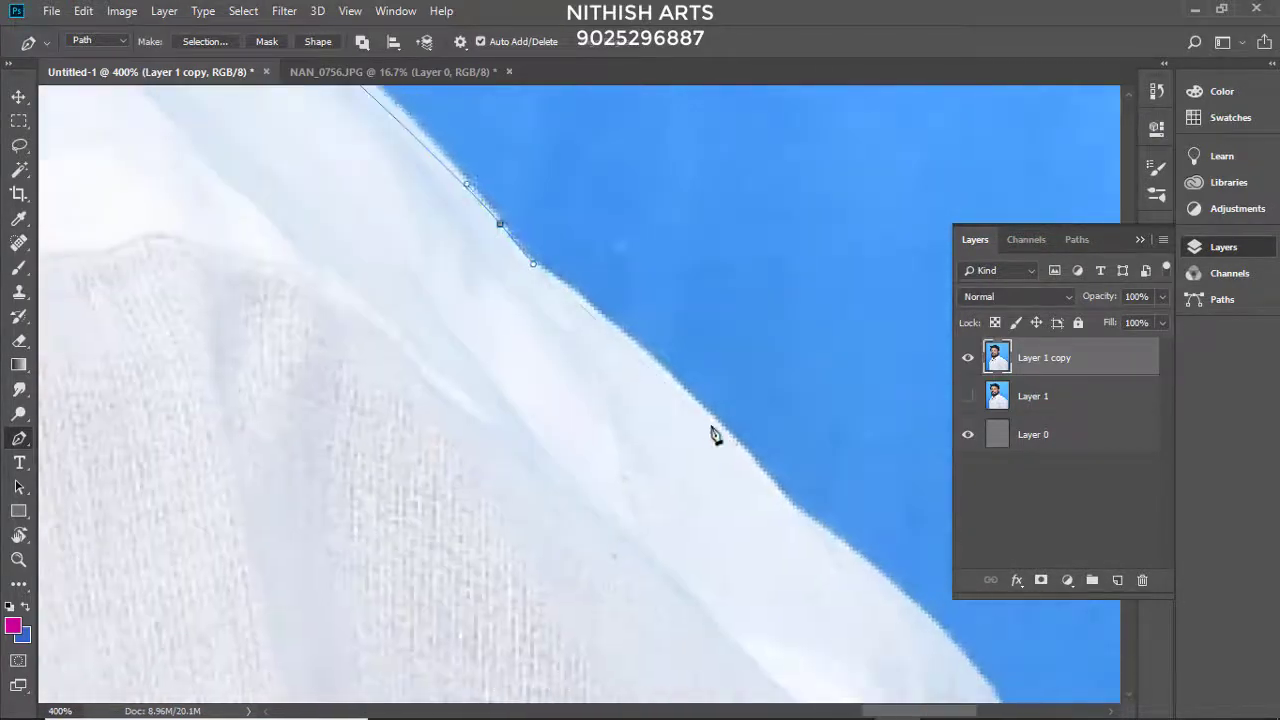
pyautogui.moveTo(714, 357); pyautogui.dragTo(734, 434)
pyautogui.moveTo(702, 388); pyautogui.dragTo(710, 428)
# Step: Finish the path with anchors down the shirt to the photo's bottom edge
pyautogui.scroll(-3, 710, 428)
pyautogui.click(665, 352)
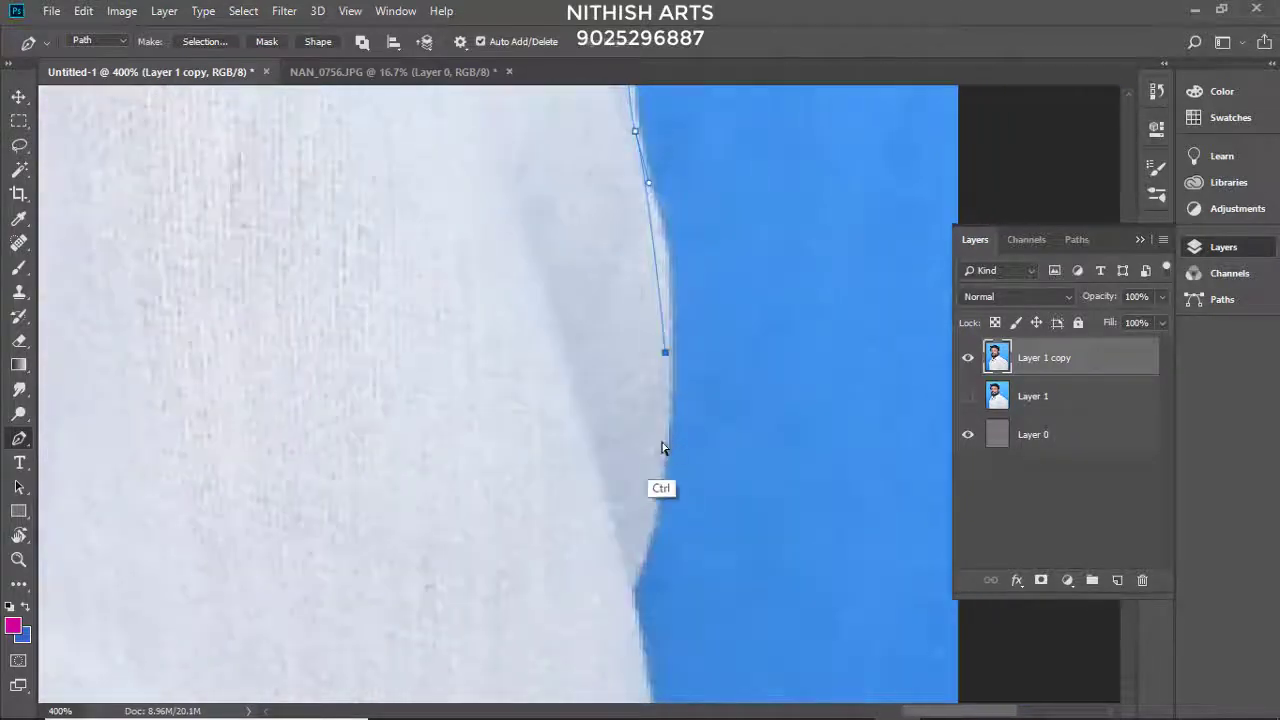
pyautogui.scroll(-2, 648, 550)
pyautogui.scroll(-2, 629, 366)
pyautogui.scroll(-1, 634, 491)
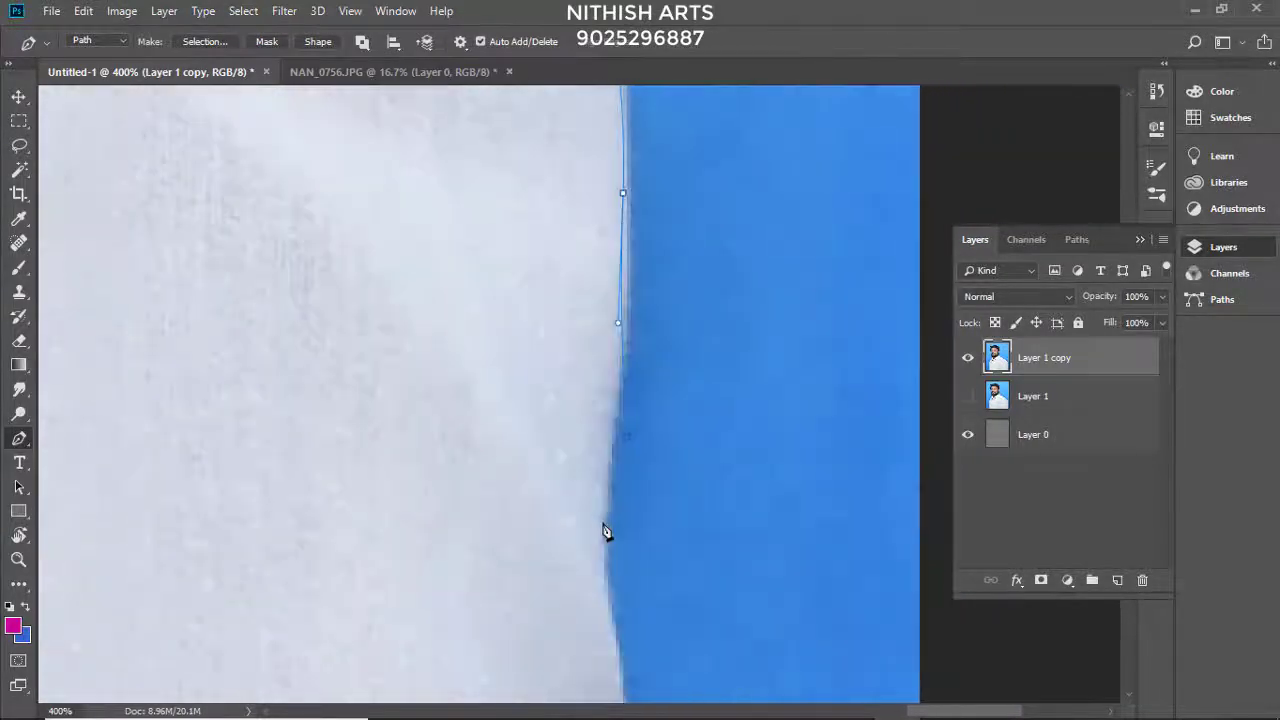
pyautogui.scroll(2, 610, 585)
pyautogui.scroll(-2, 606, 423)
pyautogui.scroll(-2, 563, 500)
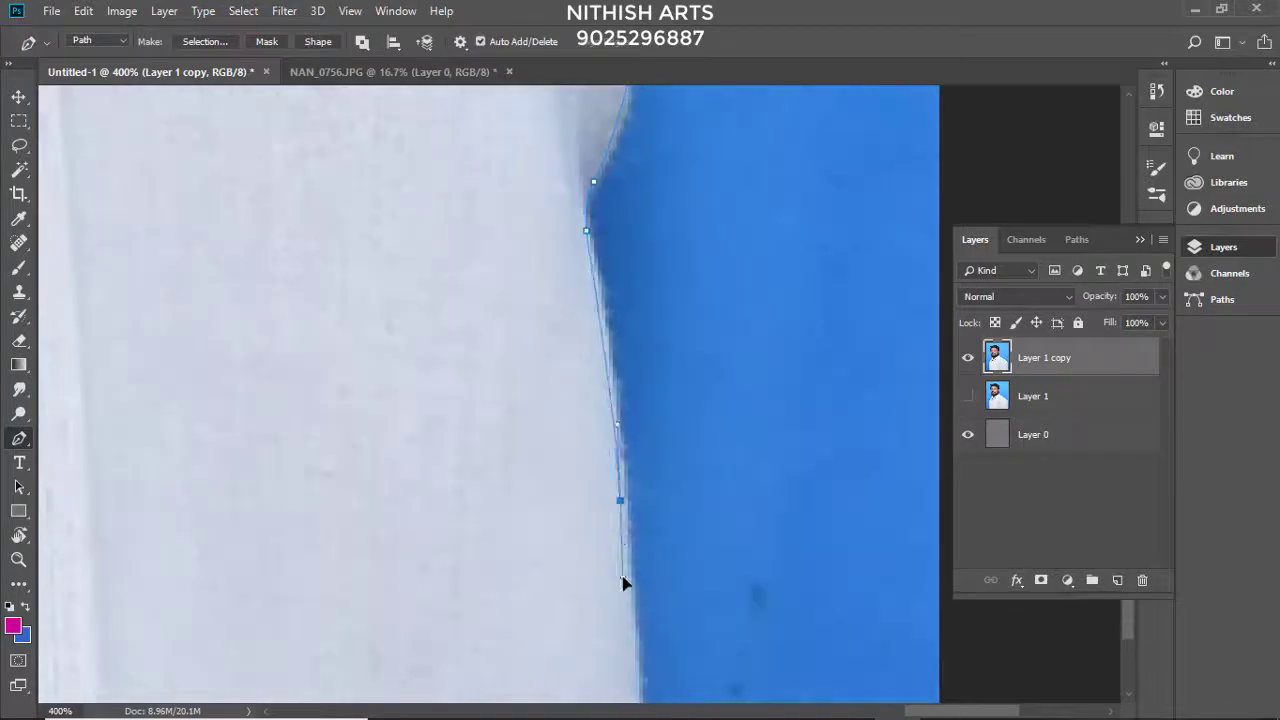
pyautogui.scroll(-2, 623, 586)
pyautogui.click(608, 593)
pyautogui.scroll(-2, 560, 391)
pyautogui.scroll(-5, 540, 450)
pyautogui.scroll(1, 510, 560)
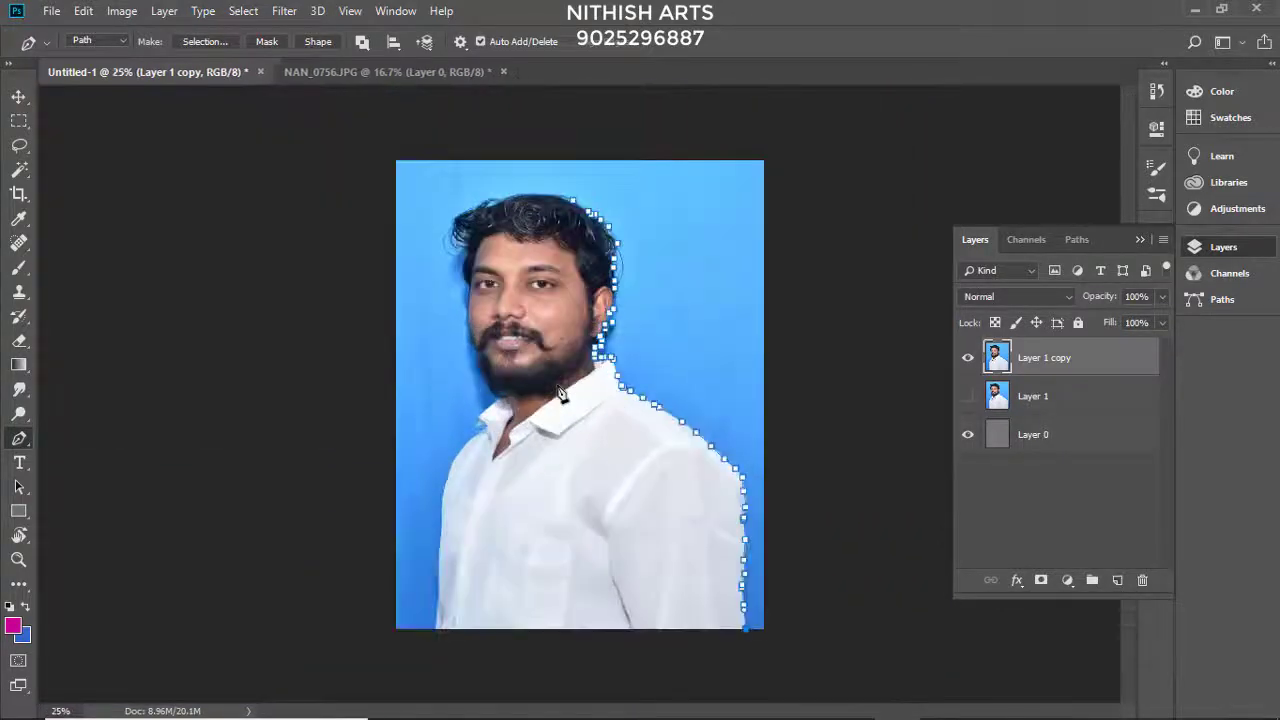
pyautogui.scroll(-1, 498, 603)
# Step: Load the path as a selection, feather it 1.5 px, and delete the inverted blue background
pyautogui.hotkey('ctrl', 'Return')
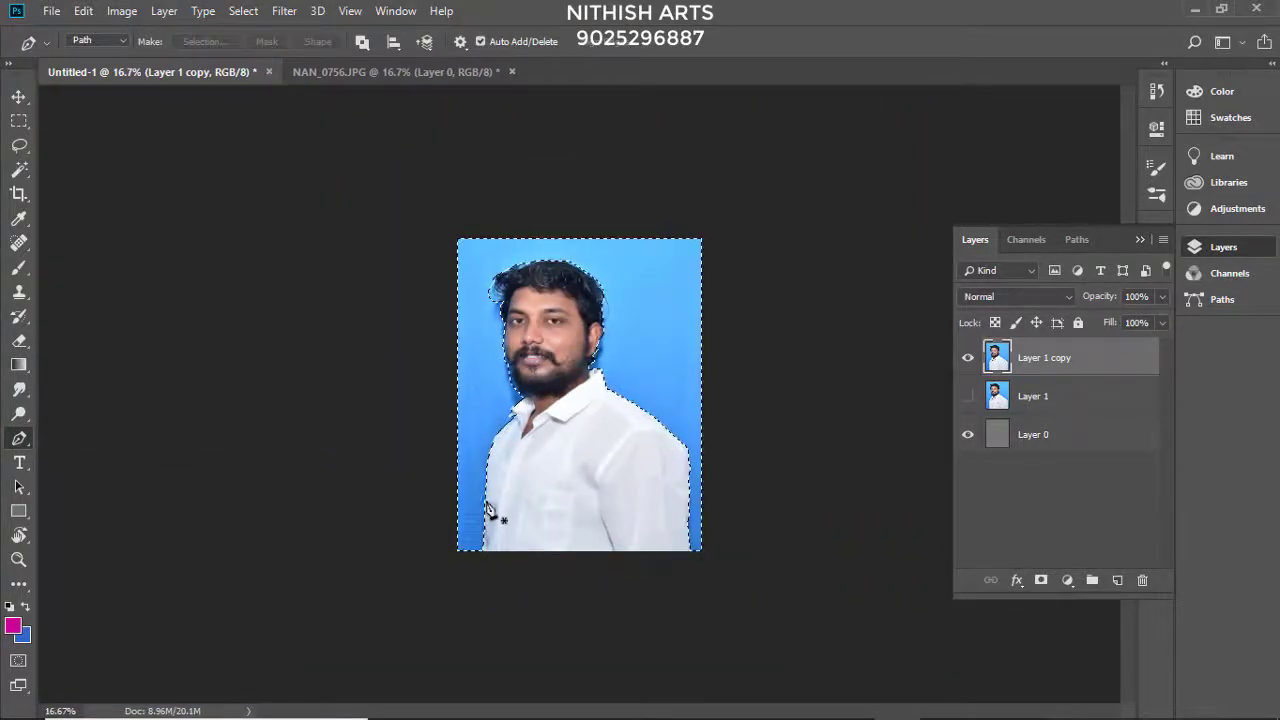
pyautogui.press('l')
pyautogui.rightClick(524, 303)
pyautogui.click(571, 360)
pyautogui.write('1.5')
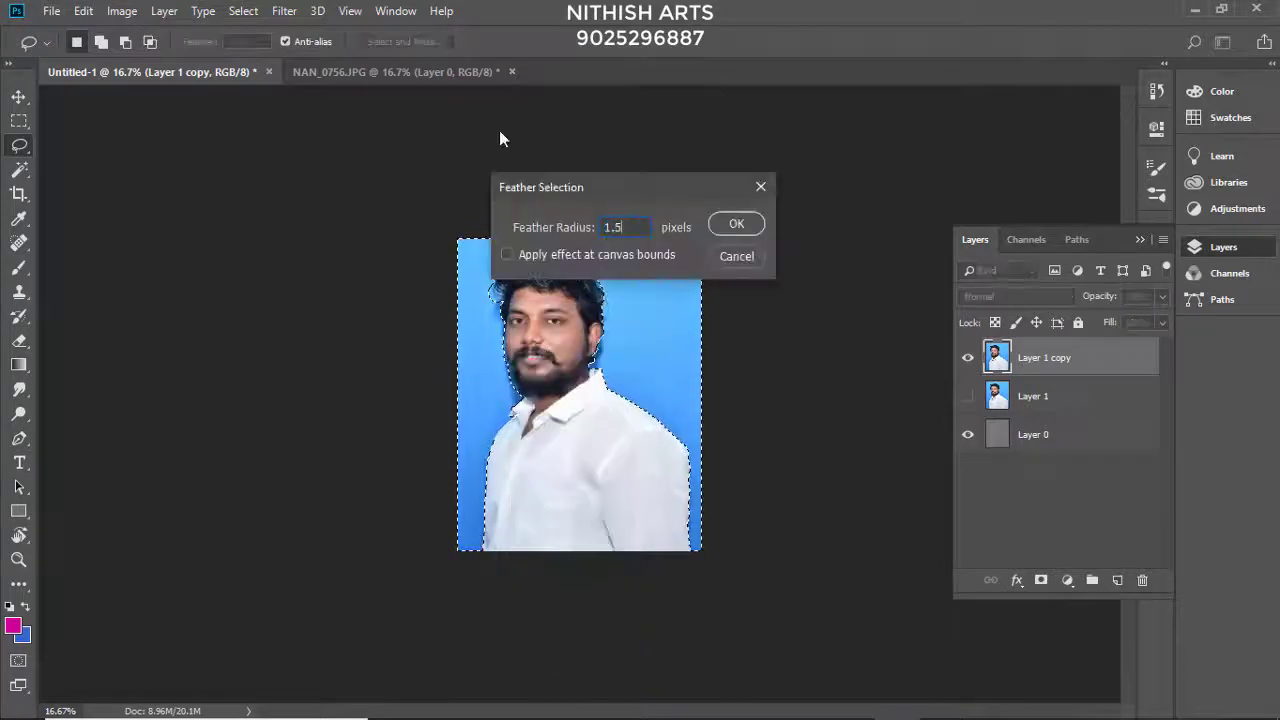
pyautogui.press('Return')
pyautogui.hotkey('ctrl', 'shift', 'i')
pyautogui.press('Delete')
pyautogui.hotkey('ctrl', 'd')
# Step: Magic Wand-select the leftover blue fringes in the hair and beard edge
pyautogui.press('v')
pyautogui.hotkey('ctrl', '+')
pyautogui.hotkey('ctrl', '+')
pyautogui.hotkey('ctrl', '+')
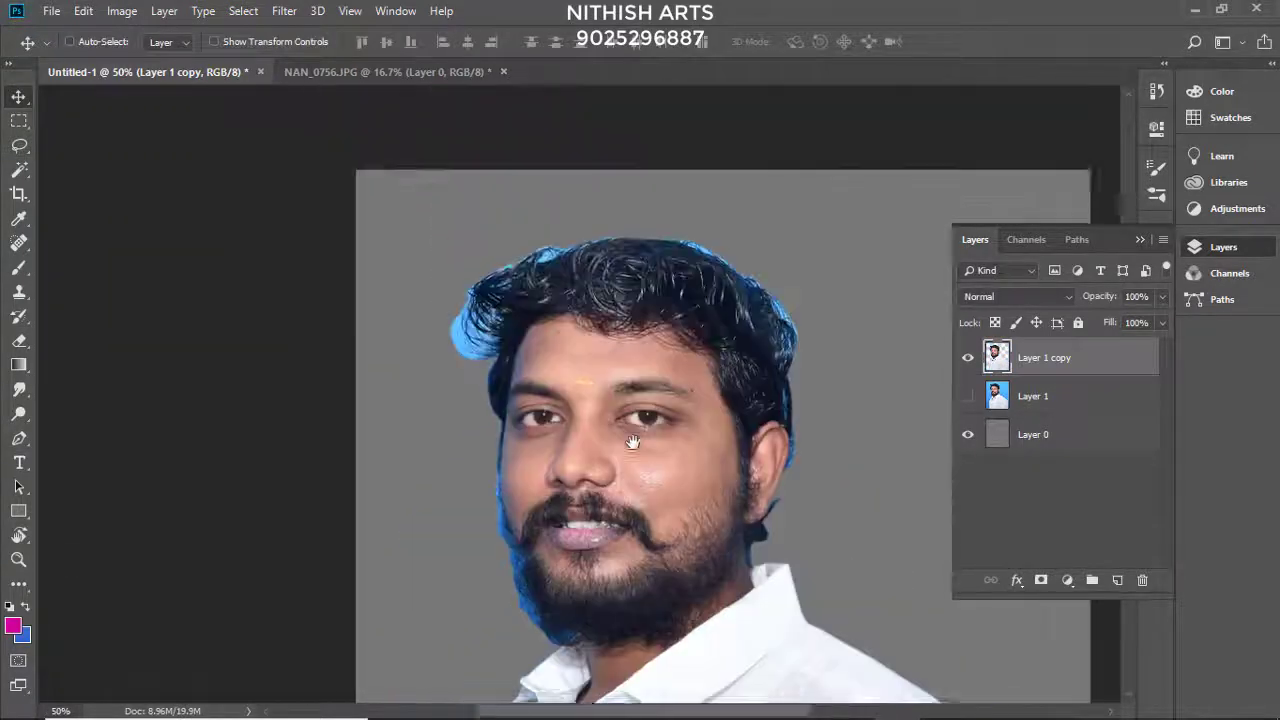
pyautogui.hotkey('ctrl', '+')
pyautogui.hotkey('ctrl', '+')
pyautogui.press('w')
pyautogui.click(408, 414)
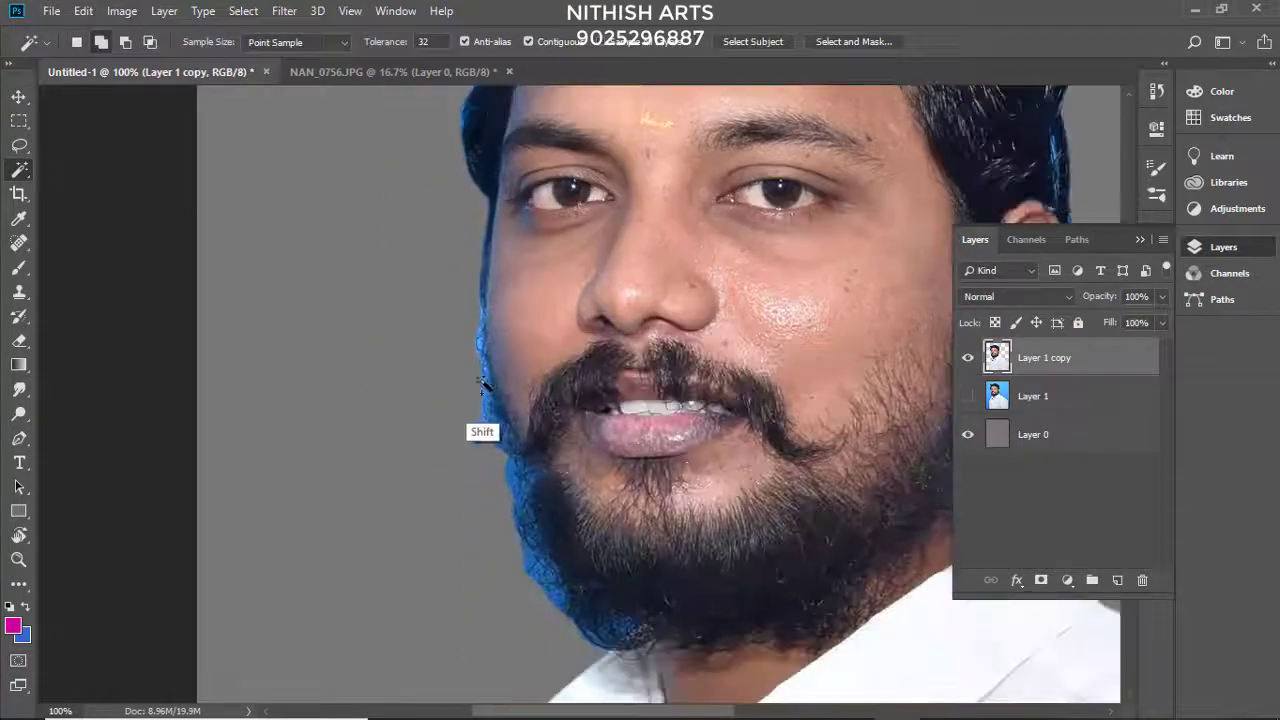
pyautogui.keyDown('shift'); pyautogui.click(481, 382); pyautogui.keyUp('shift')
pyautogui.hotkey('ctrl', '-')
pyautogui.hotkey('ctrl', '-')
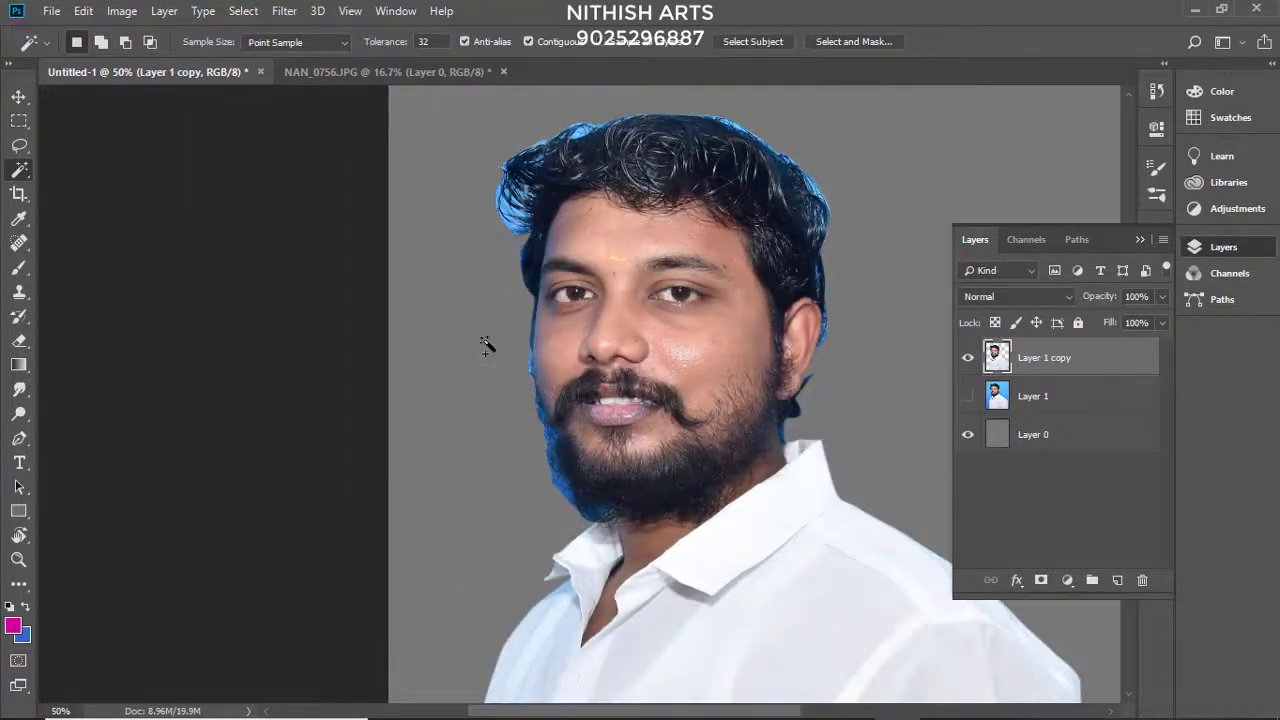
pyautogui.hotkey('ctrl', '+')
pyautogui.hotkey('ctrl', '+')
pyautogui.hotkey('ctrl', '+')
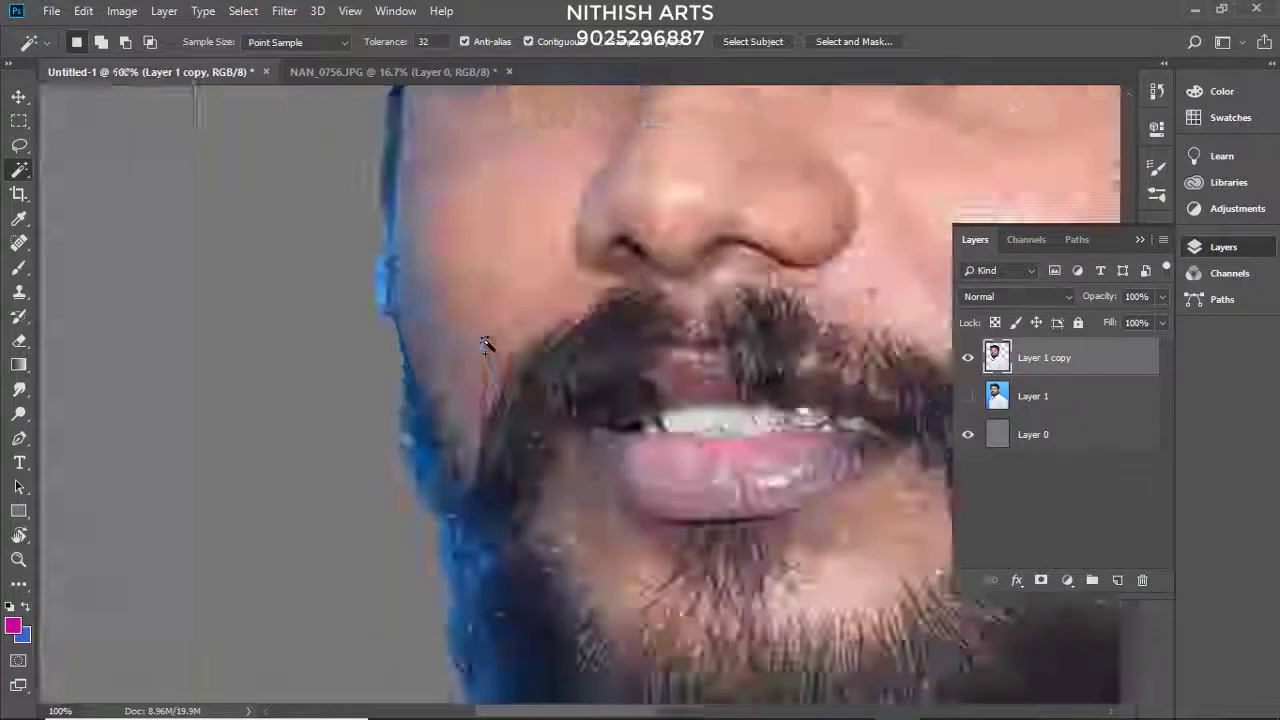
# Step: Duplicate the cut-out portrait layer and raise the face's contrast with Brightness/Contrast
pyautogui.hotkey('ctrl', 'j')
pyautogui.hotkey('alt', 'i')
pyautogui.press('j')
pyautogui.press('c')
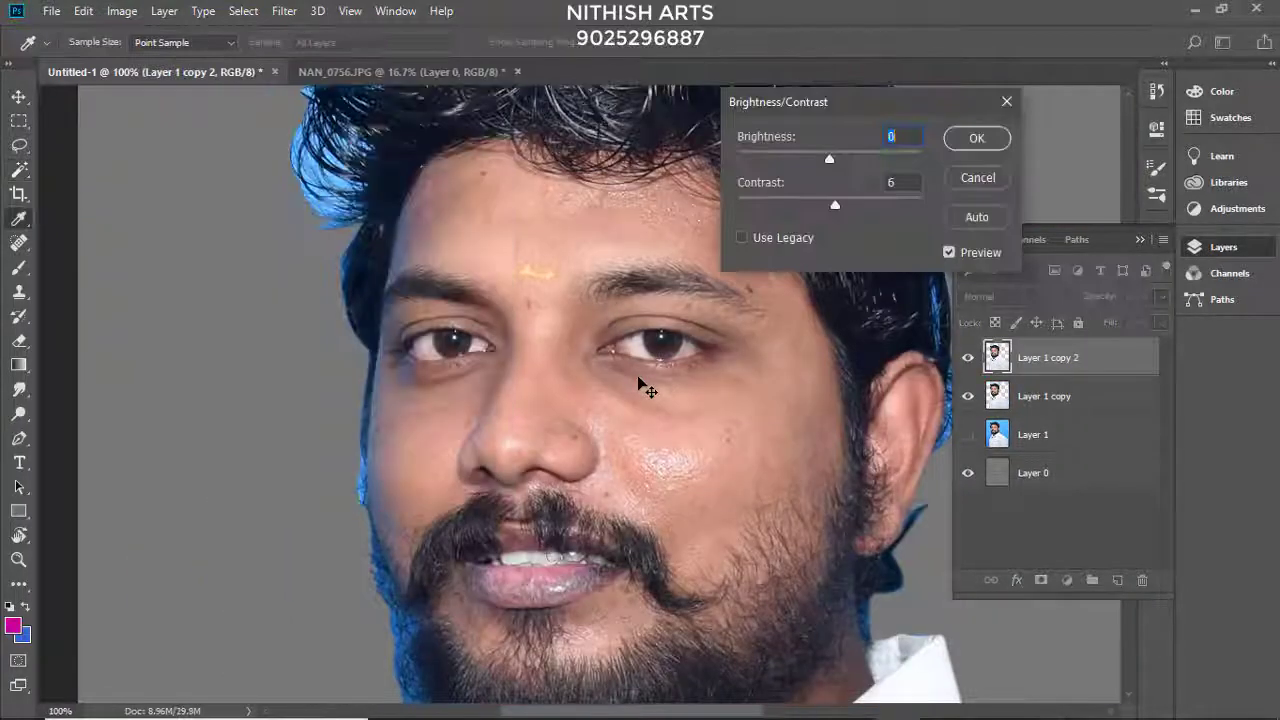
pyautogui.moveTo(829, 205); pyautogui.dragTo(850, 208)
pyautogui.hotkey('alt', 'i')
pyautogui.press('j')
pyautogui.press('s')
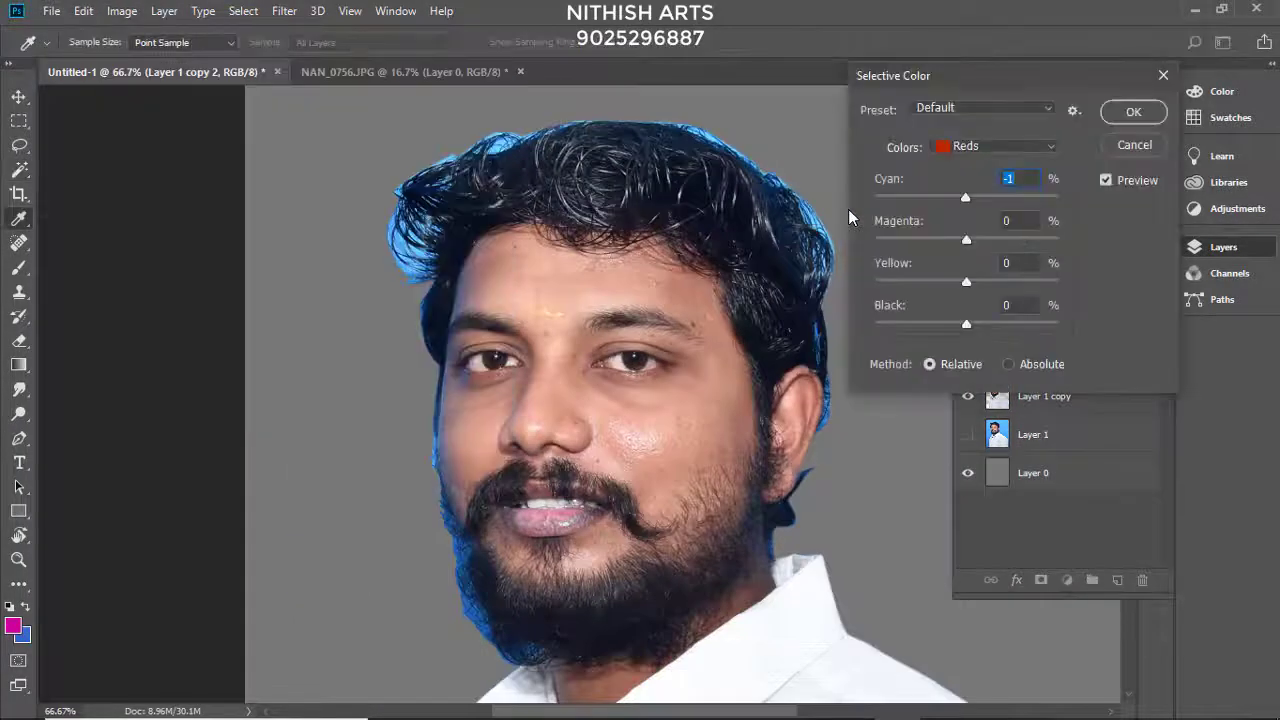
# Step: Bring up the Selective Color adjustment with the Whites colour range selected
pyautogui.press('Escape')
pyautogui.hotkey('alt', 'i')
pyautogui.press('j')
pyautogui.press('b')
pyautogui.click(1069, 177)
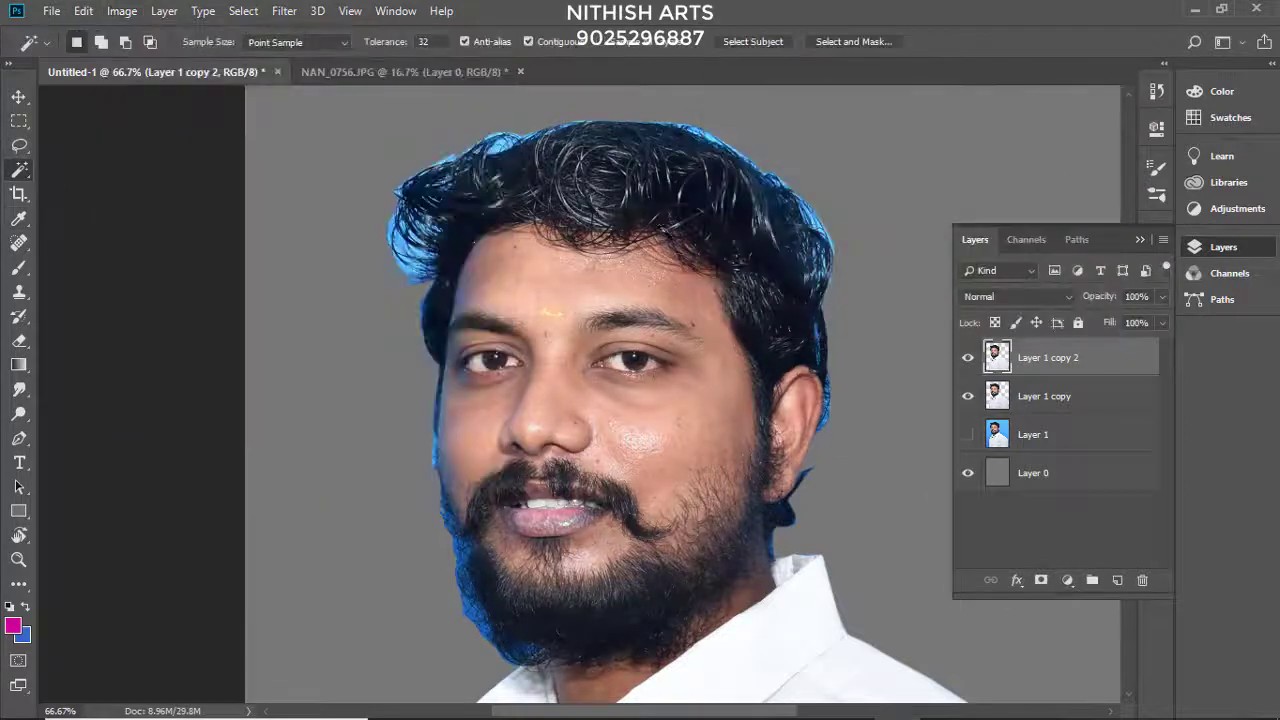
pyautogui.click(122, 12)
pyautogui.click(357, 311)
pyautogui.click(995, 146)
pyautogui.click(972, 256)
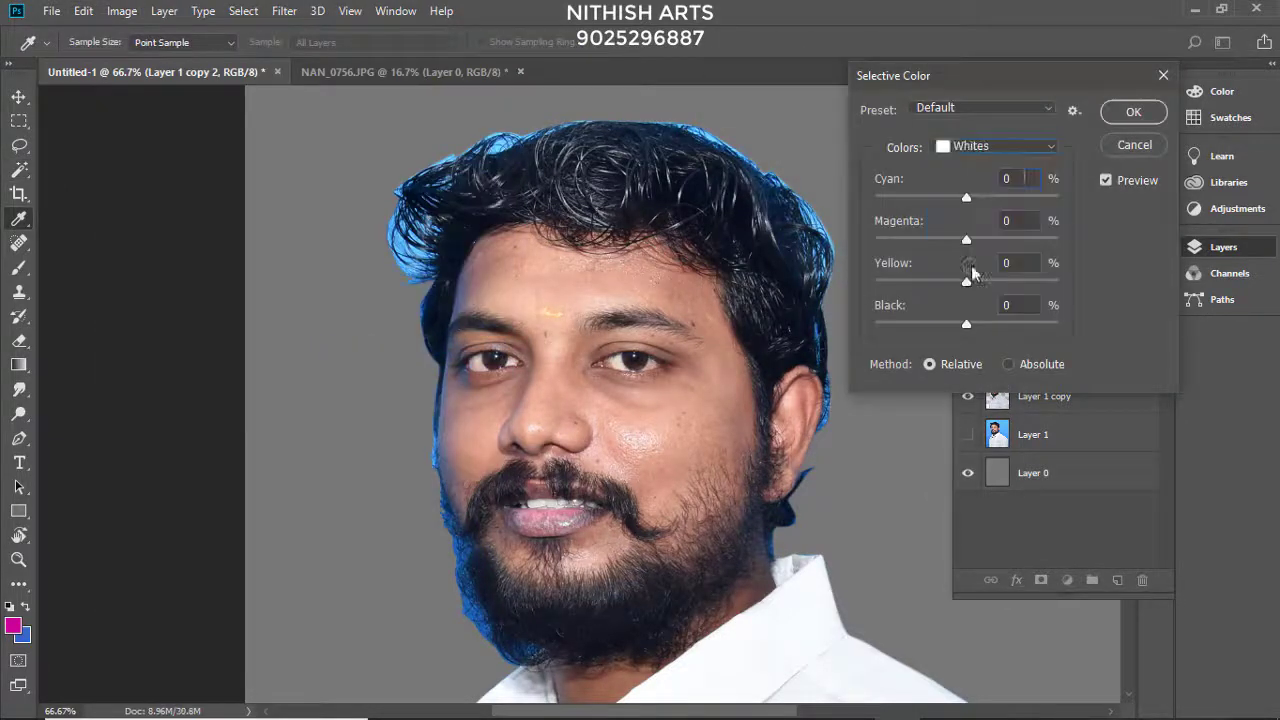
# Step: Shift the Whites balance, then give the Reds +19 yellow, less magenta and cyan, more black
pyautogui.write('0')
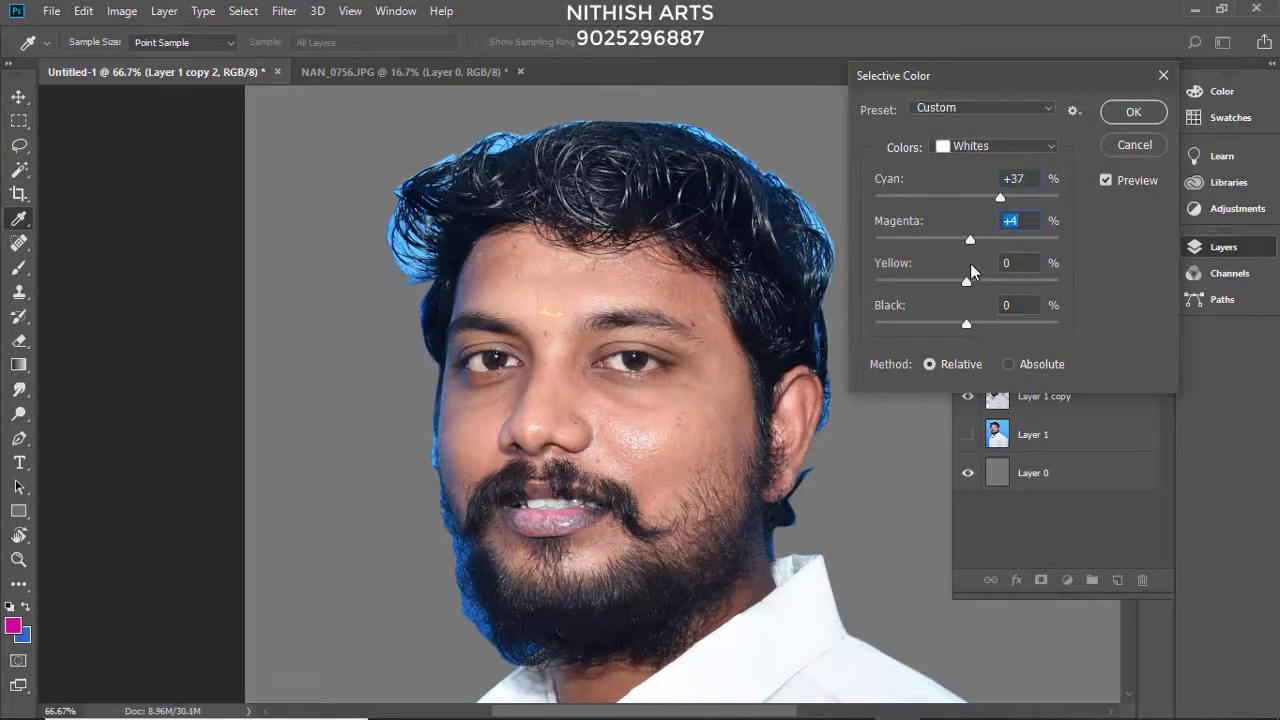
pyautogui.moveTo(966, 281); pyautogui.dragTo(875, 281)
pyautogui.moveTo(966, 281); pyautogui.dragTo(984, 281)
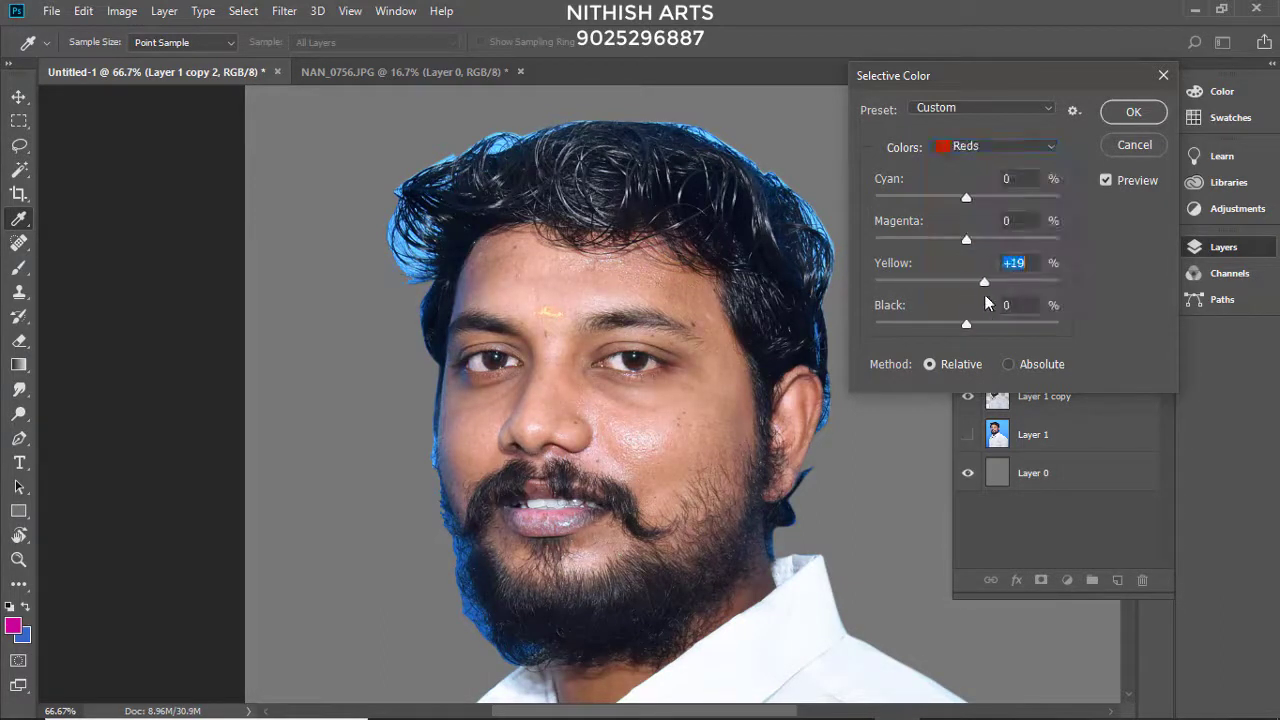
pyautogui.hotkey('ctrl', '+')
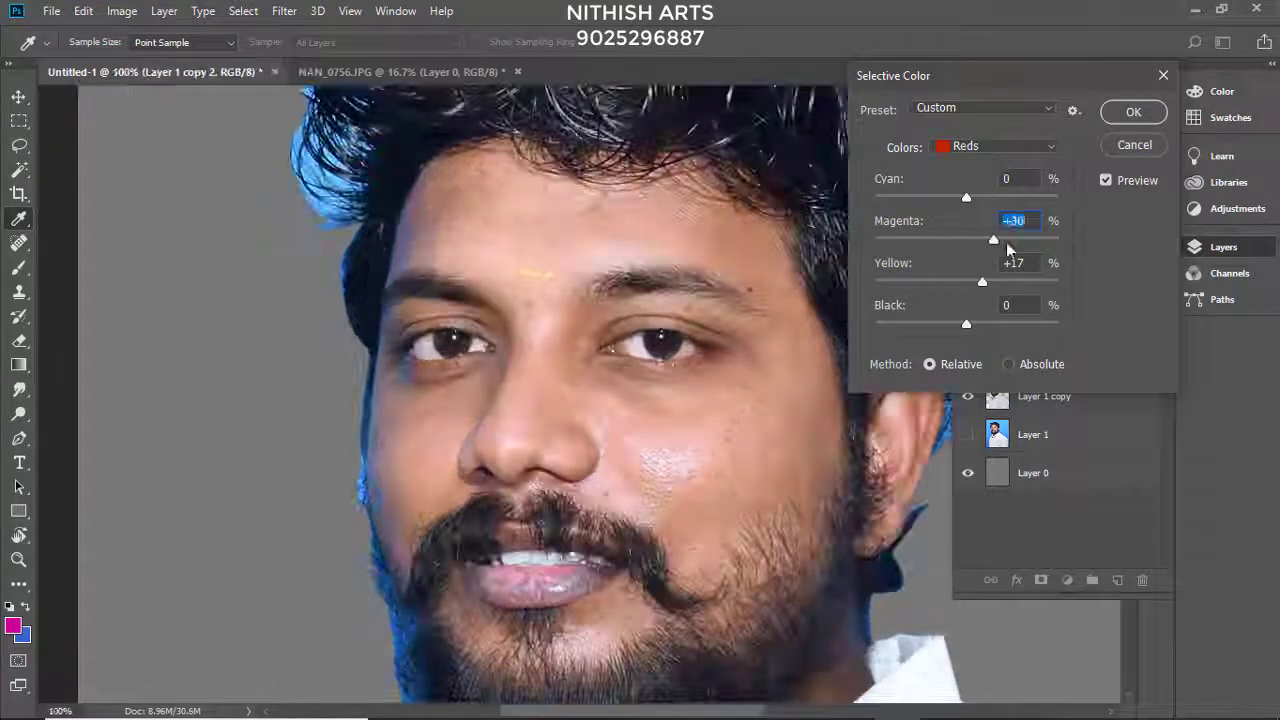
pyautogui.moveTo(966, 240); pyautogui.dragTo(948, 242)
pyautogui.moveTo(960, 198); pyautogui.dragTo(962, 198)
pyautogui.moveTo(966, 324)
pyautogui.mouseDown()
pyautogui.moveTo(1020, 324)
pyautogui.moveTo(967, 326)
pyautogui.mouseUp()
pyautogui.click(1133, 111)
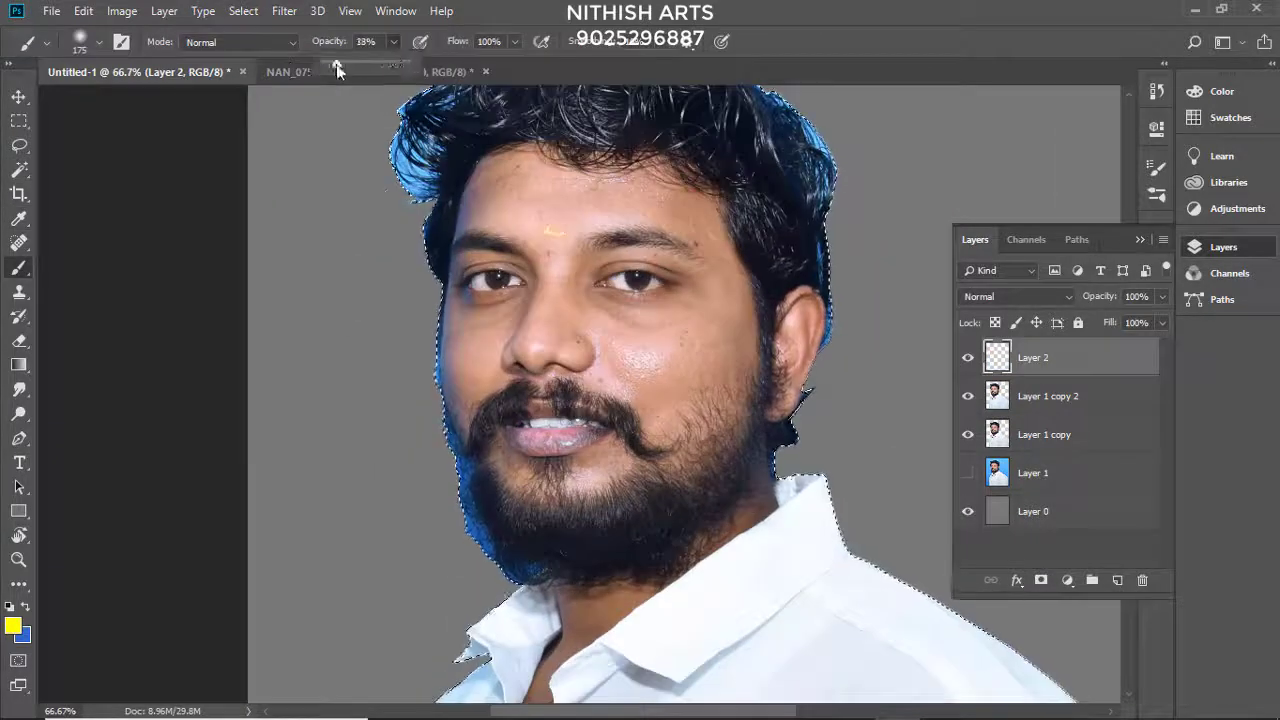
# Step: Paint low-opacity yellow over the beard, moustache and eyebrows, then erase stray paint
pyautogui.press('3')
pyautogui.press('1')
pyautogui.moveTo(470, 430)
pyautogui.mouseDown()
pyautogui.moveTo(609, 553)
pyautogui.moveTo(700, 540)
pyautogui.moveTo(660, 420)
pyautogui.moveTo(750, 440)
pyautogui.mouseUp()
pyautogui.moveTo(690, 240); pyautogui.dragTo(530, 244)
pyautogui.press('e')
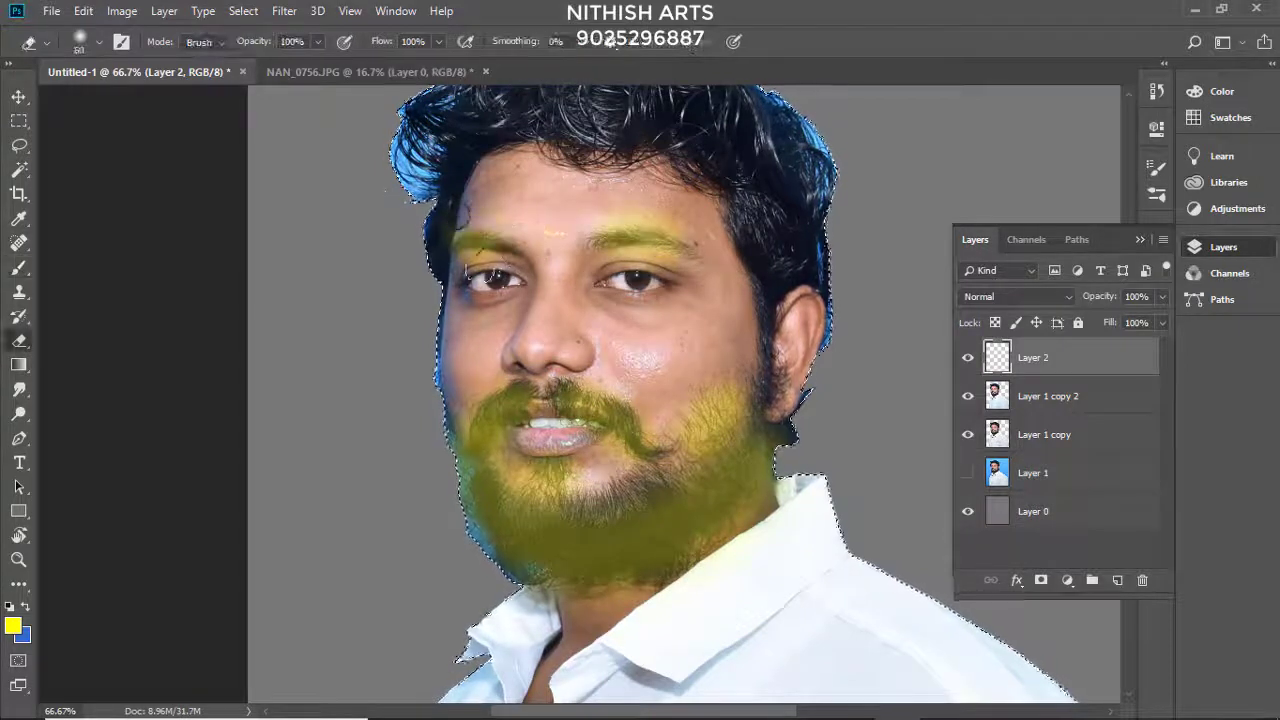
pyautogui.press(']')
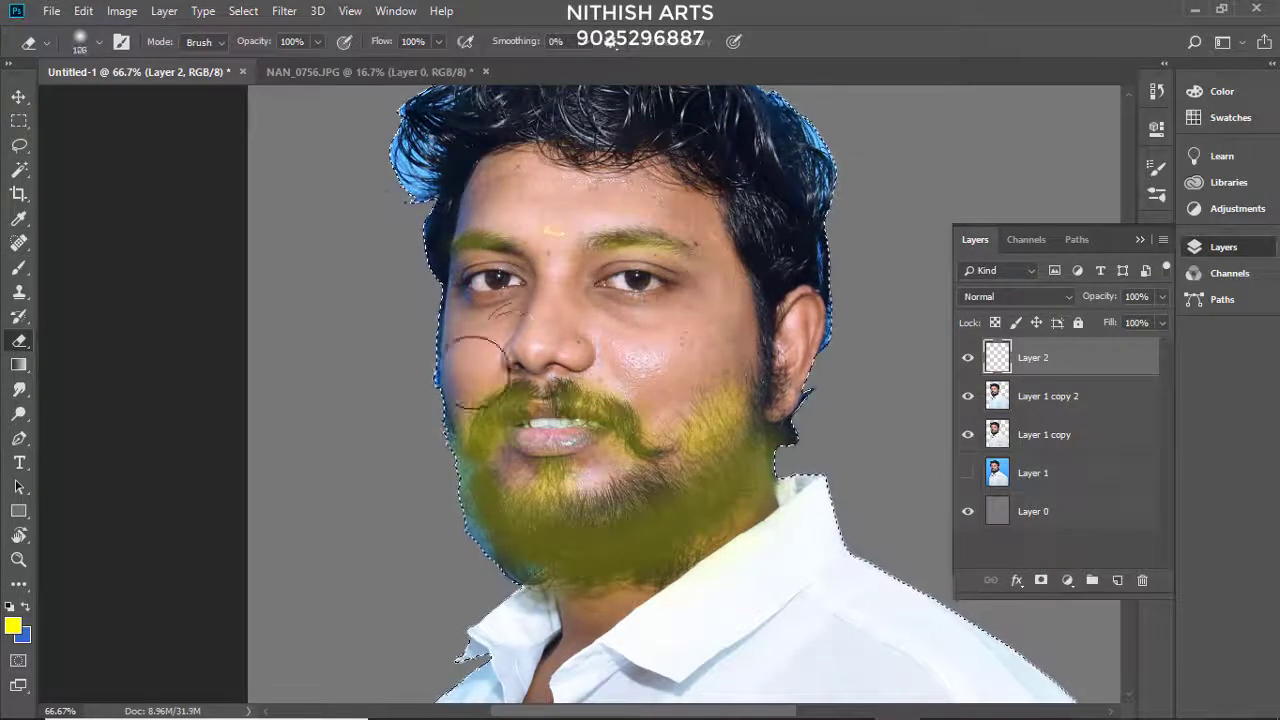
# Step: Blend the yellow paint in Overlay, shift its hue toward green, fade Fill to 18%, and add a new layer
pyautogui.click(1017, 296)
pyautogui.click(1000, 200)
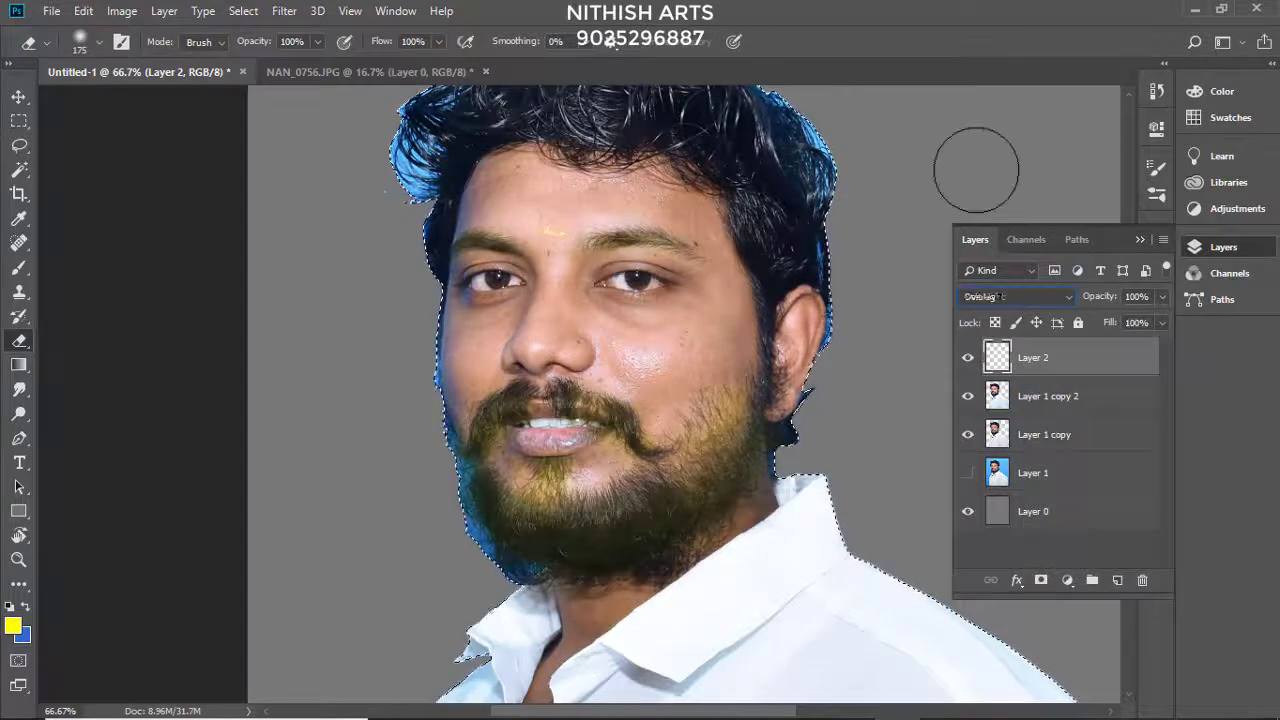
pyautogui.hotkey('ctrl', 'u')
pyautogui.moveTo(943, 178); pyautogui.dragTo(971, 178)
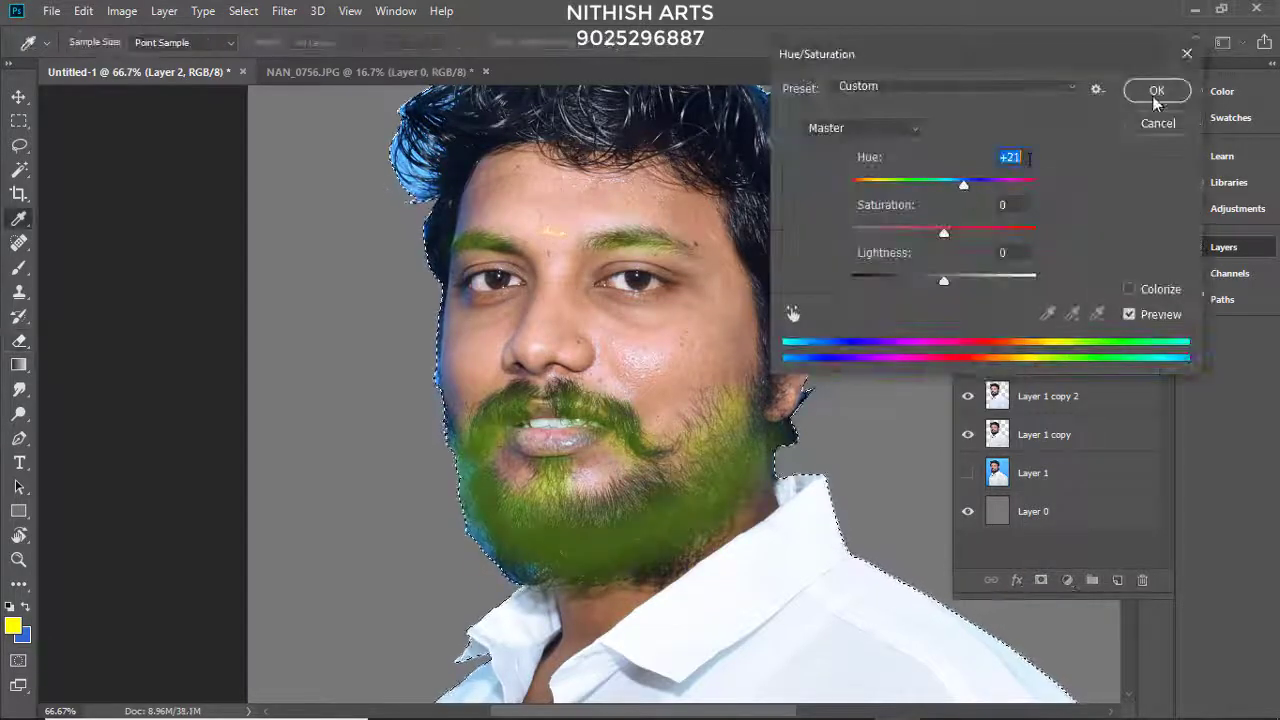
pyautogui.click(1157, 89)
pyautogui.click(1017, 296)
pyautogui.click(975, 218)
pyautogui.moveTo(1110, 322); pyautogui.dragTo(1060, 322)
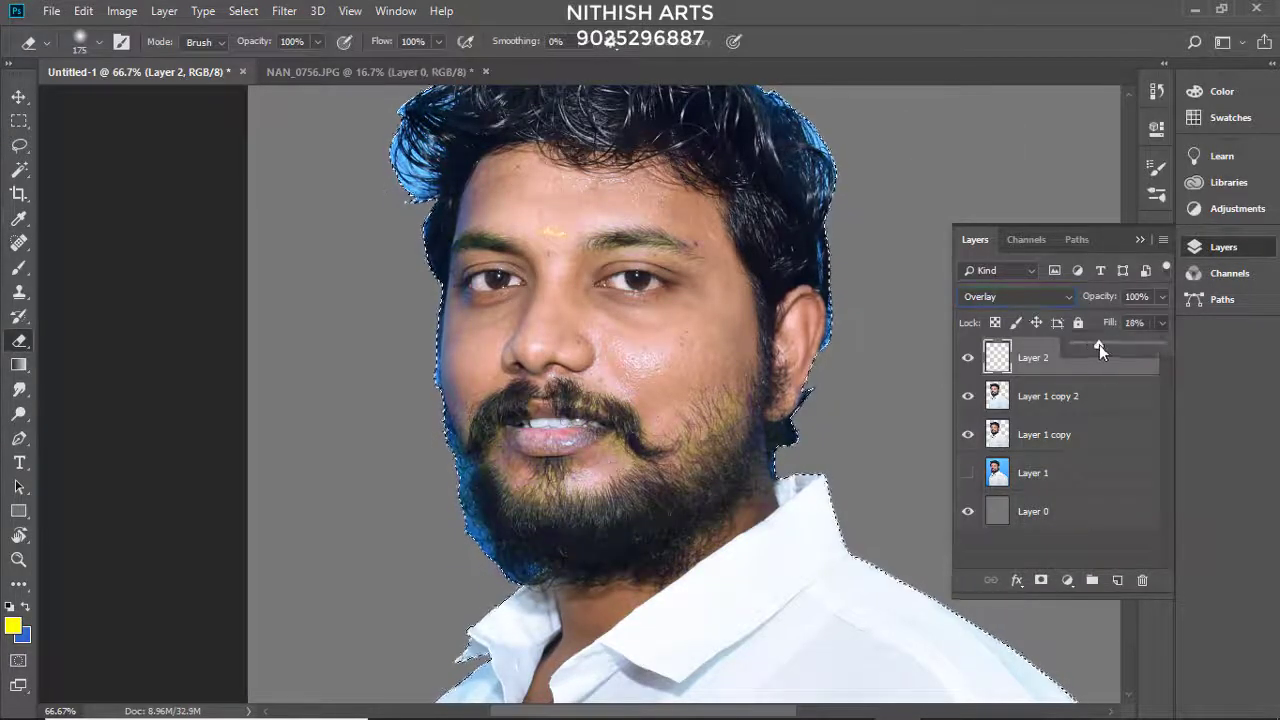
pyautogui.hotkey('ctrl', 'shift', 'n')
pyautogui.press('Return')
pyautogui.hotkey('ctrl', '1')
# Step: Paint pinkish-red (#ff6666) on Layer 3 in Soft Light with a 150 brush
pyautogui.press('b')
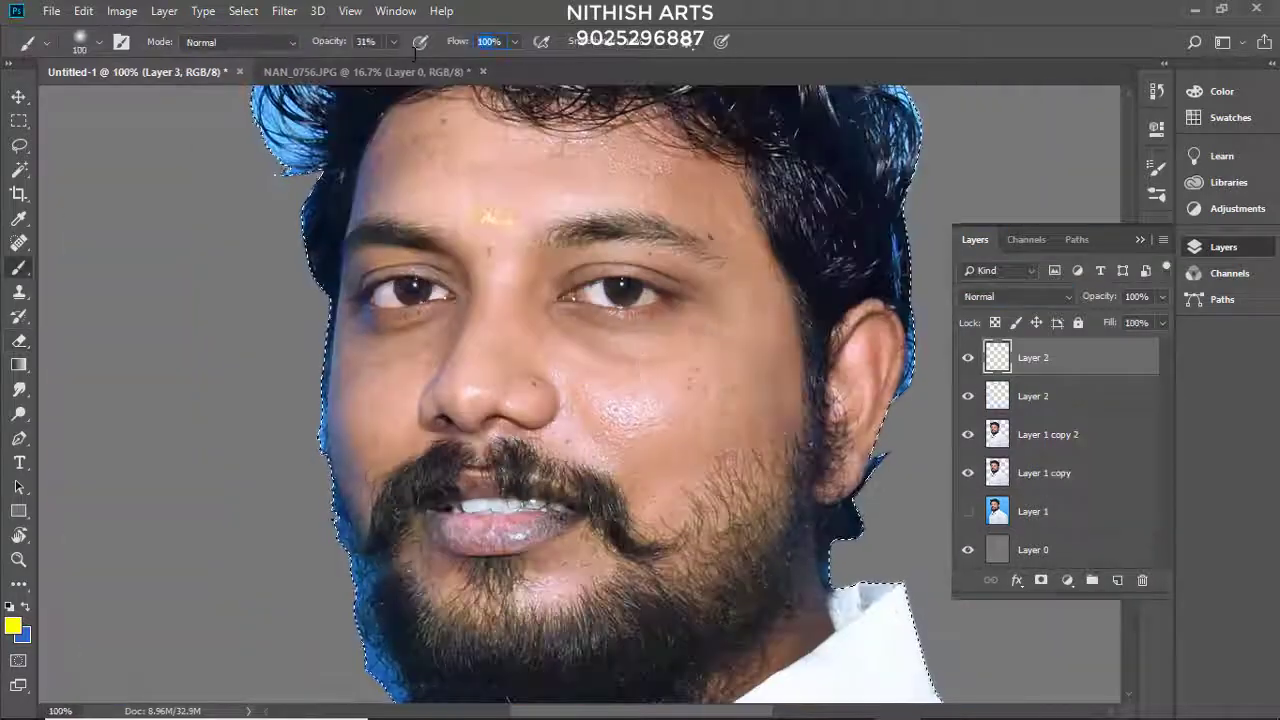
pyautogui.click(13, 626)
pyautogui.click(489, 288)
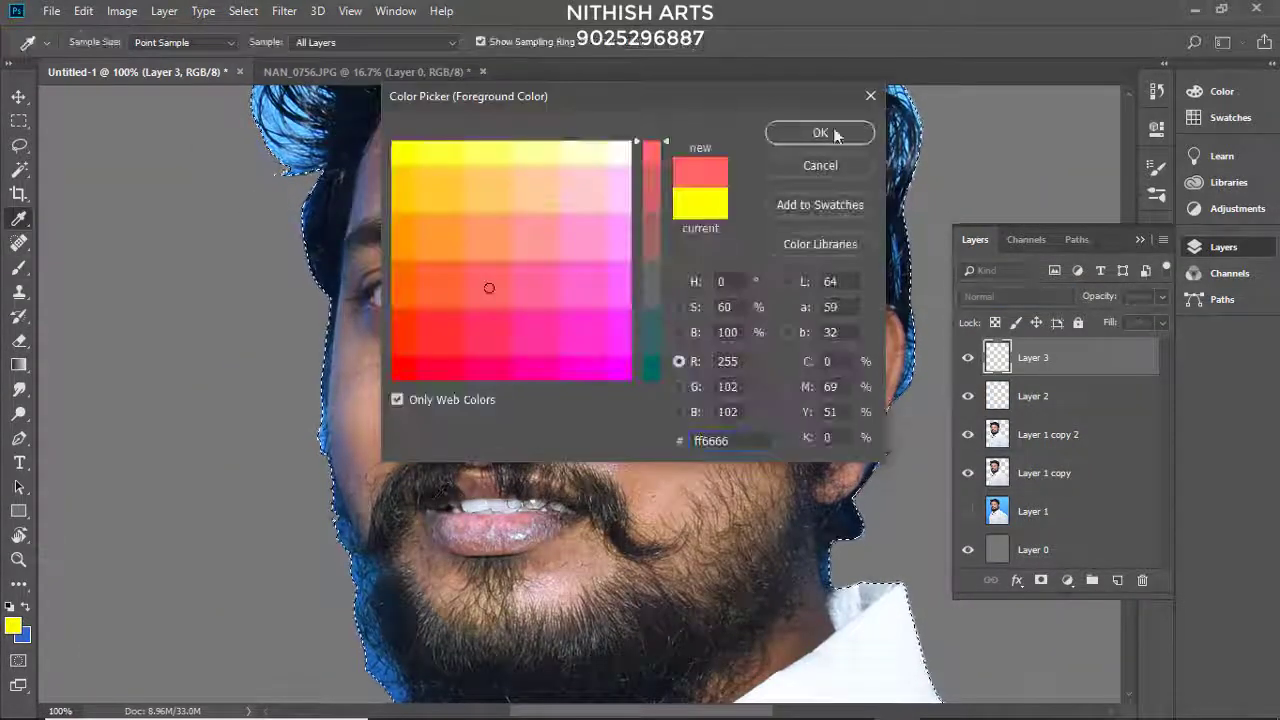
pyautogui.click(828, 140)
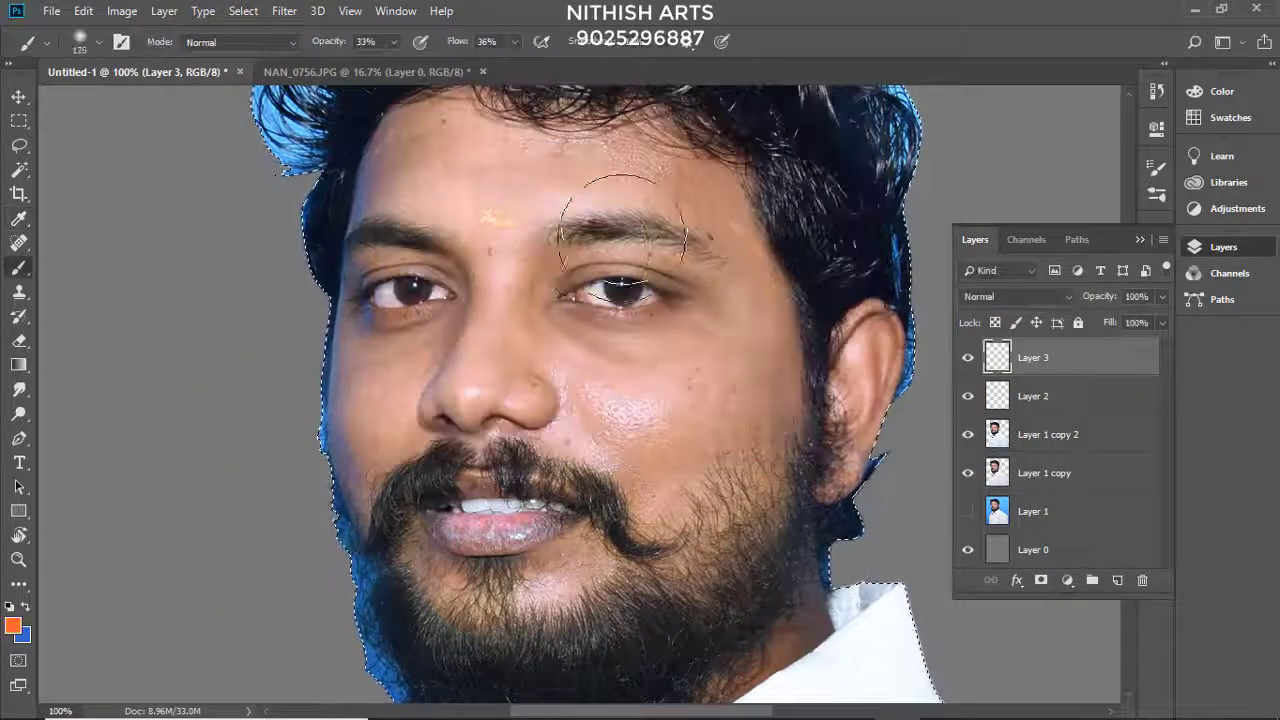
pyautogui.click(1000, 296)
pyautogui.click(985, 190)
pyautogui.press(']')
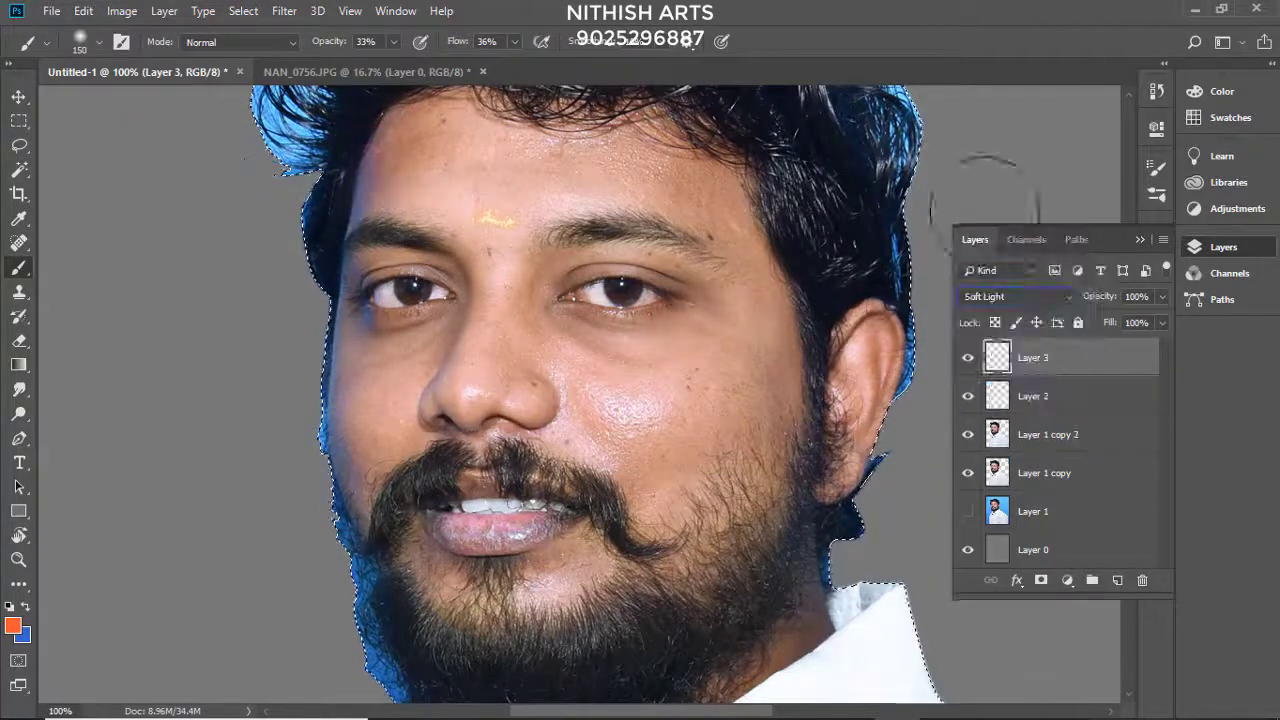
# Step: Add Layer 4 with a redder paint colour for the cheeks, blended in Overlay
pyautogui.hotkey('ctrl', 'shift', 'alt', 'n')
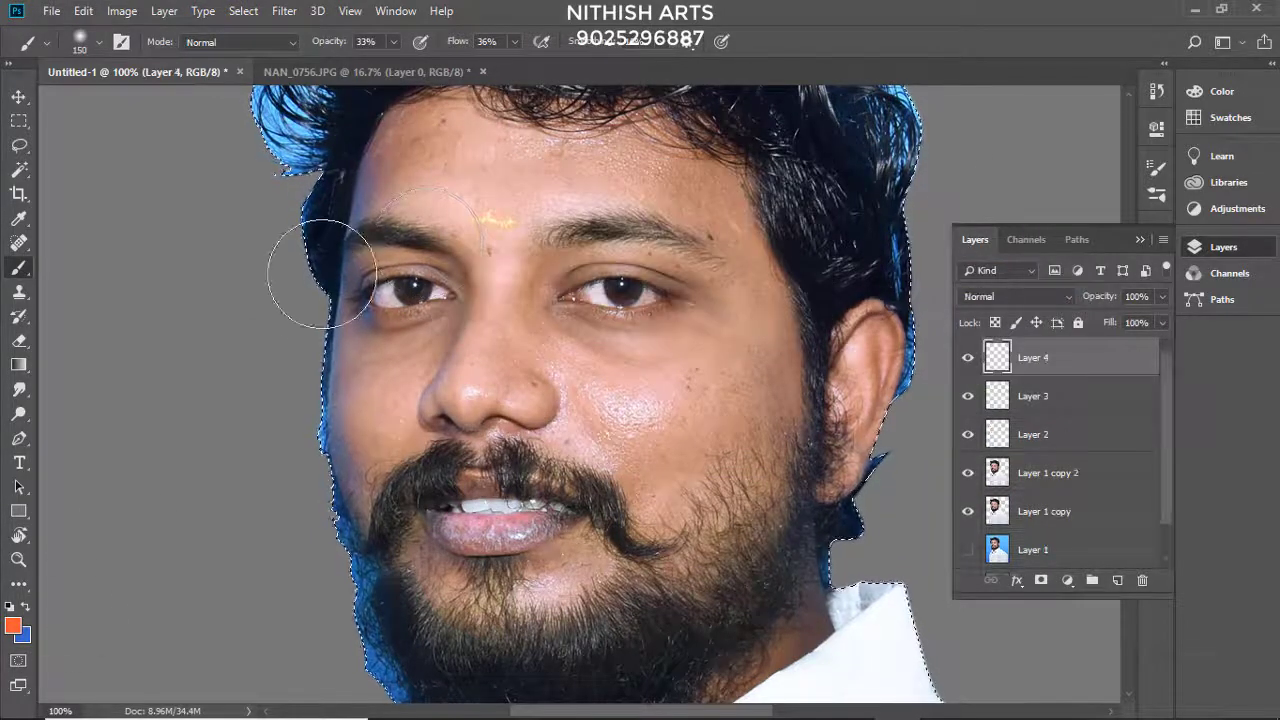
pyautogui.click(13, 626)
pyautogui.click(820, 134)
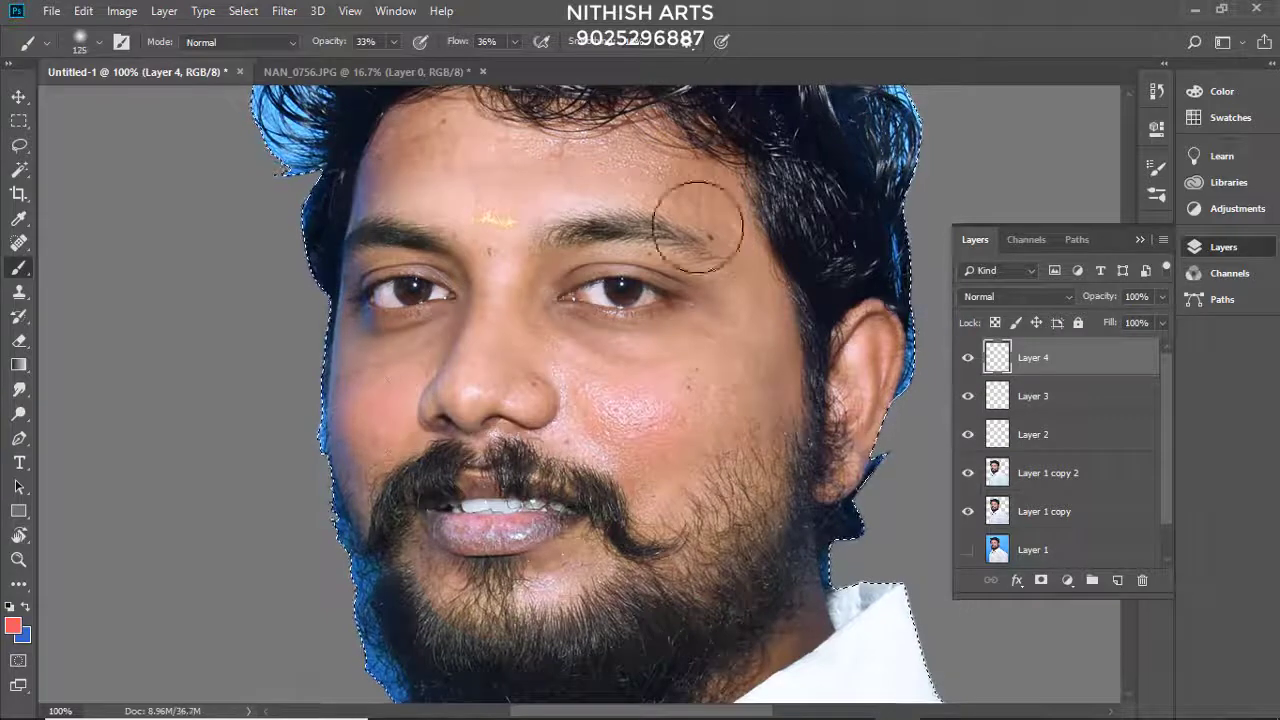
pyautogui.press('e')
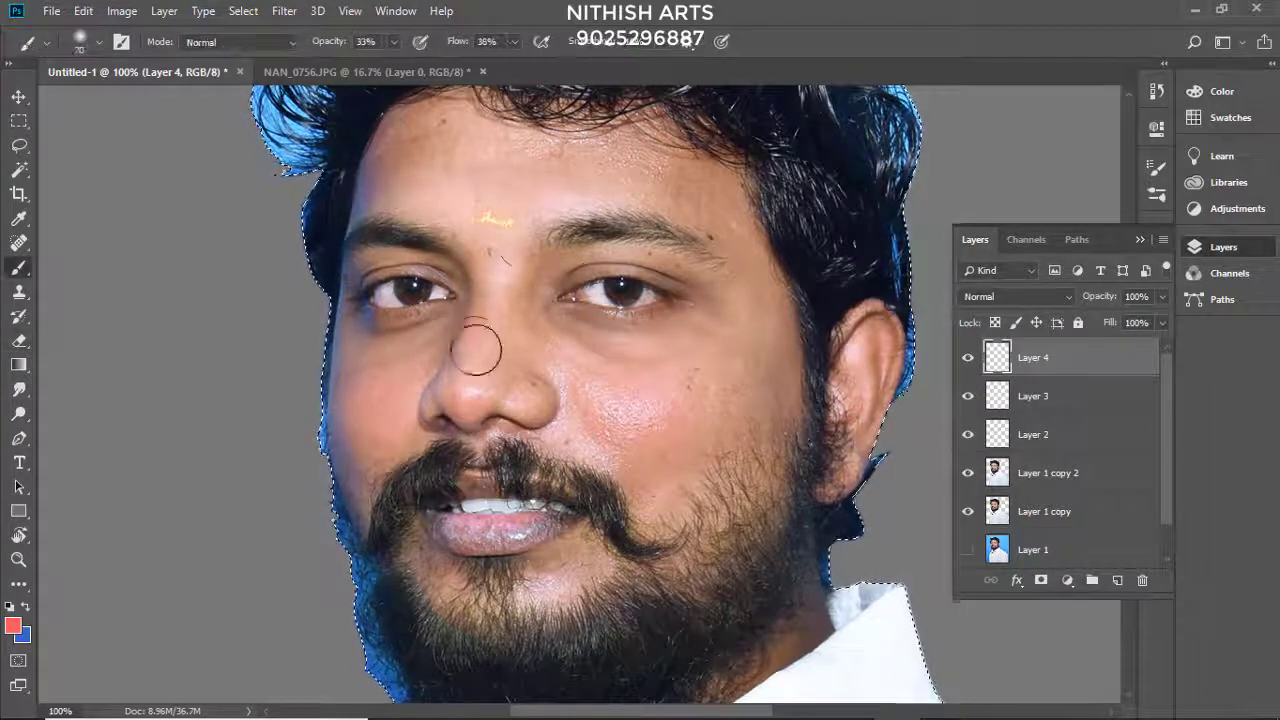
pyautogui.click(1015, 296)
pyautogui.click(990, 214)
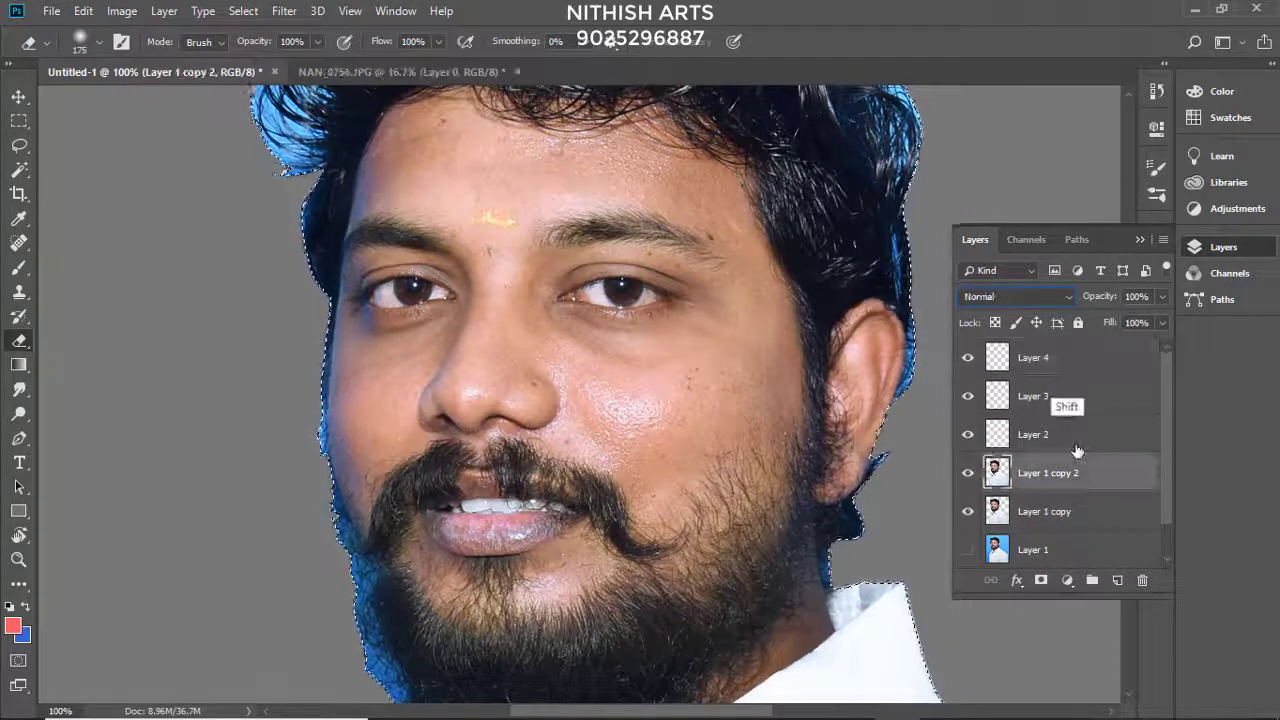
# Step: Select the colour layers and set the cheek tint layer to Overlay at 25% fill
pyautogui.moveTo(1048, 473); pyautogui.dragTo(1040, 357)
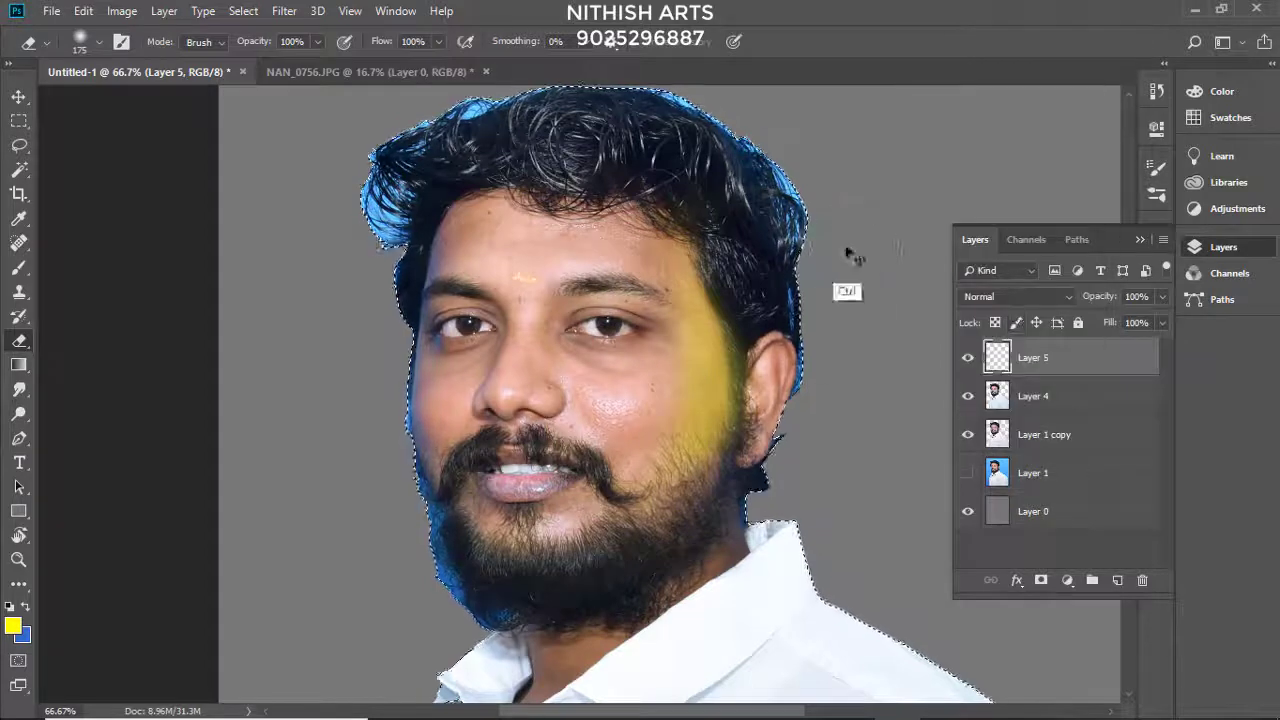
pyautogui.hotkey('ctrl', 'u')
pyautogui.moveTo(884, 185); pyautogui.dragTo(941, 207)
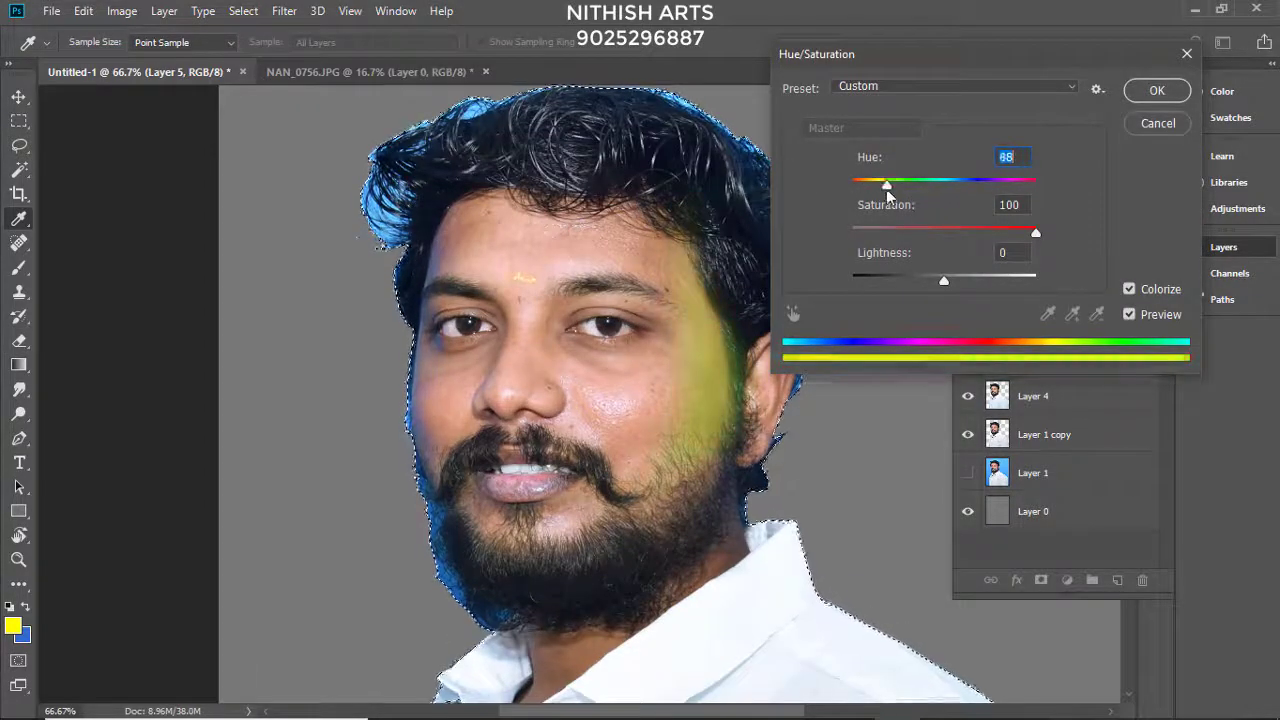
pyautogui.moveTo(886, 185); pyautogui.dragTo(949, 185)
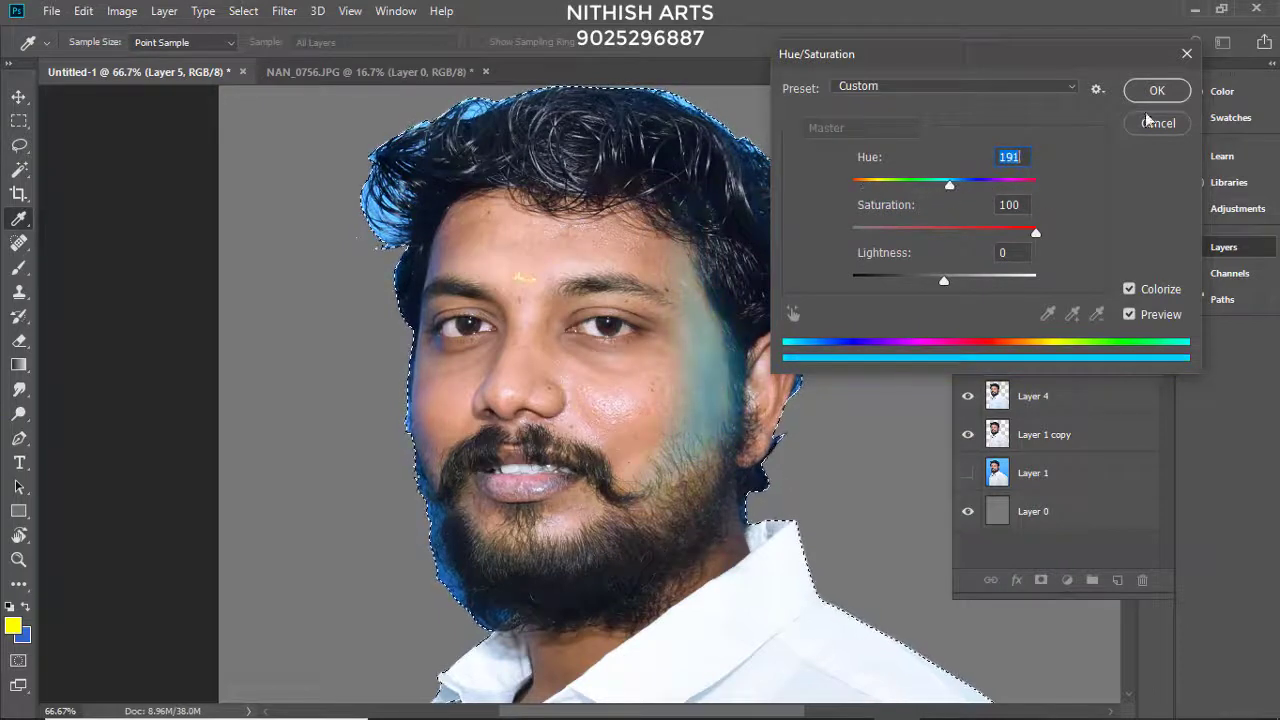
pyautogui.click(1150, 122)
pyautogui.press('e')
pyautogui.click(1067, 296)
pyautogui.click(1067, 306)
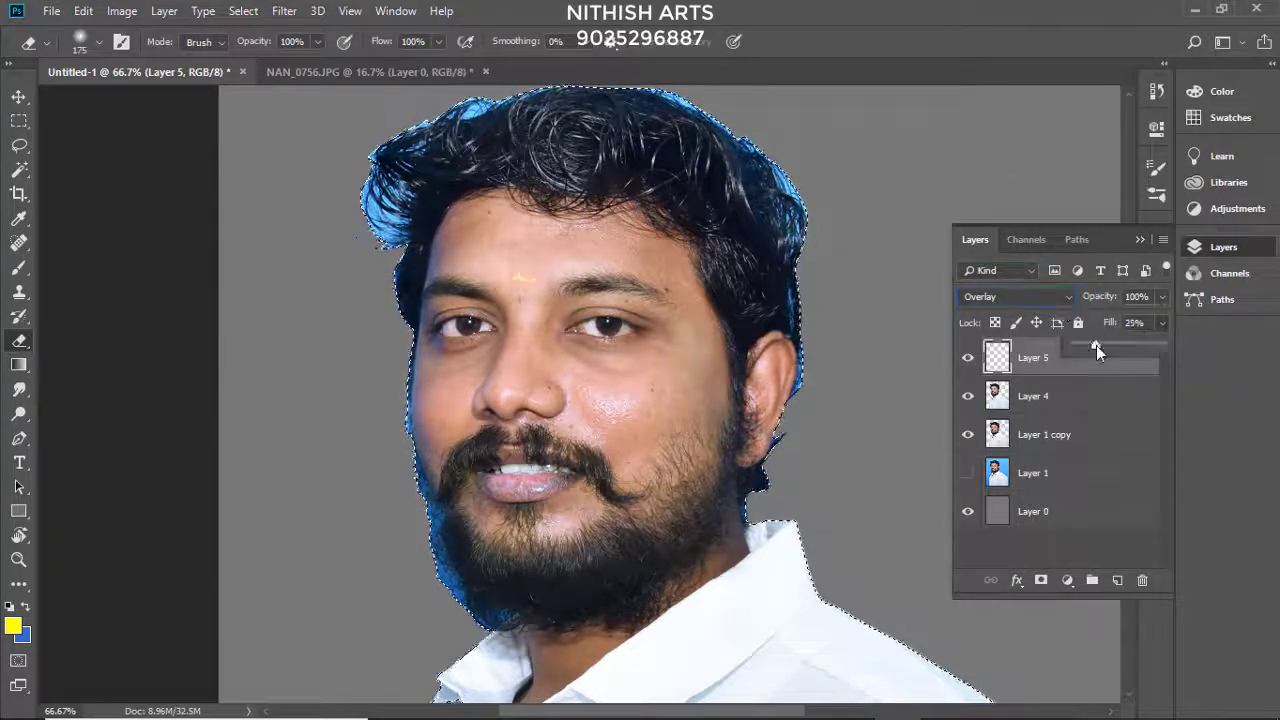
# Step: Shift the tint's hue, lower its fill to 11%, and merge it down into the face layer
pyautogui.hotkey('ctrl', 'u')
pyautogui.moveTo(943, 180)
pyautogui.mouseDown()
pyautogui.moveTo(1005, 182)
pyautogui.moveTo(857, 192)
pyautogui.mouseUp()
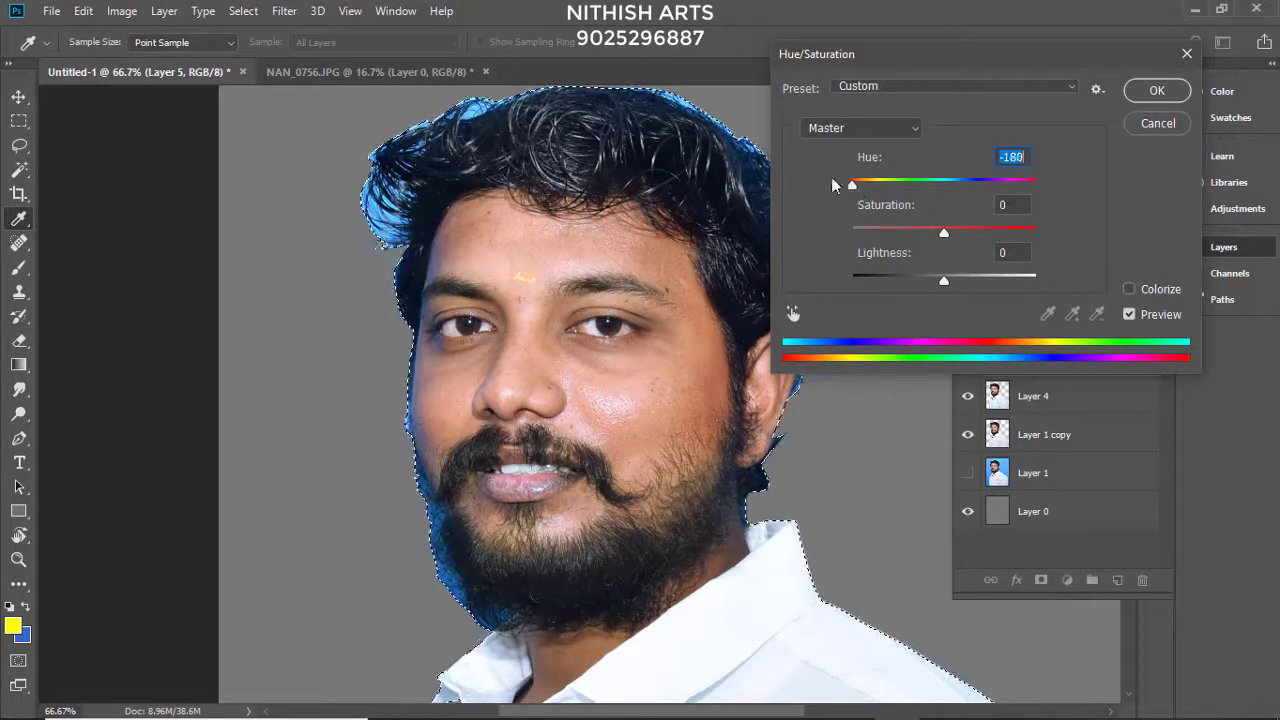
pyautogui.press('Return')
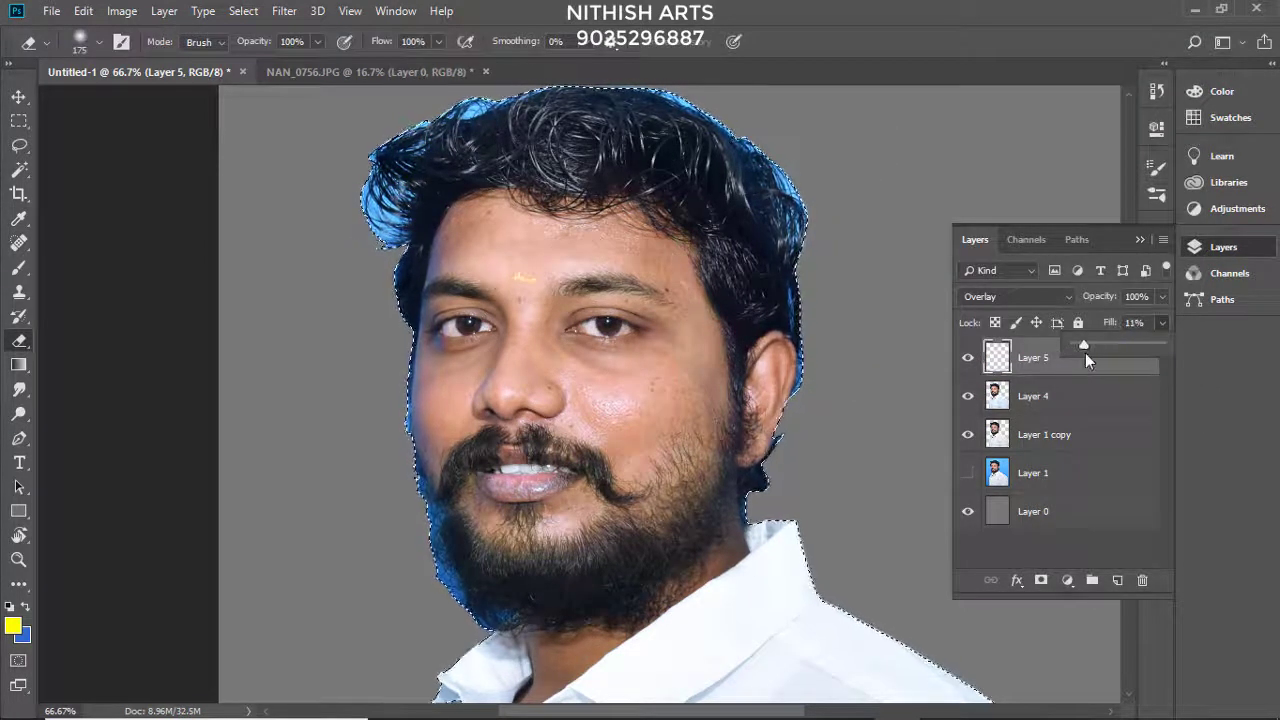
pyautogui.keyDown('ctrl'); pyautogui.click(1069, 403); pyautogui.keyUp('ctrl')
pyautogui.hotkey('ctrl', 'e')
pyautogui.click(284, 11)
pyautogui.click(575, 420)
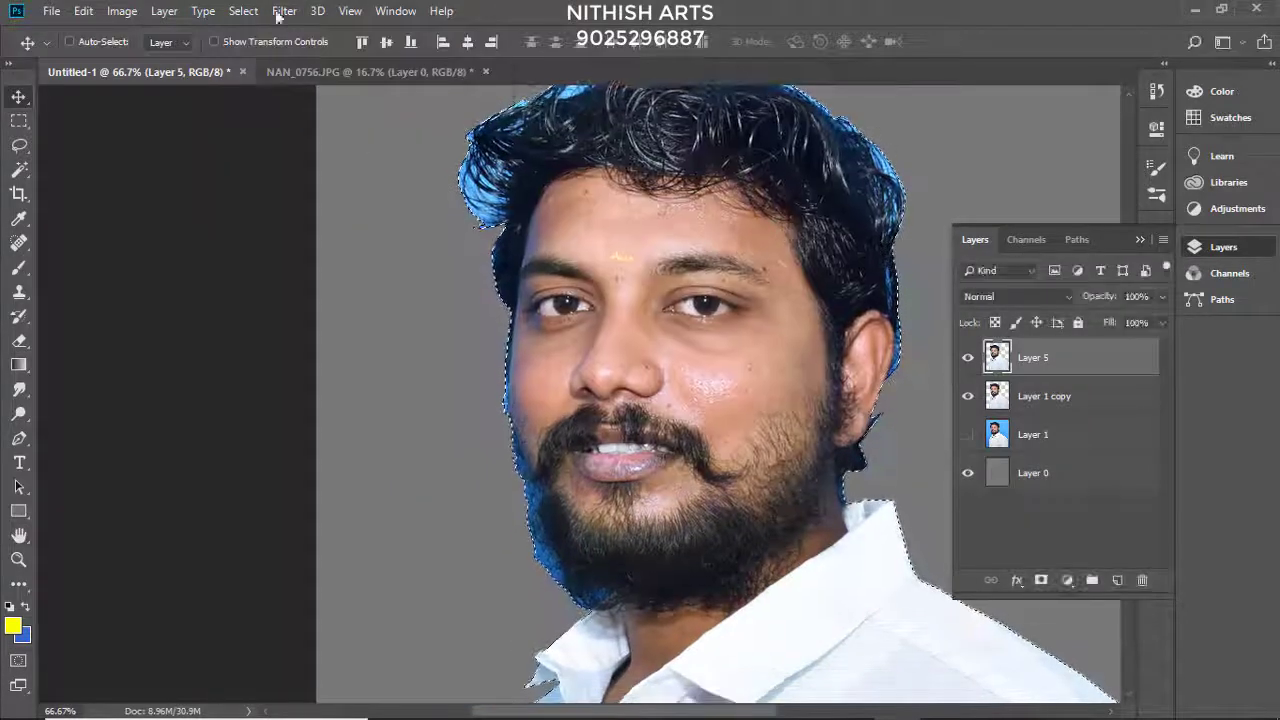
# Step: Save a Photoshop copy named 'Puthiya arasan' in E:\New Painting Works
pyautogui.click(86, 12)
pyautogui.moveTo(220, 683)
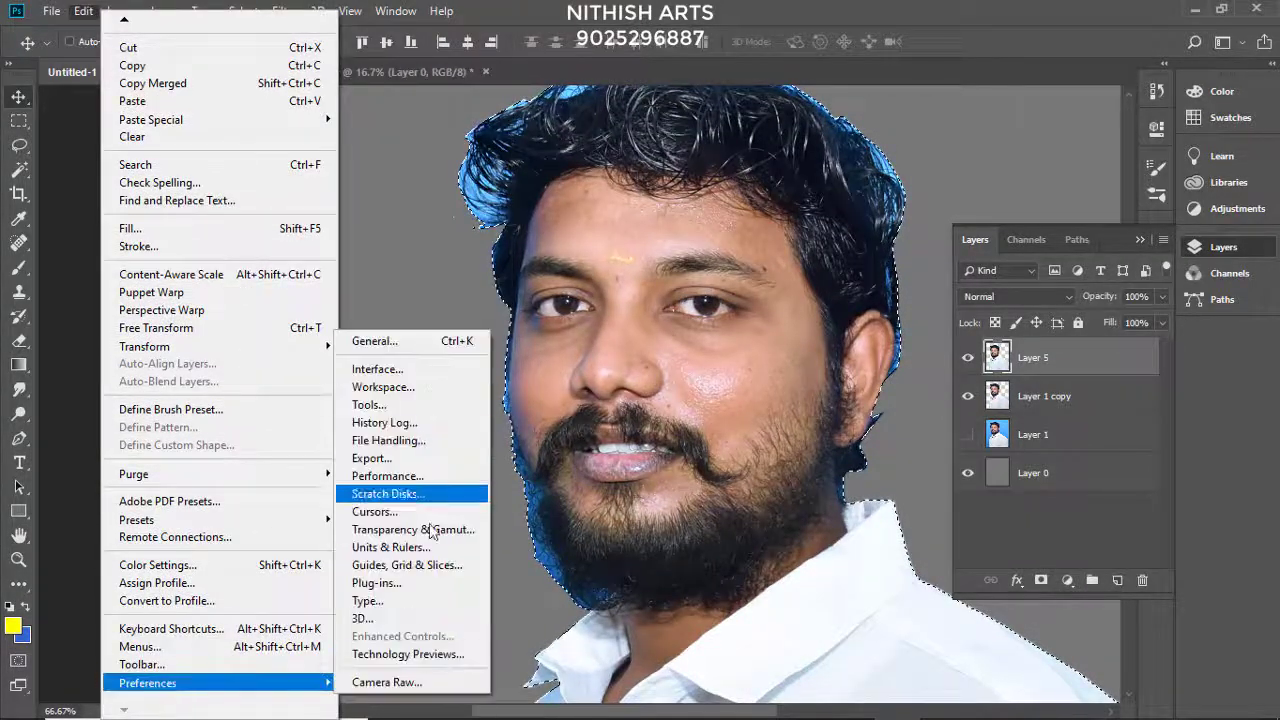
pyautogui.click(386, 680)
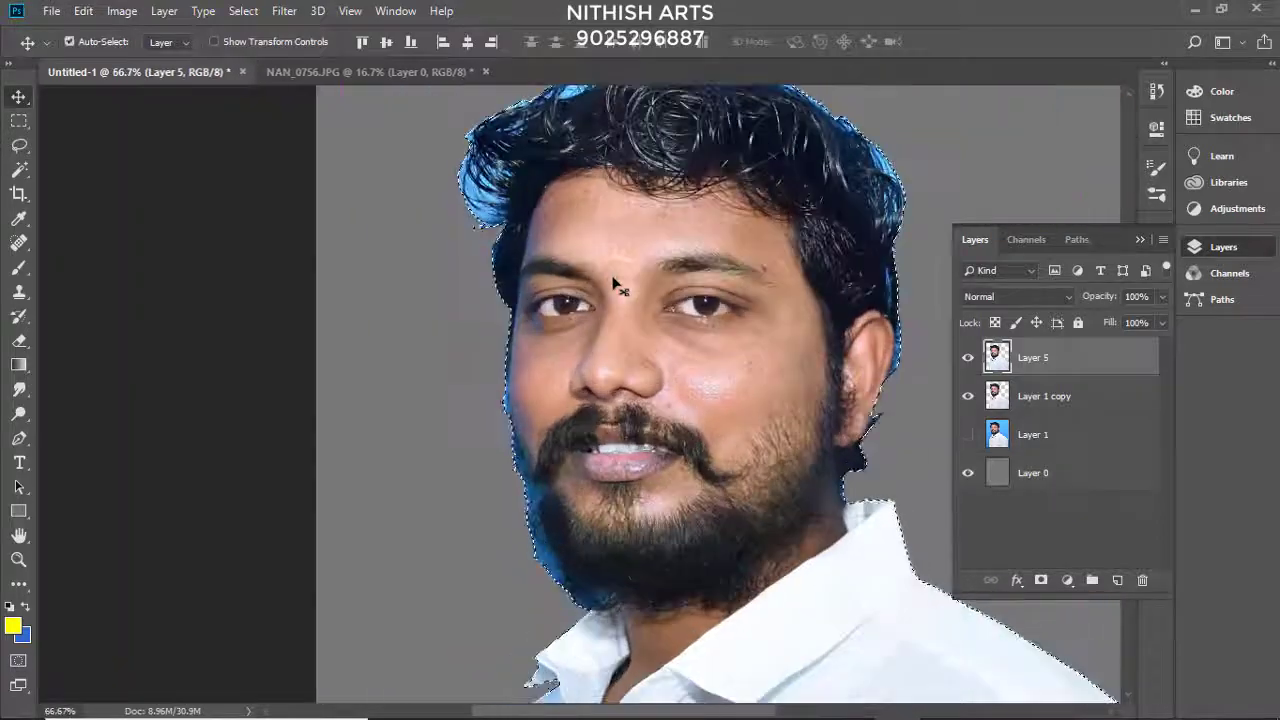
pyautogui.hotkey('ctrl', 'shift', 's')
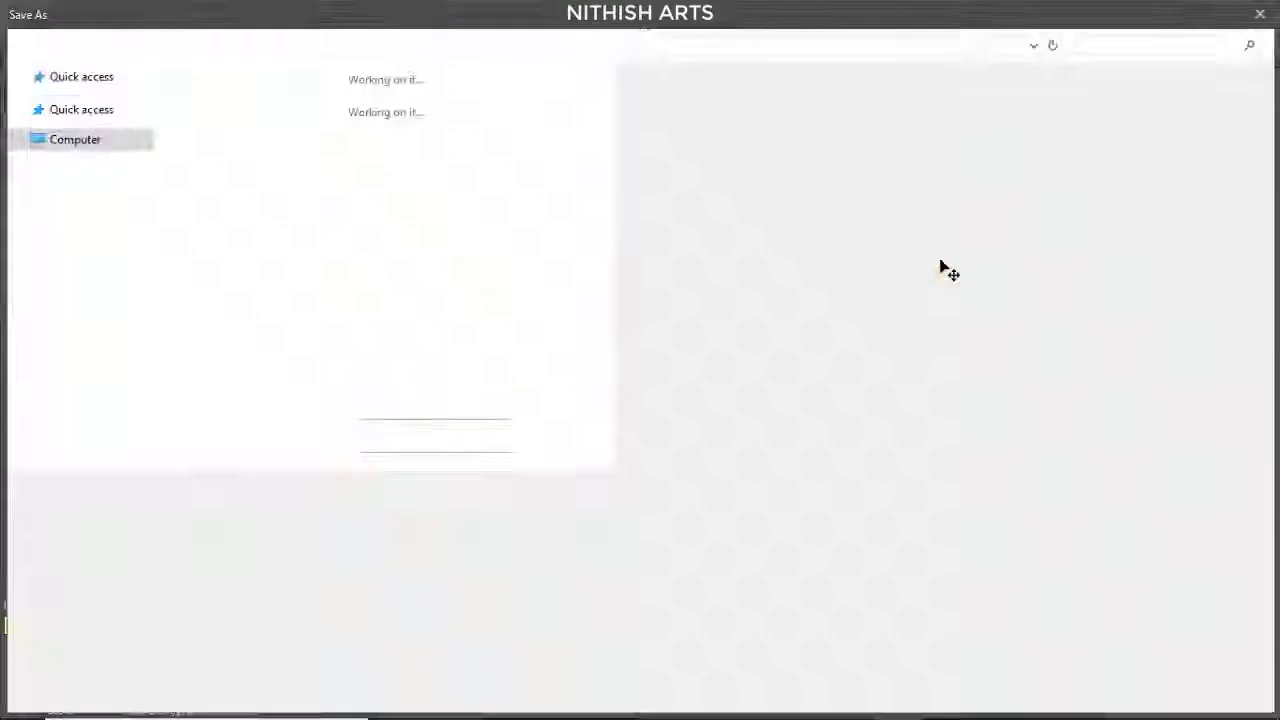
pyautogui.click(75, 184)
pyautogui.doubleClick(715, 288)
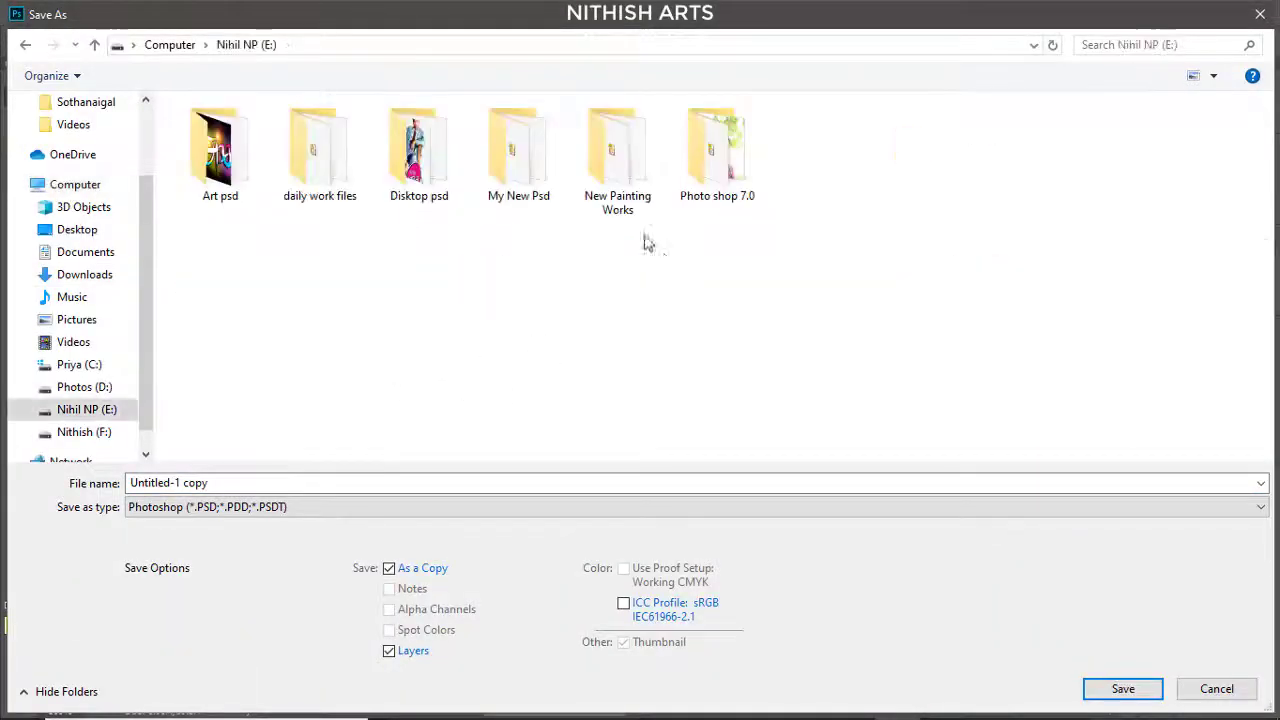
pyautogui.doubleClick(617, 160)
pyautogui.tripleClick(366, 485)
pyautogui.write('Puthiya ar')
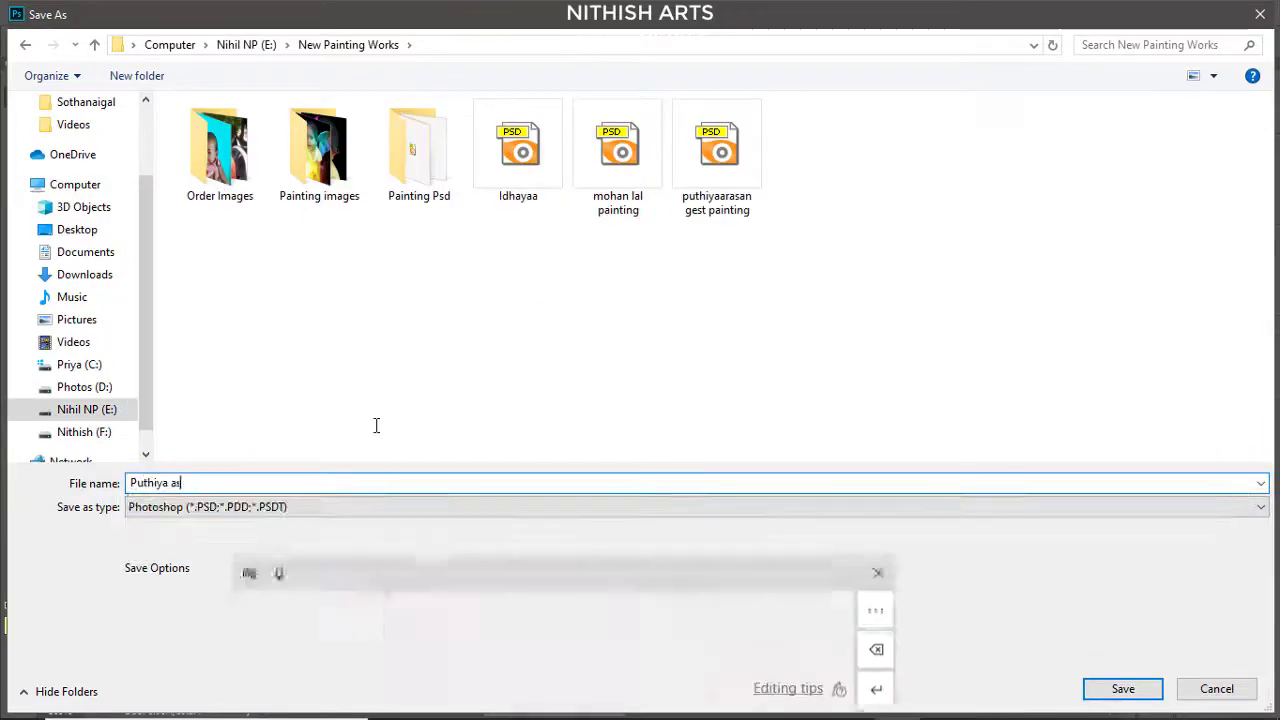
pyautogui.write('asan annan')
pyautogui.press('Return')
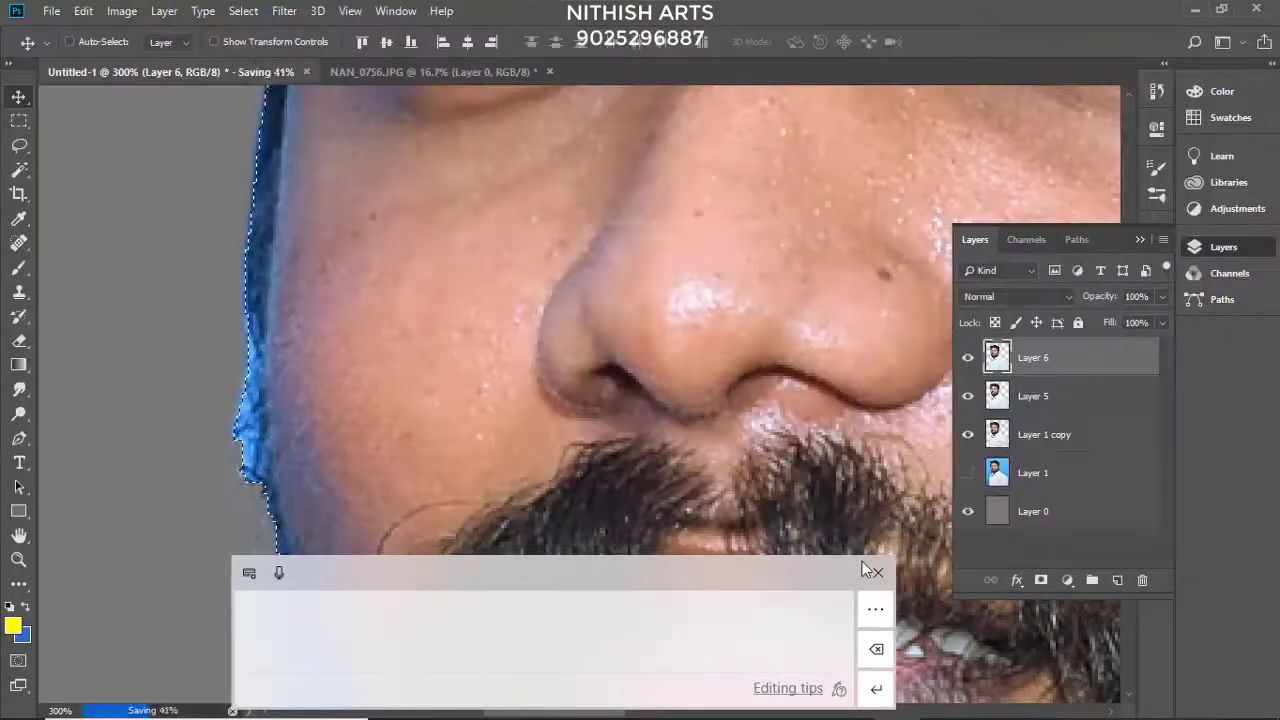
# Step: Switch to the Smudge tool with a soft round brush, tighter spacing and higher hardness
pyautogui.click(877, 572)
pyautogui.click(13, 626)
pyautogui.click(845, 165)
pyautogui.press('r')
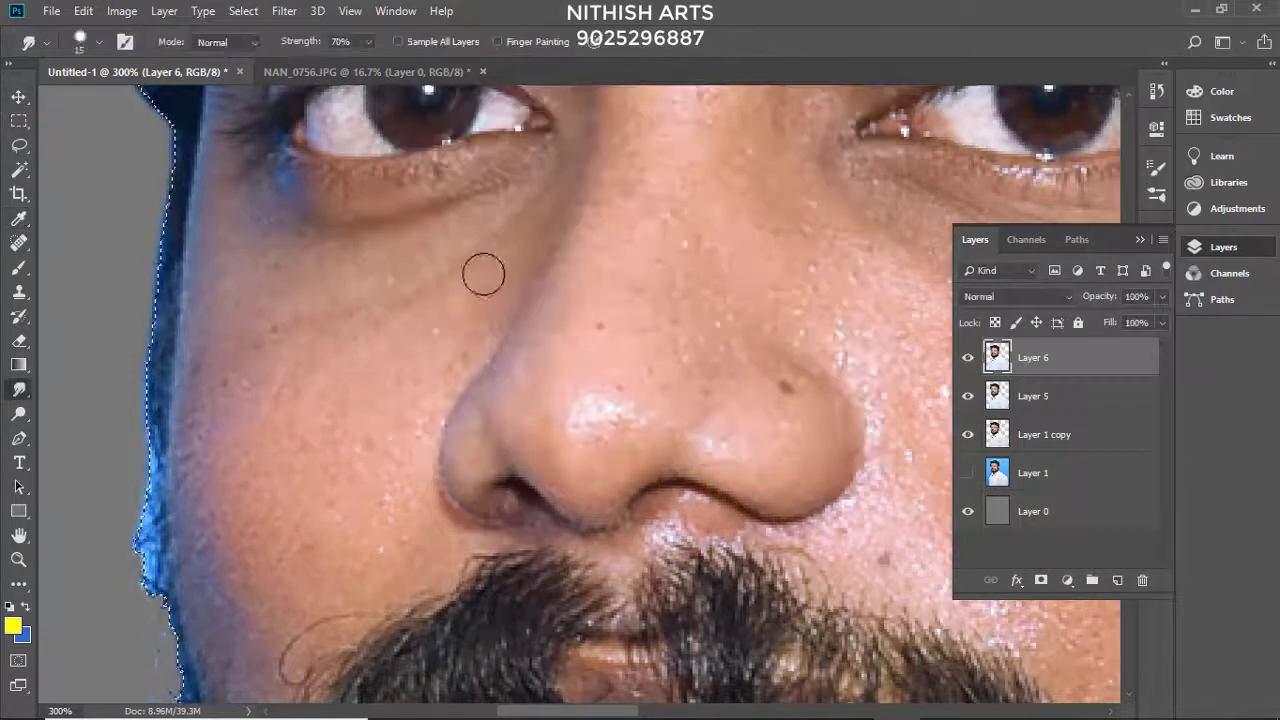
pyautogui.rightClick(480, 271)
pyautogui.click(1138, 297)
pyautogui.click(1157, 172)
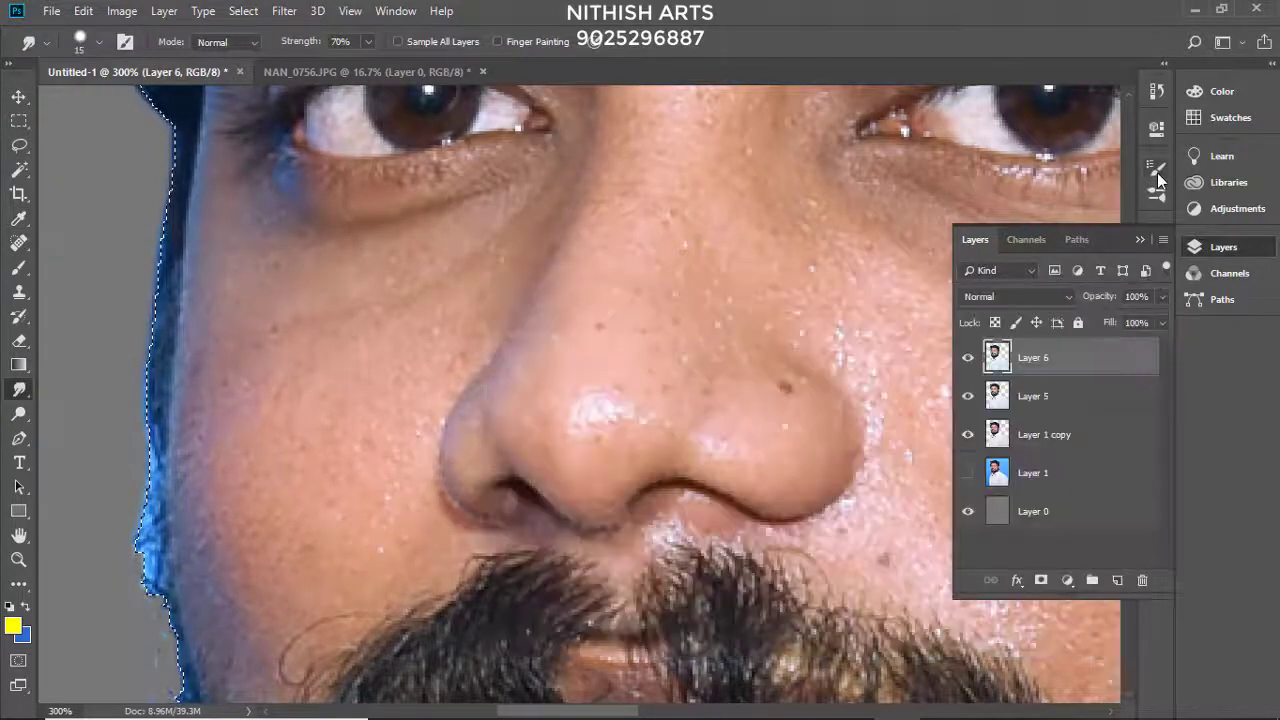
pyautogui.click(1157, 172)
pyautogui.scroll(-5, 1121, 229)
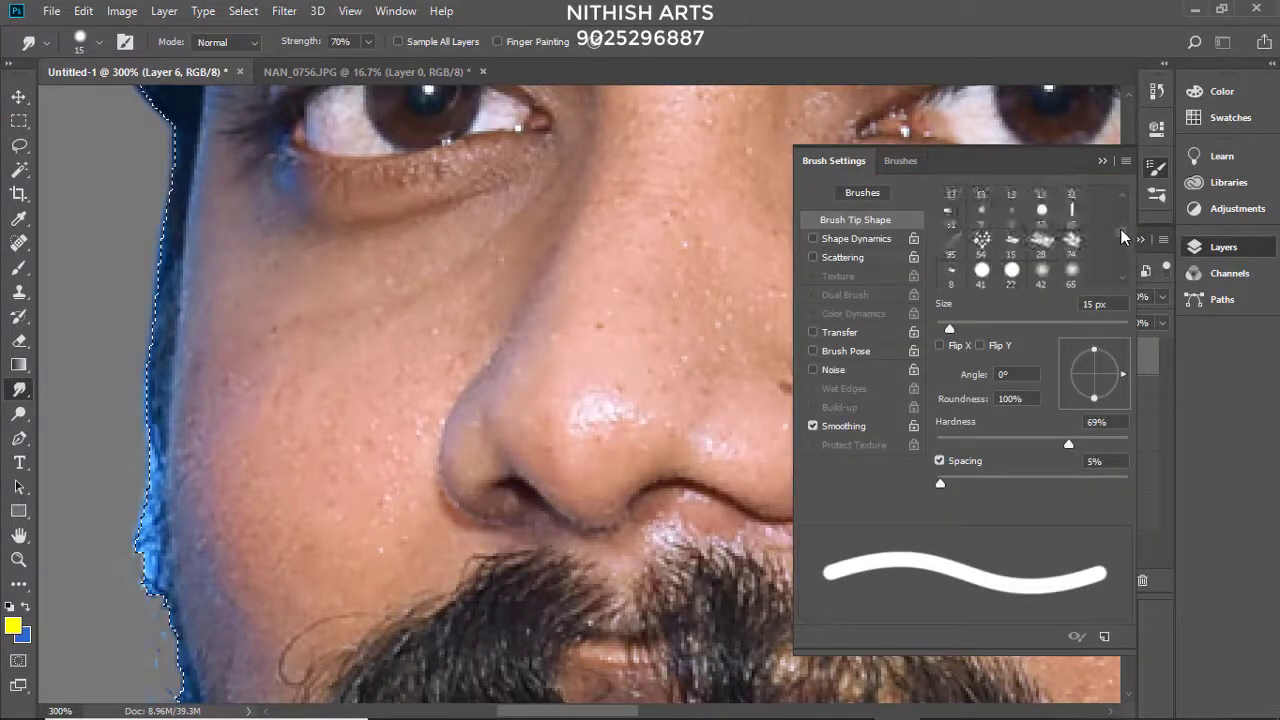
pyautogui.click(1012, 225)
pyautogui.moveTo(958, 483); pyautogui.dragTo(981, 444)
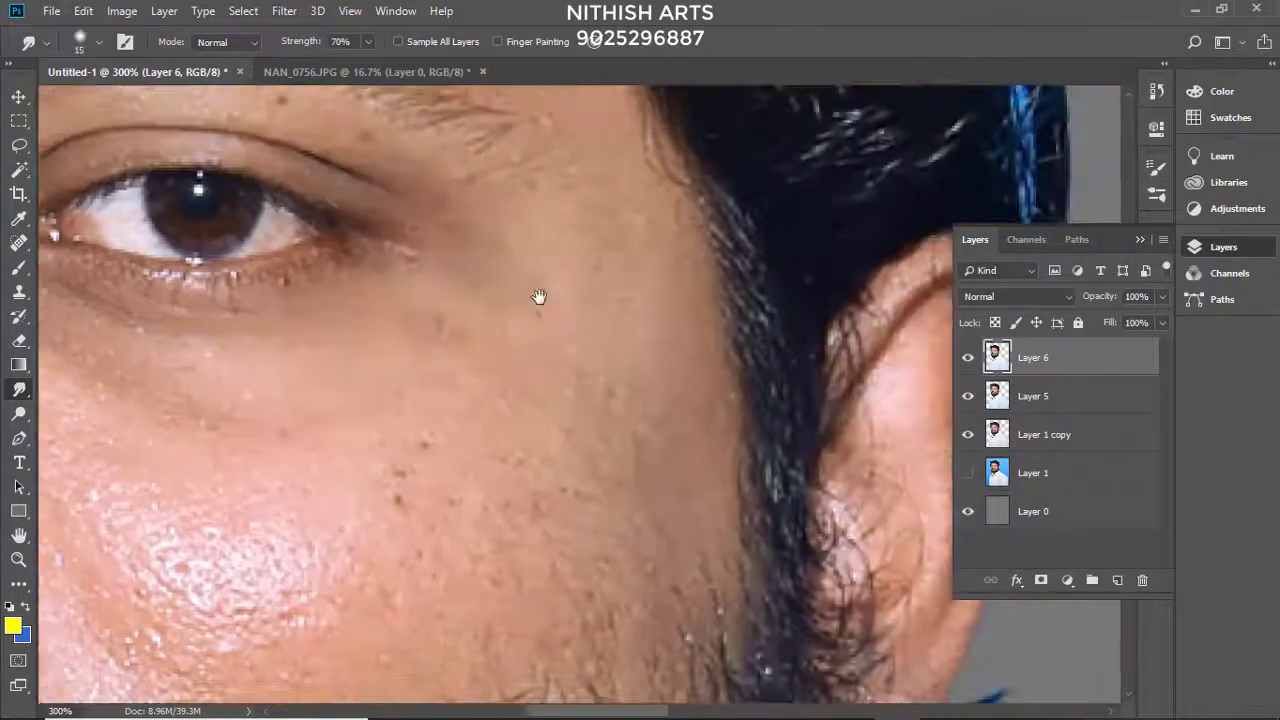
# Step: Bring the ear into view and smudge its skin smooth and brighter
pyautogui.moveTo(538, 297); pyautogui.dragTo(240, 320)
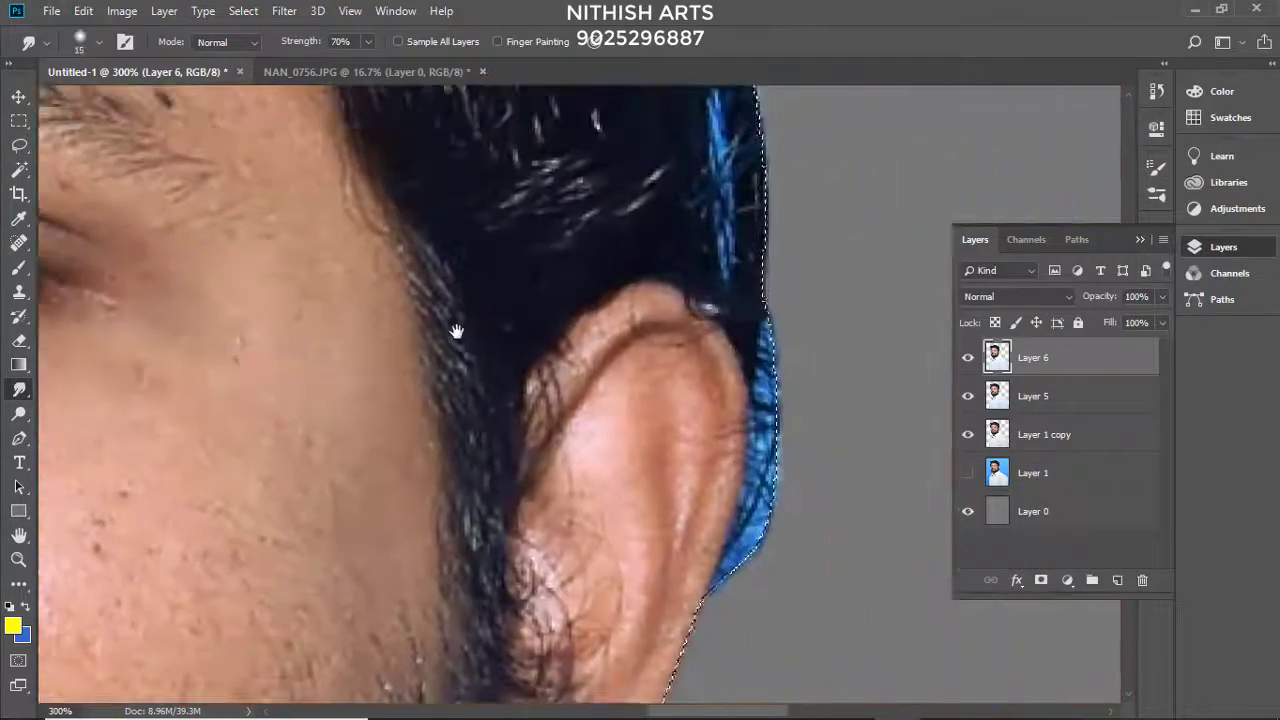
pyautogui.scroll(2, 733, 266)
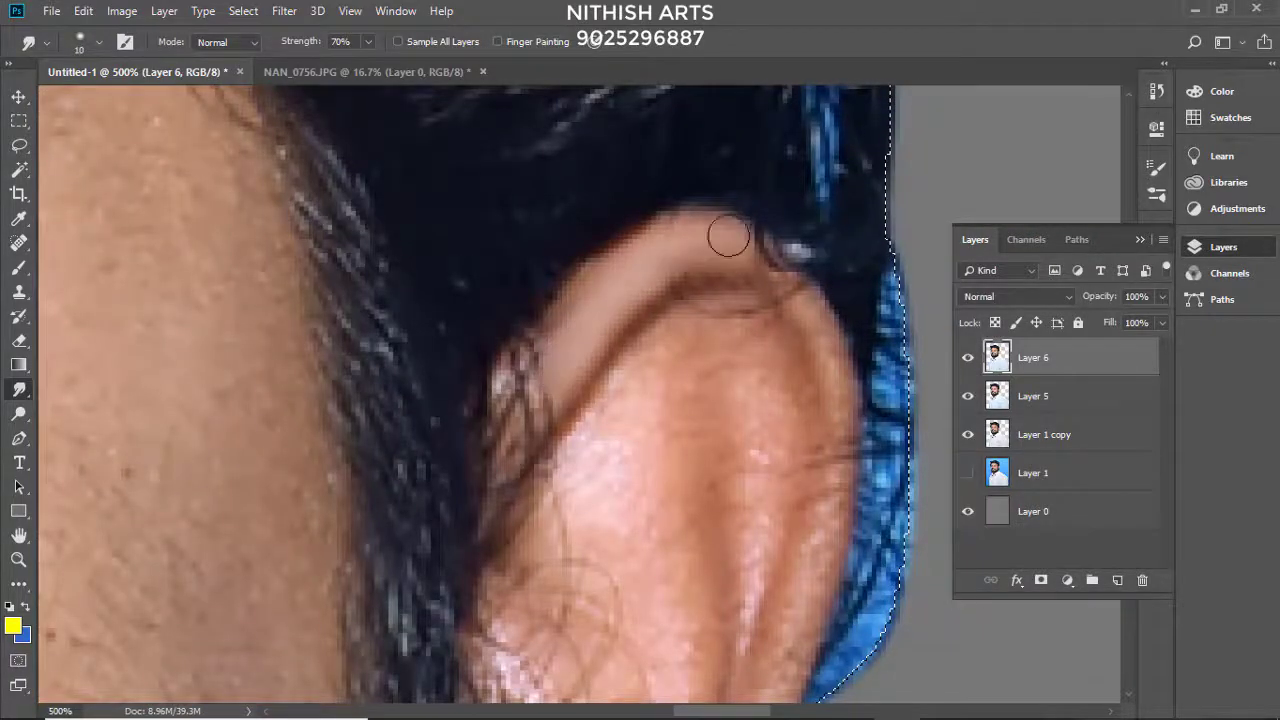
pyautogui.scroll(-5, 802, 309)
pyautogui.moveTo(640, 451); pyautogui.dragTo(669, 455)
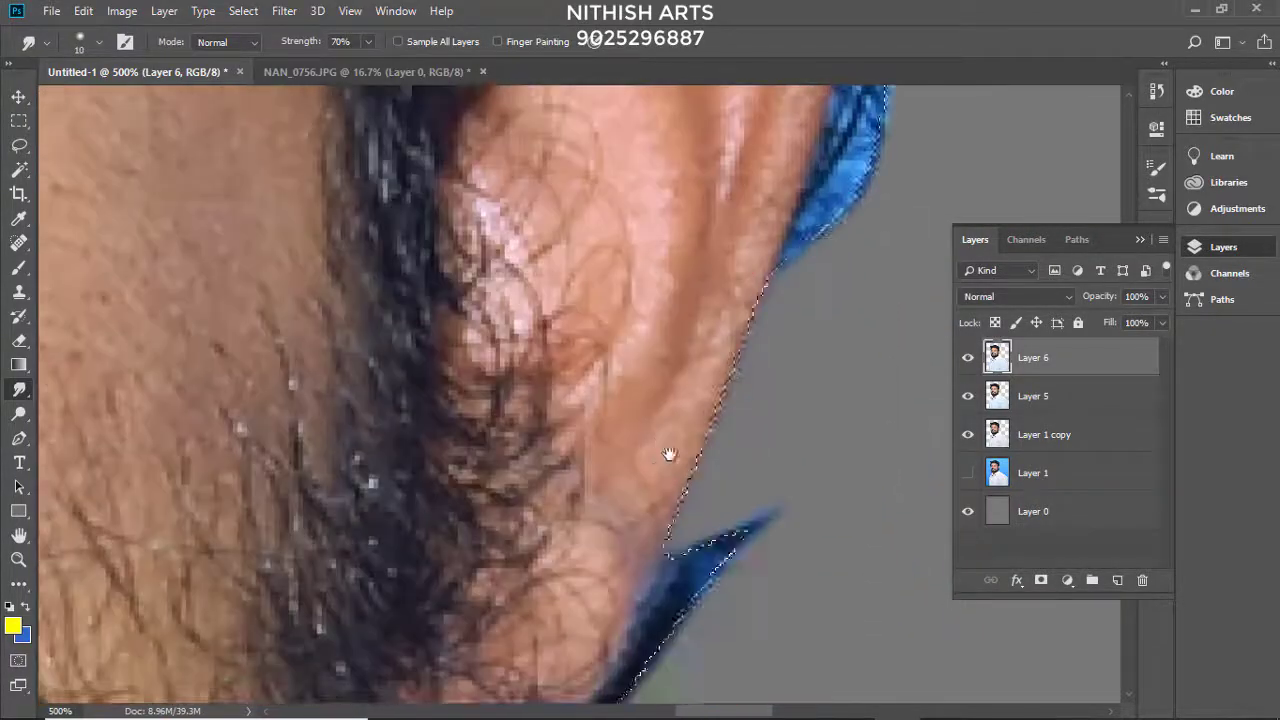
pyautogui.scroll(3, 711, 391)
pyautogui.scroll(3, 749, 300)
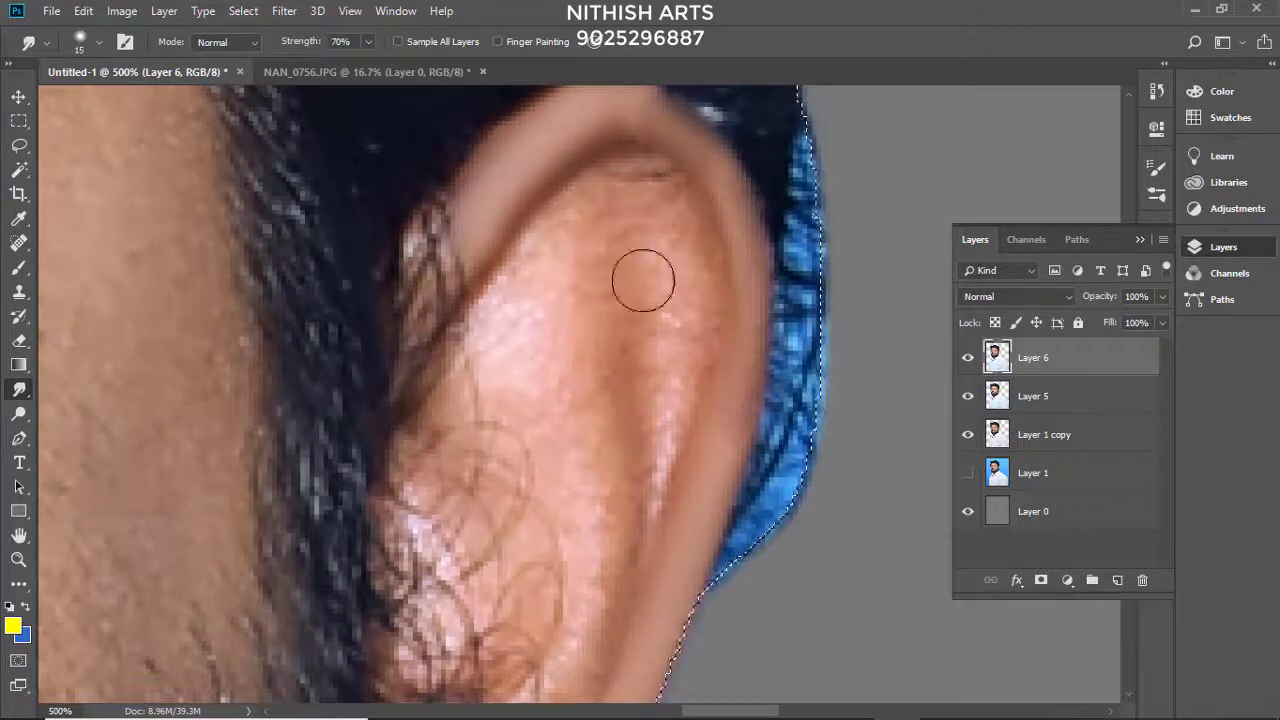
pyautogui.moveTo(557, 290); pyautogui.dragTo(659, 408)
# Step: Soften the dark rim at the ear's top and smooth the inner ear skin
pyautogui.press('[')
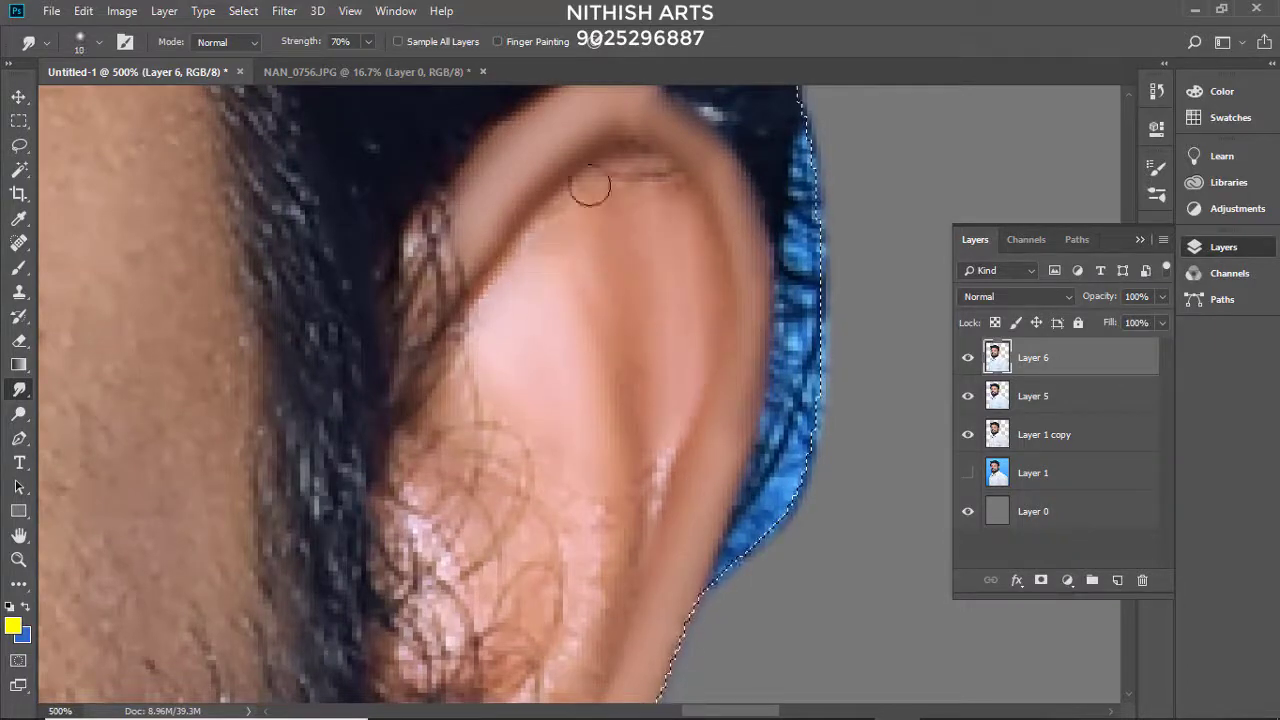
pyautogui.moveTo(590, 187); pyautogui.dragTo(675, 165)
pyautogui.press(']')
pyautogui.scroll(-3, 619, 327)
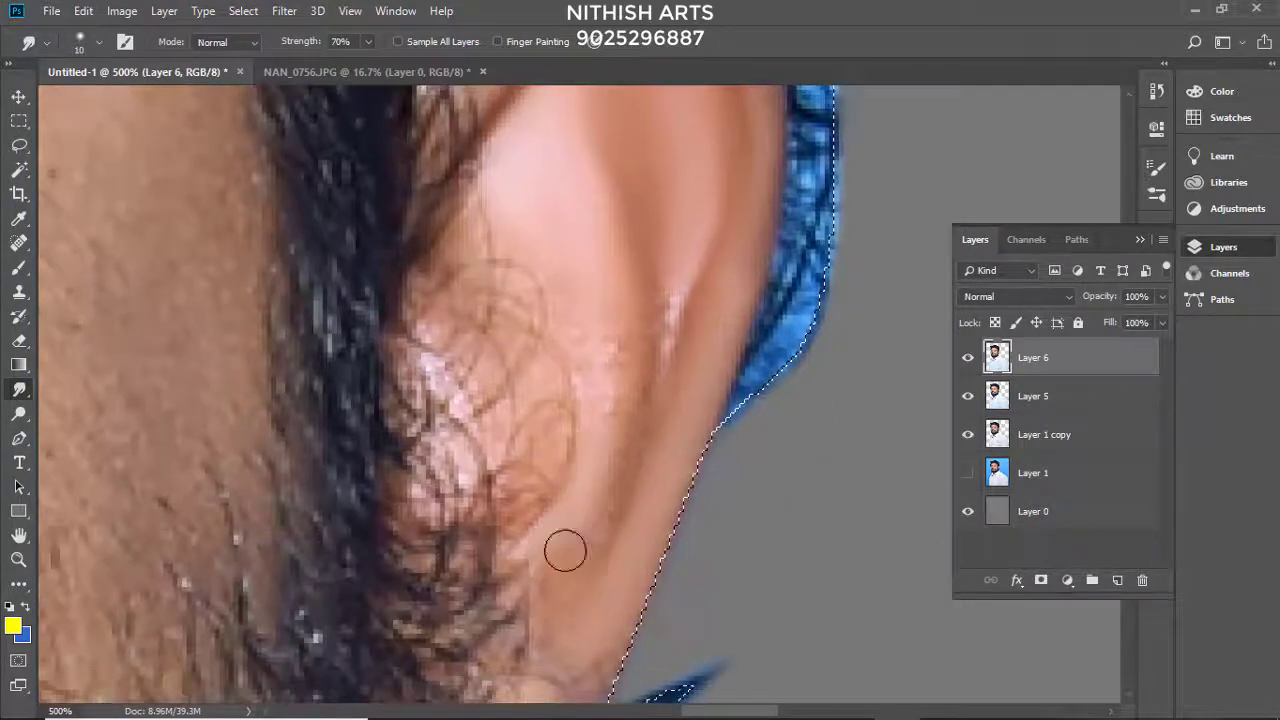
pyautogui.moveTo(563, 546); pyautogui.dragTo(578, 208)
pyautogui.scroll(3, 578, 208)
pyautogui.moveTo(623, 317); pyautogui.dragTo(675, 536)
# Step: Smudge the ear rim skin toward its edge with a larger brush
pyautogui.press(']')
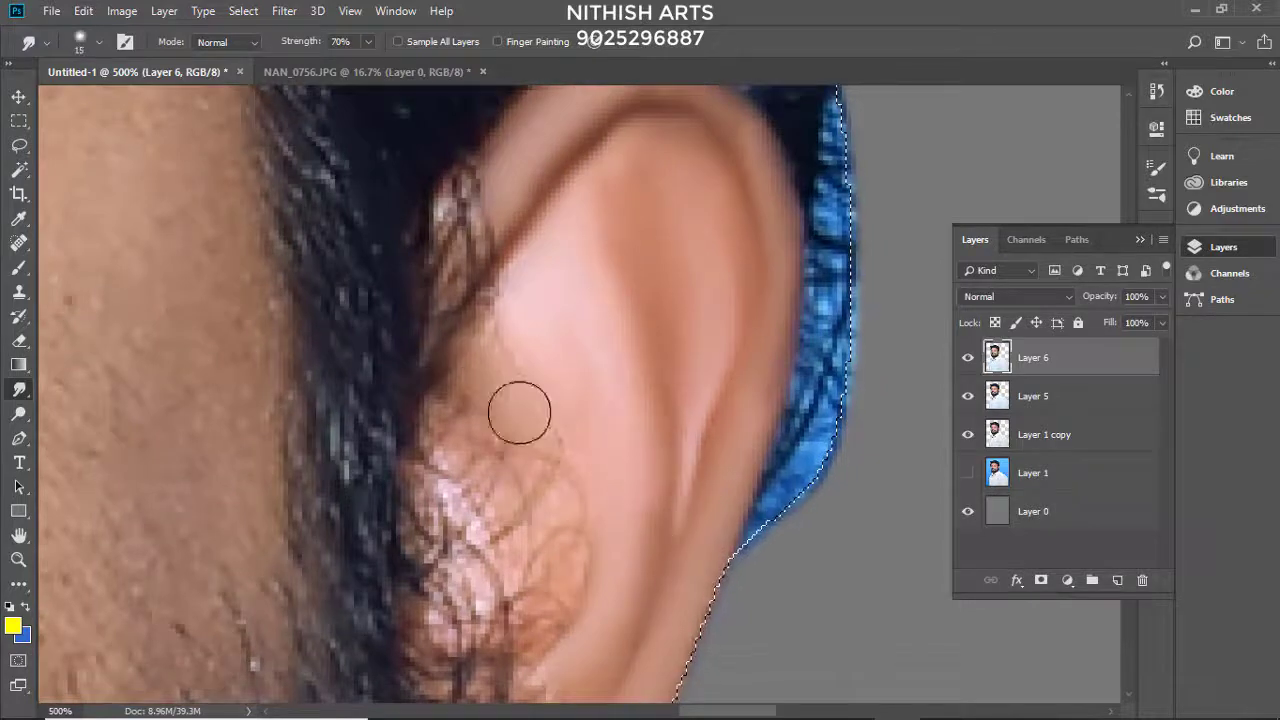
pyautogui.scroll(-2, 517, 409)
pyautogui.scroll(-5, 592, 397)
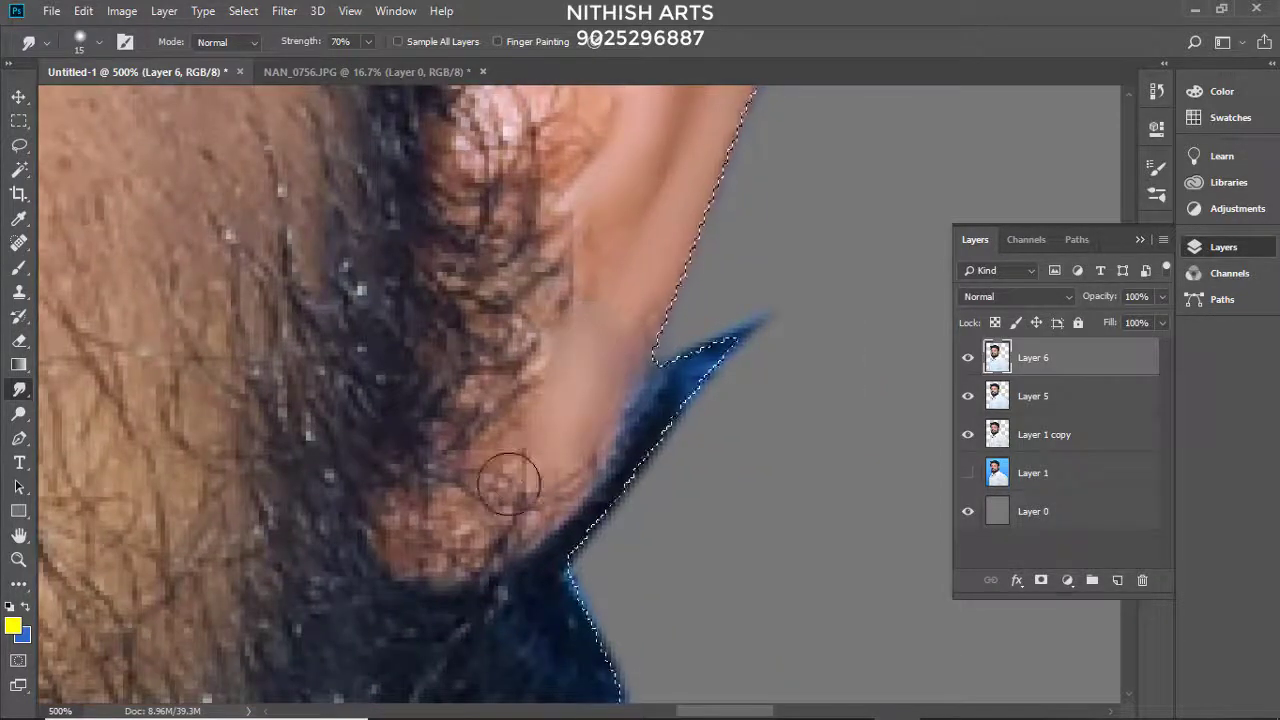
pyautogui.scroll(4, 594, 323)
pyautogui.scroll(4, 545, 420)
pyautogui.scroll(-3, 566, 363)
pyautogui.scroll(-2, 620, 414)
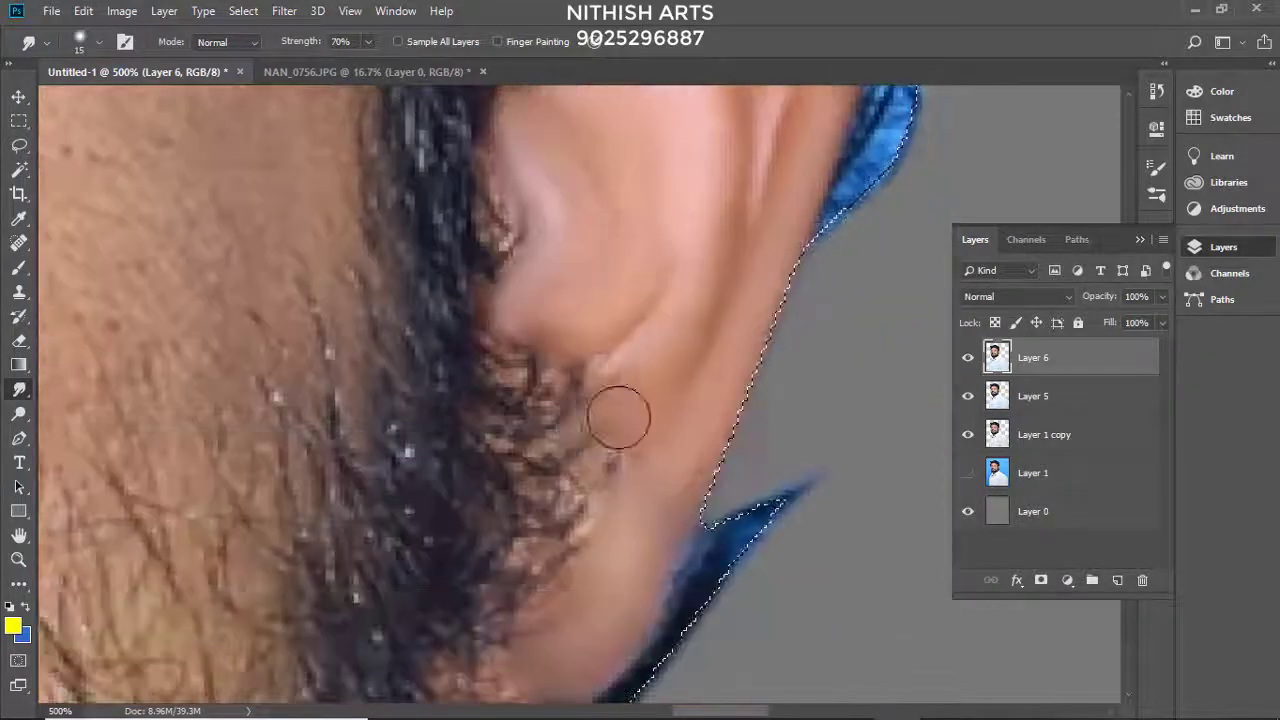
pyautogui.scroll(-2, 540, 563)
pyautogui.scroll(3, 648, 459)
pyautogui.scroll(3, 711, 429)
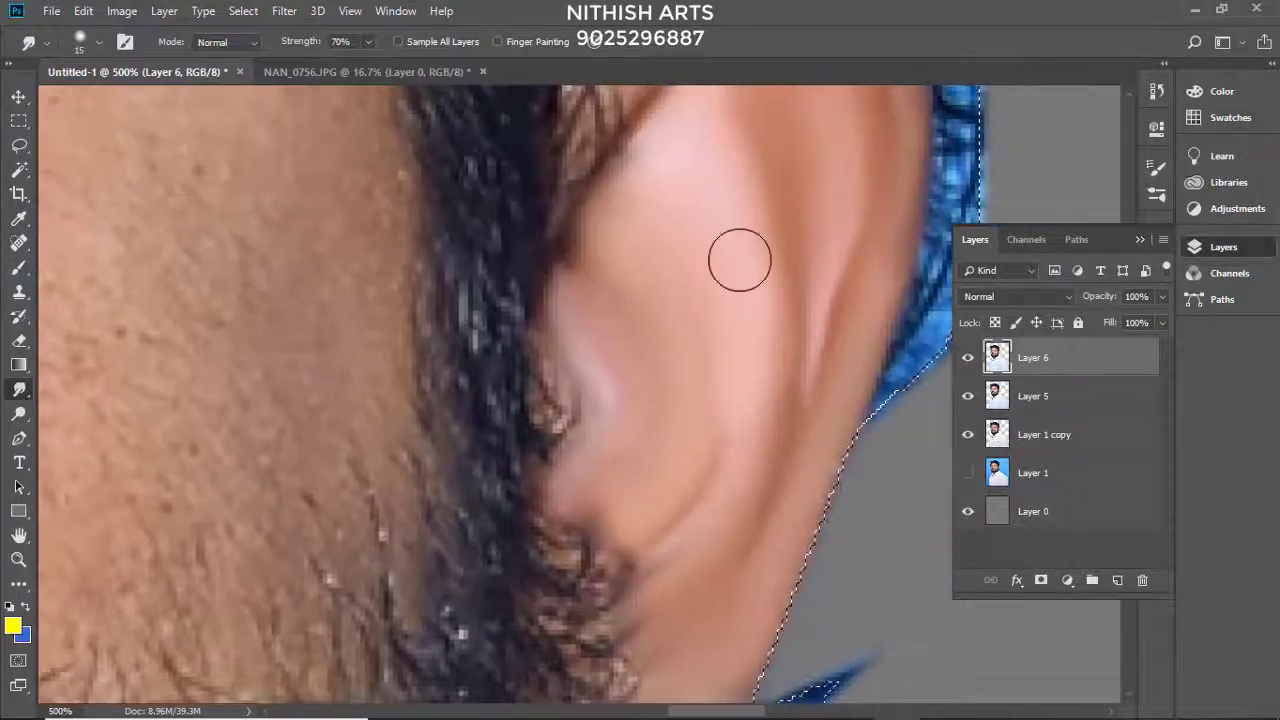
pyautogui.scroll(1, 737, 260)
pyautogui.moveTo(763, 194); pyautogui.dragTo(850, 246)
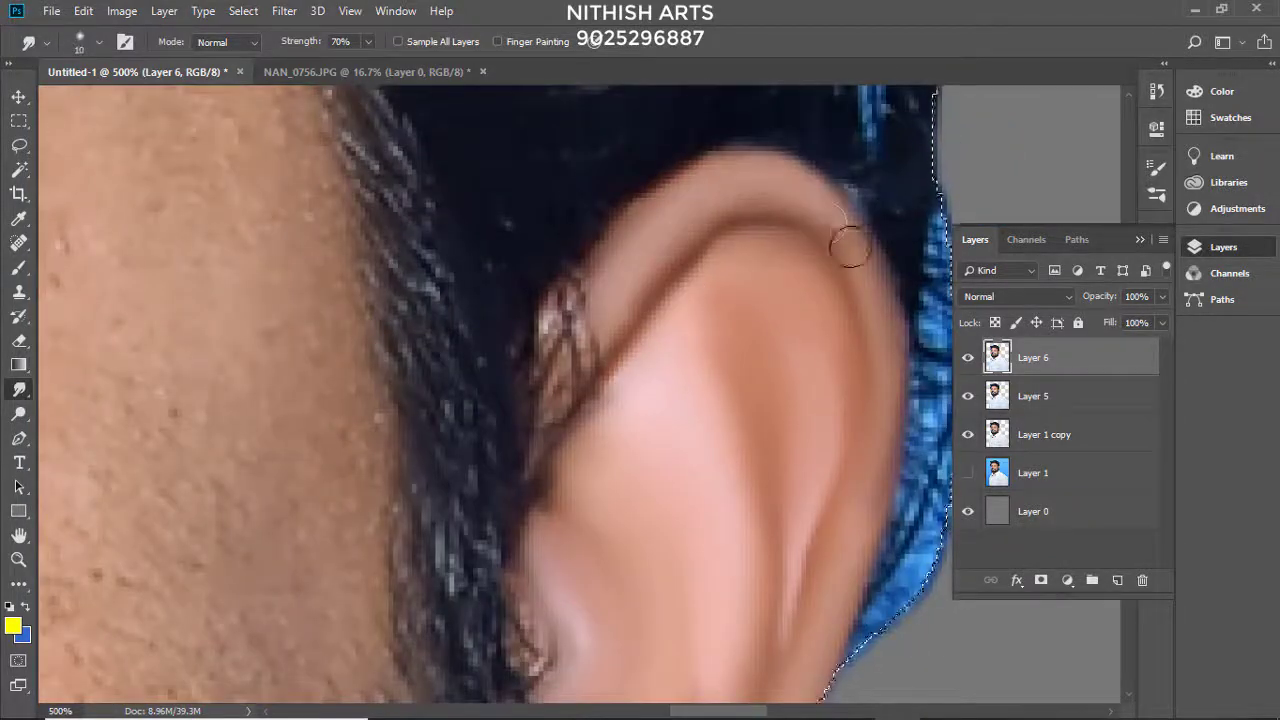
pyautogui.scroll(-3, 621, 218)
pyautogui.scroll(2, 591, 337)
pyautogui.scroll(2, 614, 272)
pyautogui.rightClick(614, 272)
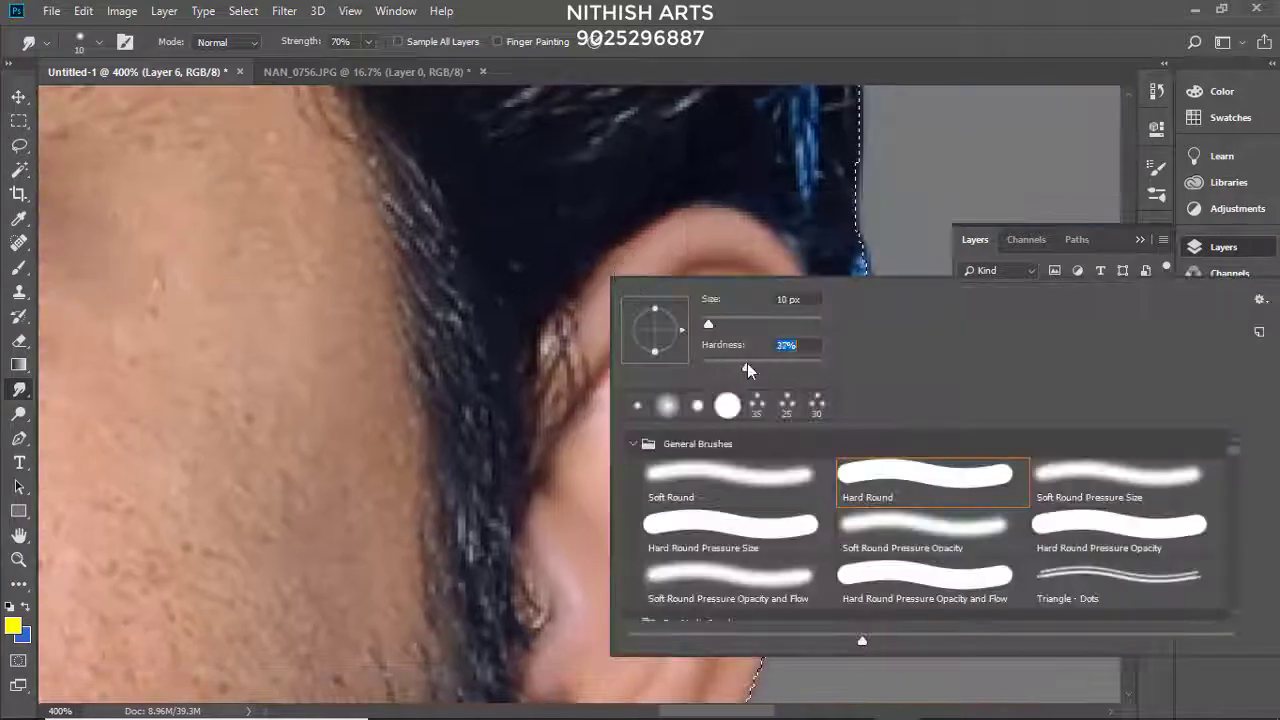
pyautogui.press('Return')
# Step: Fine-tune the smudge brush size, checking its size and hardness settings
pyautogui.scroll(-2, 674, 440)
pyautogui.press('[')
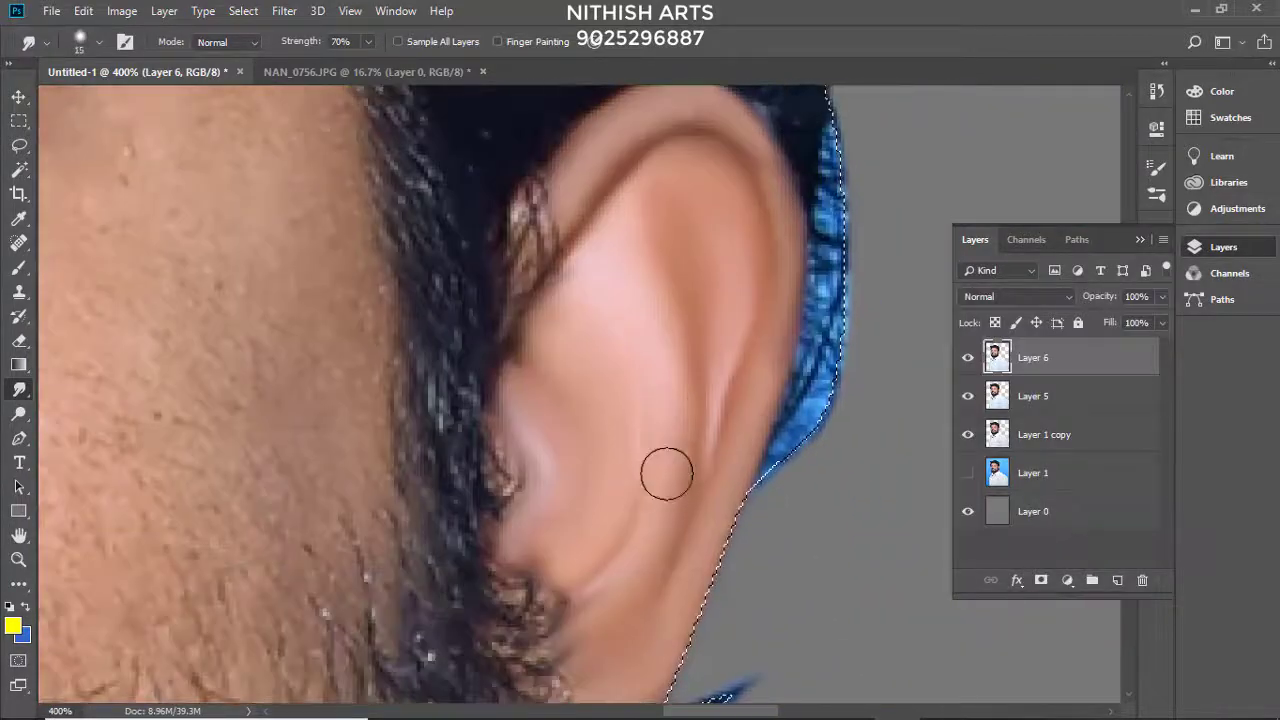
pyautogui.scroll(-2, 680, 412)
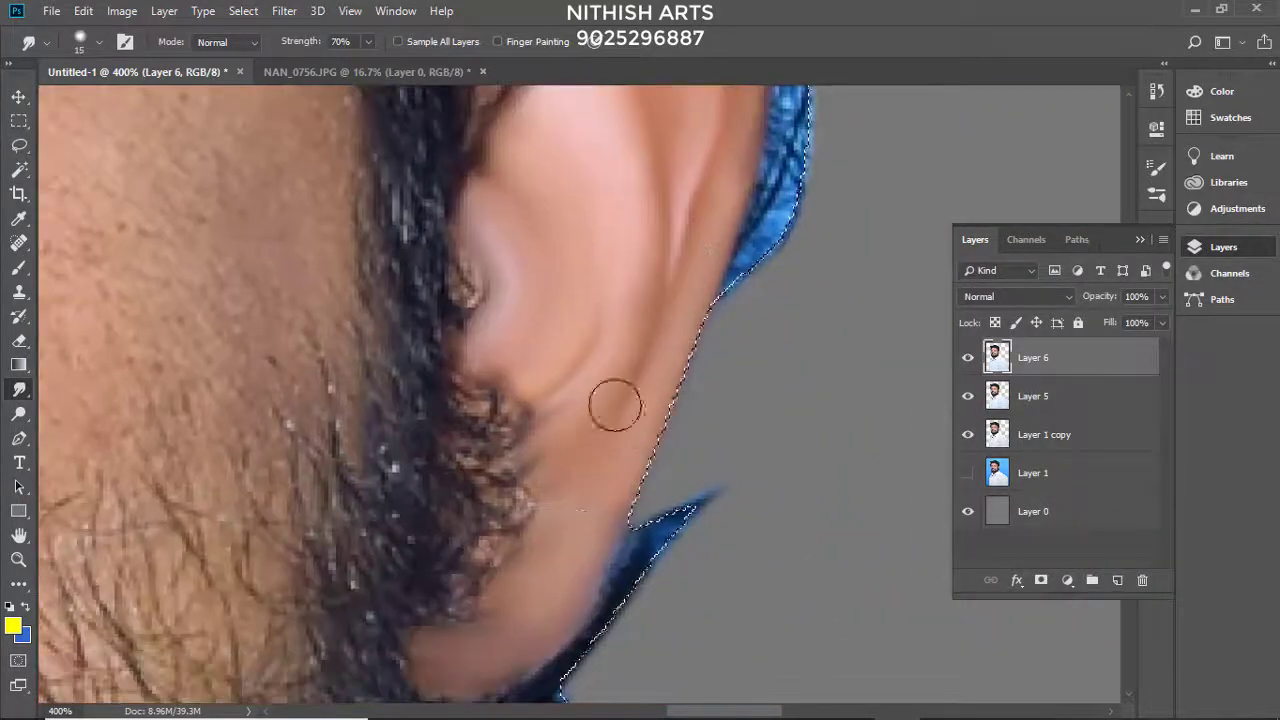
pyautogui.scroll(10, 707, 268)
pyautogui.rightClick(614, 243)
pyautogui.press('Escape')
pyautogui.hscroll(-3, 614, 243)
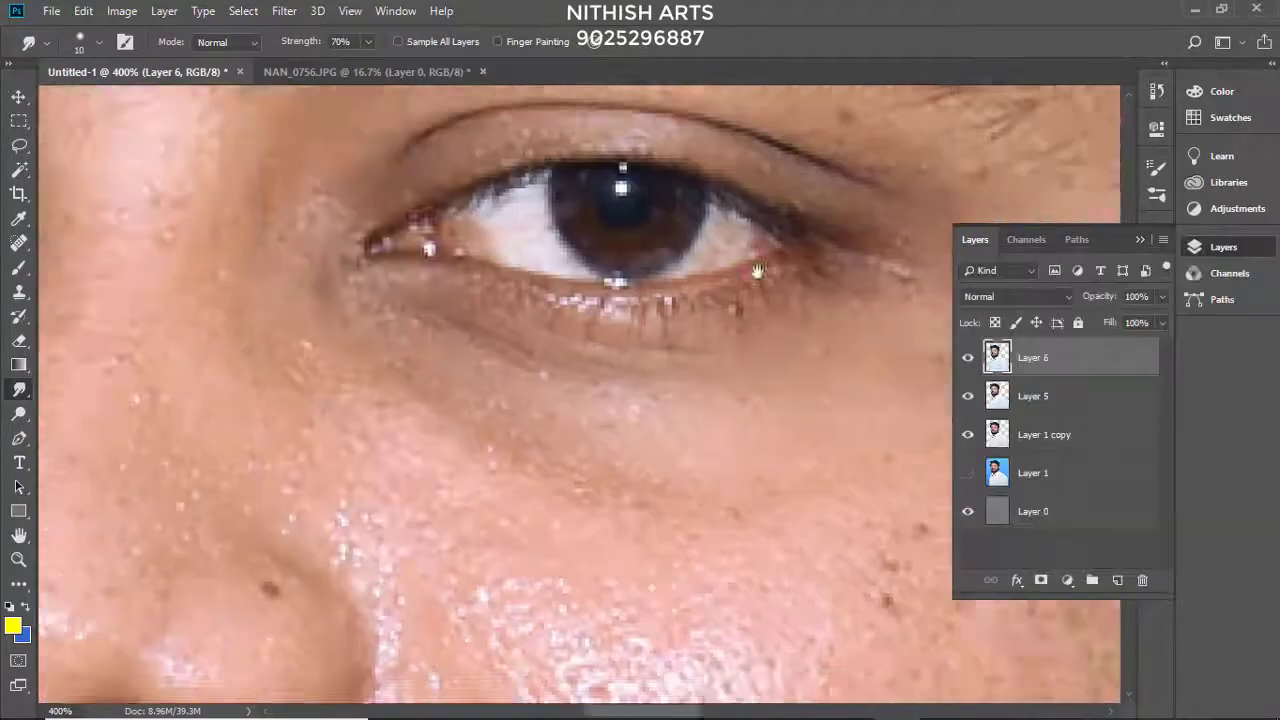
pyautogui.scroll(-5, 563, 238)
pyautogui.scroll(1, 563, 238)
pyautogui.press(']')
pyautogui.rightClick(474, 303)
pyautogui.press('Escape')
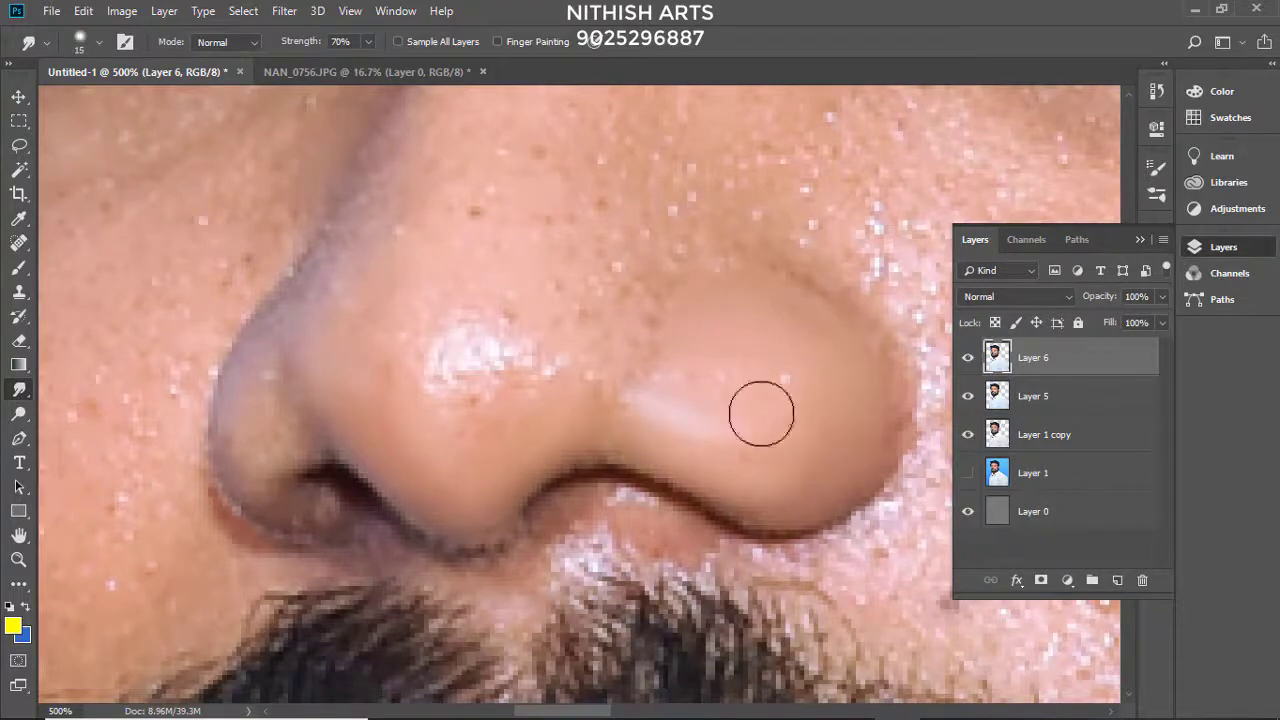
# Step: Move to the nose and smudge around the left nostril and upper side
pyautogui.moveTo(764, 327); pyautogui.dragTo(904, 352)
pyautogui.press('[')
pyautogui.press('[')
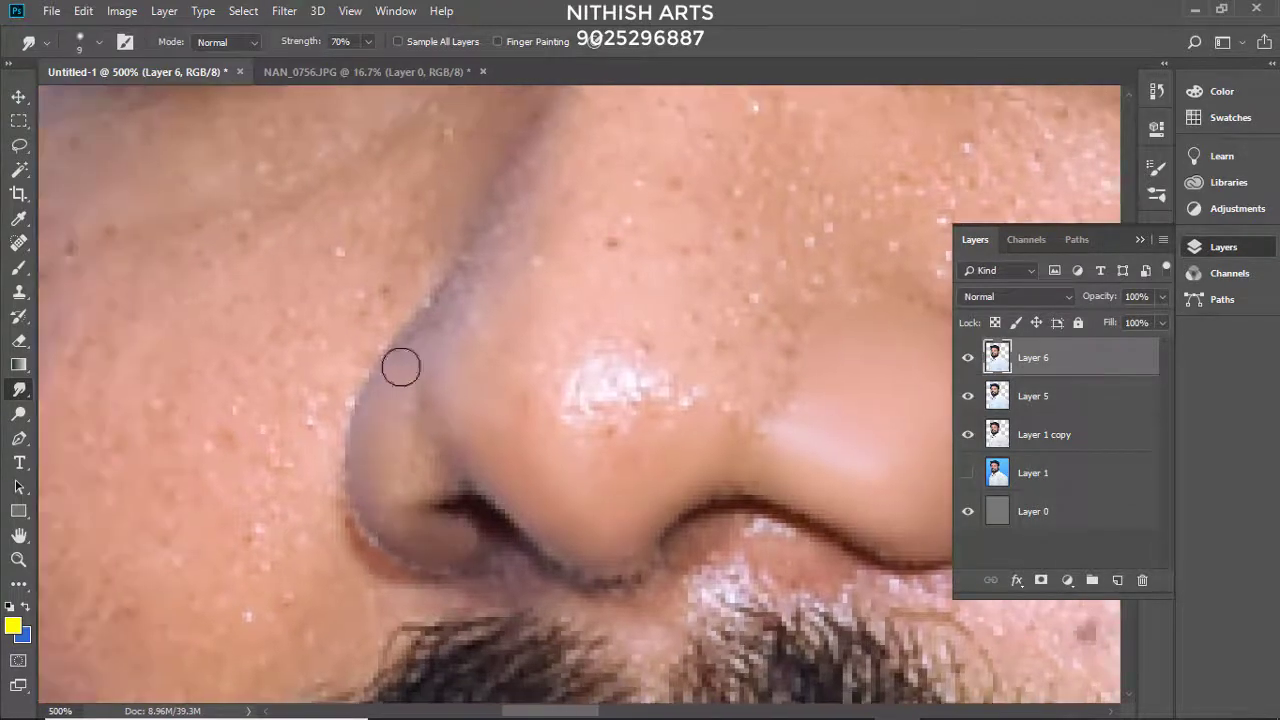
pyautogui.moveTo(421, 399); pyautogui.dragTo(483, 451)
pyautogui.press(']')
pyautogui.press(']')
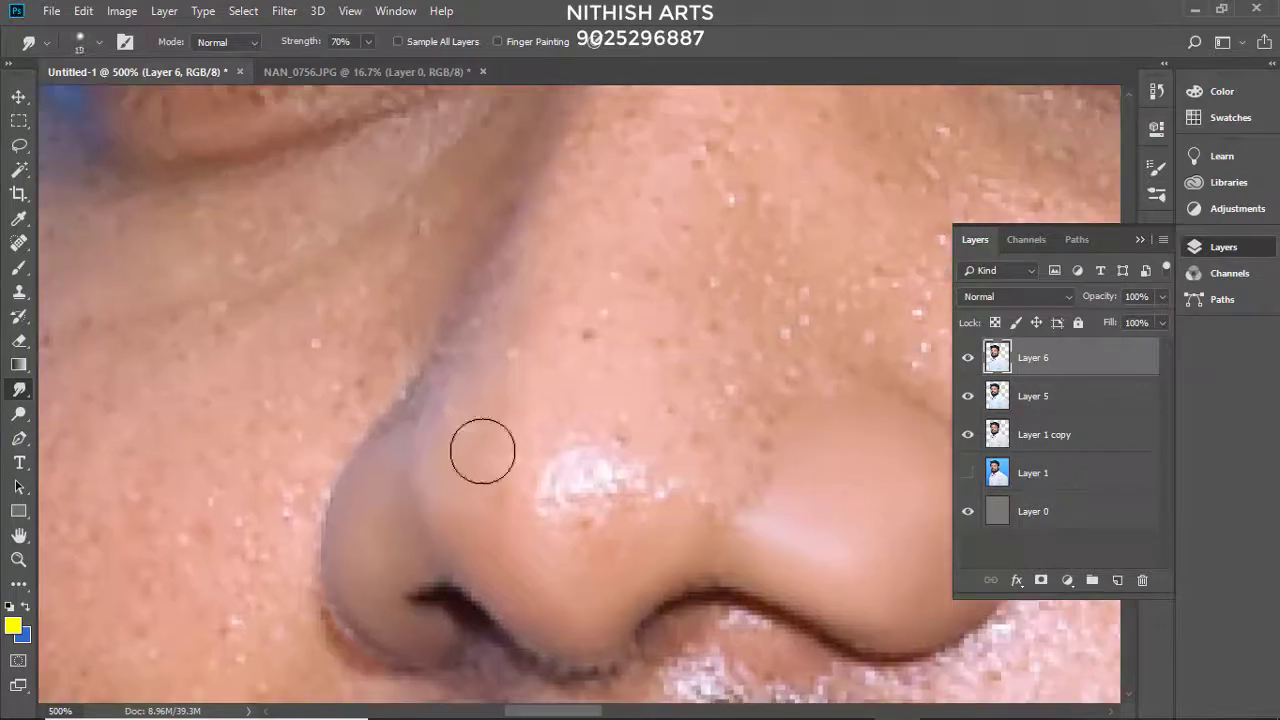
pyautogui.scroll(2, 424, 453)
pyautogui.scroll(2, 514, 337)
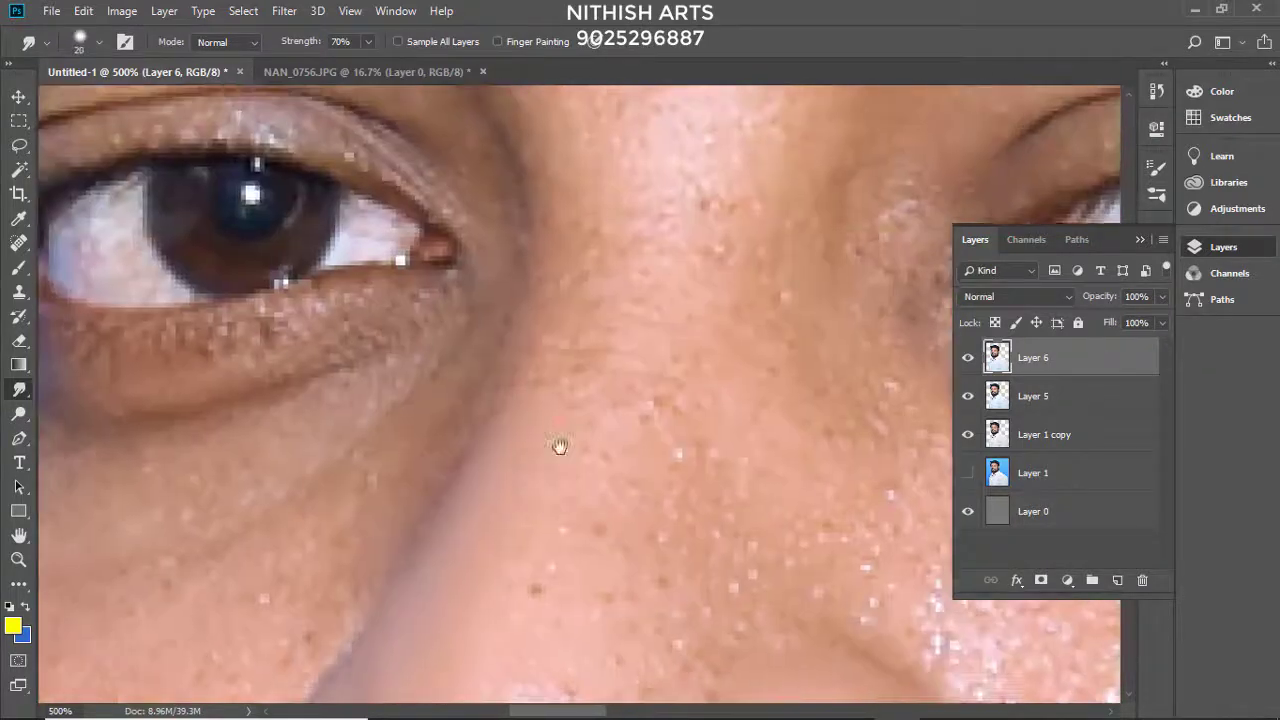
pyautogui.scroll(2, 560, 446)
pyautogui.press(']')
pyautogui.press(']')
pyautogui.scroll(2, 640, 335)
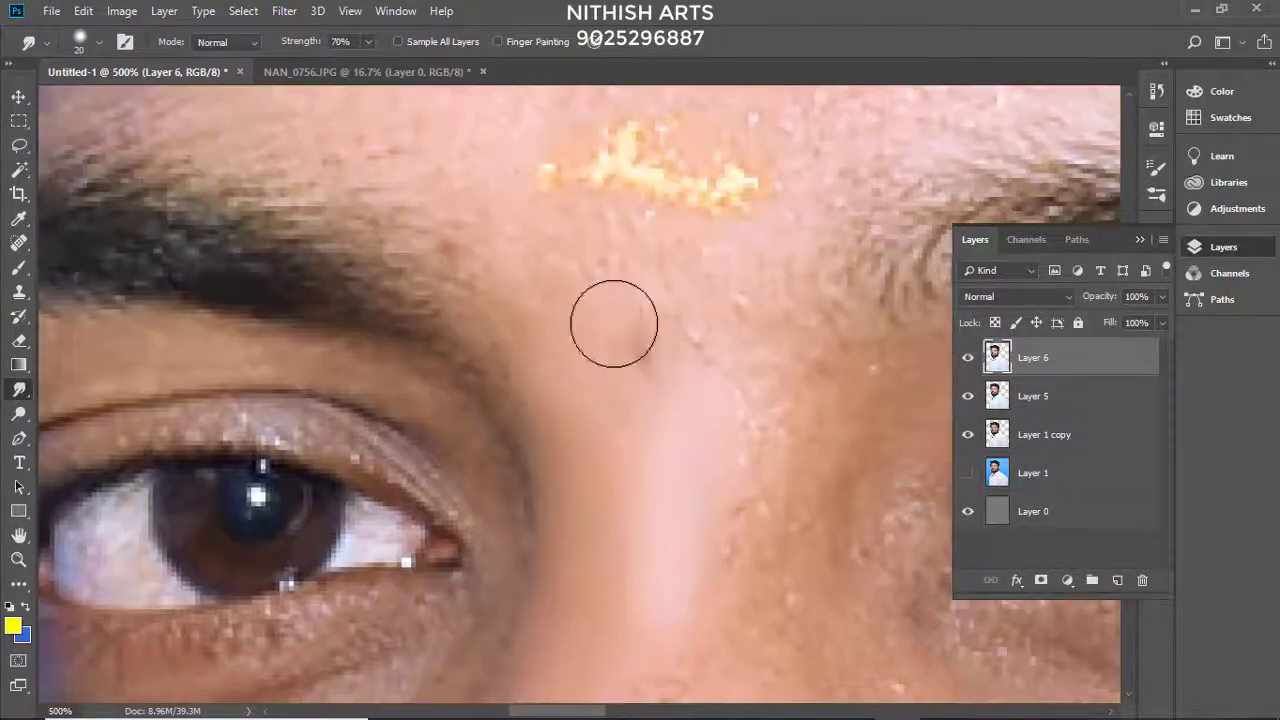
pyautogui.scroll(-2, 655, 335)
pyautogui.scroll(-3, 660, 350)
pyautogui.scroll(-3, 632, 357)
pyautogui.press('[')
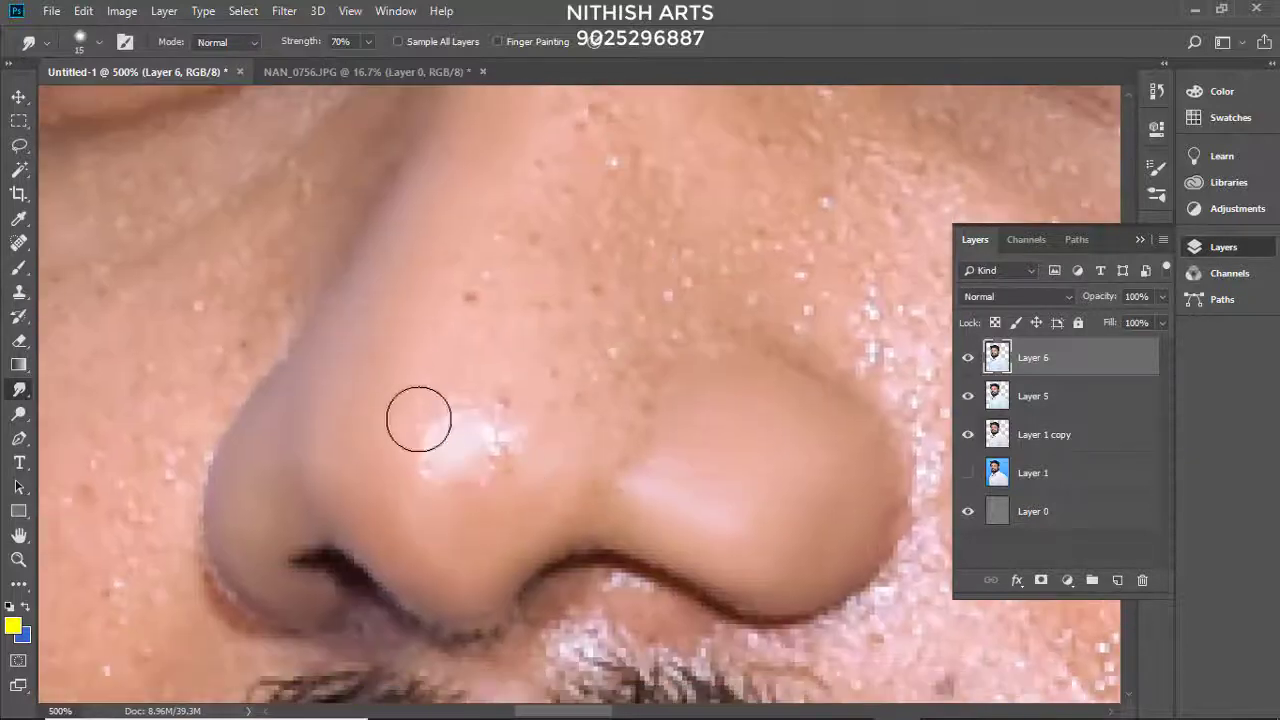
# Step: Pan around the nose while shrinking the brush for detail, then enlarge it again
pyautogui.scroll(2, 620, 490)
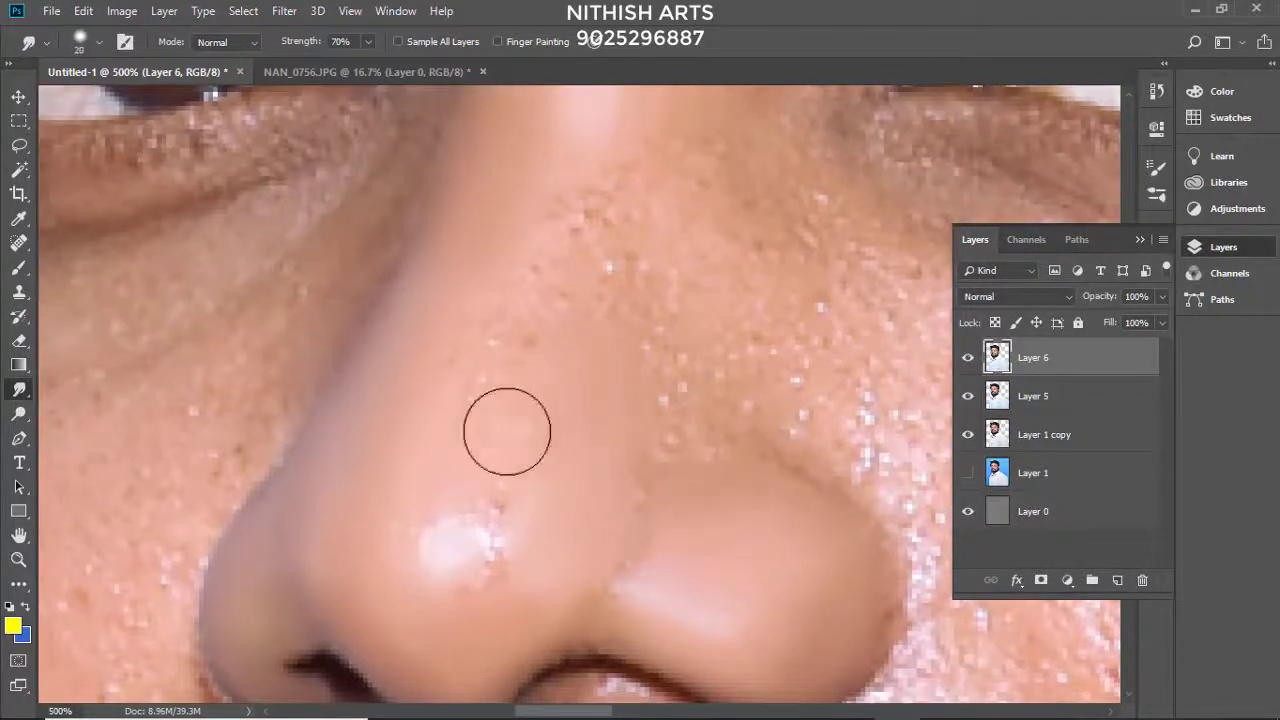
pyautogui.scroll(3, 507, 445)
pyautogui.scroll(-3, 530, 350)
pyautogui.scroll(3, 600, 290)
pyautogui.scroll(-3, 600, 360)
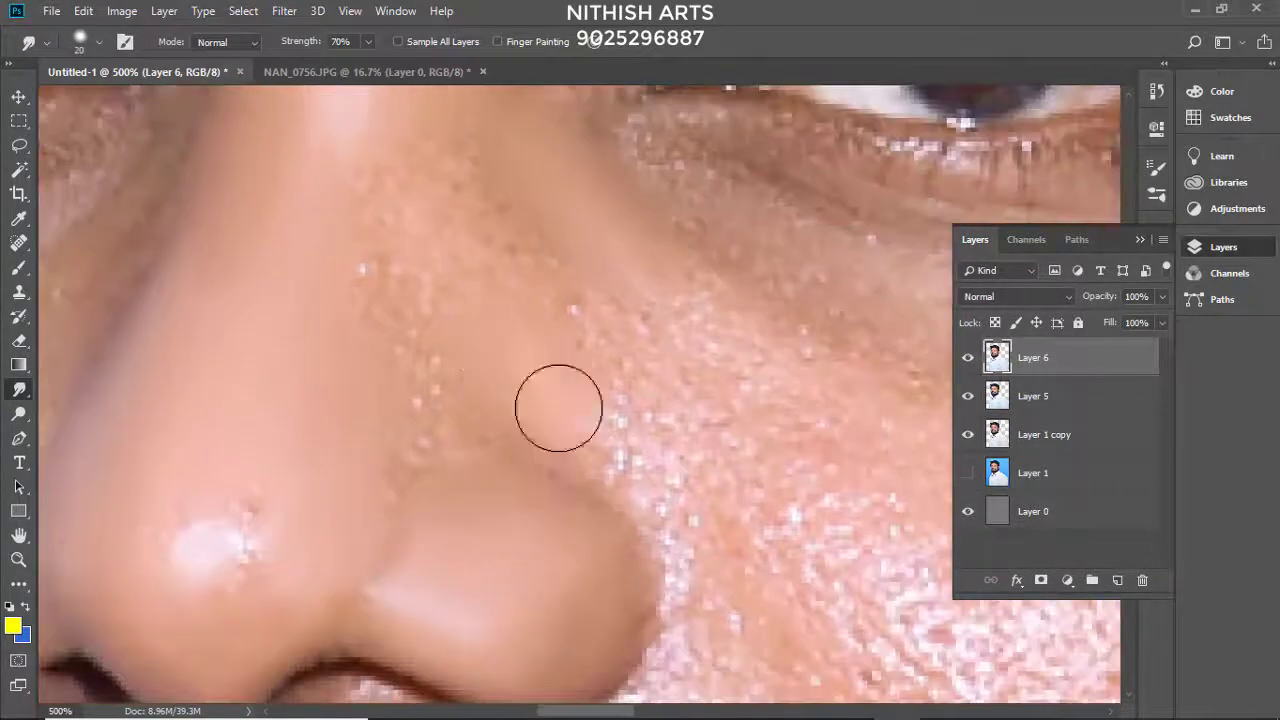
pyautogui.scroll(2, 558, 408)
pyautogui.hscroll(-1, 572, 352)
pyautogui.press('[')
pyautogui.scroll(-2, 460, 333)
pyautogui.hscroll(1, 457, 337)
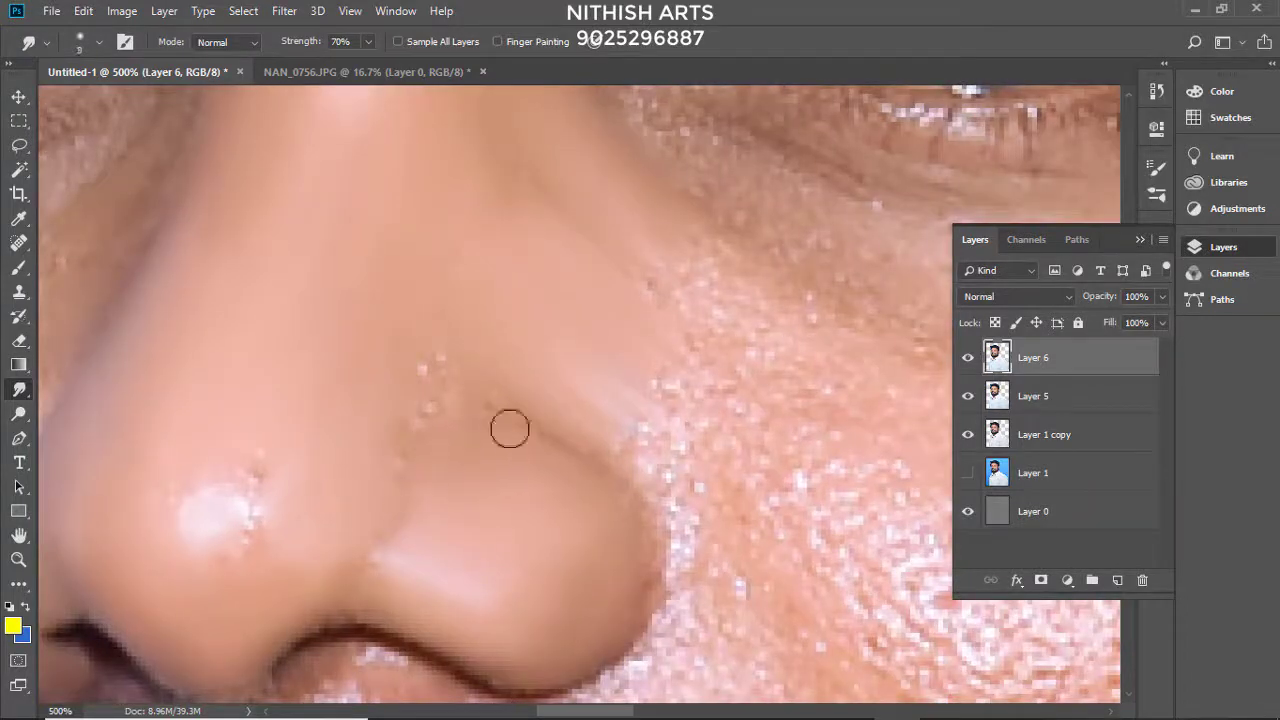
pyautogui.press('[')
pyautogui.scroll(-2, 455, 380)
pyautogui.hscroll(-1, 430, 440)
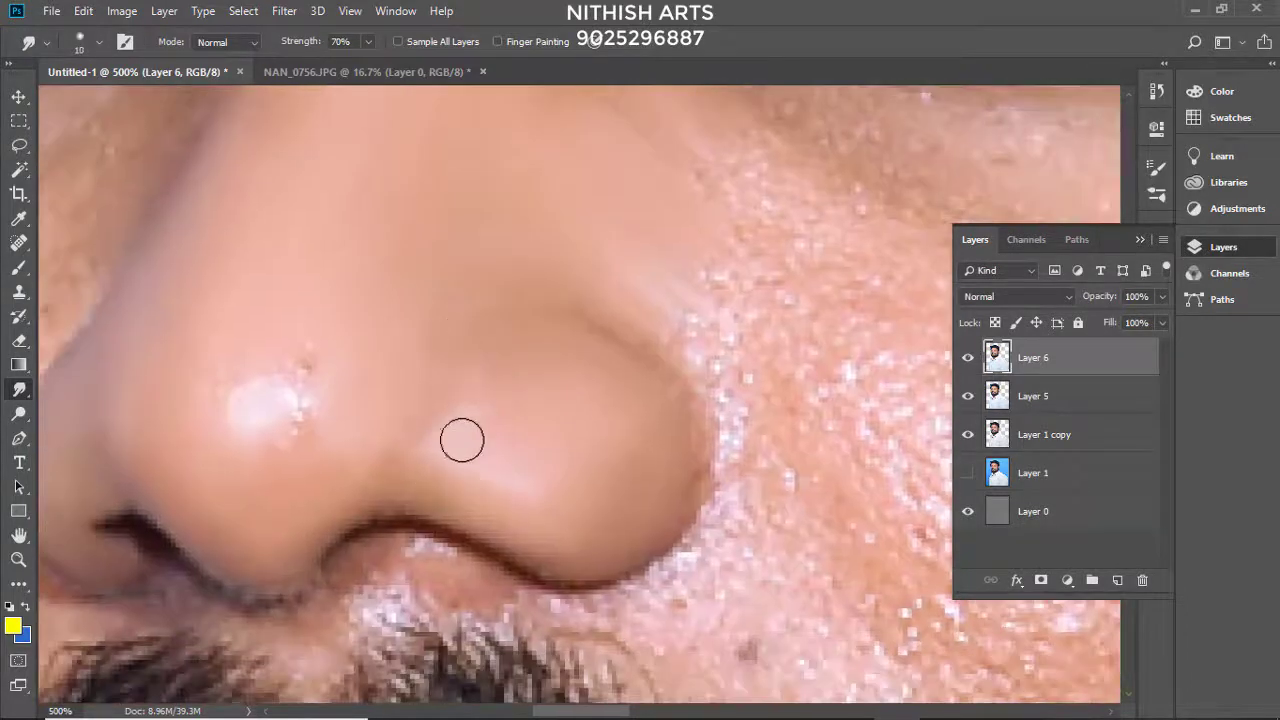
pyautogui.scroll(2, 600, 350)
pyautogui.hscroll(2, 600, 350)
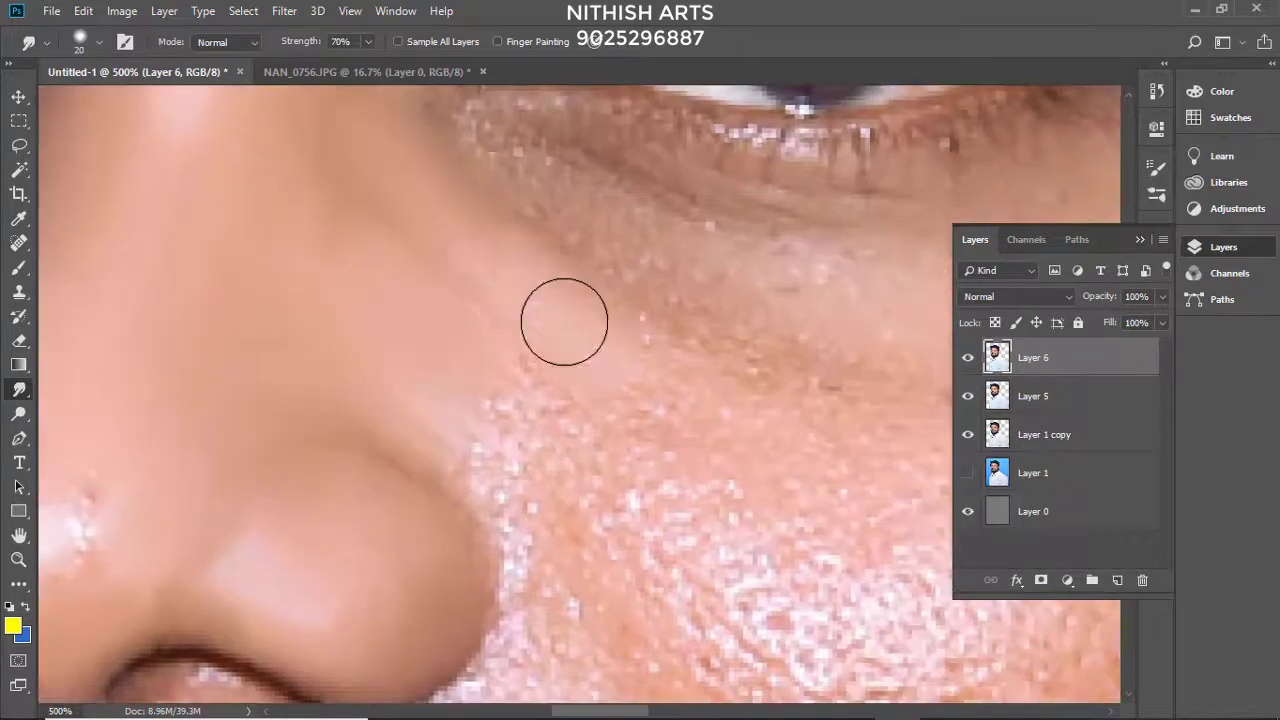
pyautogui.scroll(-2, 480, 300)
pyautogui.hscroll(-1, 480, 300)
pyautogui.hscroll(-2, 560, 270)
pyautogui.scroll(2, 420, 334)
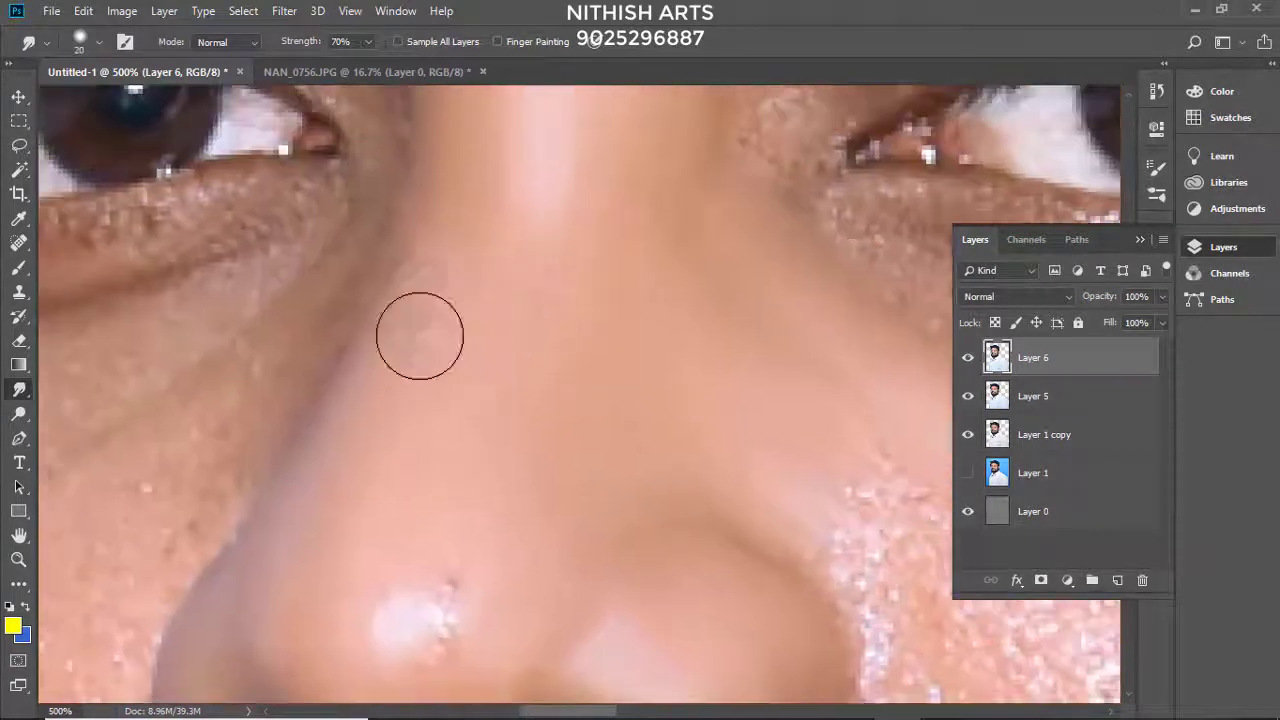
pyautogui.scroll(-2, 481, 461)
pyautogui.hscroll(-2, 481, 461)
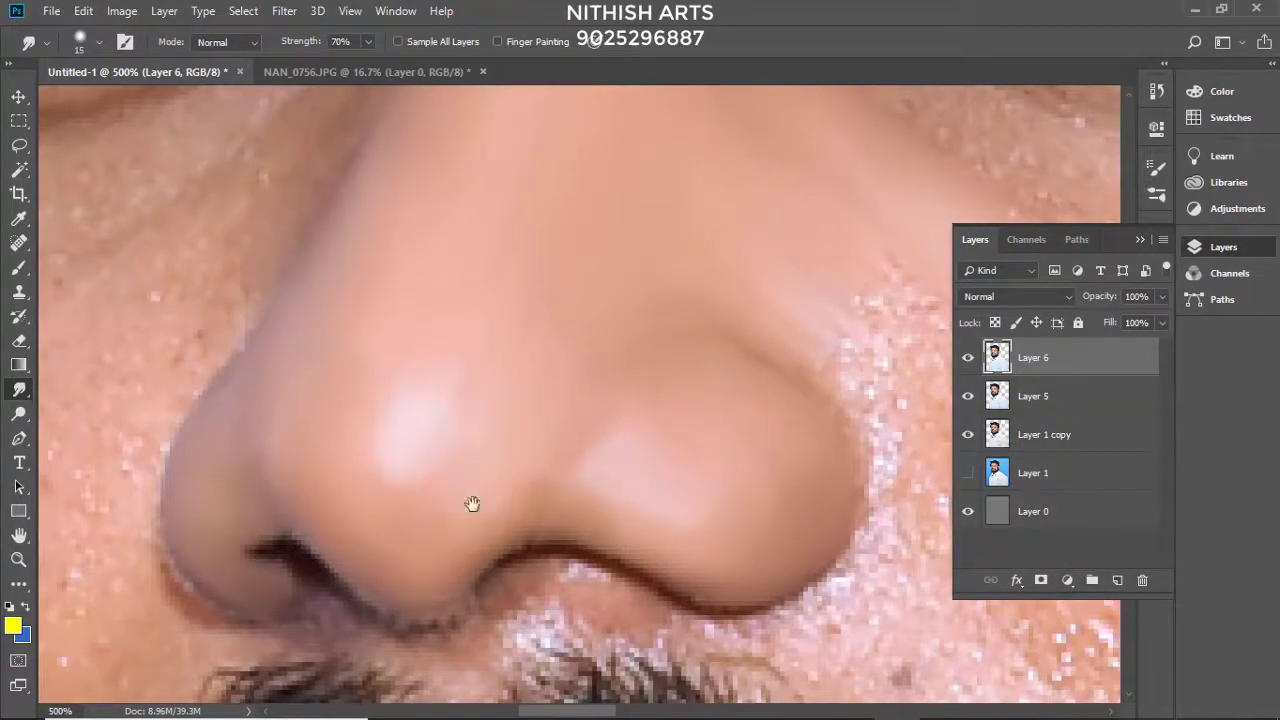
pyautogui.hscroll(-3, 472, 503)
pyautogui.scroll(2, 534, 300)
pyautogui.scroll(-2, 617, 443)
pyautogui.press(']')
# Step: Smudge the skin under the eye, resizing the brush up and down as needed
pyautogui.hscroll(-1, 583, 334)
pyautogui.press(']')
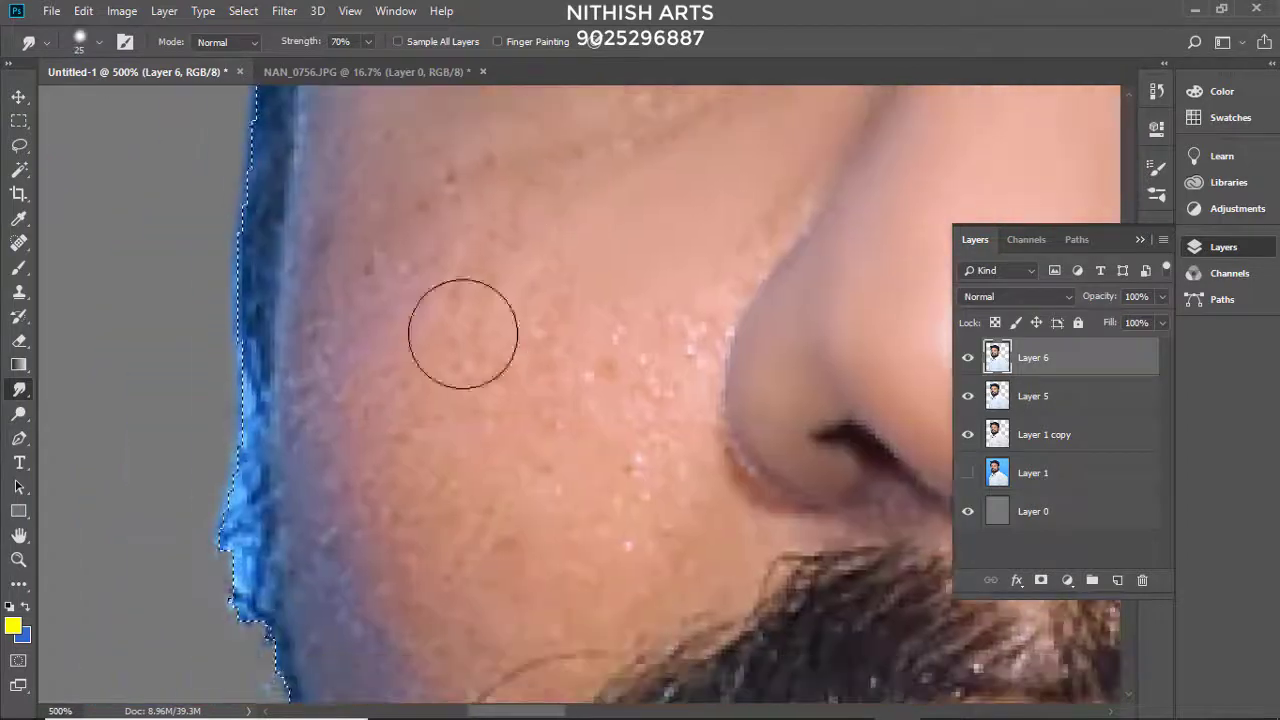
pyautogui.scroll(-2, 480, 290)
pyautogui.press(']')
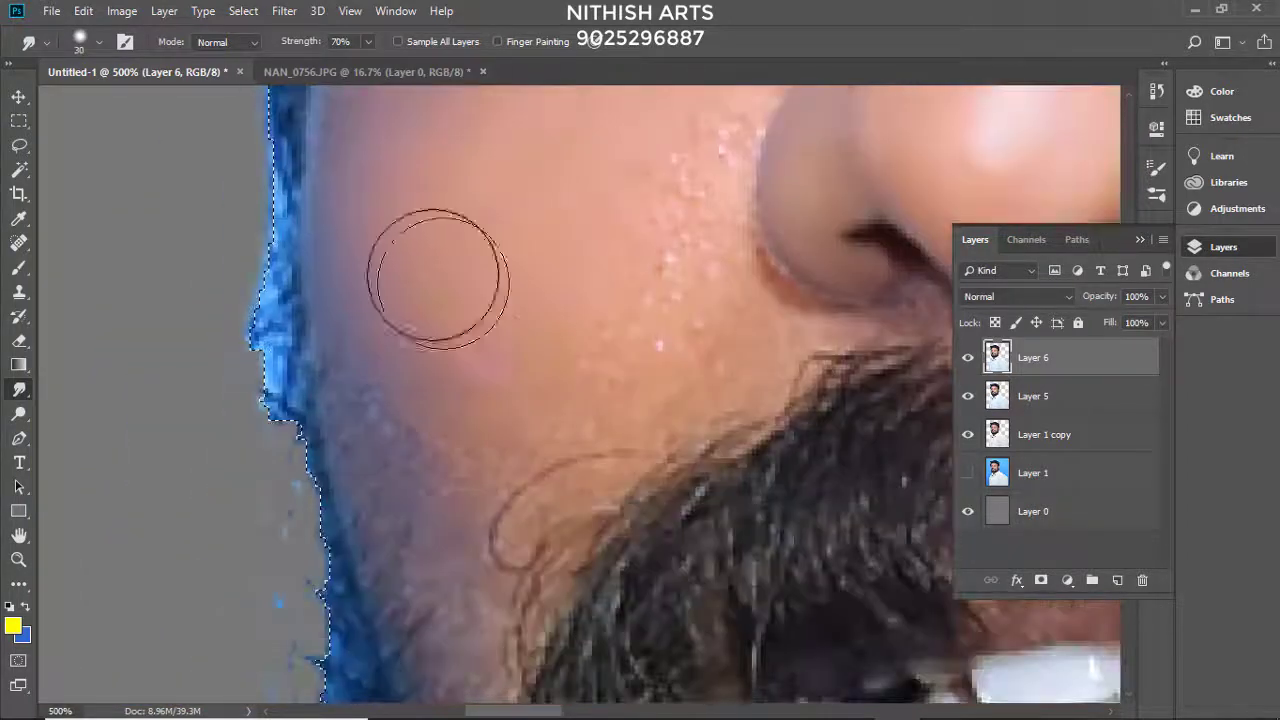
pyautogui.scroll(1, 551, 420)
pyautogui.hscroll(1, 551, 420)
pyautogui.scroll(1, 575, 330)
pyautogui.hscroll(1, 575, 330)
pyautogui.press('[')
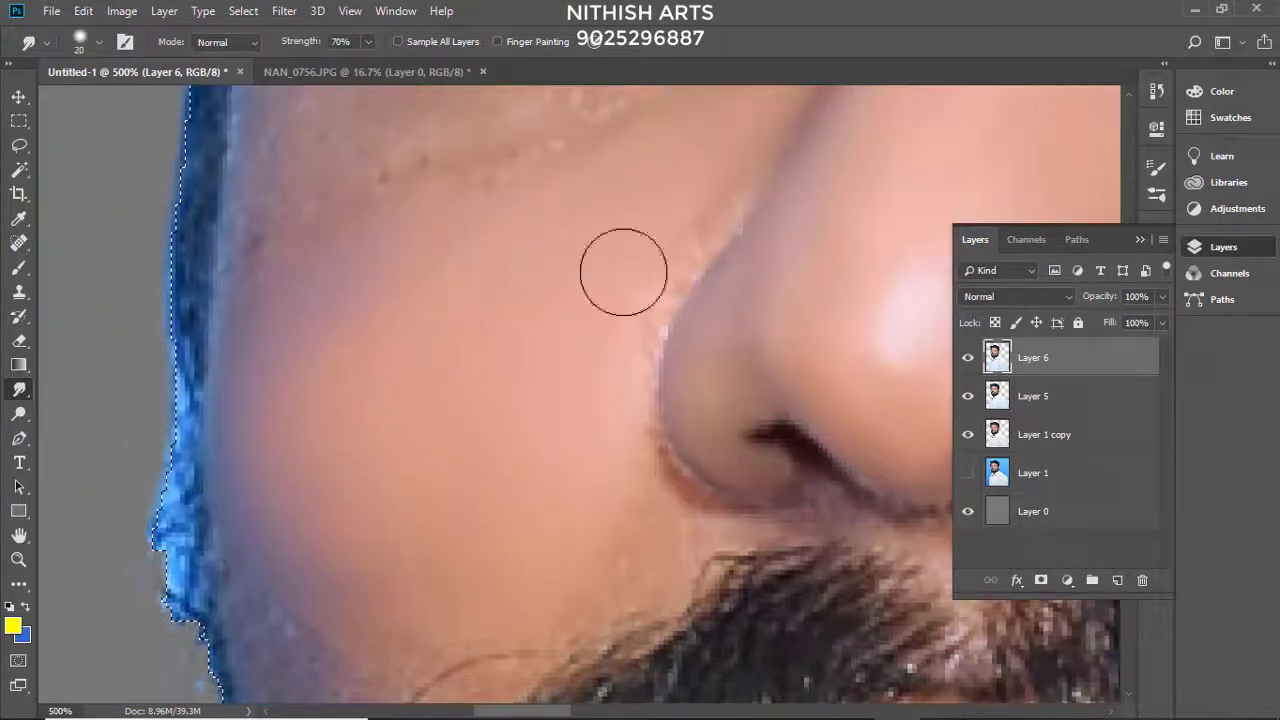
pyautogui.scroll(-2, 628, 380)
pyautogui.hscroll(1, 650, 350)
pyautogui.press('[')
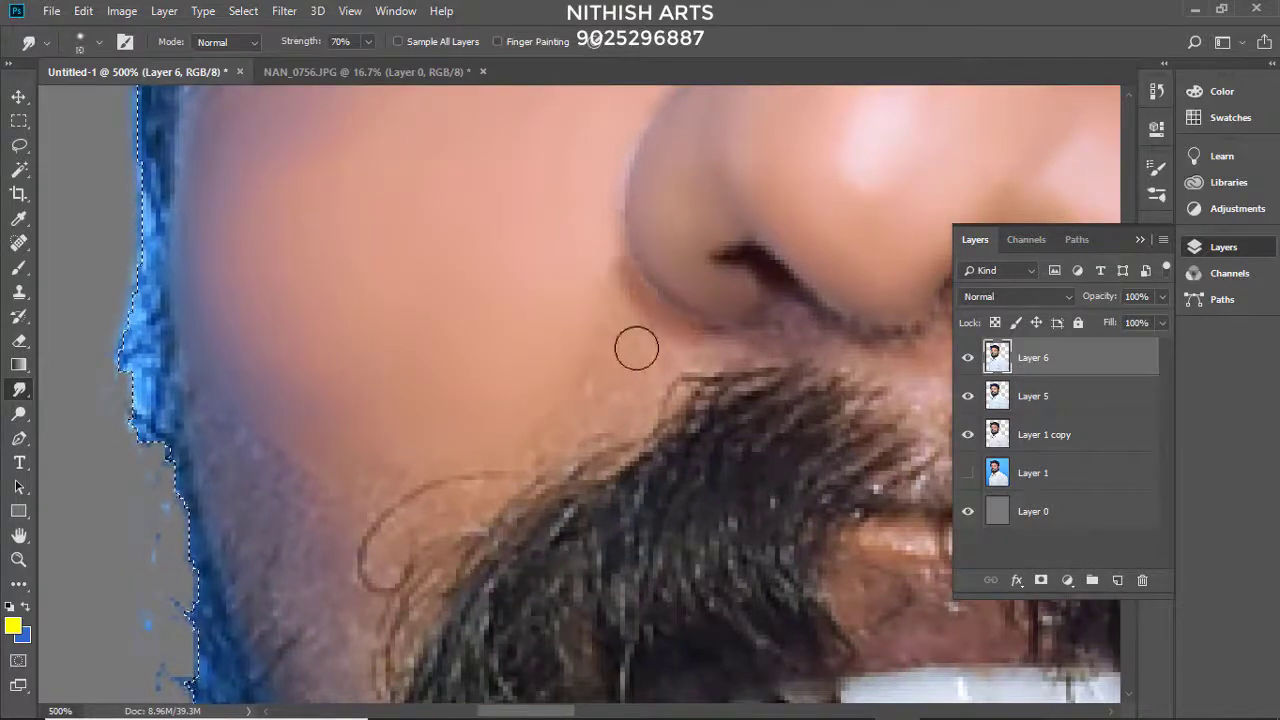
pyautogui.scroll(-1, 457, 343)
pyautogui.hscroll(-1, 600, 320)
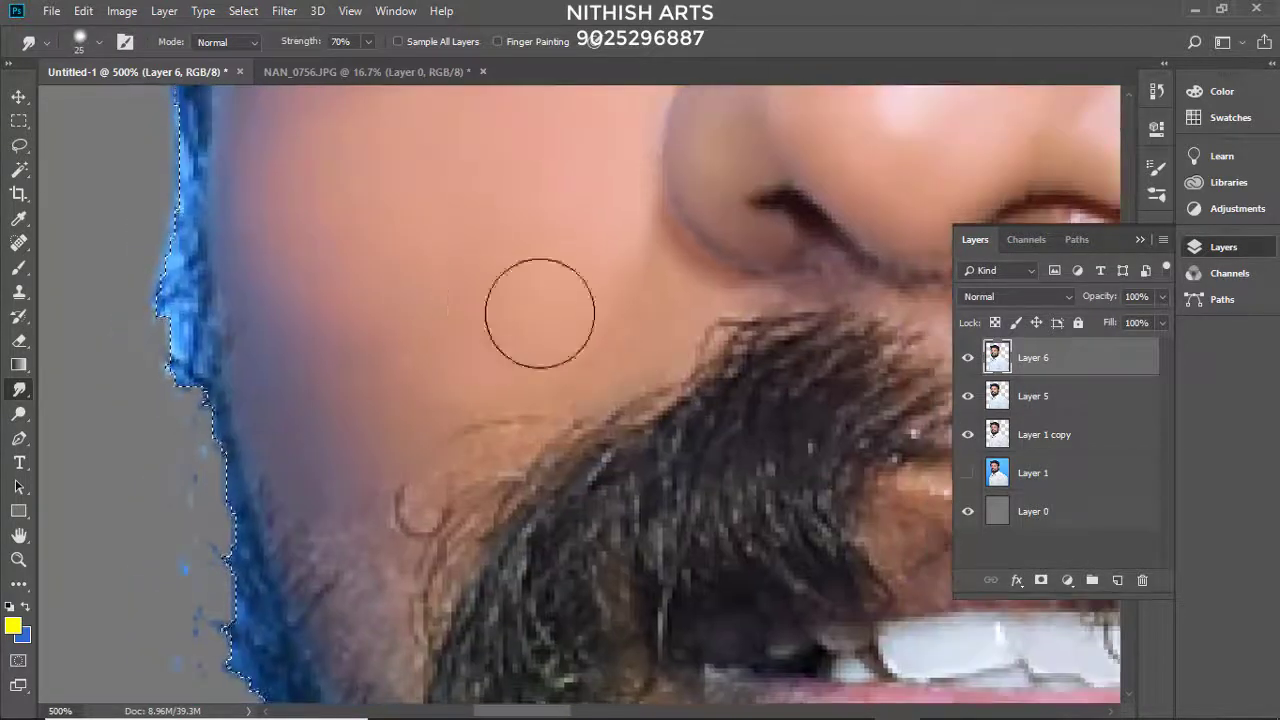
pyautogui.scroll(1, 540, 313)
pyautogui.hscroll(-1, 545, 320)
pyautogui.press('[')
pyautogui.press('[')
pyautogui.scroll(1, 555, 330)
pyautogui.hscroll(-1, 555, 330)
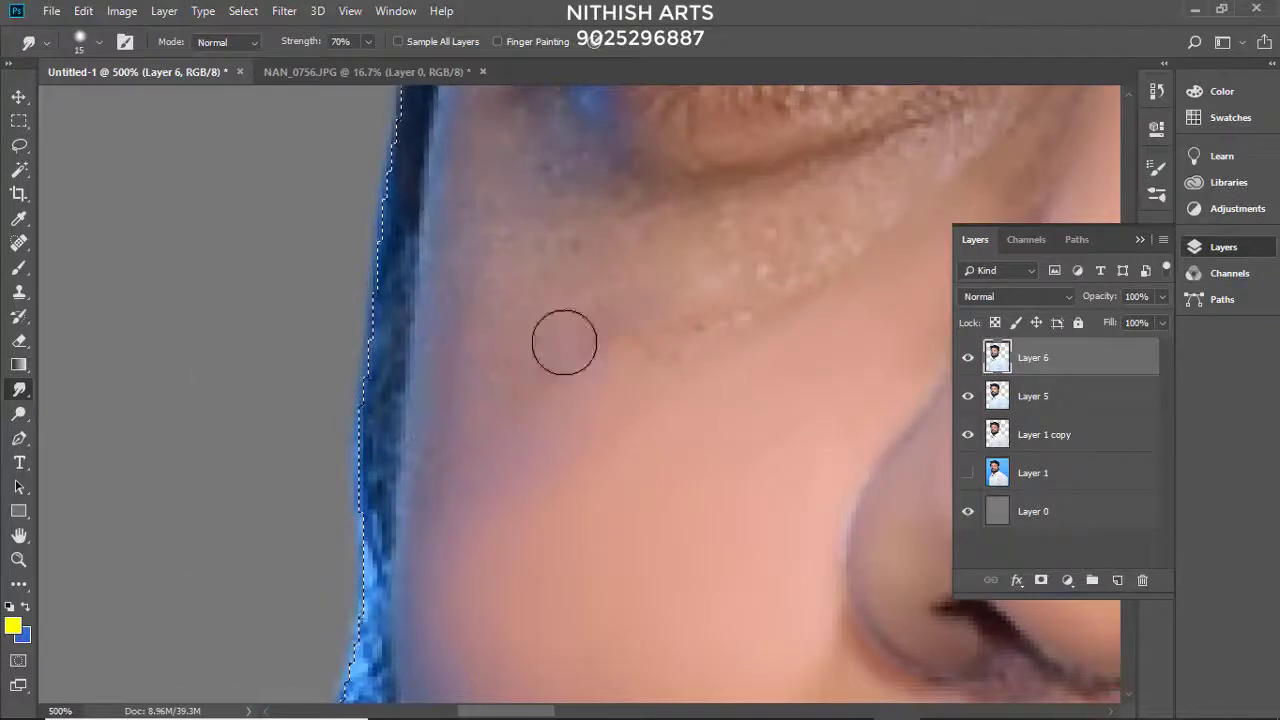
pyautogui.scroll(1, 564, 342)
pyautogui.hscroll(1, 600, 355)
pyautogui.scroll(-1, 846, 306)
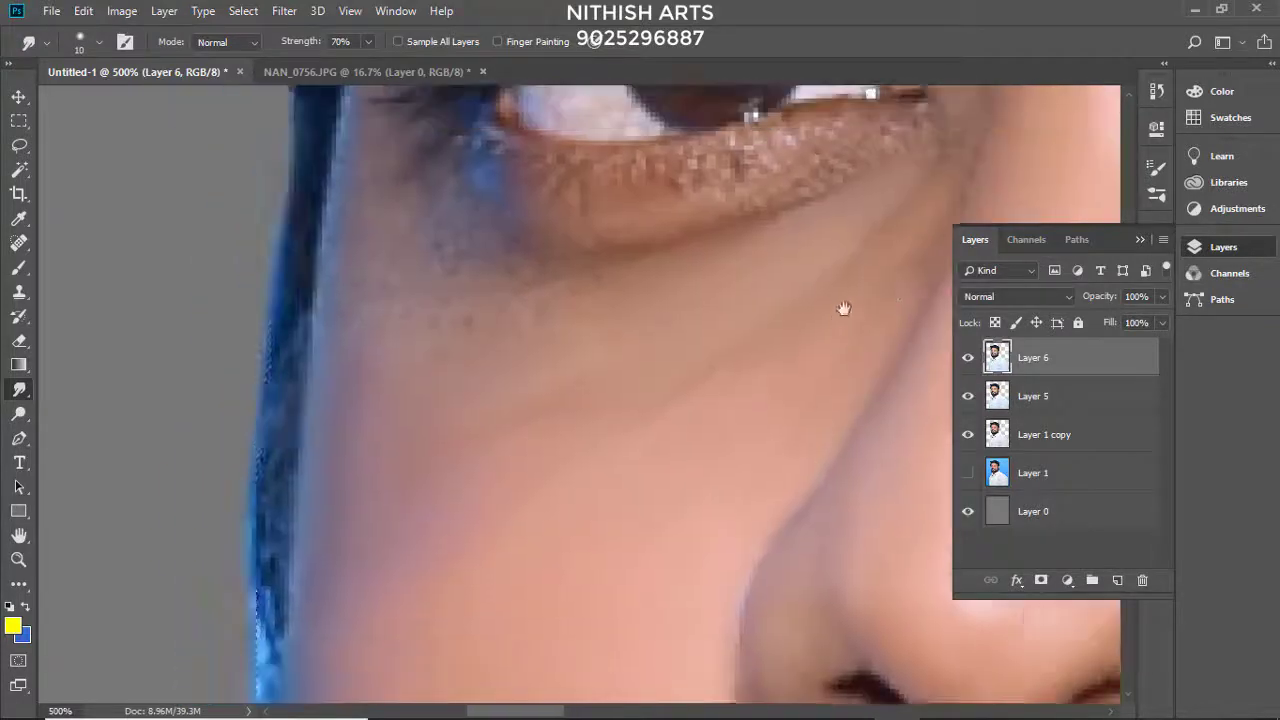
# Step: Refine the skin below the eyebrow and near the eye with a brush of about 20 px or smaller
pyautogui.press(']')
pyautogui.hscroll(-1, 540, 366)
pyautogui.scroll(-1, 590, 347)
pyautogui.scroll(1, 590, 347)
pyautogui.hscroll(-1, 580, 340)
pyautogui.press('[')
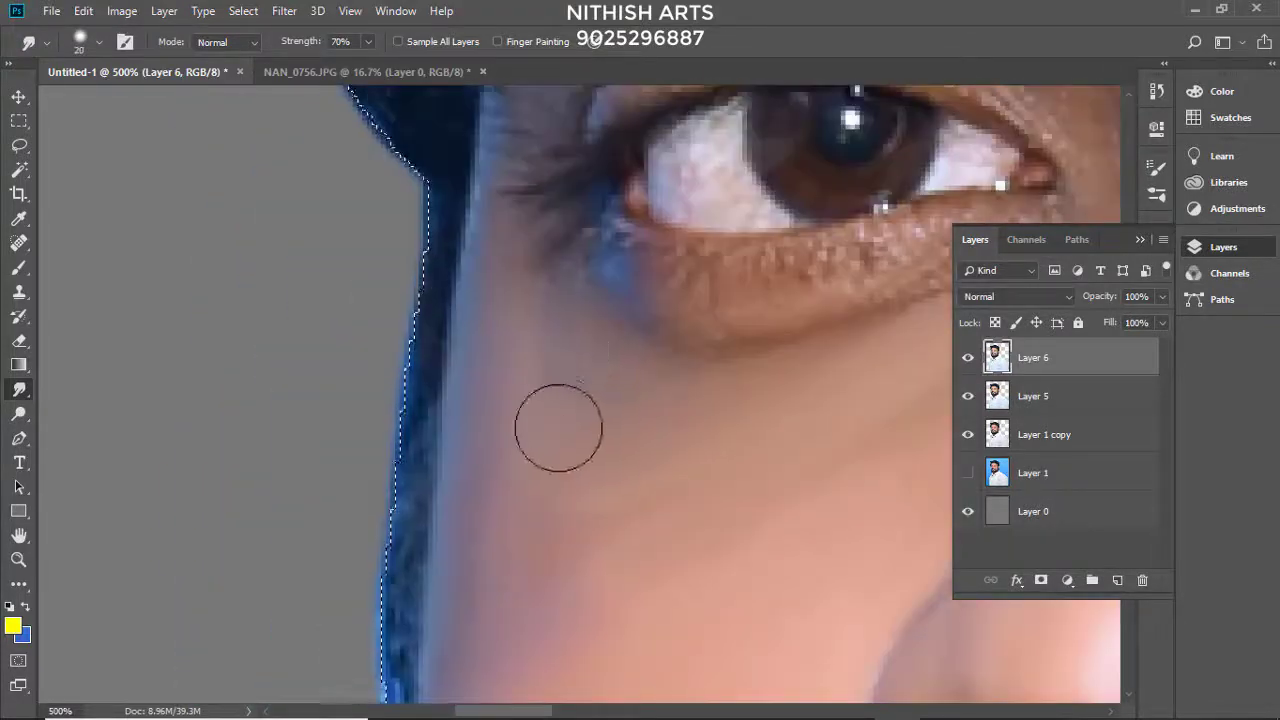
pyautogui.scroll(2, 558, 428)
pyautogui.hscroll(-1, 580, 428)
pyautogui.press('[')
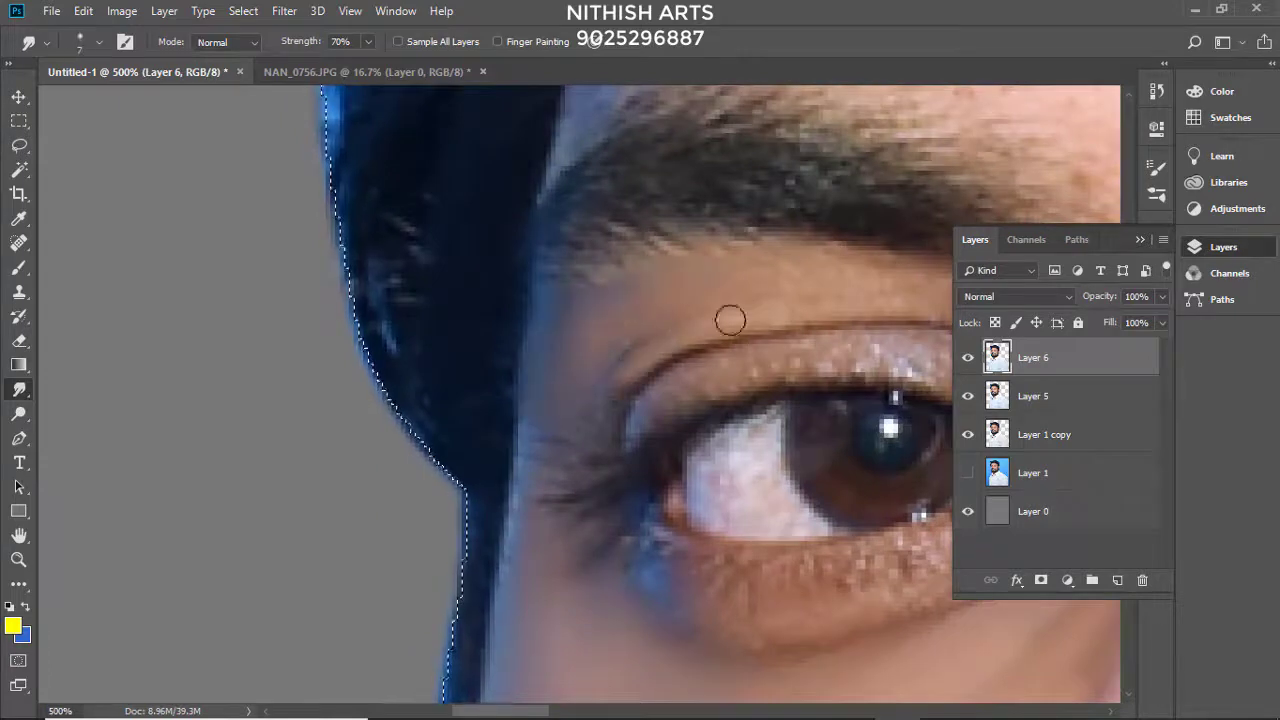
pyautogui.scroll(1, 623, 345)
pyautogui.hscroll(1, 623, 345)
pyautogui.hscroll(1, 580, 335)
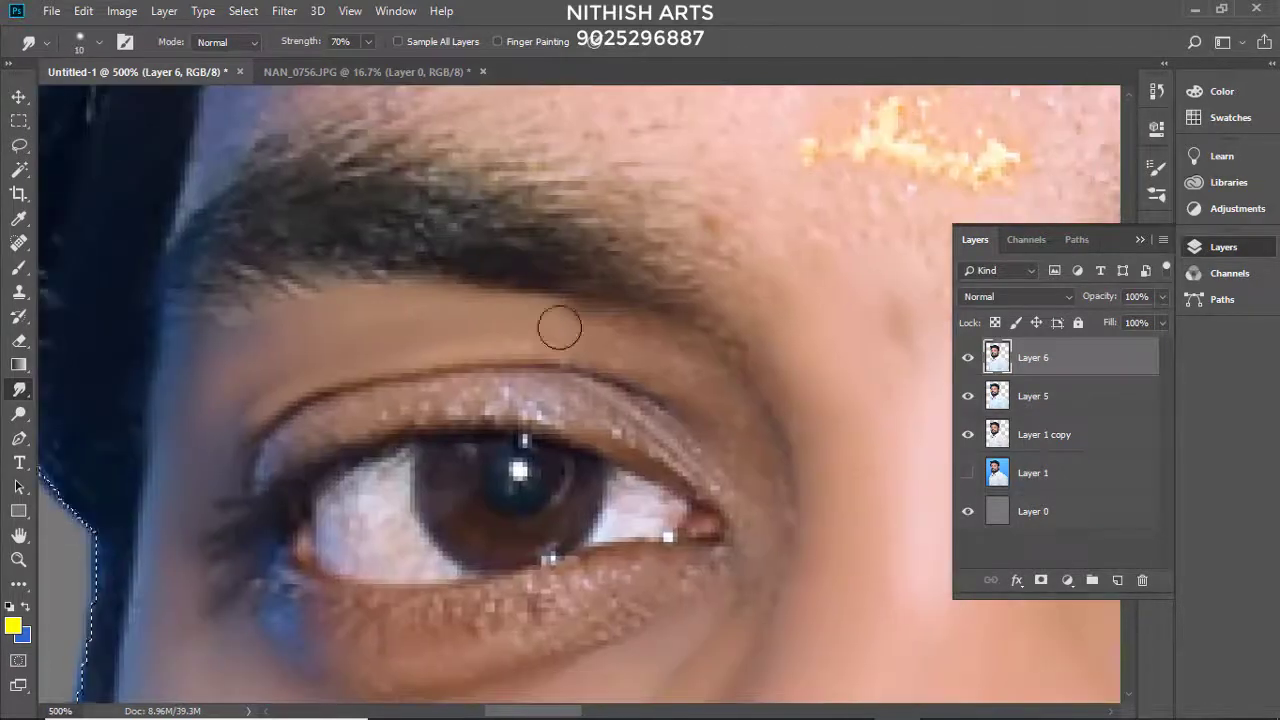
pyautogui.scroll(-1, 680, 400)
pyautogui.hscroll(1, 680, 400)
pyautogui.scroll(-1, 671, 443)
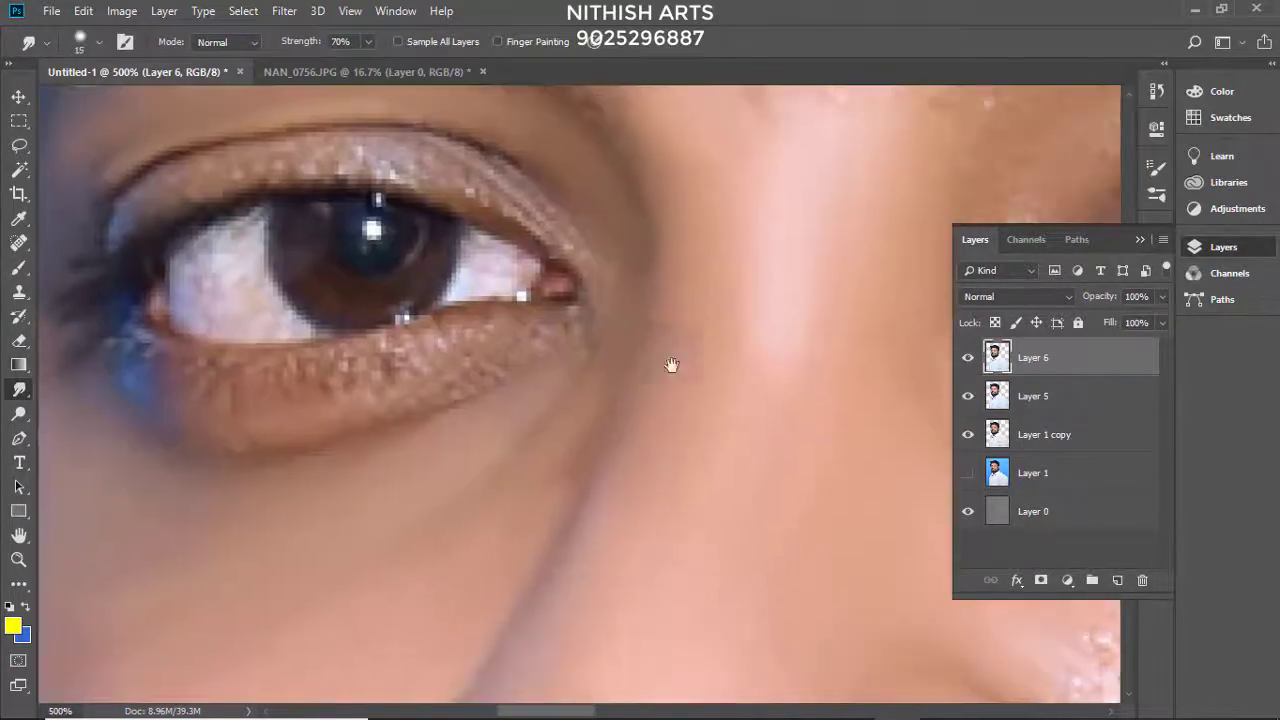
pyautogui.scroll(-2, 671, 363)
pyautogui.scroll(1, 640, 303)
pyautogui.scroll(-3, 605, 300)
pyautogui.scroll(-1, 614, 271)
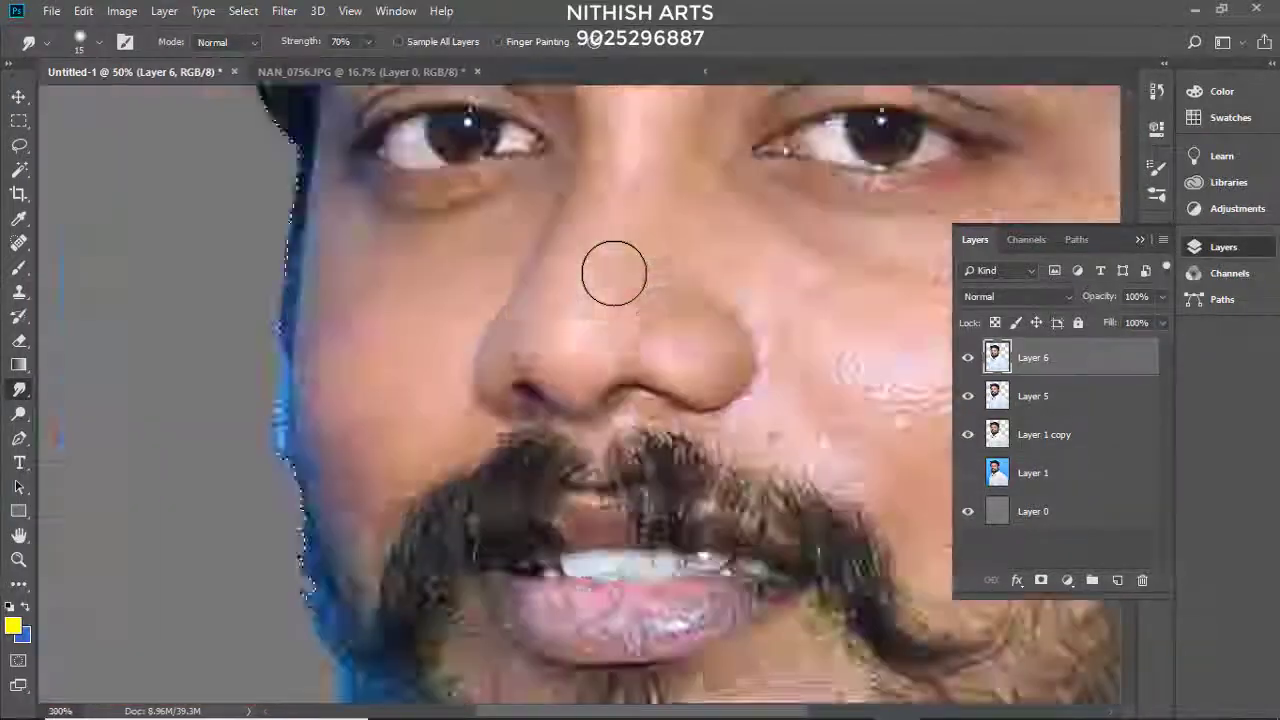
pyautogui.scroll(4, 614, 271)
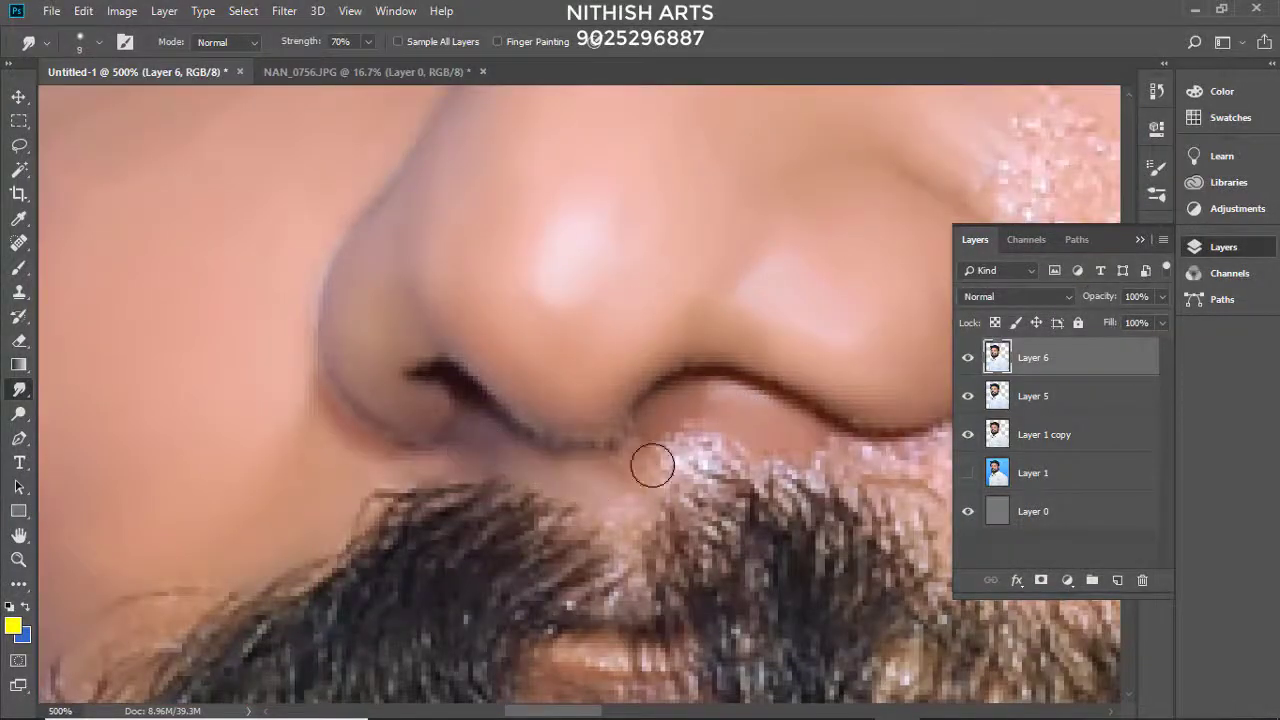
pyautogui.hscroll(1, 710, 432)
pyautogui.scroll(-1, 620, 386)
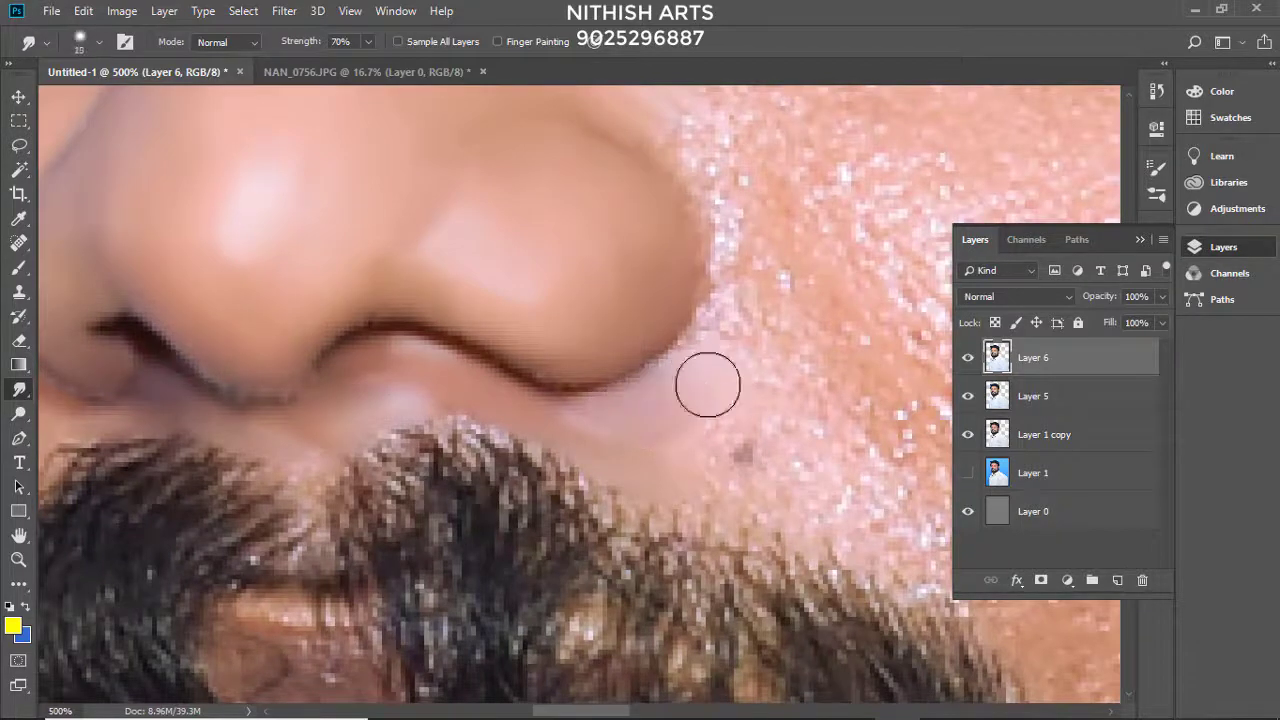
pyautogui.scroll(-1, 680, 430)
pyautogui.hscroll(1, 680, 430)
pyautogui.scroll(-1, 660, 360)
pyautogui.scroll(3, 610, 330)
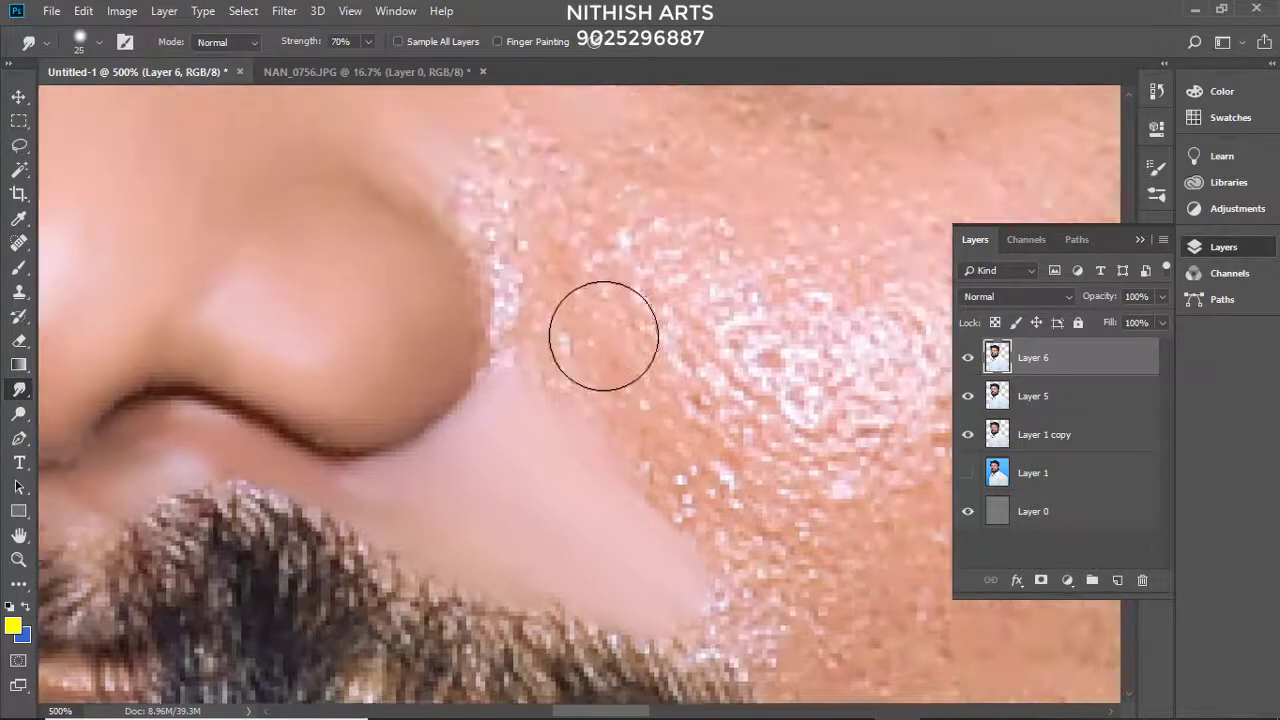
pyautogui.scroll(1, 705, 443)
pyautogui.hscroll(-1, 620, 360)
pyautogui.press('[')
pyautogui.press('[')
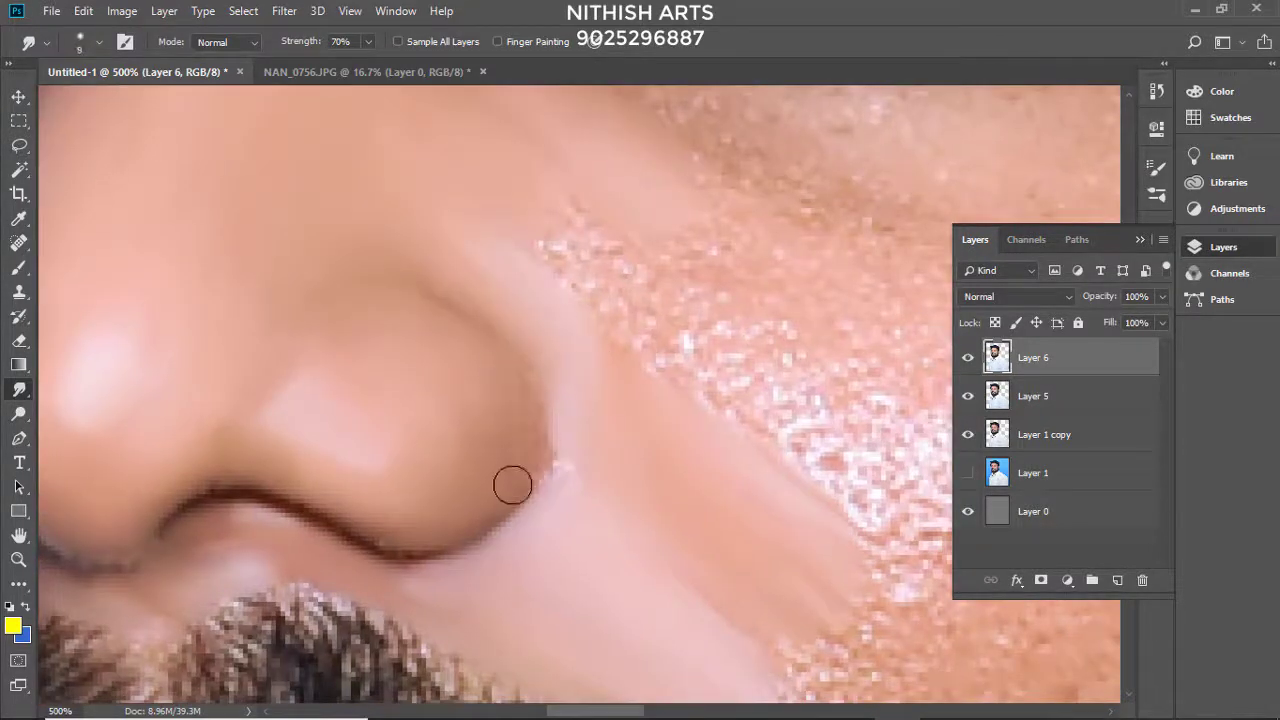
# Step: Smear the speckled cheek skin beside the nose smooth with a larger brush
pyautogui.press(']')
pyautogui.press(']')
pyautogui.hscroll(1, 569, 334)
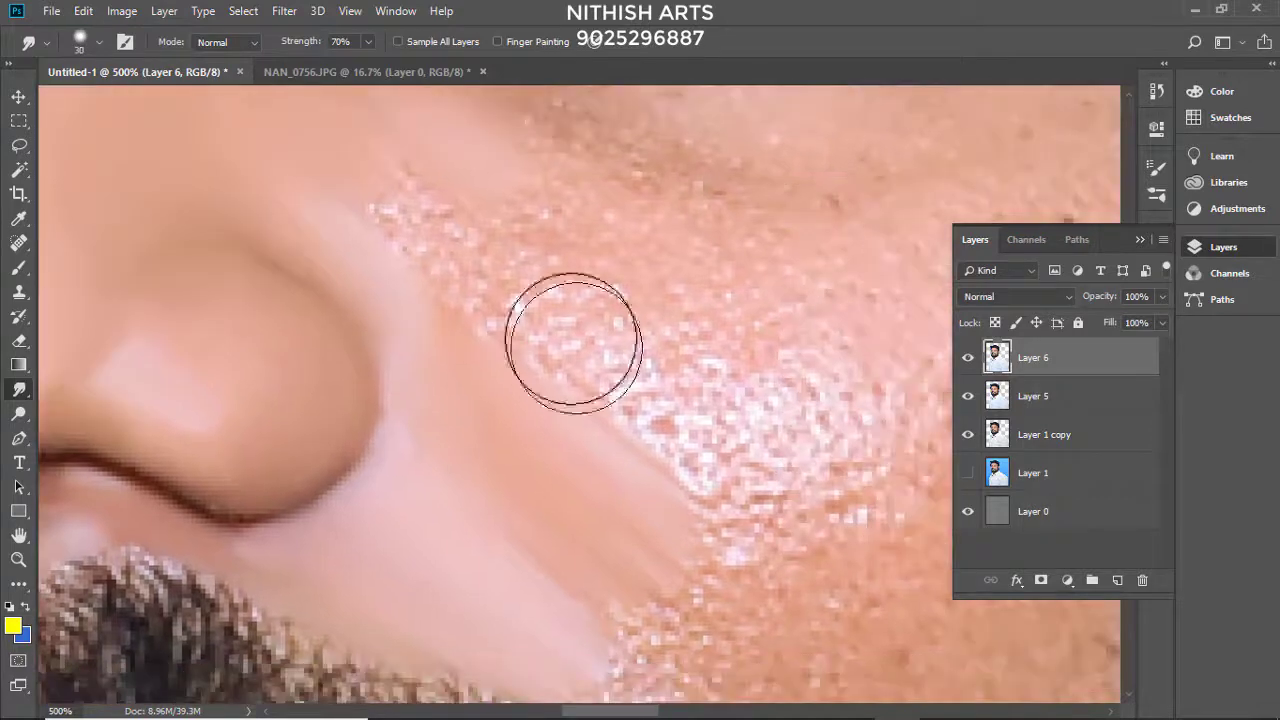
pyautogui.moveTo(569, 334); pyautogui.dragTo(666, 329)
pyautogui.scroll(1, 580, 310)
pyautogui.hscroll(-1, 580, 310)
pyautogui.hscroll(1, 546, 467)
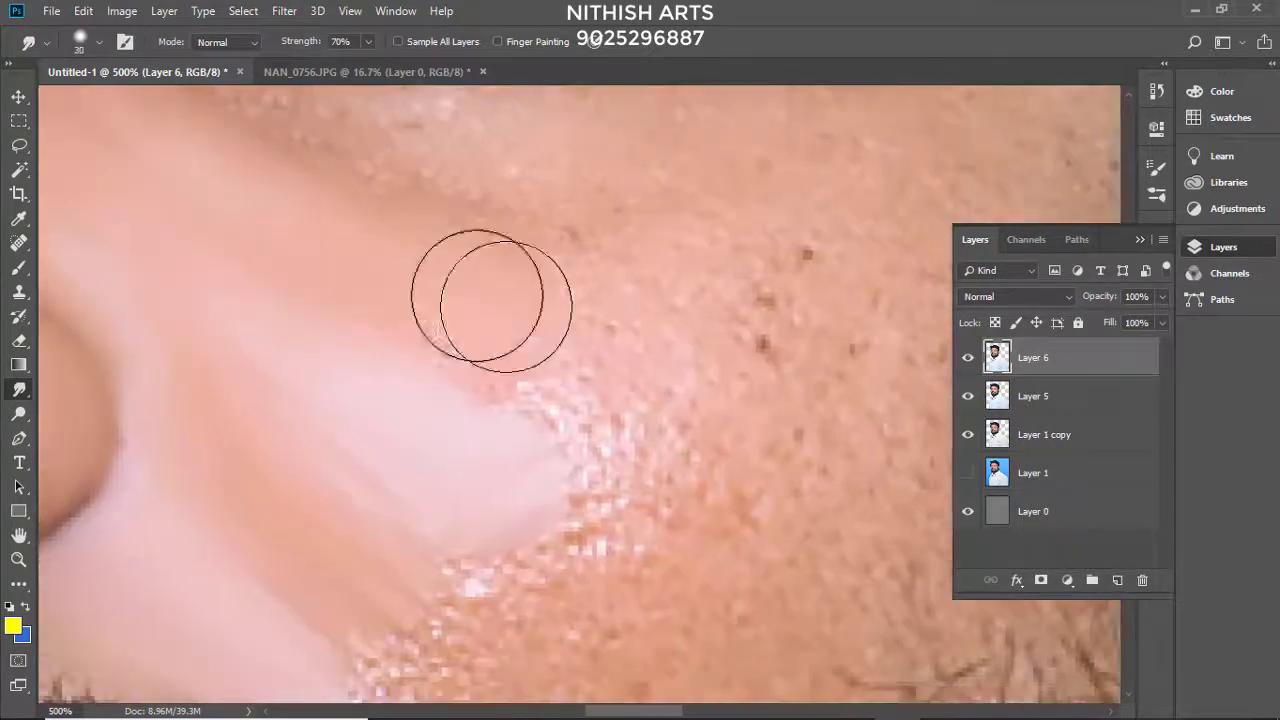
pyautogui.scroll(-1, 472, 286)
# Step: Smooth the speckled white cheek patch with a smudge brush of about 40 px
pyautogui.press(']')
pyautogui.press(']')
pyautogui.hscroll(-1, 491, 380)
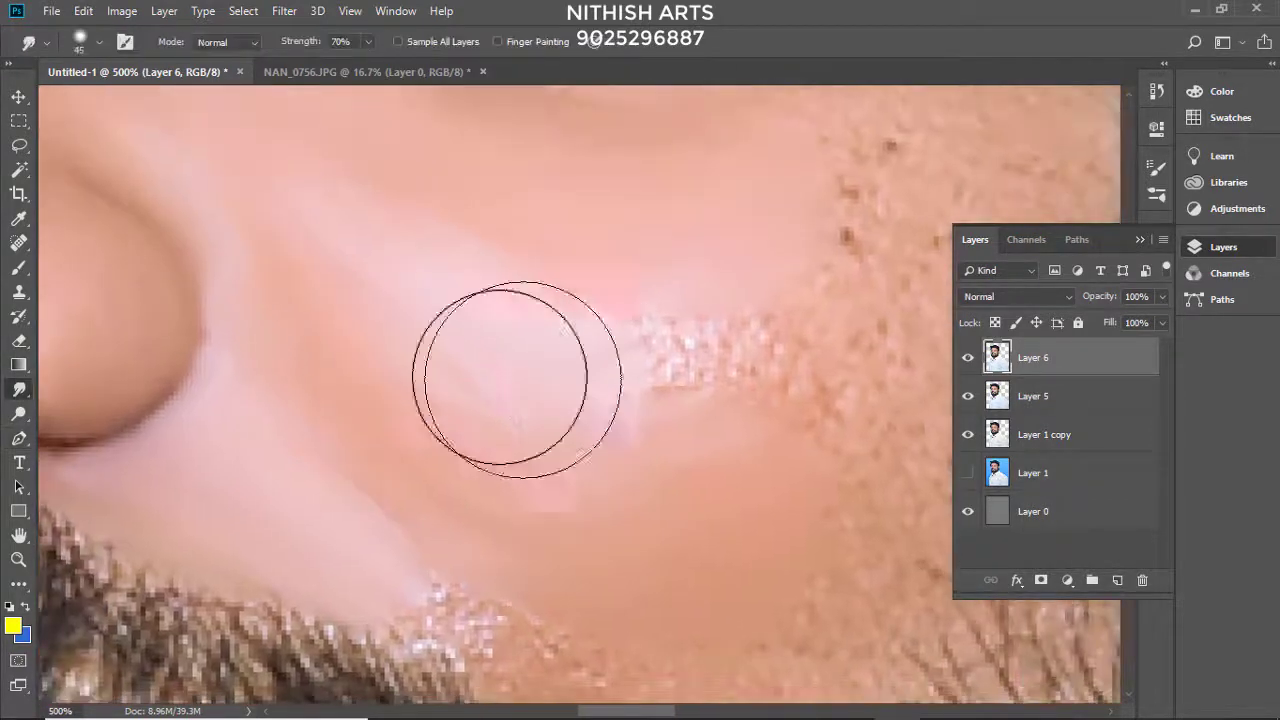
pyautogui.hscroll(-1, 443, 391)
pyautogui.hscroll(1, 266, 269)
pyautogui.hscroll(1, 266, 269)
pyautogui.scroll(-1, 717, 241)
pyautogui.scroll(-1, 650, 280)
pyautogui.hscroll(1, 577, 323)
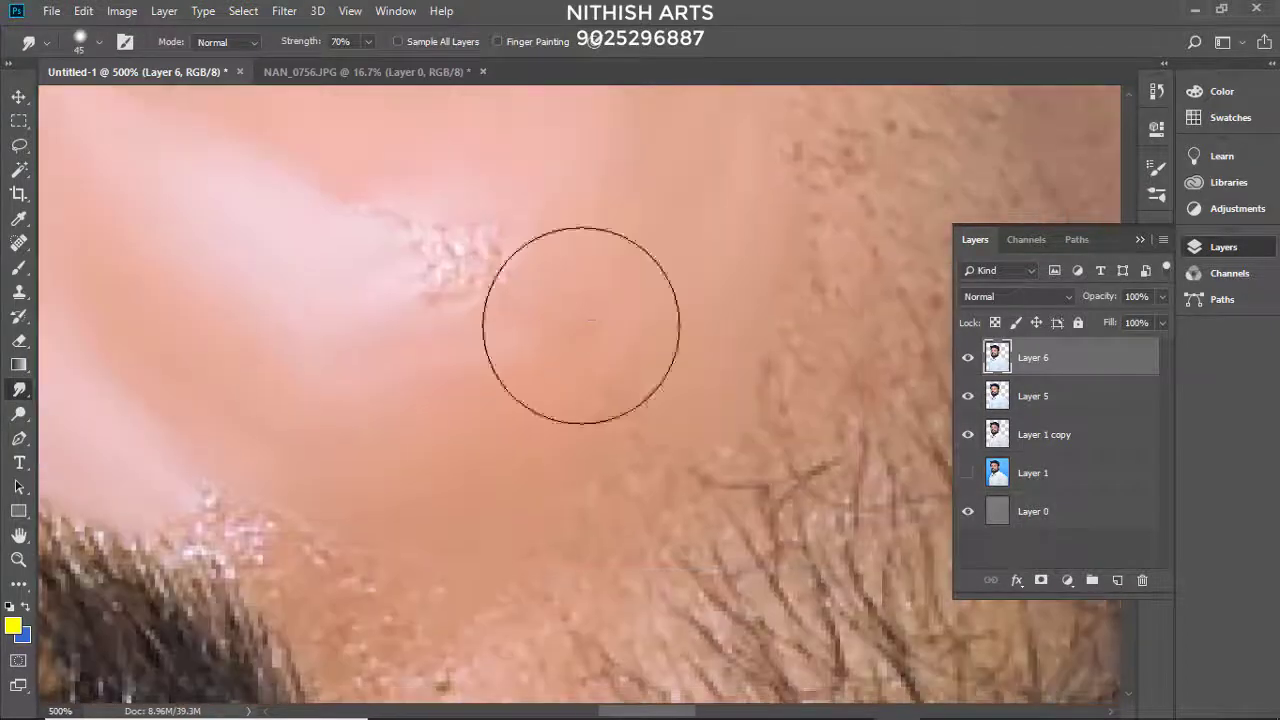
pyautogui.scroll(1, 463, 343)
pyautogui.moveTo(463, 343); pyautogui.dragTo(551, 440)
pyautogui.scroll(-3, 500, 400)
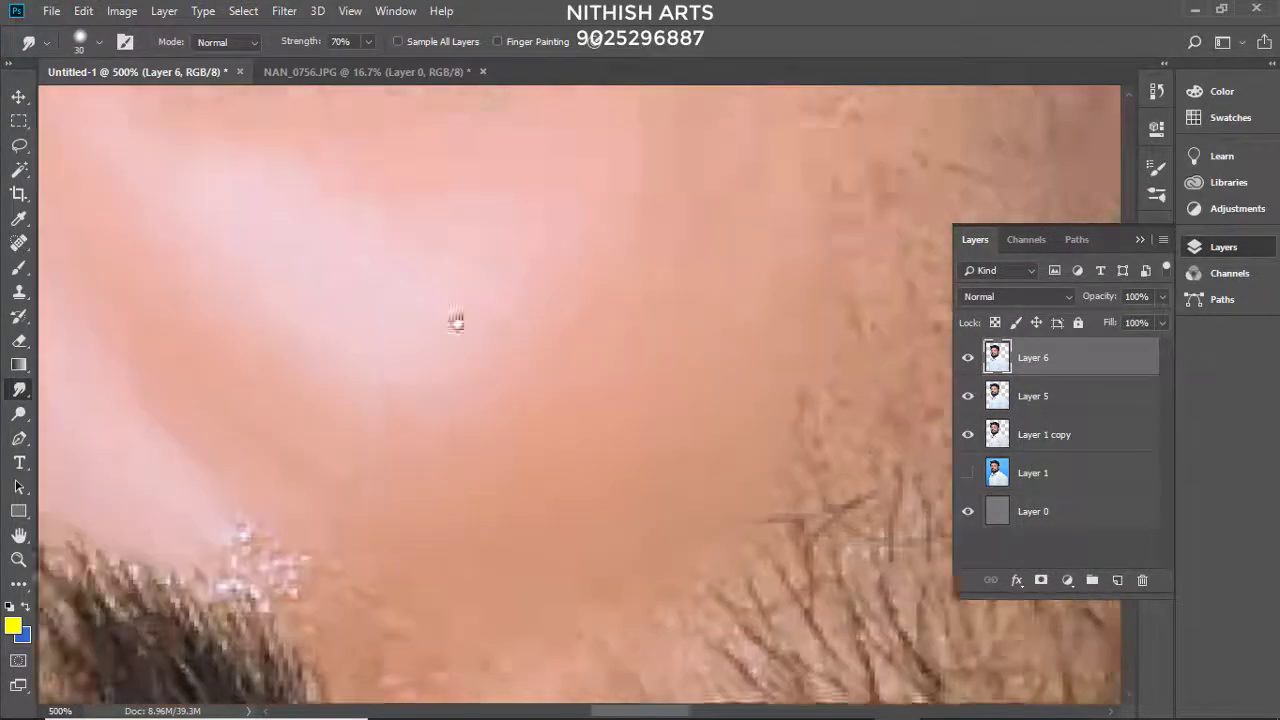
pyautogui.scroll(2, 543, 320)
pyautogui.scroll(-1, 557, 243)
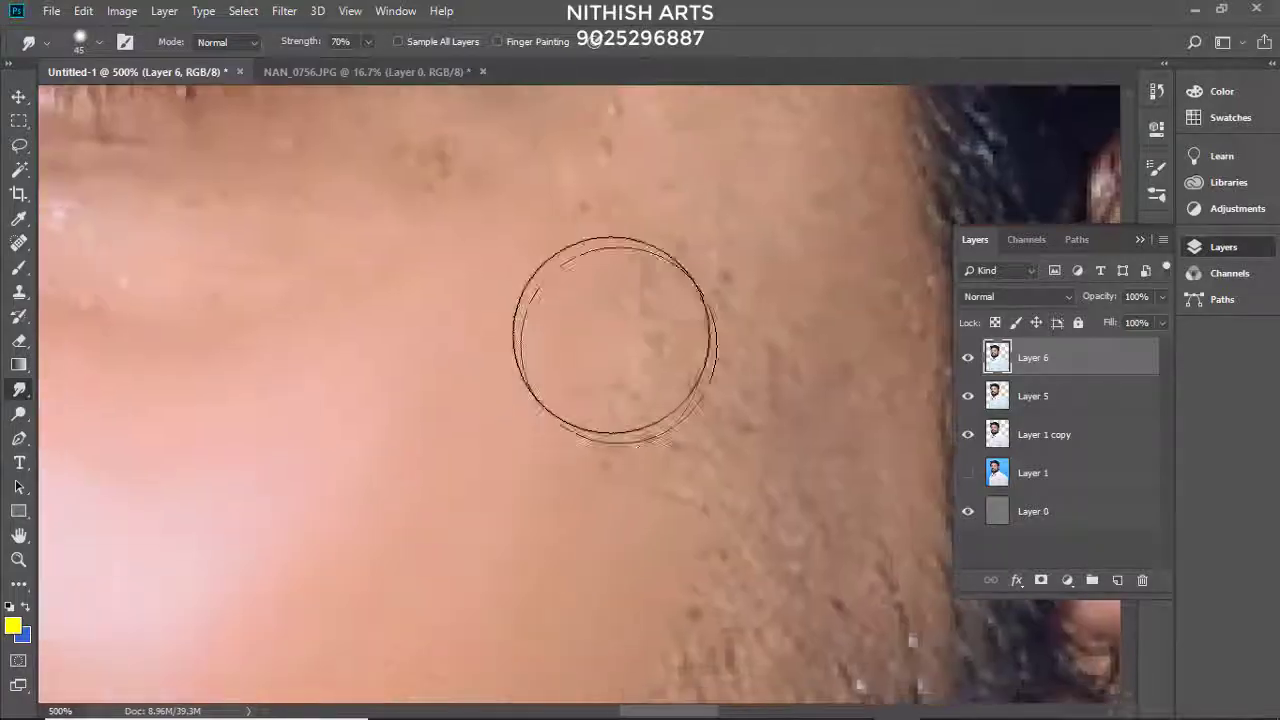
pyautogui.scroll(2, 614, 329)
# Step: Save the document over the existing 'Puthiya arasan annan 01' PSD
pyautogui.hotkey('ctrl', 's')
pyautogui.doubleClick(253, 228)
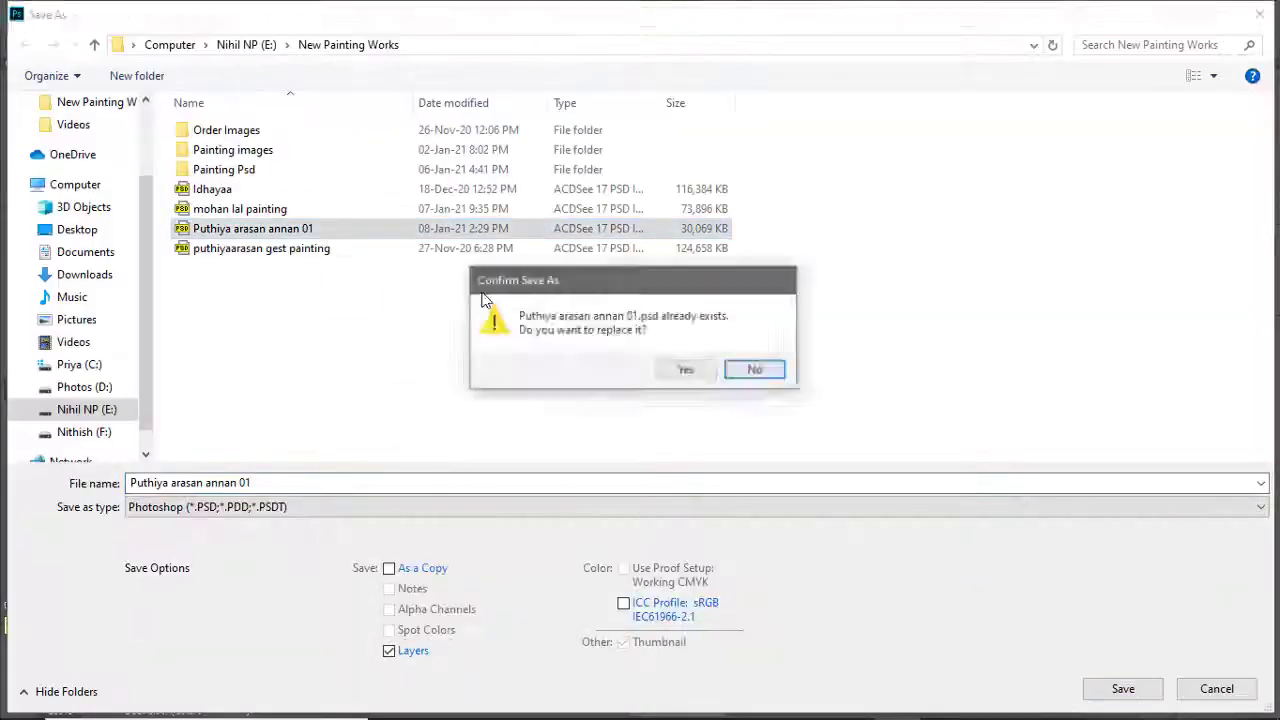
pyautogui.click(686, 369)
pyautogui.click(840, 194)
# Step: Smudge the cheek skin along the beard edge, switching the brush between 35 and 25 px
pyautogui.scroll(2, 690, 230)
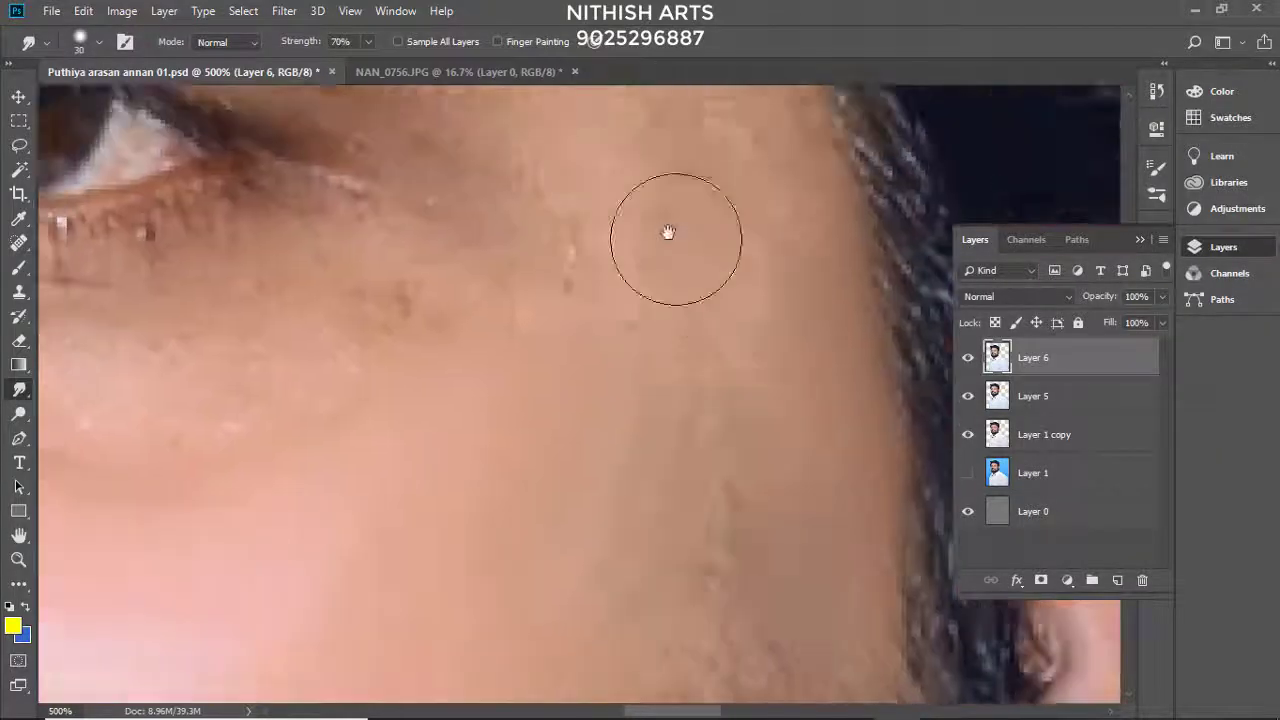
pyautogui.scroll(1, 686, 343)
pyautogui.scroll(-2, 710, 390)
pyautogui.scroll(-2, 690, 408)
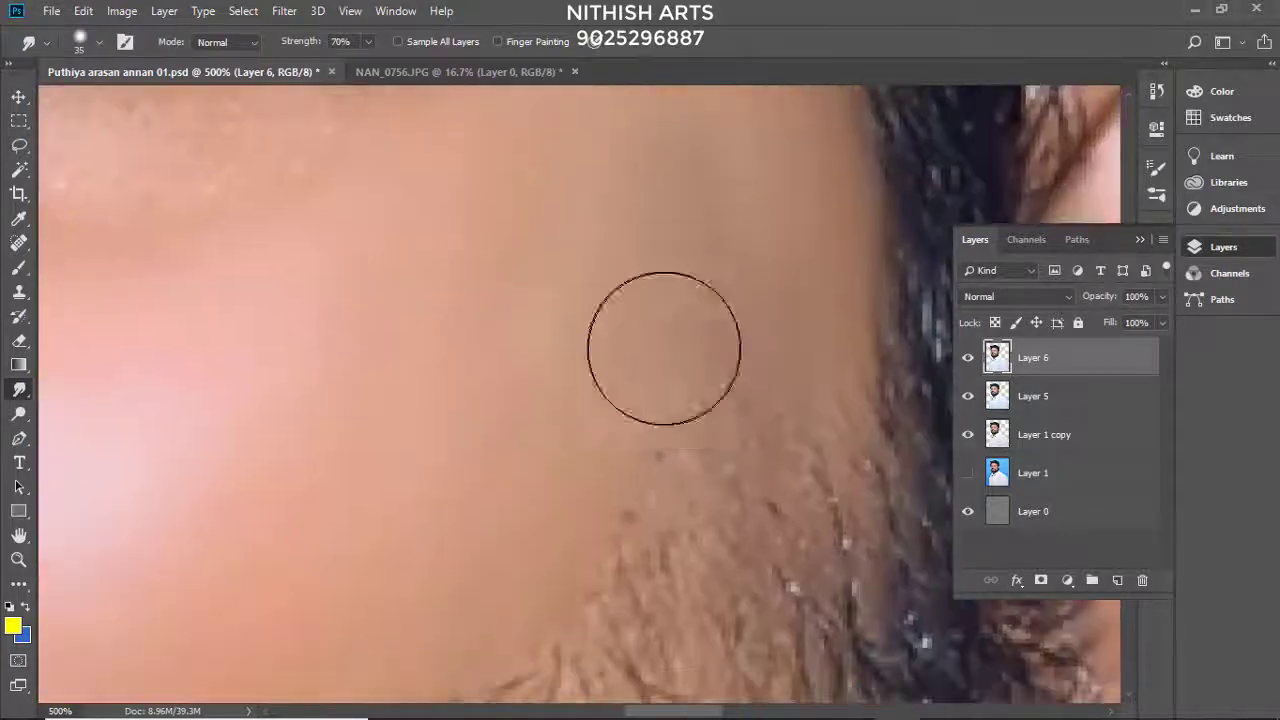
pyautogui.scroll(2, 640, 360)
pyautogui.press(']')
pyautogui.scroll(-2, 709, 271)
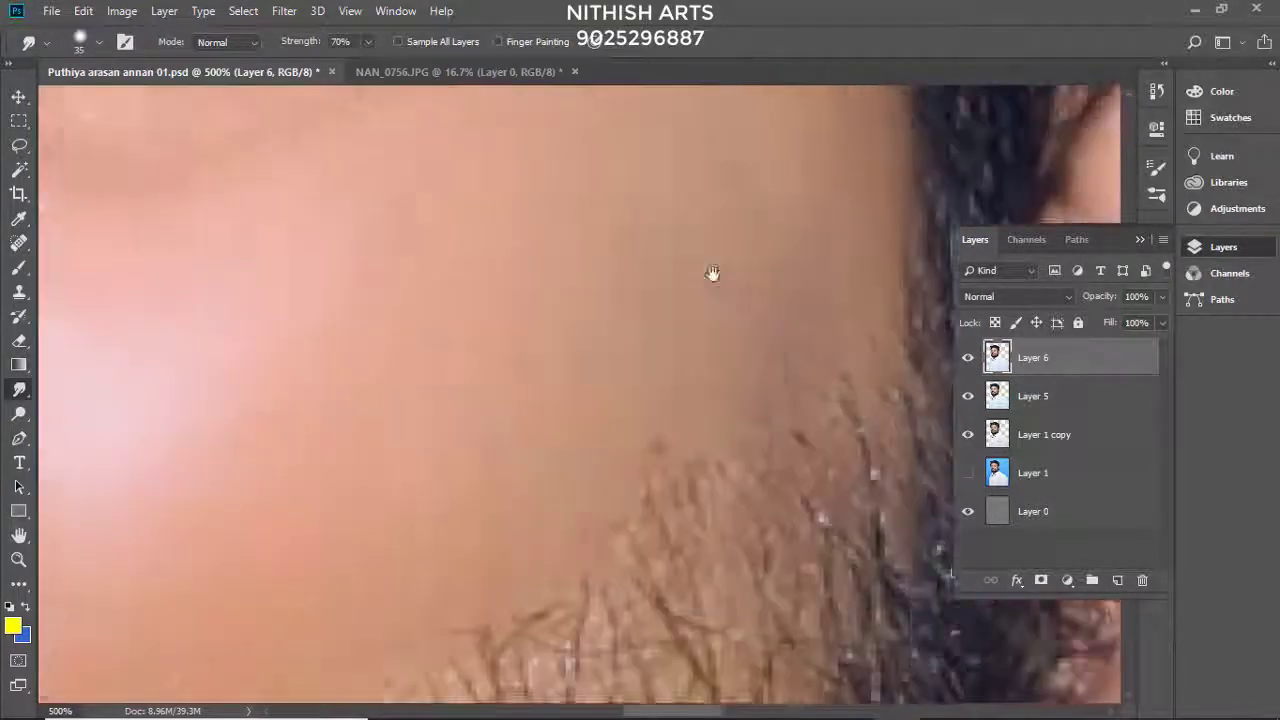
pyautogui.scroll(4, 694, 371)
pyautogui.scroll(-2, 500, 300)
pyautogui.press('[')
pyautogui.press('[')
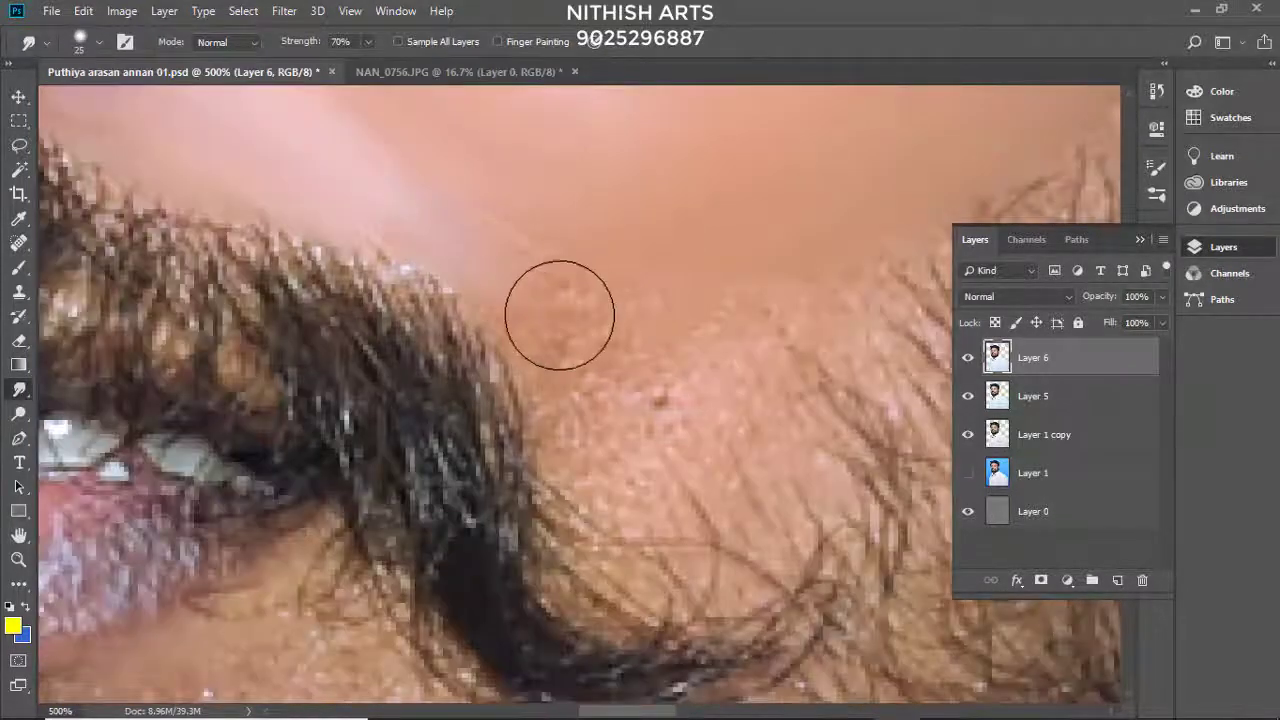
pyautogui.scroll(-1, 437, 210)
pyautogui.press(']')
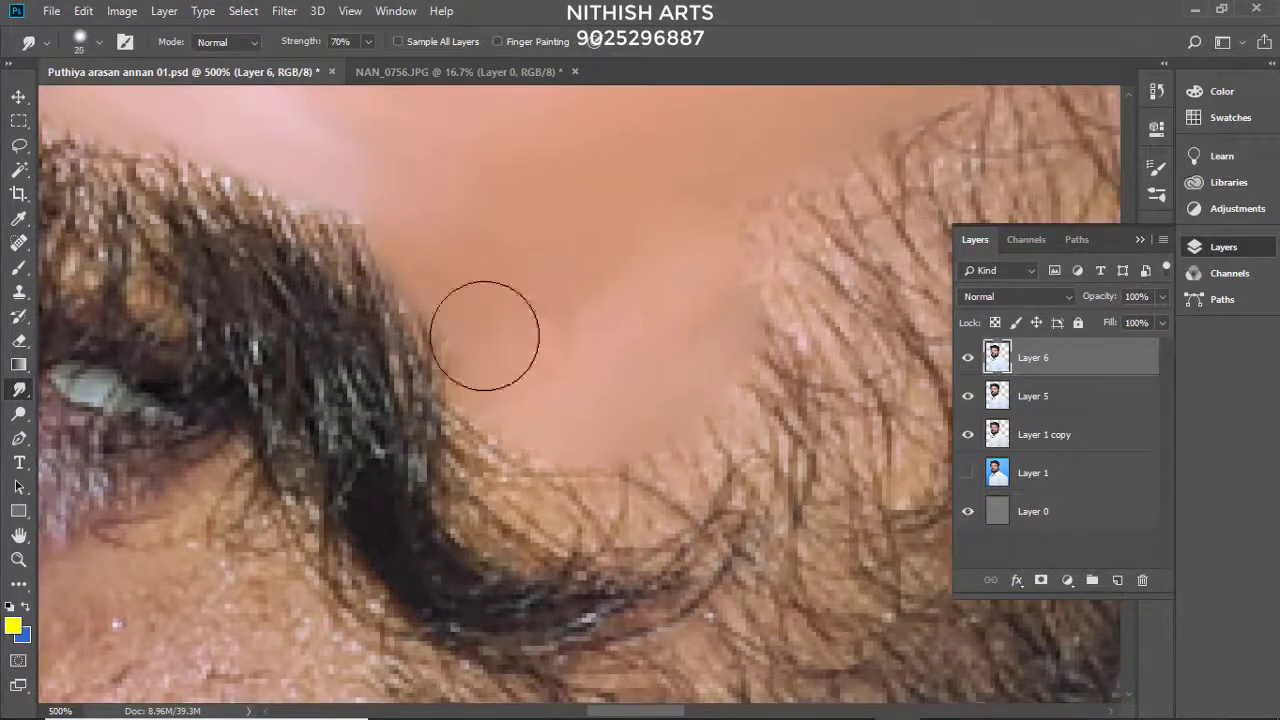
pyautogui.scroll(2, 485, 336)
pyautogui.scroll(2, 503, 271)
pyautogui.scroll(-1, 594, 329)
pyautogui.scroll(-1, 403, 346)
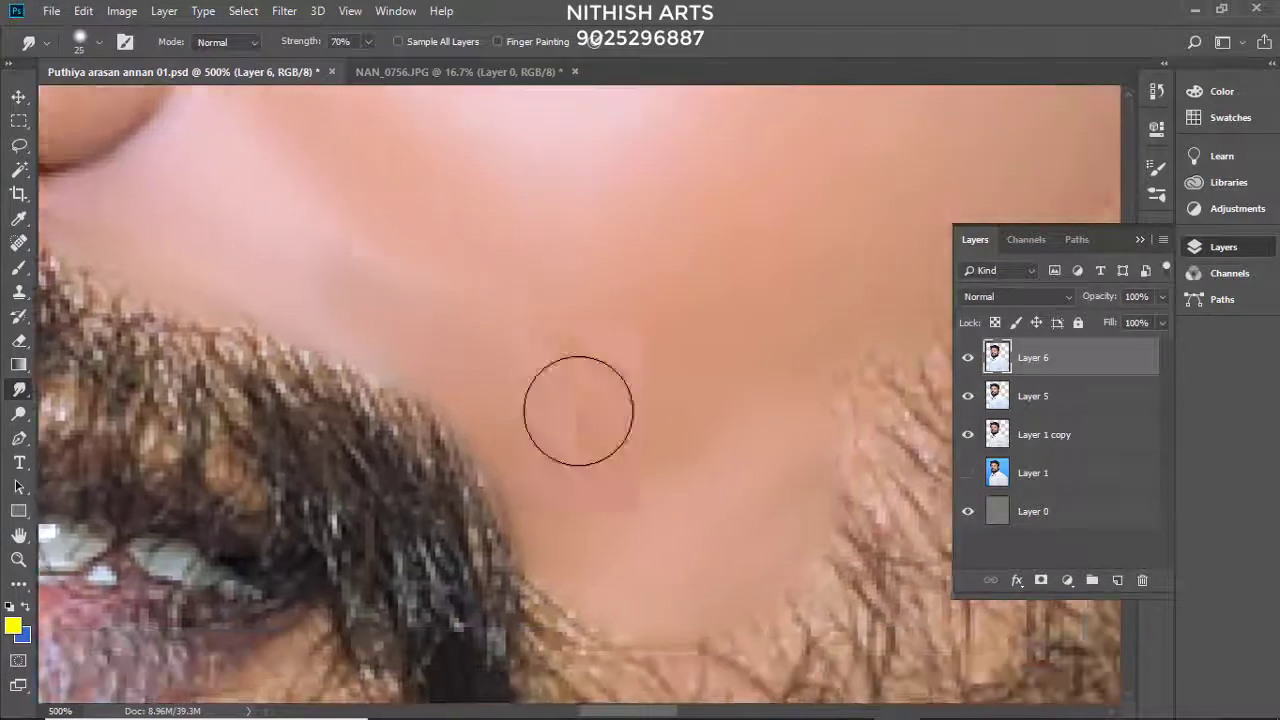
pyautogui.scroll(2, 578, 410)
pyautogui.scroll(1, 763, 317)
pyautogui.scroll(2, 297, 346)
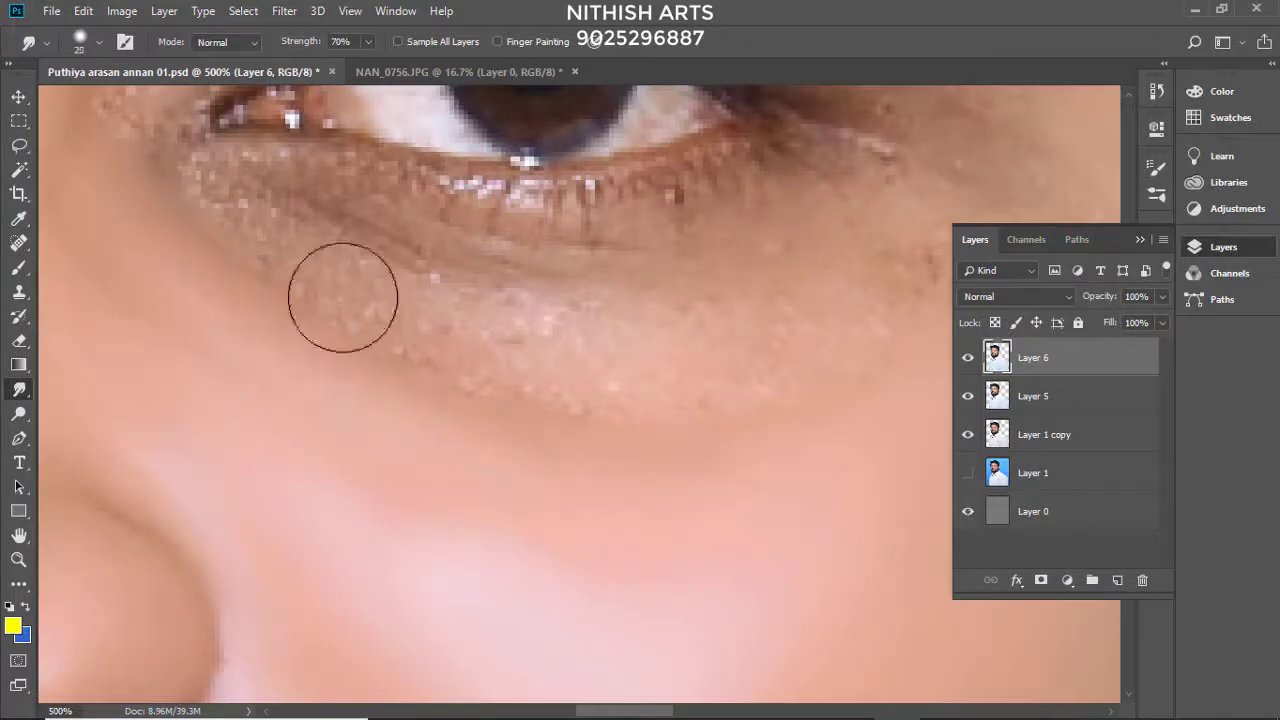
pyautogui.scroll(-2, 704, 352)
pyautogui.scroll(2, 600, 334)
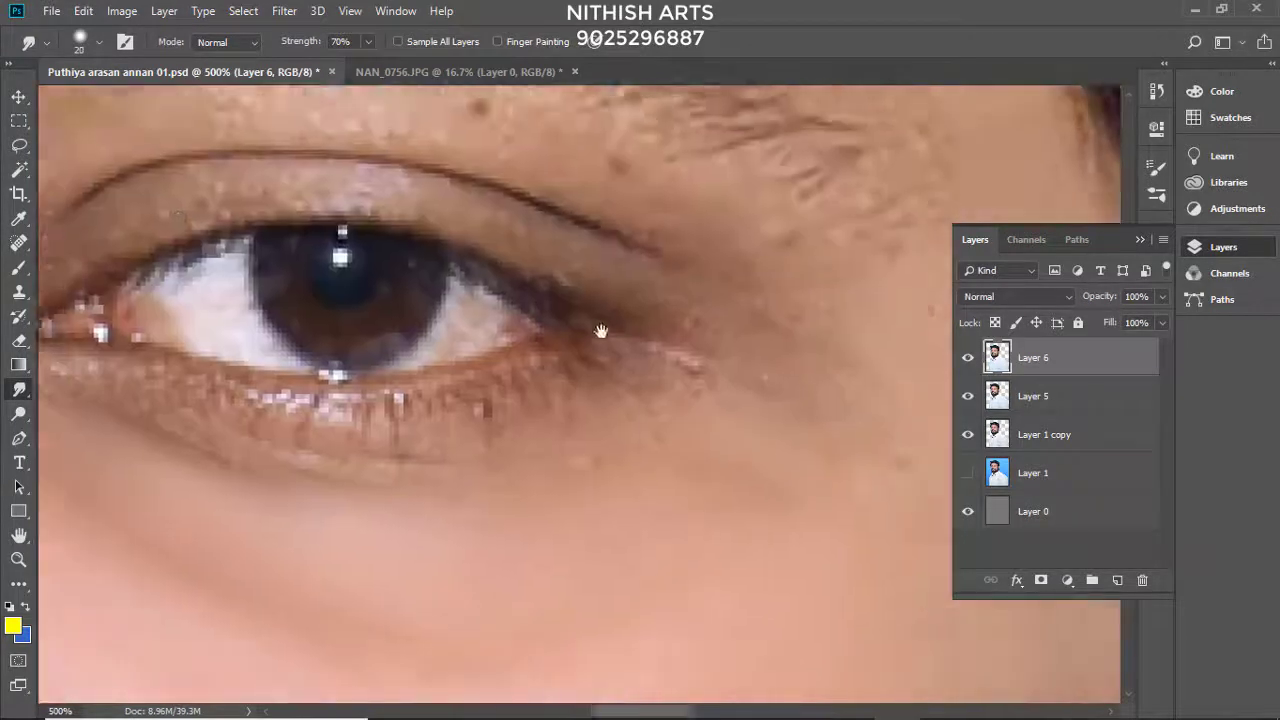
pyautogui.scroll(2, 527, 412)
# Step: Smooth the outer eye corner and temple skin with a 10–20 px smudge brush
pyautogui.press('[')
pyautogui.scroll(2, 600, 270)
pyautogui.hscroll(2, 597, 289)
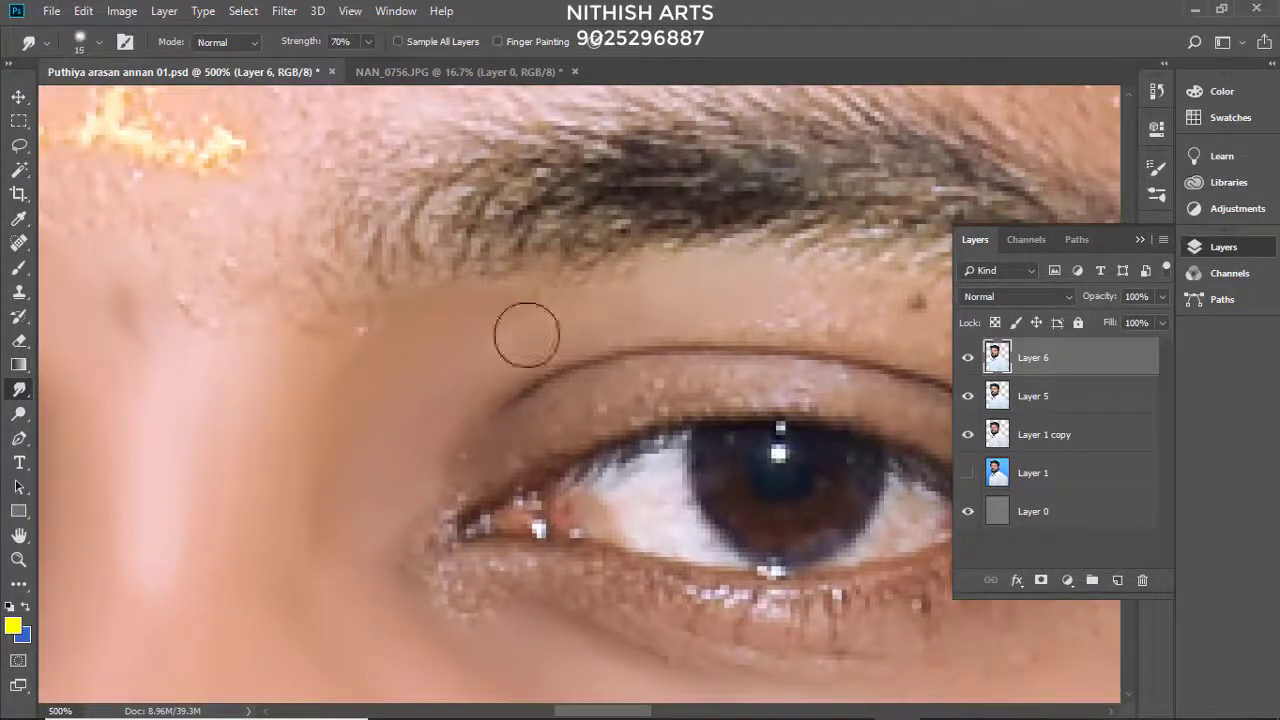
pyautogui.press(']')
pyautogui.scroll(-2, 480, 324)
pyautogui.hscroll(2, 520, 314)
pyautogui.scroll(-1, 614, 314)
pyautogui.scroll(2, 570, 280)
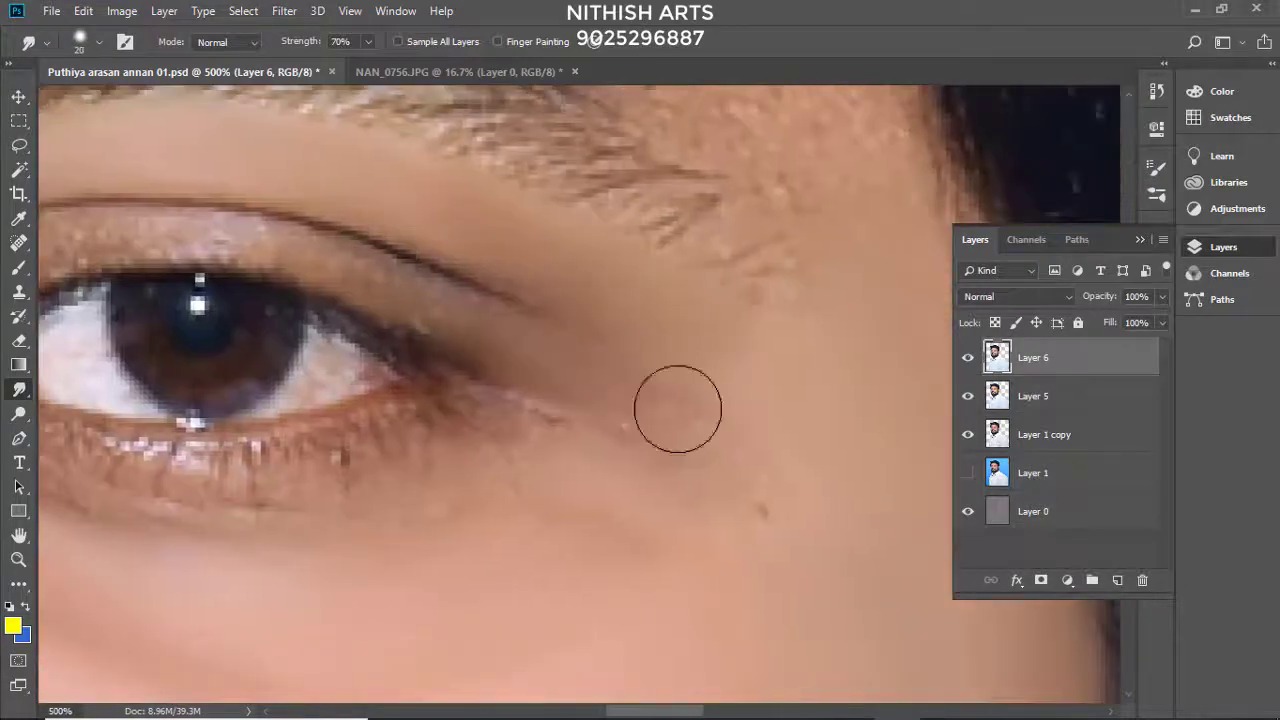
pyautogui.scroll(-2, 677, 408)
pyautogui.scroll(2, 623, 220)
pyautogui.press(']')
pyautogui.press(']')
pyautogui.press(']')
pyautogui.scroll(2, 686, 271)
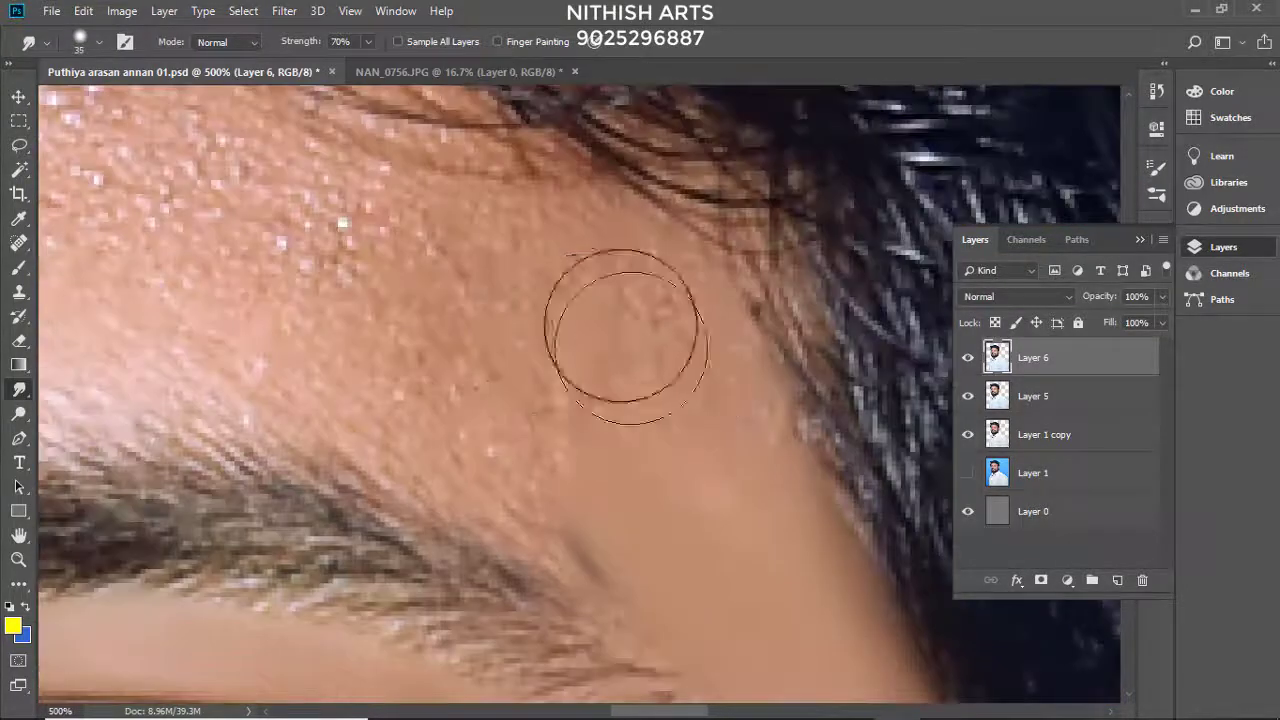
pyautogui.scroll(-2, 627, 350)
pyautogui.scroll(-3, 666, 306)
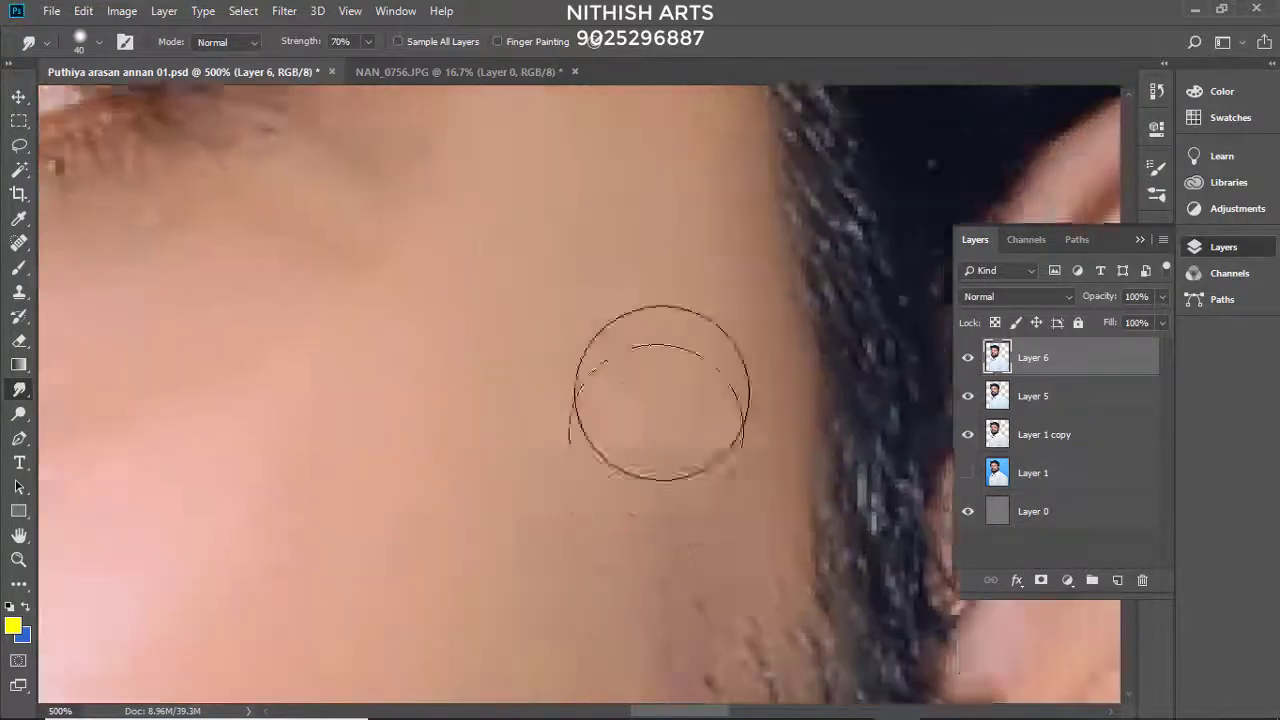
pyautogui.scroll(2, 663, 337)
pyautogui.scroll(-3, 760, 320)
pyautogui.scroll(-3, 777, 286)
# Step: Smudge the under-eye skin beside the nose with a smaller brush, then zoom out
pyautogui.press('[')
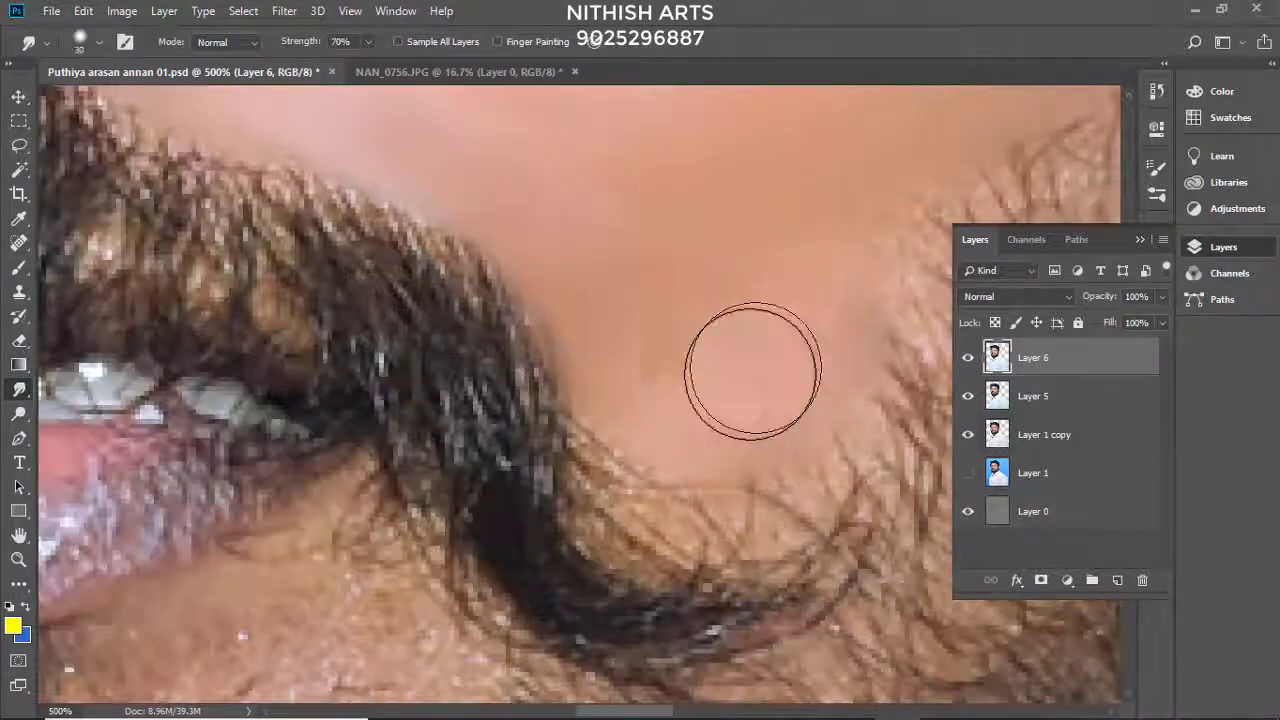
pyautogui.scroll(3, 717, 352)
pyautogui.scroll(3, 806, 391)
pyautogui.scroll(-2, 594, 443)
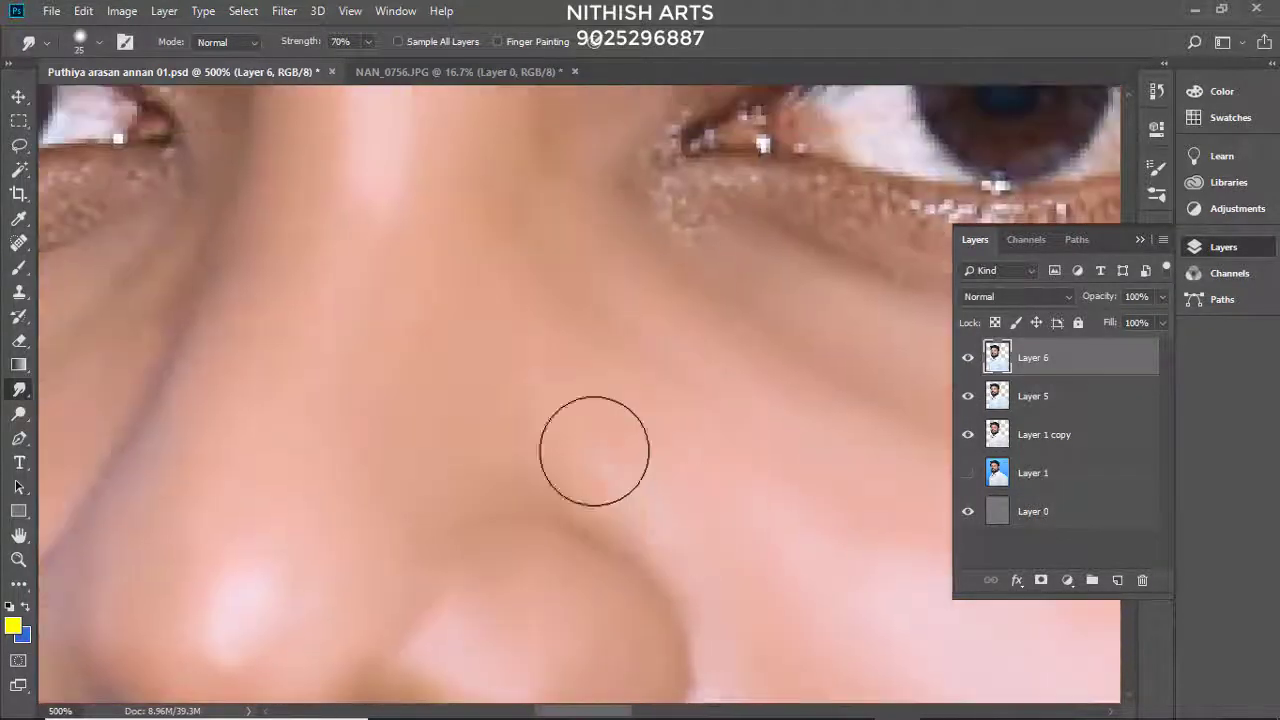
pyautogui.press('[')
pyautogui.scroll(2, 569, 311)
pyautogui.scroll(-1, 640, 370)
pyautogui.scroll(2, 614, 337)
pyautogui.scroll(2, 386, 286)
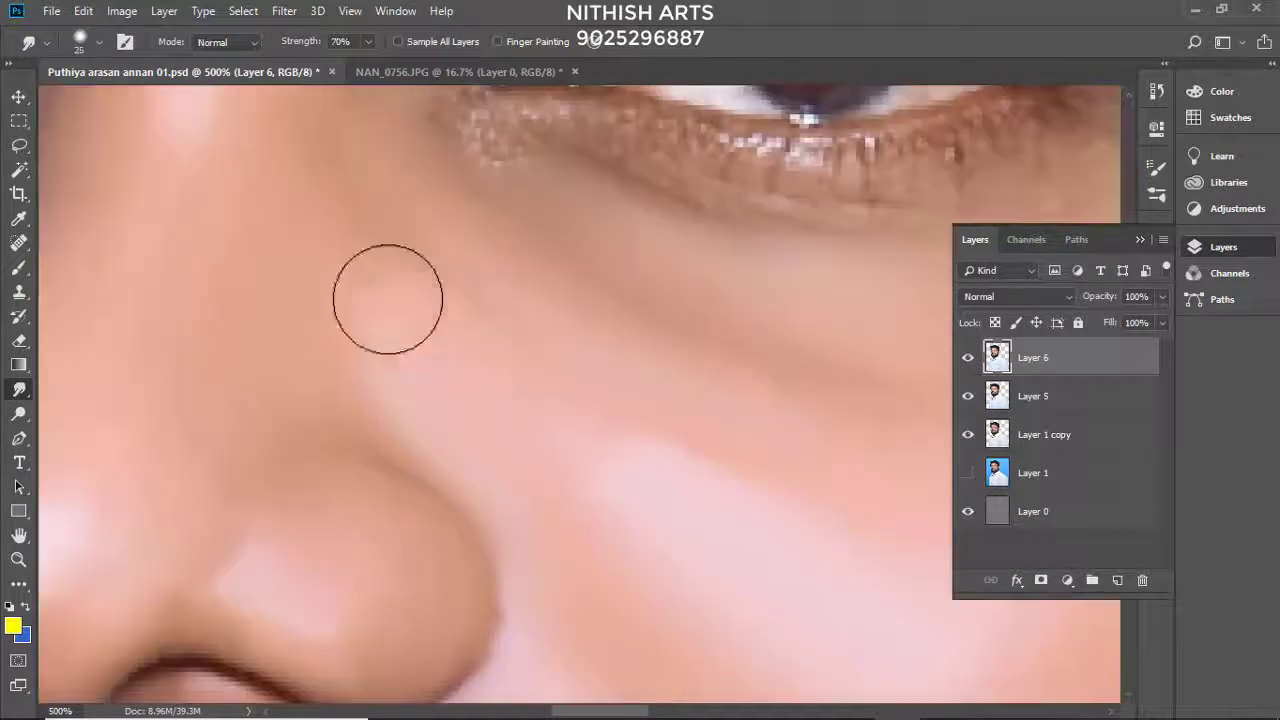
pyautogui.hscroll(-5, 450, 320)
pyautogui.scroll(-2, 409, 343)
pyautogui.press(']')
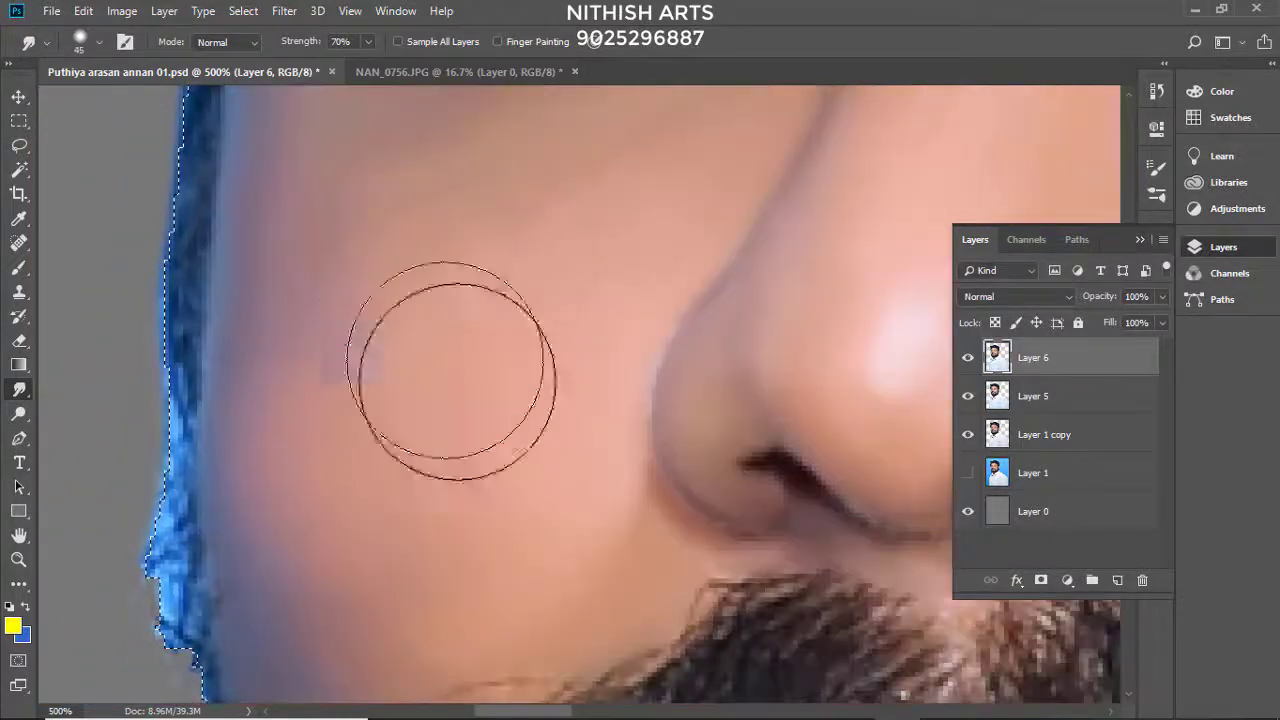
pyautogui.scroll(-2, 420, 330)
pyautogui.scroll(-2, 434, 286)
pyautogui.scroll(-4, 465, 242)
pyautogui.scroll(-1, 465, 243)
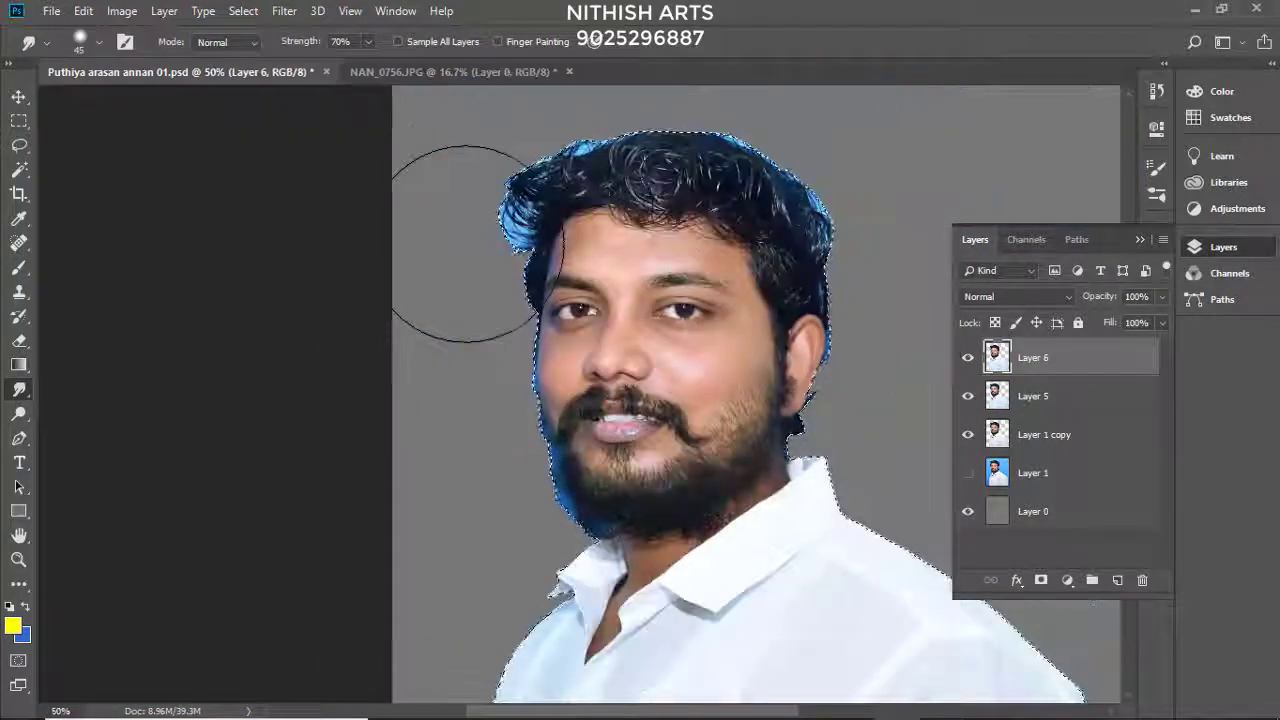
# Step: Smudge the neck skin and pink patch below the lower lip at 70% strength
pyautogui.scroll(2, 560, 350)
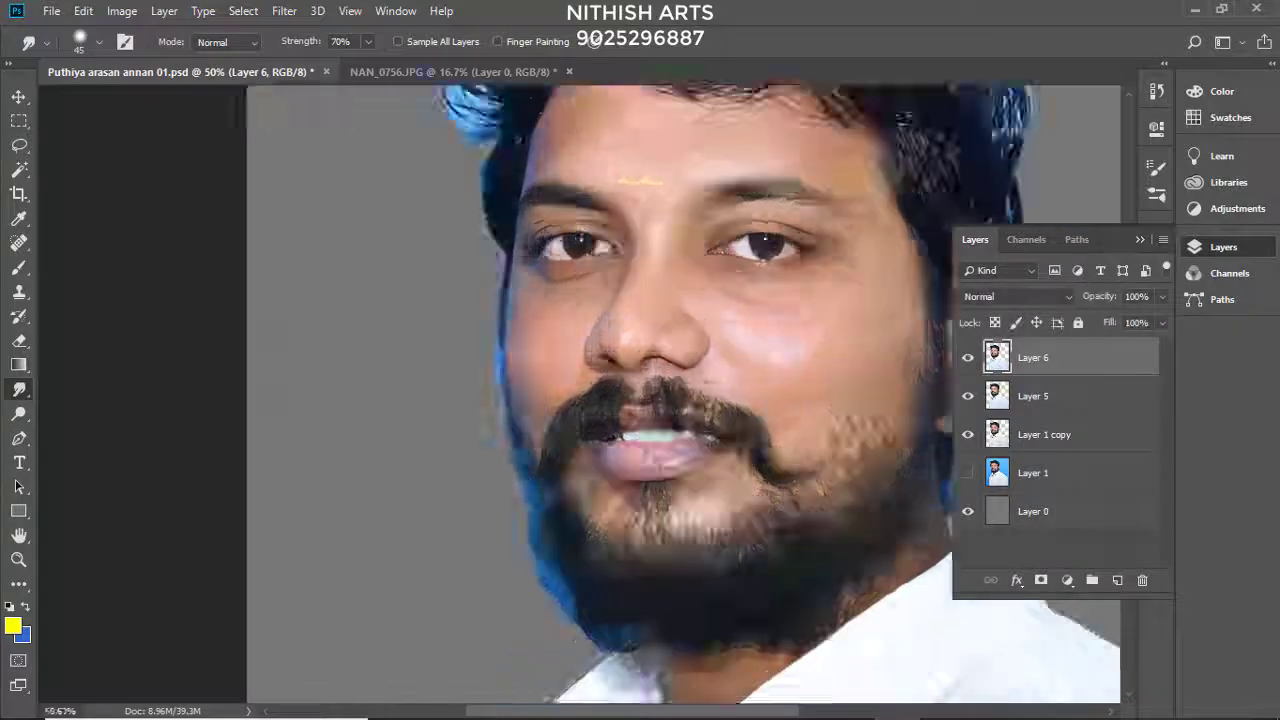
pyautogui.scroll(2, 557, 363)
pyautogui.scroll(2, 558, 338)
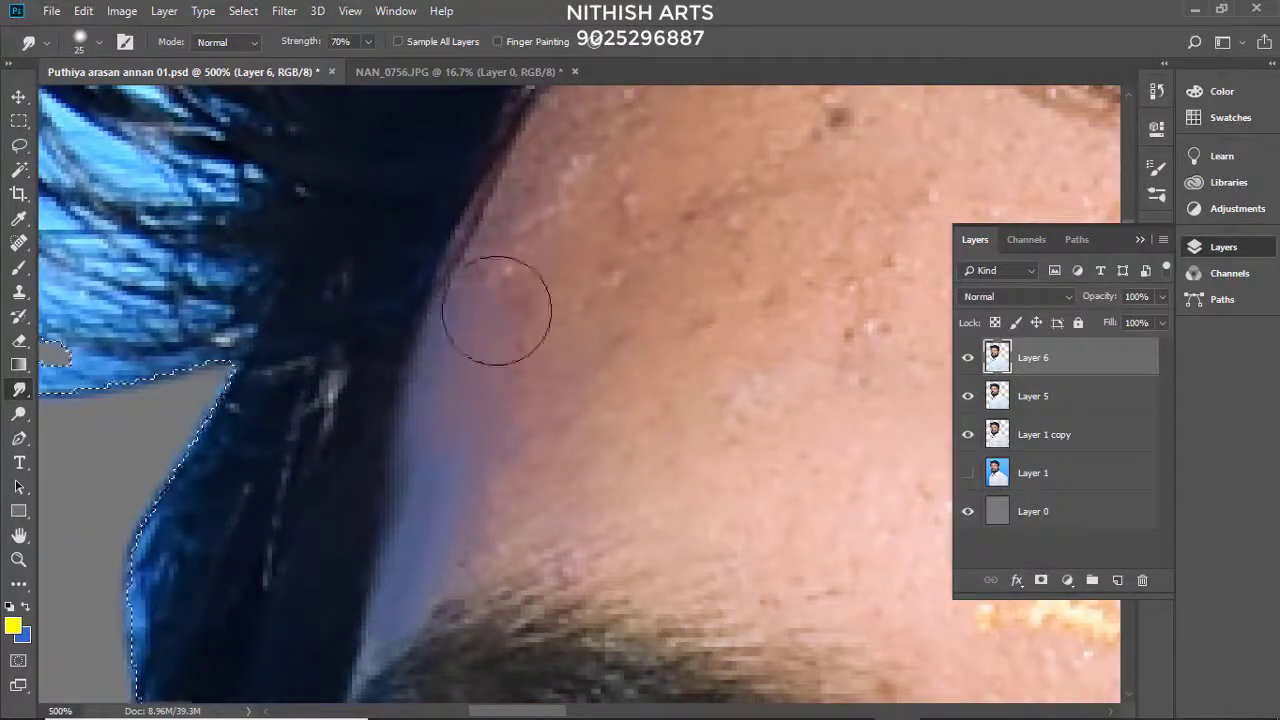
pyautogui.scroll(2, 600, 295)
pyautogui.scroll(-3, 814, 157)
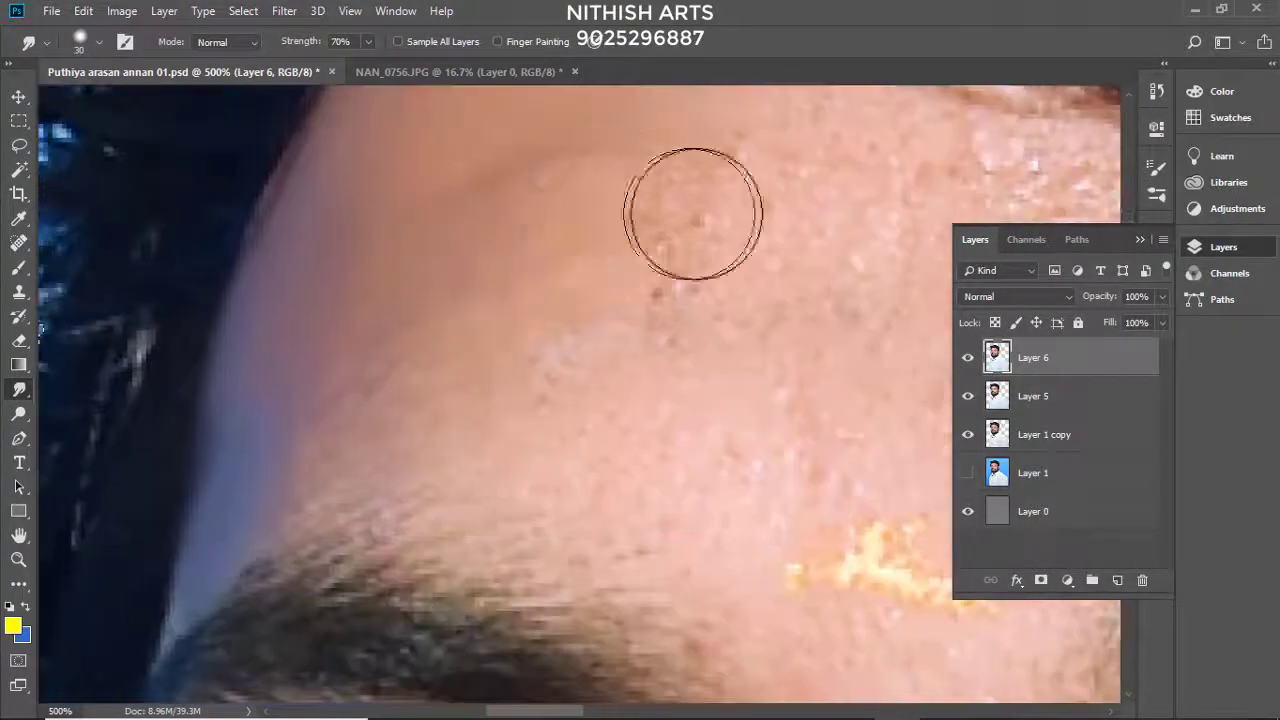
pyautogui.scroll(2, 357, 310)
pyautogui.scroll(-2, 557, 246)
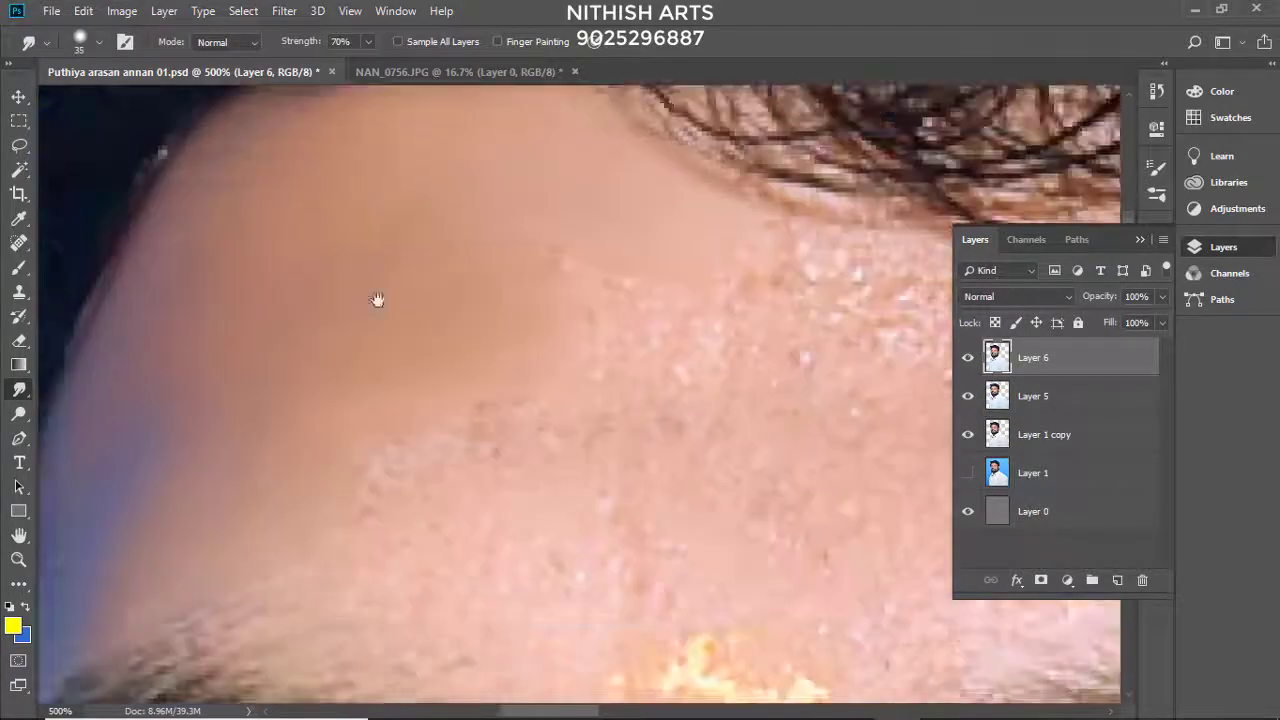
pyautogui.scroll(1, 377, 297)
pyautogui.press(']')
pyautogui.scroll(2, 479, 243)
pyautogui.press('[')
pyautogui.scroll(-2, 483, 416)
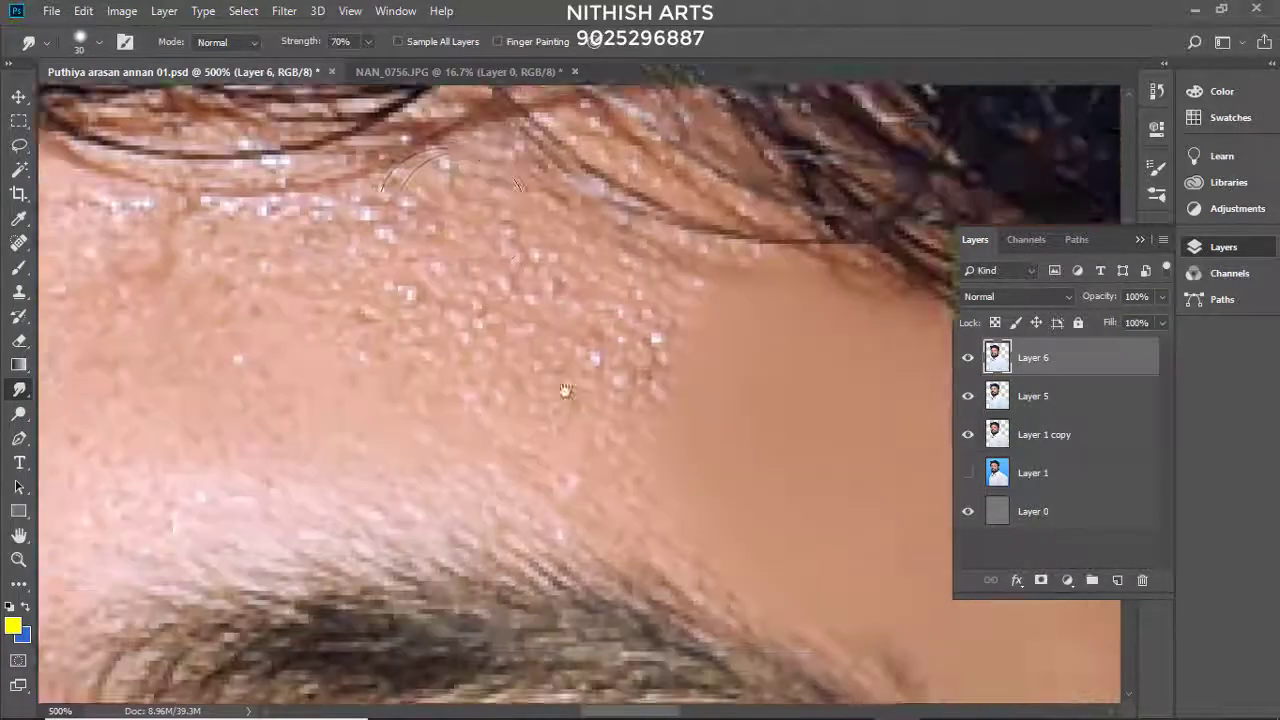
pyautogui.scroll(2, 585, 385)
pyautogui.press(']')
pyautogui.scroll(-2, 628, 343)
pyautogui.scroll(2, 695, 412)
pyautogui.scroll(-1, 694, 412)
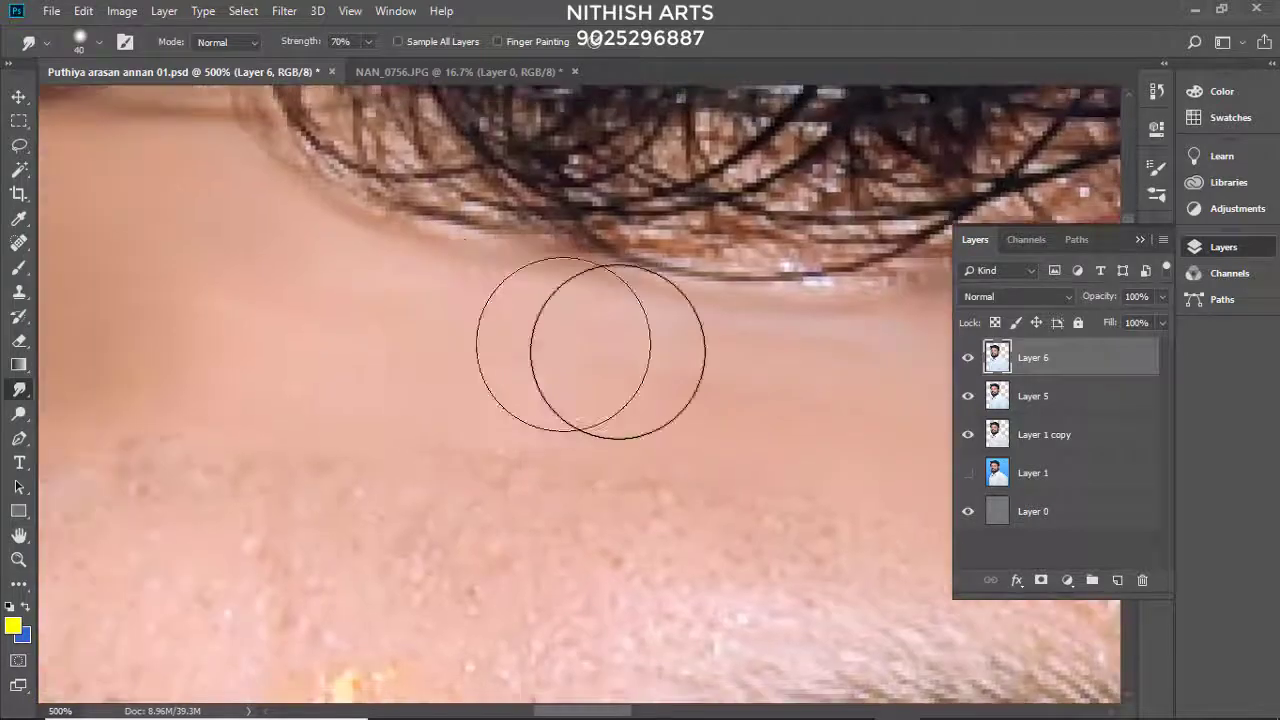
pyautogui.hscroll(-2, 463, 323)
pyautogui.press('[')
pyautogui.hscroll(-2, 543, 286)
pyautogui.hscroll(2, 495, 305)
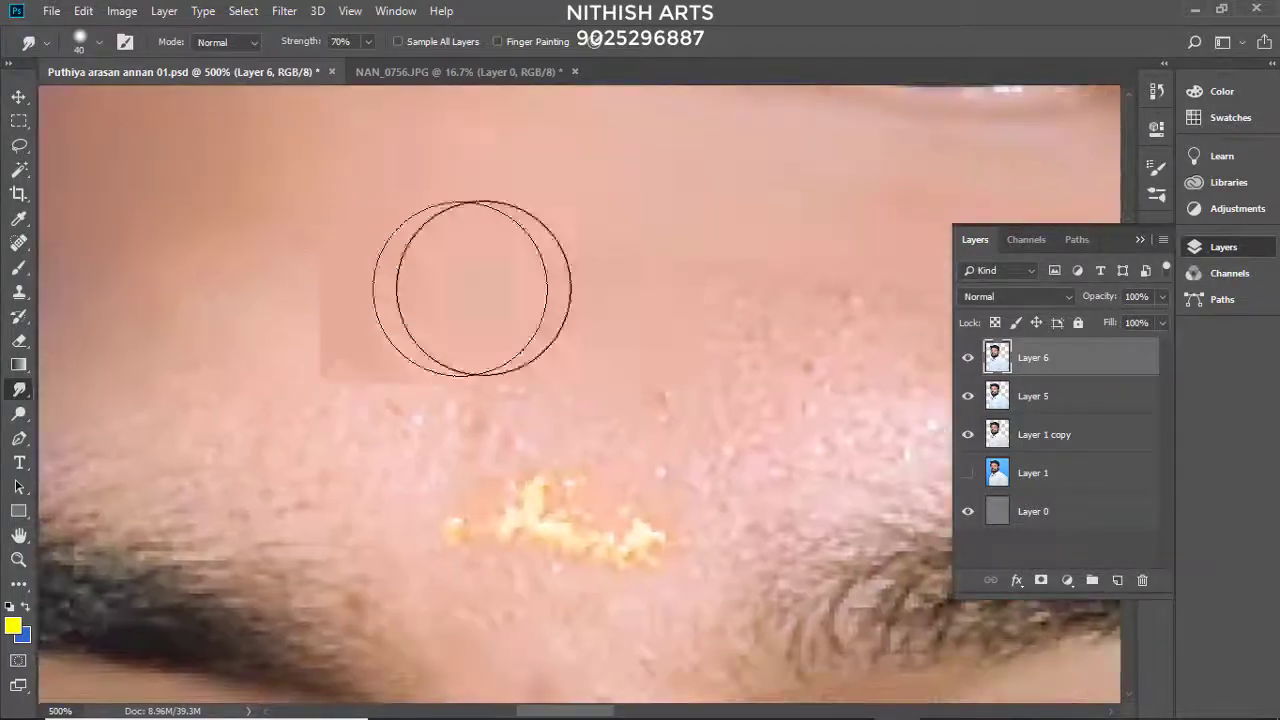
pyautogui.hscroll(3, 470, 275)
pyautogui.press(']')
pyautogui.scroll(1, 570, 265)
pyautogui.hscroll(-1, 600, 270)
pyautogui.hscroll(-2, 500, 290)
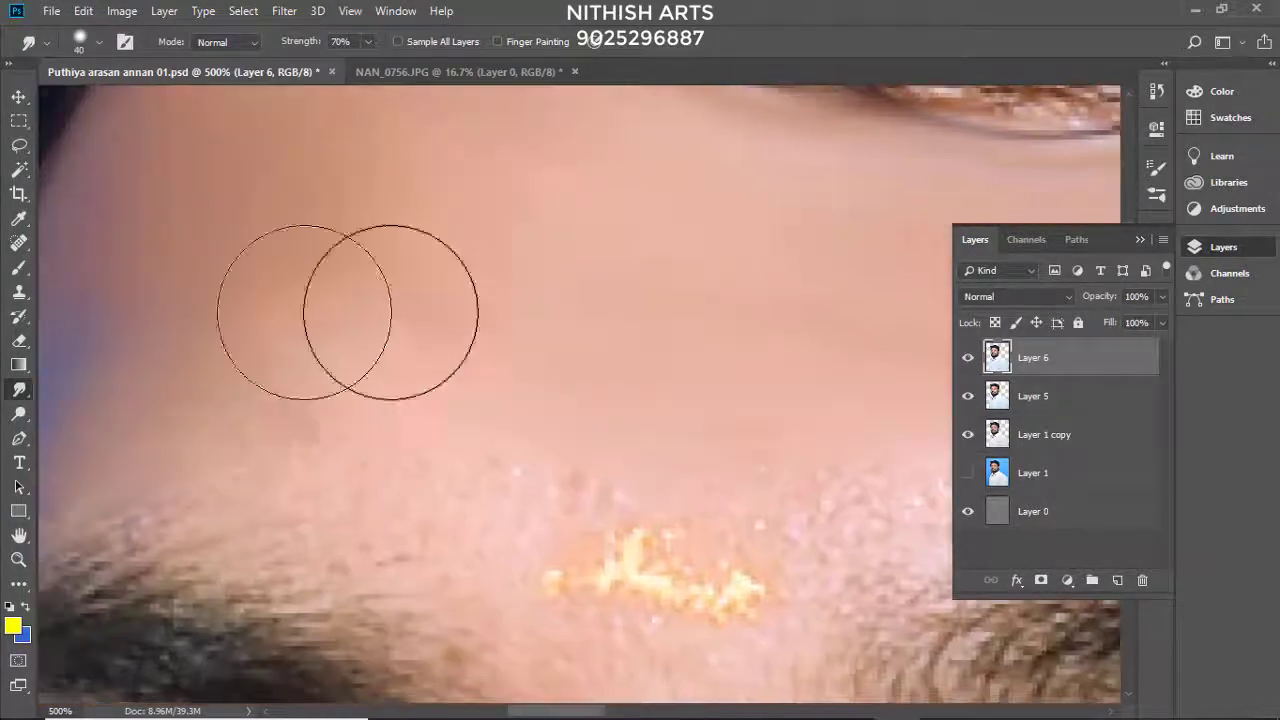
pyautogui.scroll(-1, 400, 320)
pyautogui.press('[')
pyautogui.hscroll(-1, 420, 320)
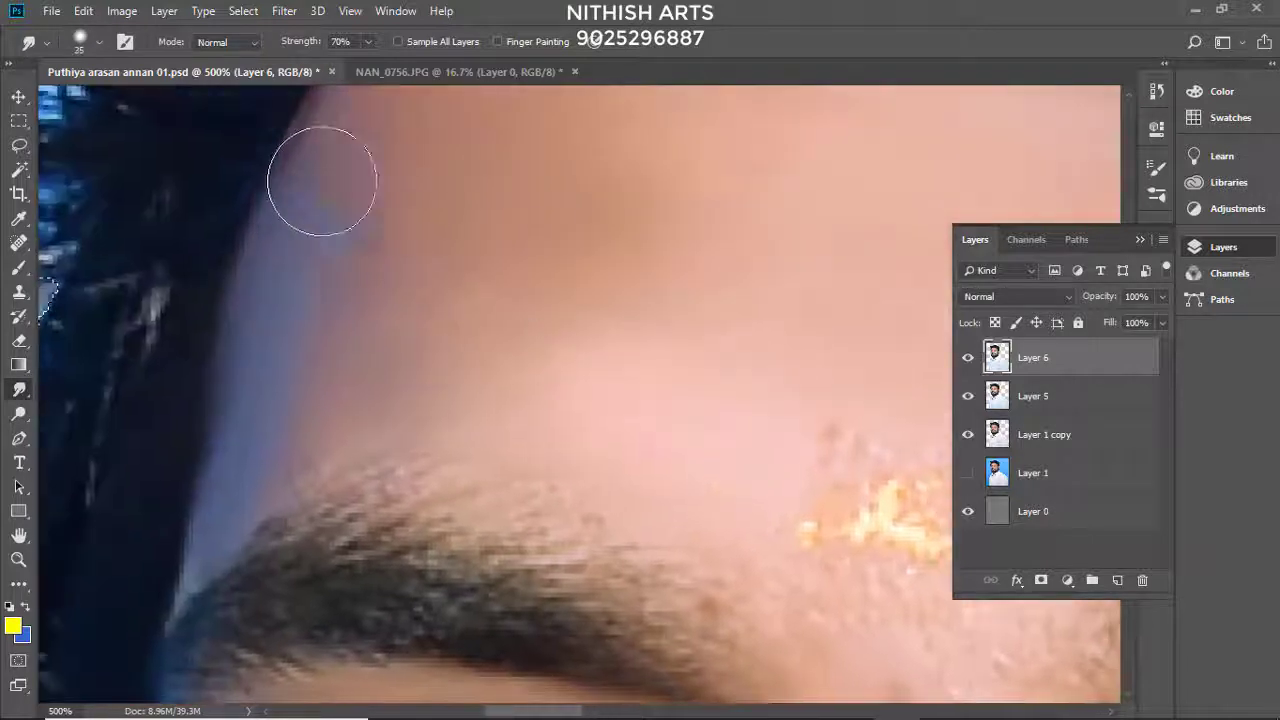
pyautogui.scroll(1, 391, 423)
pyautogui.press(']')
pyautogui.scroll(2, 440, 363)
pyautogui.scroll(-2, 320, 340)
pyautogui.scroll(1, 445, 257)
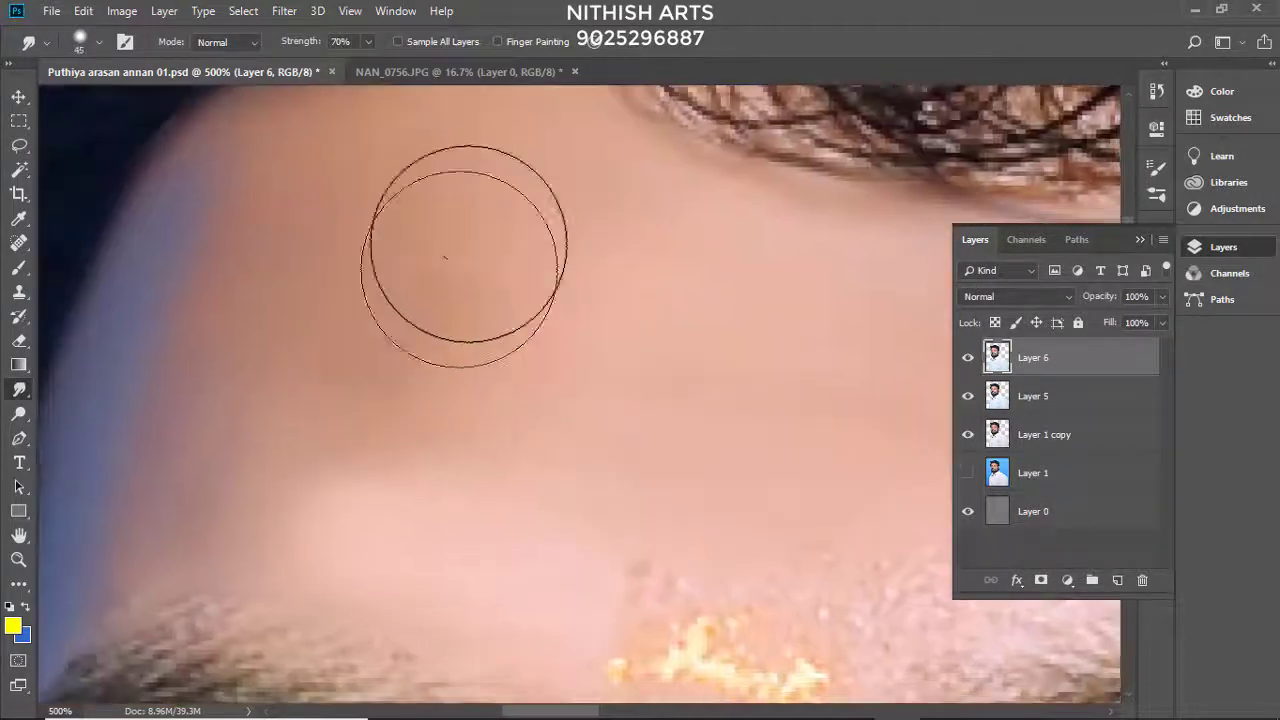
pyautogui.press('[')
pyautogui.press('[')
pyautogui.press('[')
pyautogui.scroll(1, 400, 330)
pyautogui.press('[')
pyautogui.scroll(-3, 534, 234)
pyautogui.hscroll(3, 451, 268)
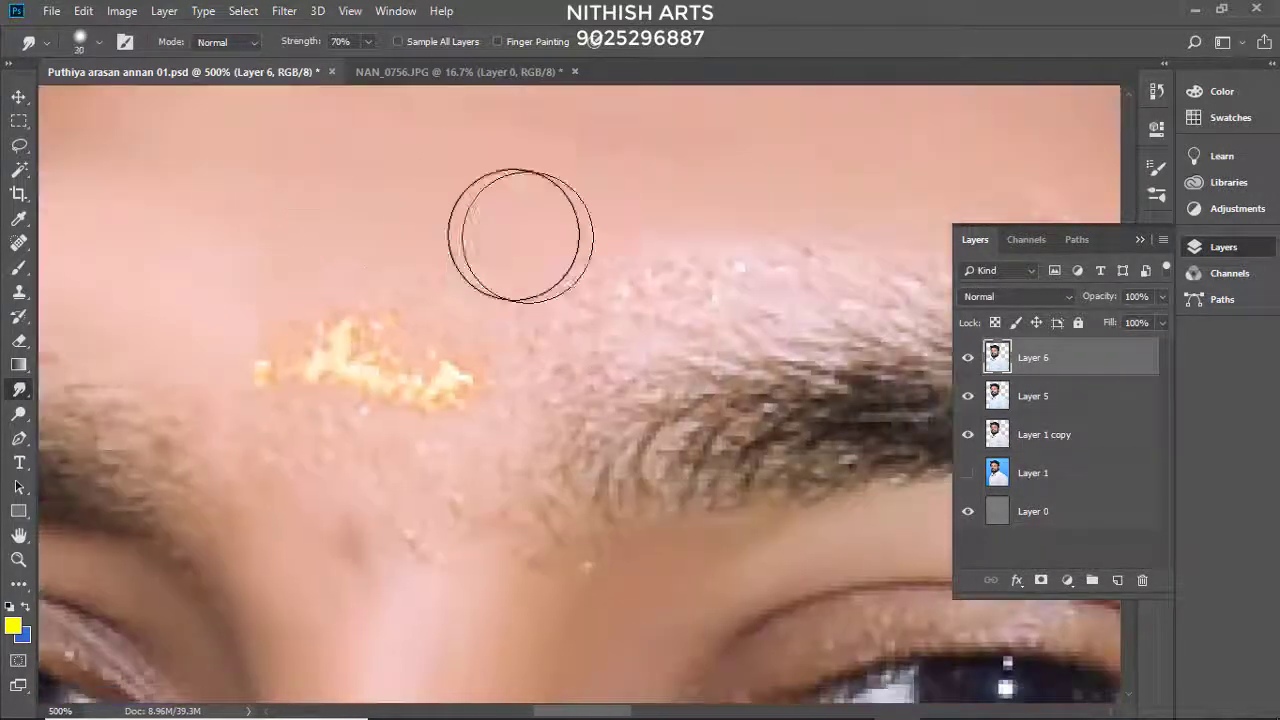
pyautogui.hscroll(3, 658, 232)
pyautogui.press('[')
pyautogui.scroll(2, 449, 229)
pyautogui.scroll(2, 586, 257)
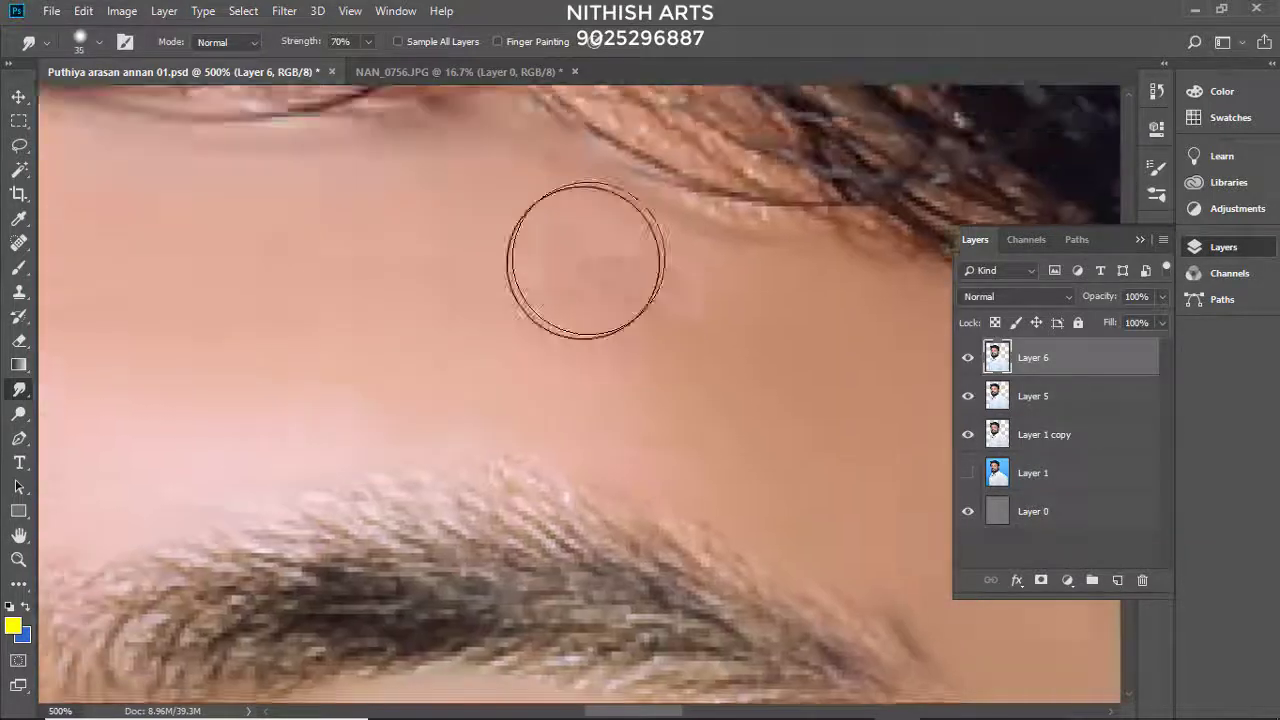
pyautogui.scroll(-3, 508, 212)
pyautogui.hscroll(-3, 508, 212)
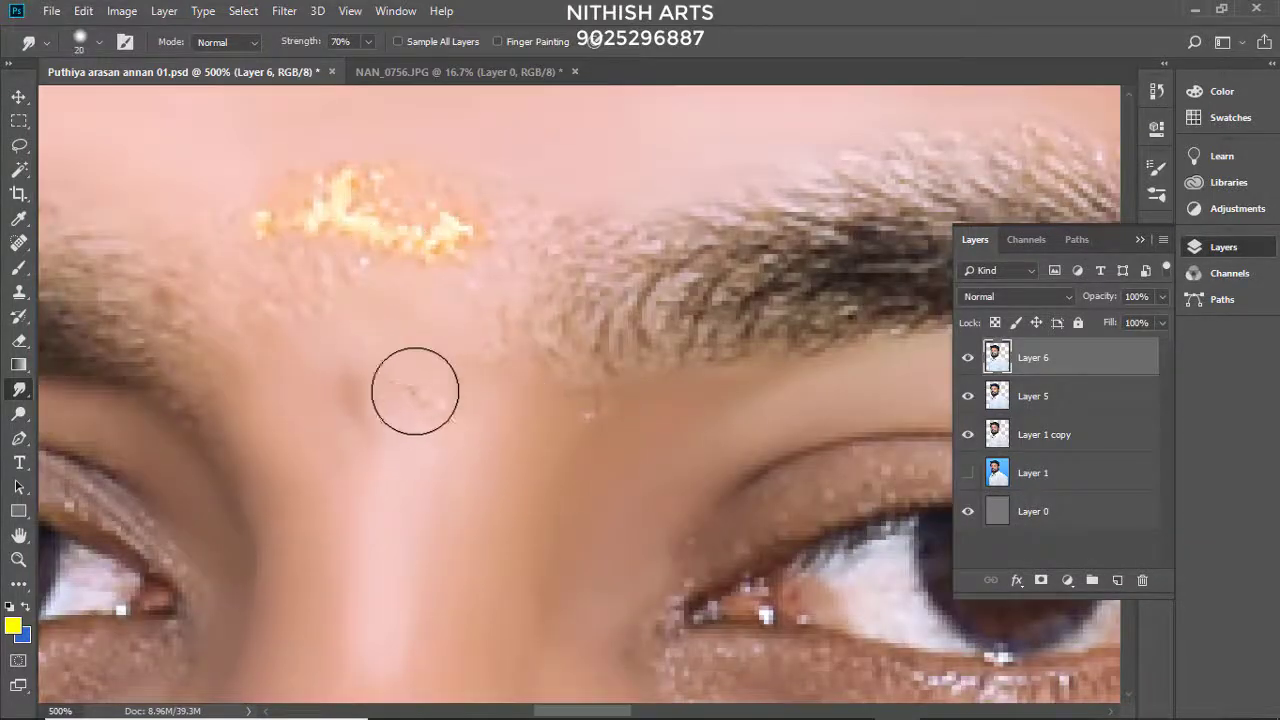
pyautogui.scroll(2, 542, 288)
pyautogui.hscroll(-3, 460, 320)
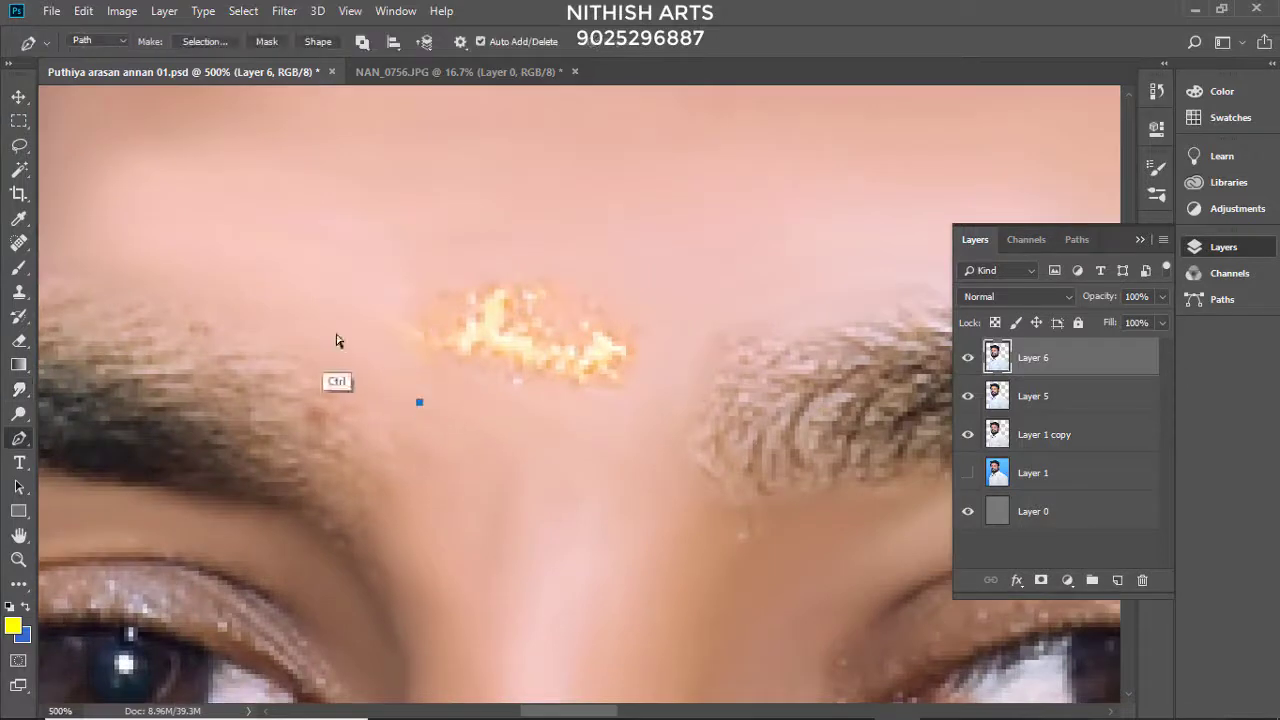
pyautogui.scroll(-2, 480, 417)
pyautogui.scroll(-3, 486, 380)
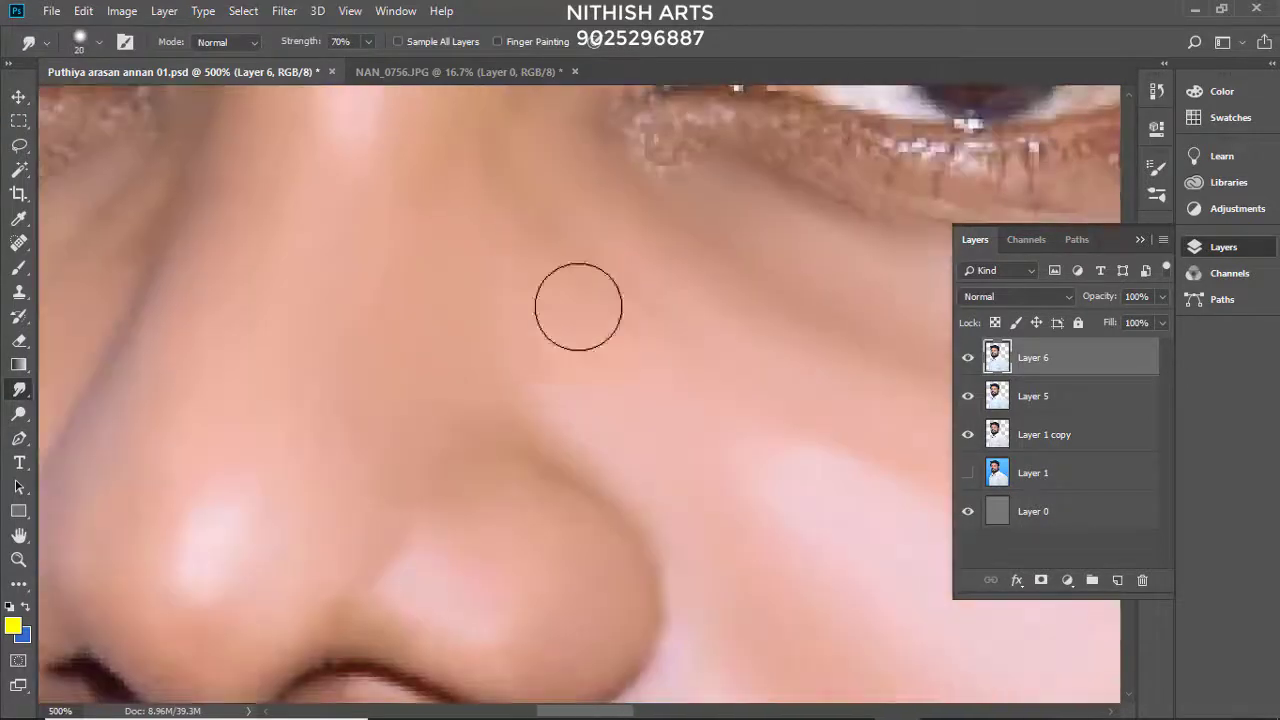
pyautogui.scroll(1, 577, 300)
pyautogui.press('[')
pyautogui.scroll(-1, 600, 230)
pyautogui.scroll(-2, 630, 199)
pyautogui.hscroll(1, 449, 349)
pyautogui.press(']')
pyautogui.scroll(-2, 449, 349)
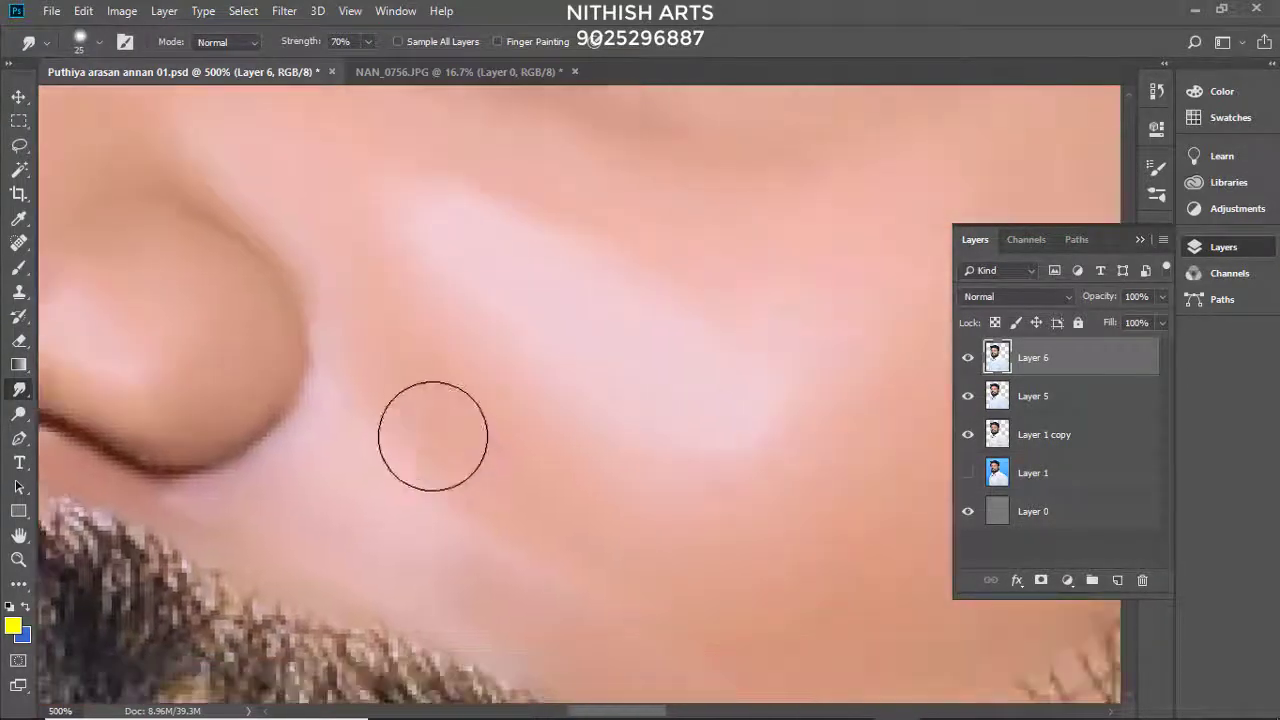
pyautogui.press(']')
pyautogui.hscroll(2, 431, 429)
pyautogui.scroll(1, 404, 420)
pyautogui.hscroll(-1, 404, 420)
pyautogui.scroll(-1, 557, 357)
pyautogui.hscroll(1, 557, 357)
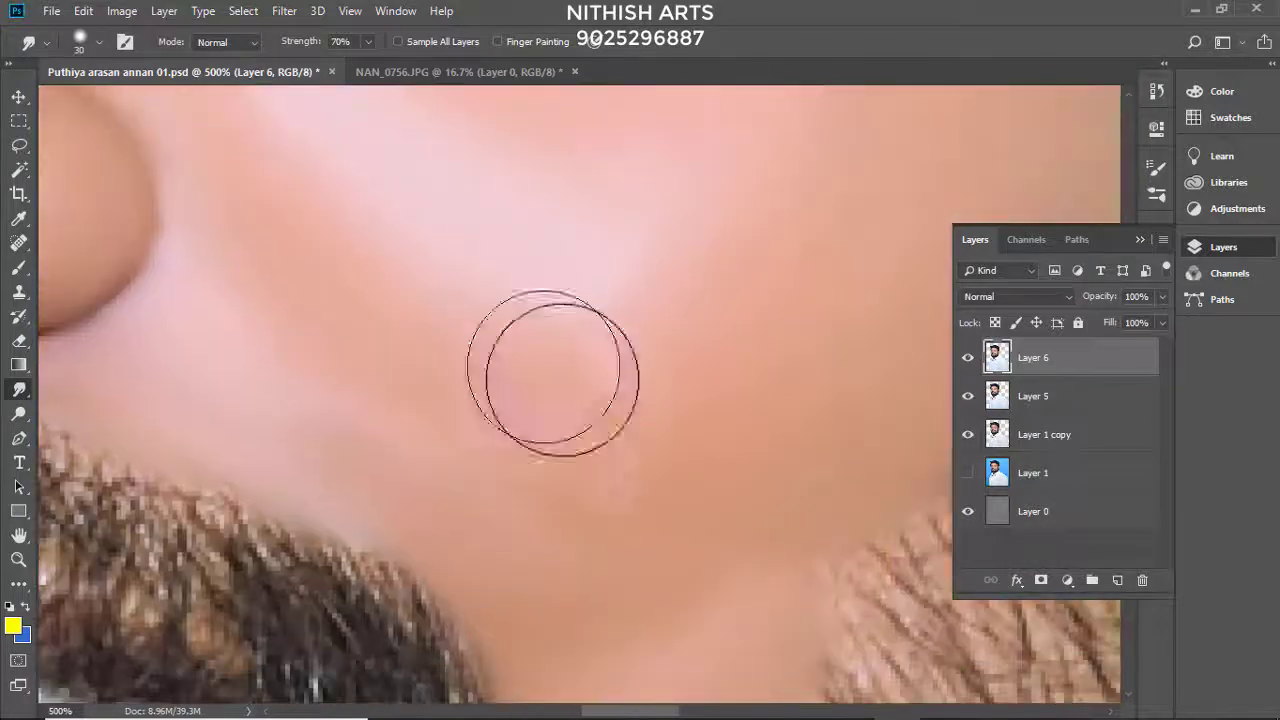
pyautogui.press(']')
pyautogui.press(']')
pyautogui.press(']')
pyautogui.press('[')
pyautogui.scroll(1, 357, 257)
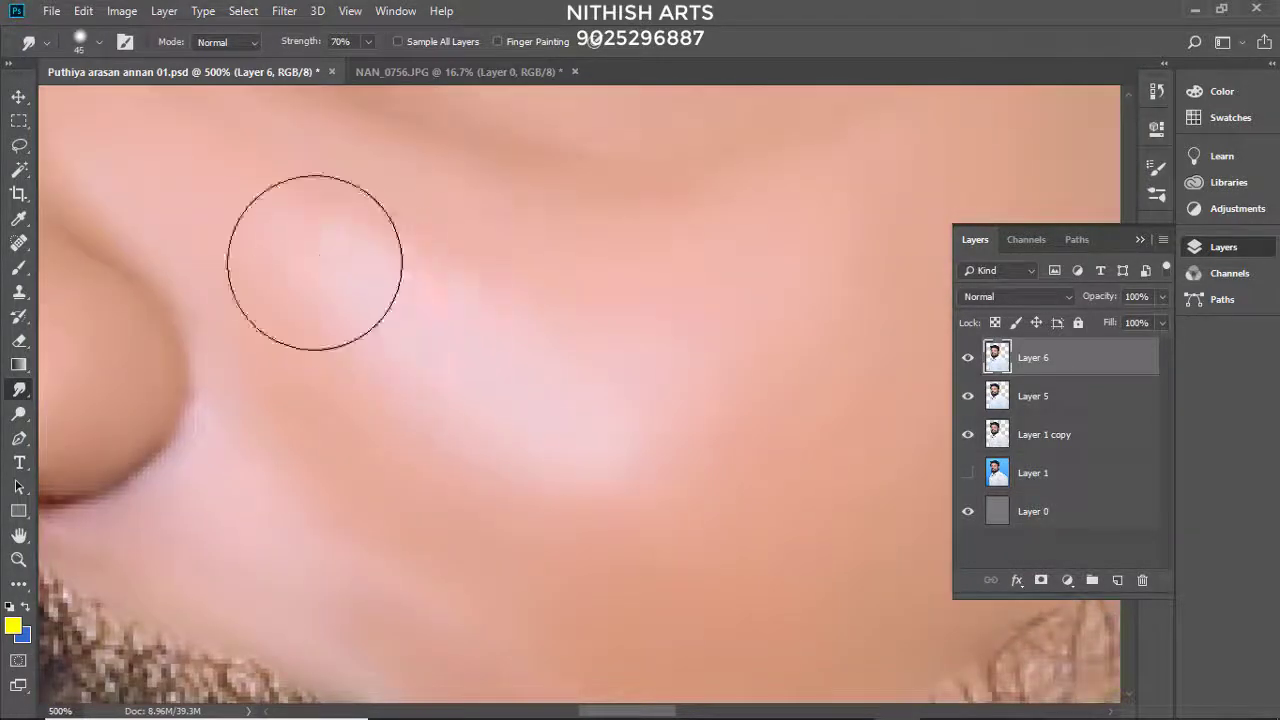
pyautogui.scroll(-1, 700, 305)
pyautogui.scroll(-1, 553, 313)
pyautogui.press('[')
pyautogui.hscroll(-1, 322, 318)
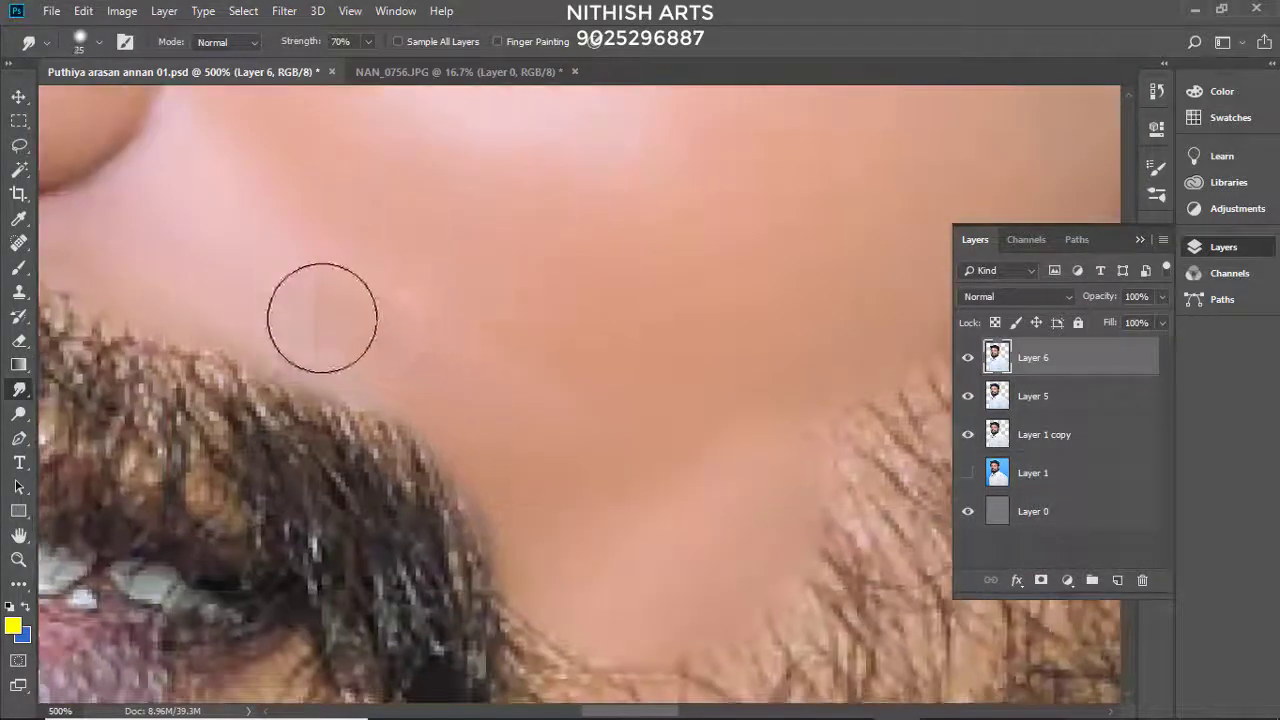
pyautogui.scroll(-1, 529, 272)
pyautogui.scroll(2, 506, 286)
pyautogui.moveTo(506, 286)
pyautogui.mouseDown()
pyautogui.moveTo(523, 423)
pyautogui.moveTo(557, 346)
pyautogui.moveTo(814, 291)
pyautogui.mouseUp()
# Step: Pan the view up to the mouth while fine-tuning the smudge brush size
pyautogui.scroll(1, 614, 280)
pyautogui.scroll(-3, 509, 294)
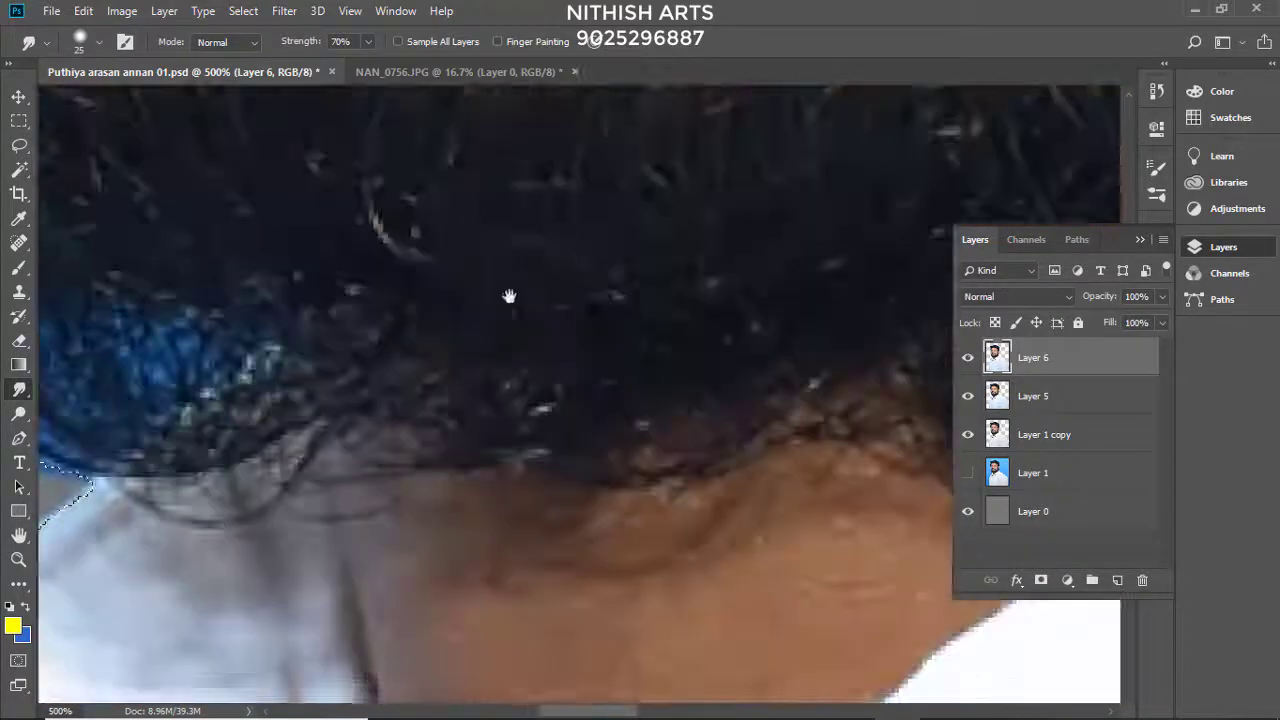
pyautogui.scroll(-2, 438, 303)
pyautogui.scroll(-2, 438, 303)
pyautogui.hscroll(-1, 497, 266)
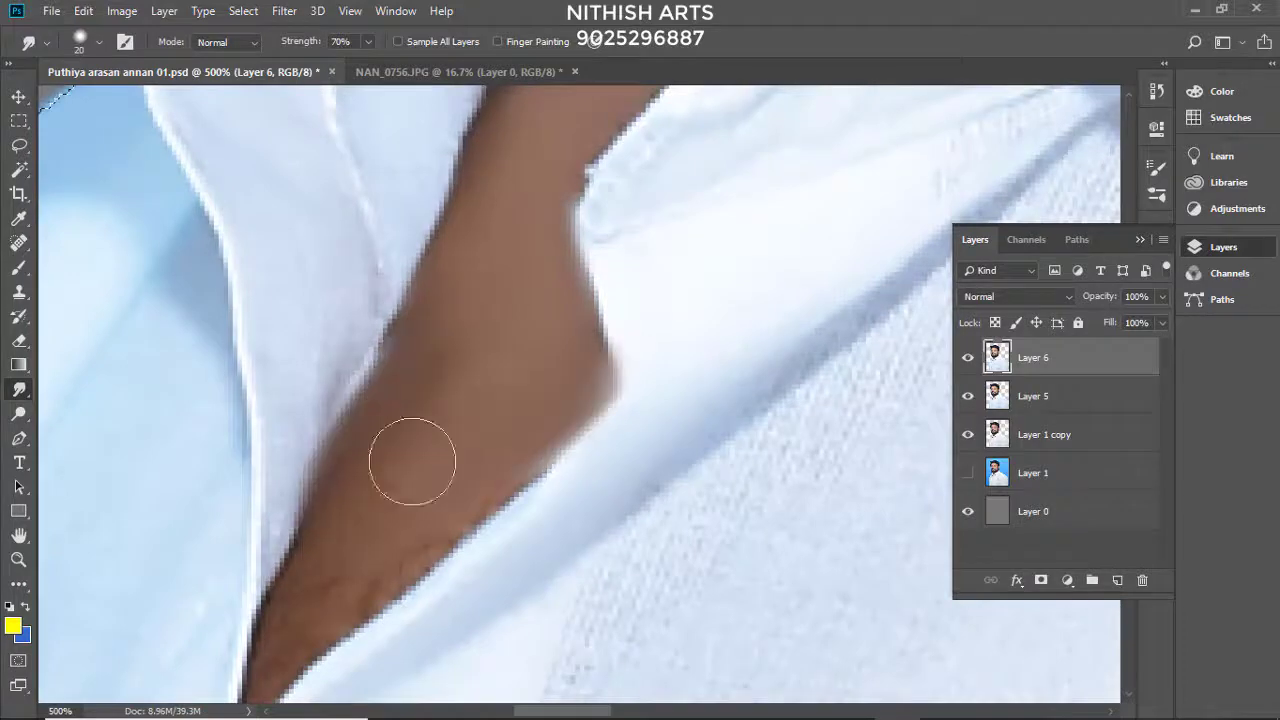
pyautogui.press(']')
pyautogui.scroll(2, 400, 465)
pyautogui.scroll(2, 443, 329)
pyautogui.press('[')
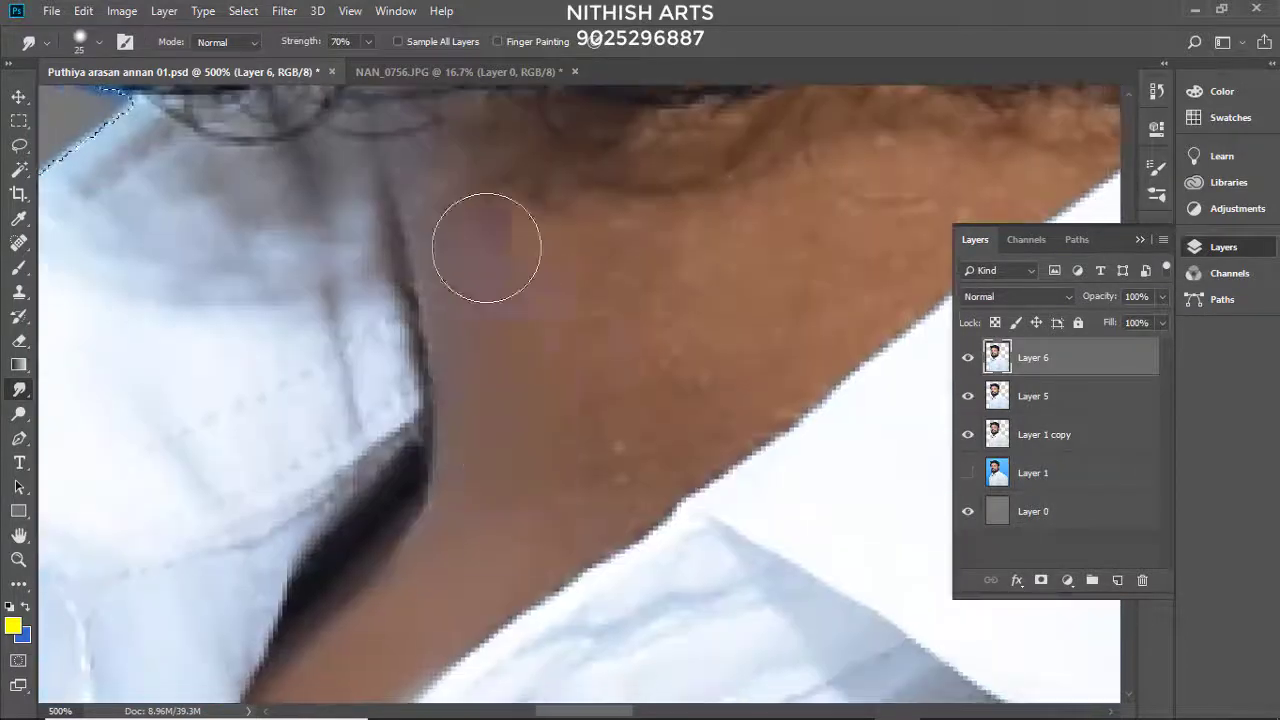
pyautogui.scroll(-2, 540, 400)
pyautogui.scroll(3, 420, 300)
pyautogui.hscroll(1, 500, 250)
pyautogui.press(']')
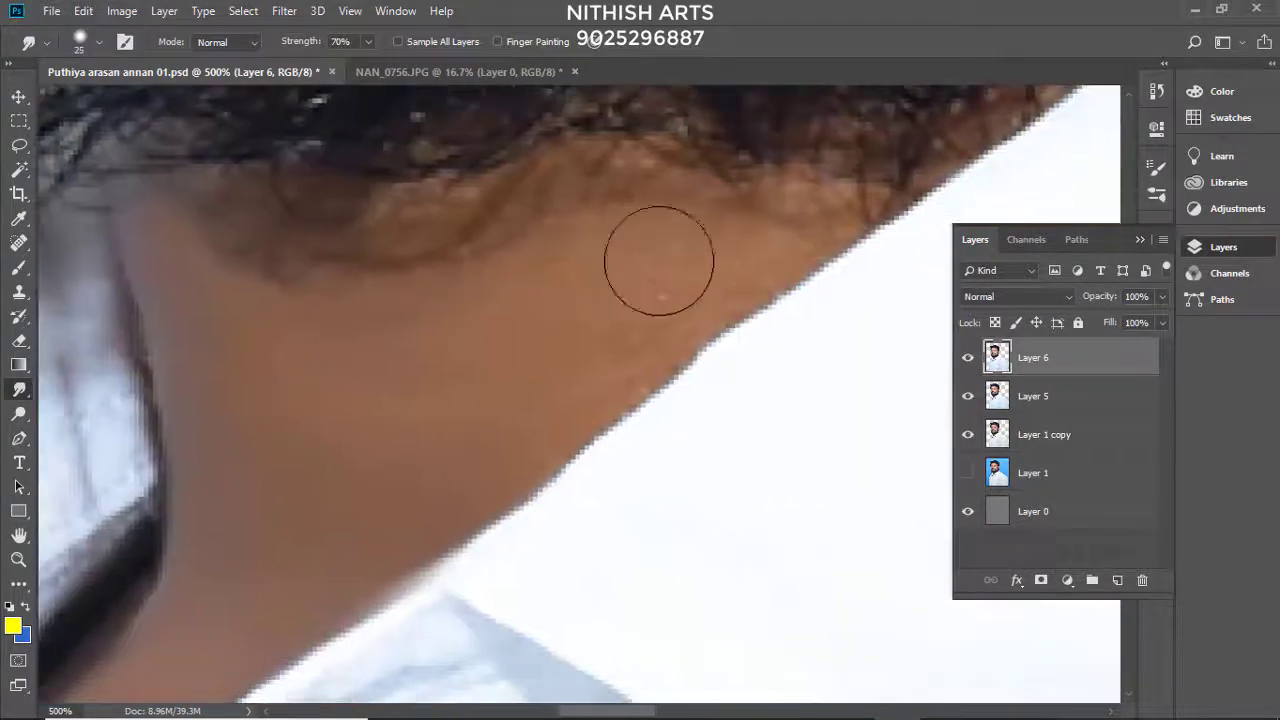
pyautogui.scroll(3, 341, 353)
pyautogui.scroll(-1, 551, 329)
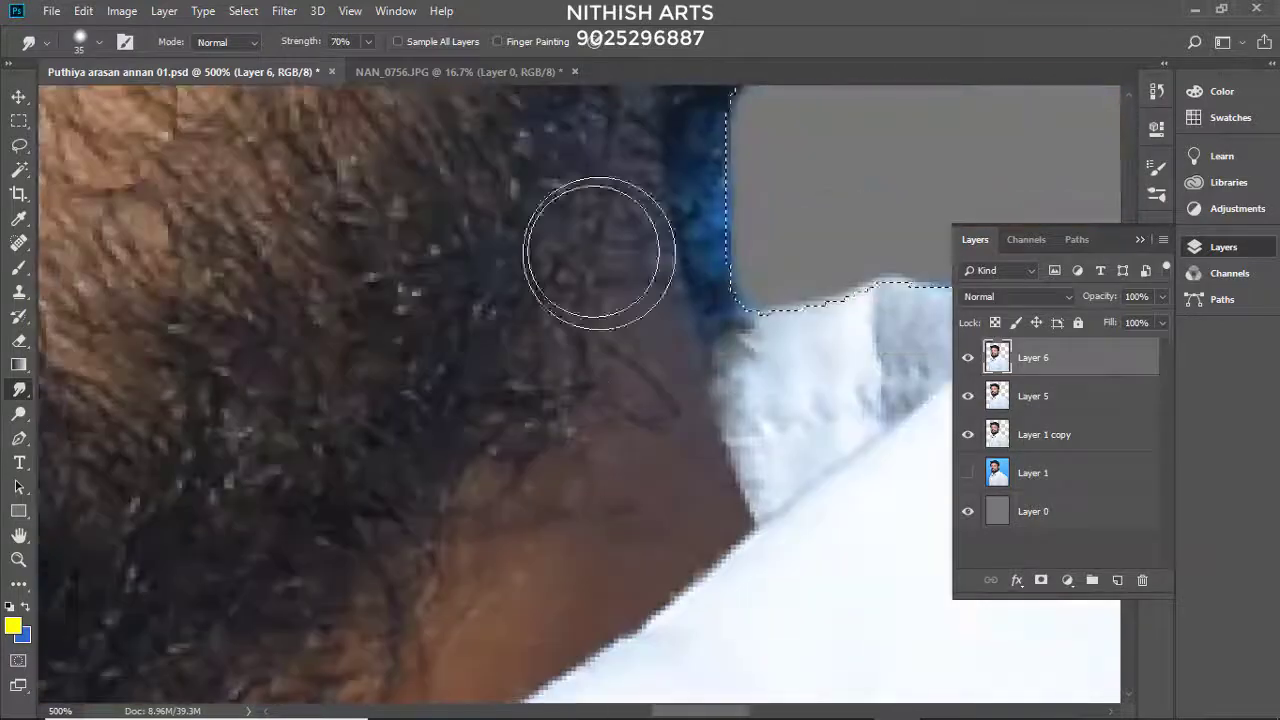
pyautogui.scroll(-2, 606, 400)
pyautogui.hscroll(-1, 588, 412)
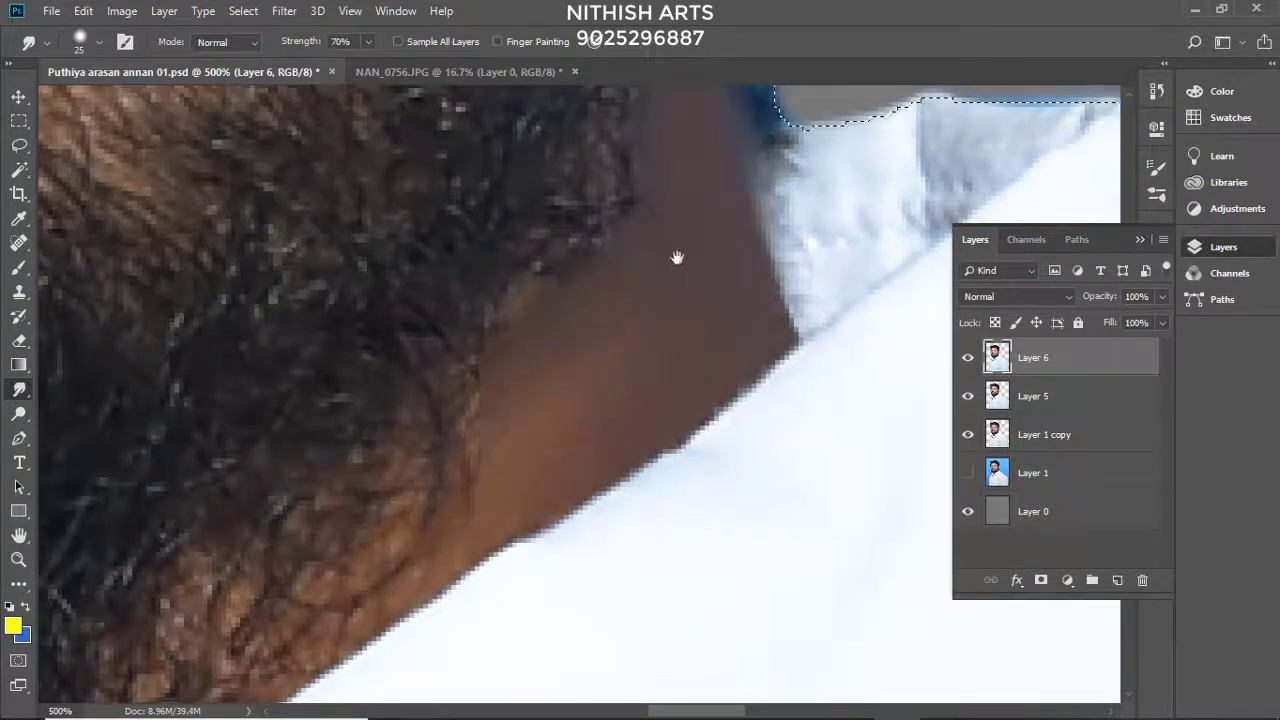
pyautogui.scroll(5, 600, 330)
pyautogui.scroll(-2, 517, 130)
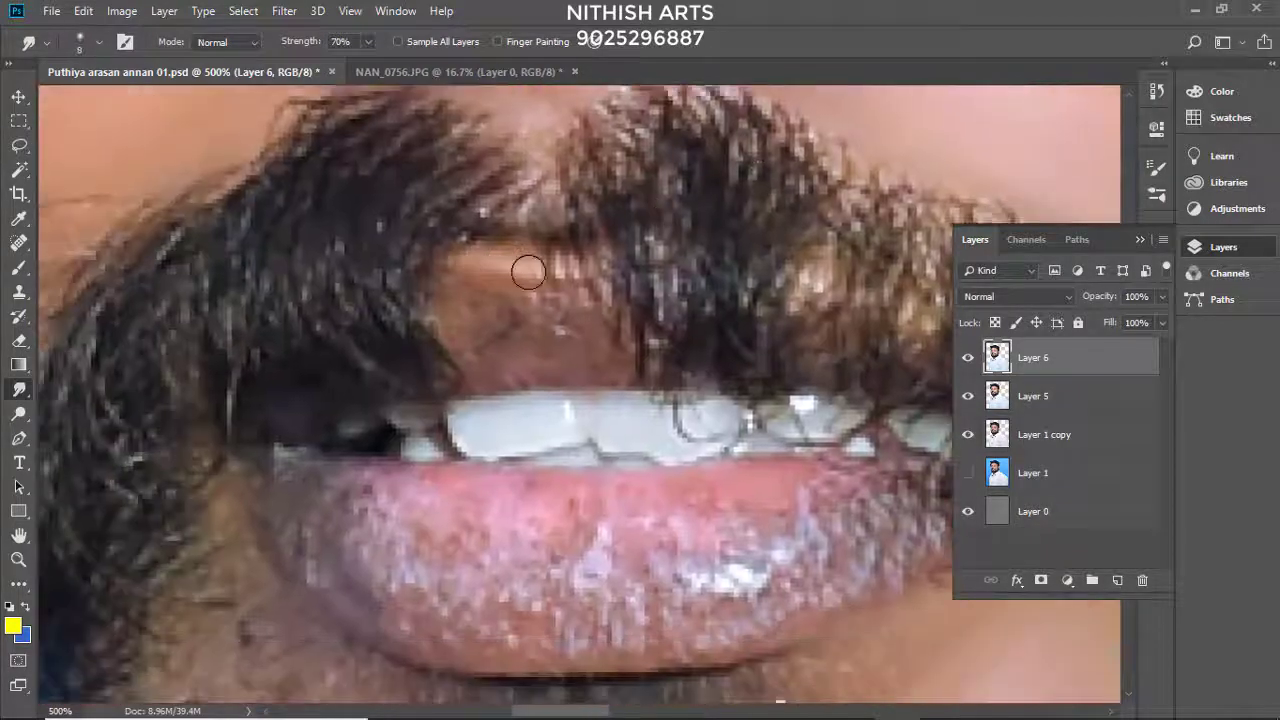
# Step: Stamp all visible layers into a new Layer 7 and slightly enlarge the smudge brush
pyautogui.hotkey('ctrl', 'shift', 'alt', 'e')
pyautogui.scroll(-1, 541, 271)
pyautogui.rightClick(500, 240)
pyautogui.press('Return')
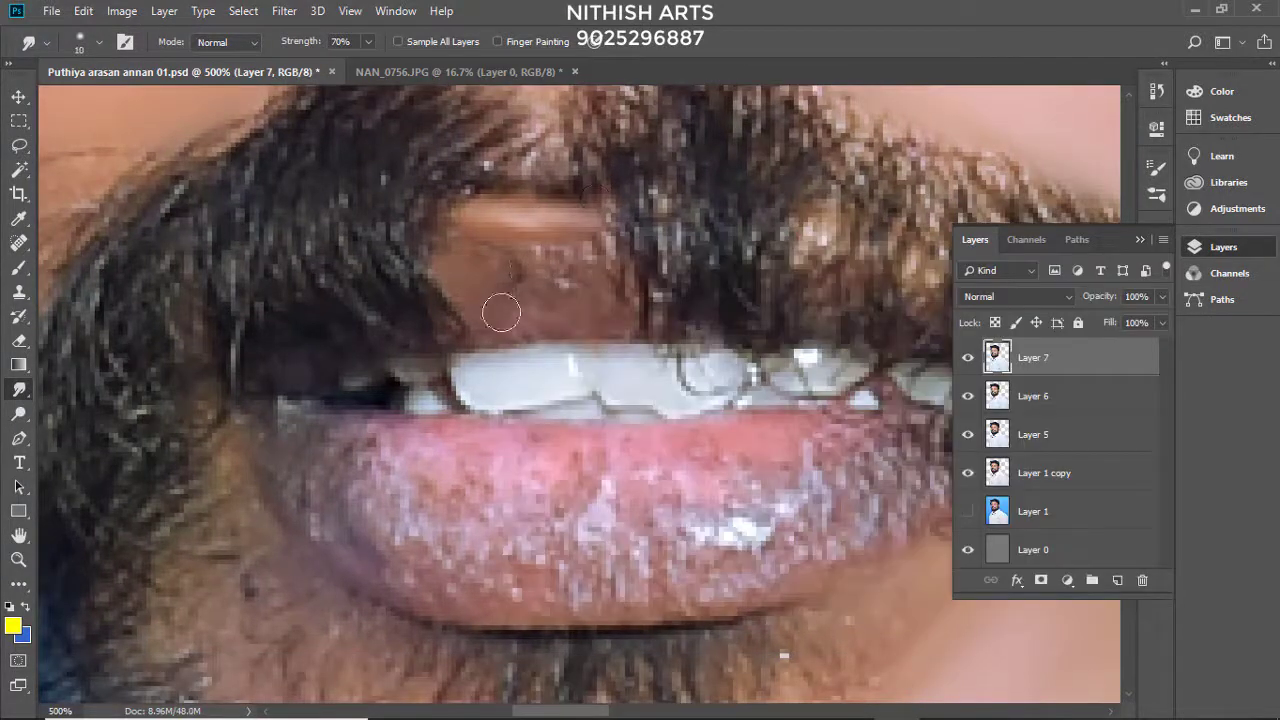
# Step: Smudge the lower lip's texture and glossy highlight into smooth paint
pyautogui.scroll(-2, 400, 435)
pyautogui.hscroll(2, 366, 443)
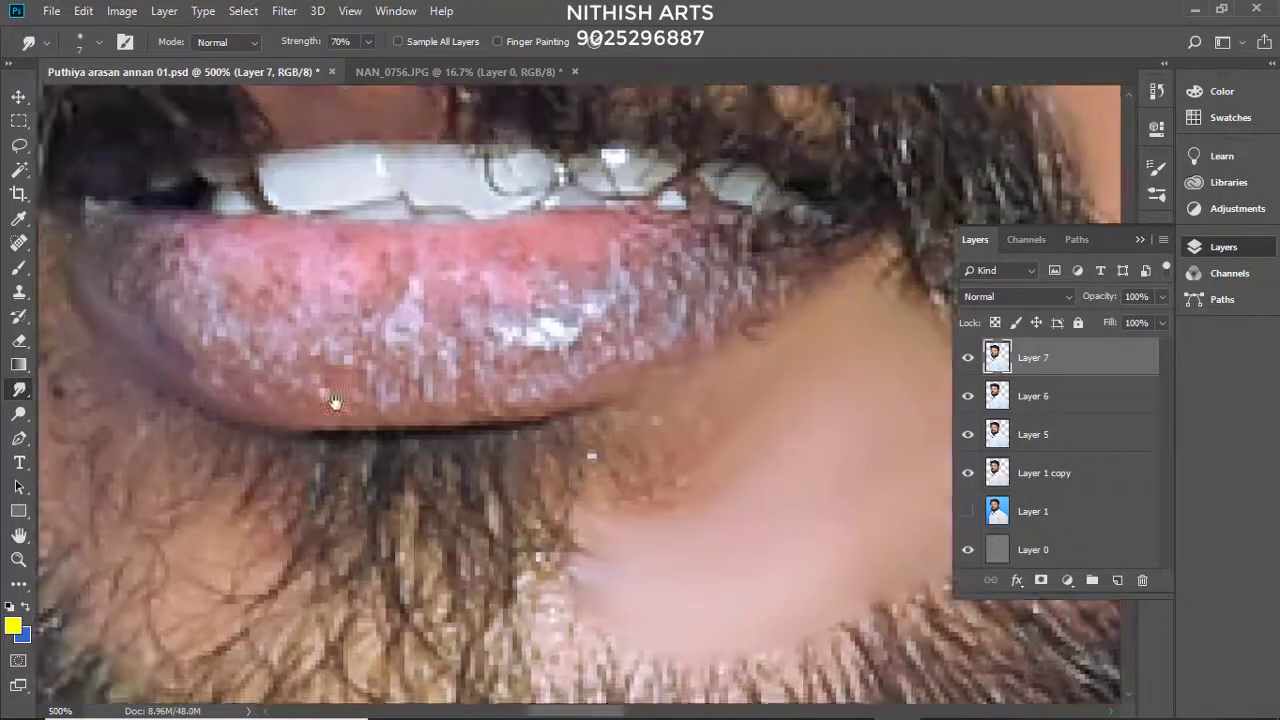
pyautogui.scroll(-1, 340, 370)
pyautogui.scroll(1, 480, 290)
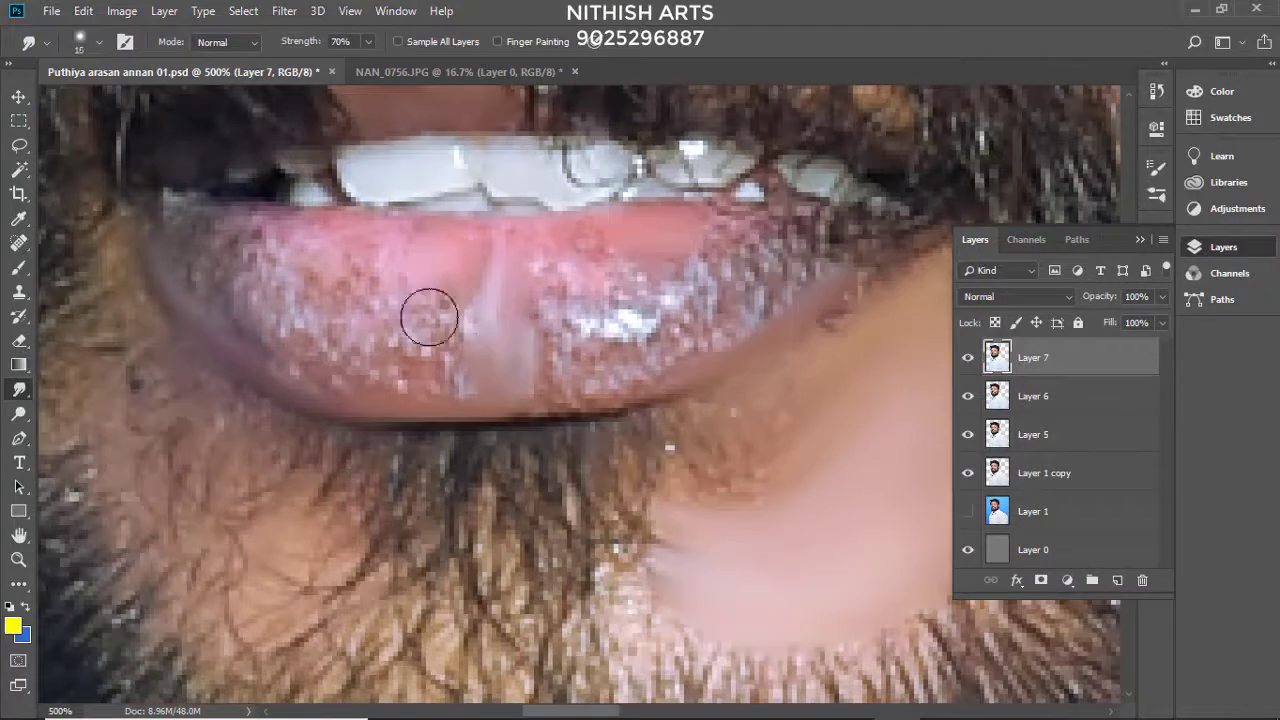
pyautogui.moveTo(380, 291)
pyautogui.mouseDown()
pyautogui.moveTo(443, 336)
pyautogui.moveTo(133, 283)
pyautogui.mouseUp()
pyautogui.moveTo(391, 223)
pyautogui.mouseDown()
pyautogui.moveTo(483, 300)
pyautogui.moveTo(578, 258)
pyautogui.moveTo(560, 251)
pyautogui.mouseUp()
pyautogui.moveTo(450, 225); pyautogui.dragTo(538, 236)
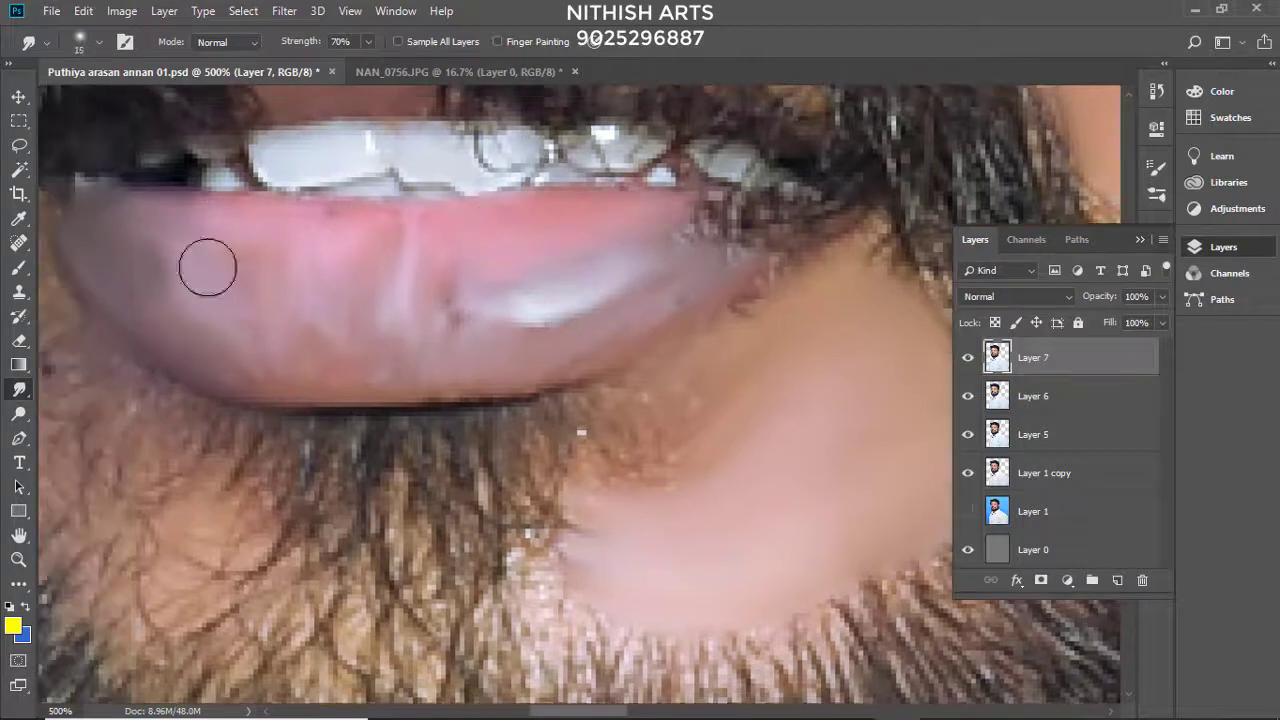
pyautogui.moveTo(207, 267); pyautogui.dragTo(399, 354)
pyautogui.moveTo(544, 329); pyautogui.dragTo(710, 208)
pyautogui.press('[')
pyautogui.press('[')
pyautogui.moveTo(261, 157); pyautogui.dragTo(396, 242)
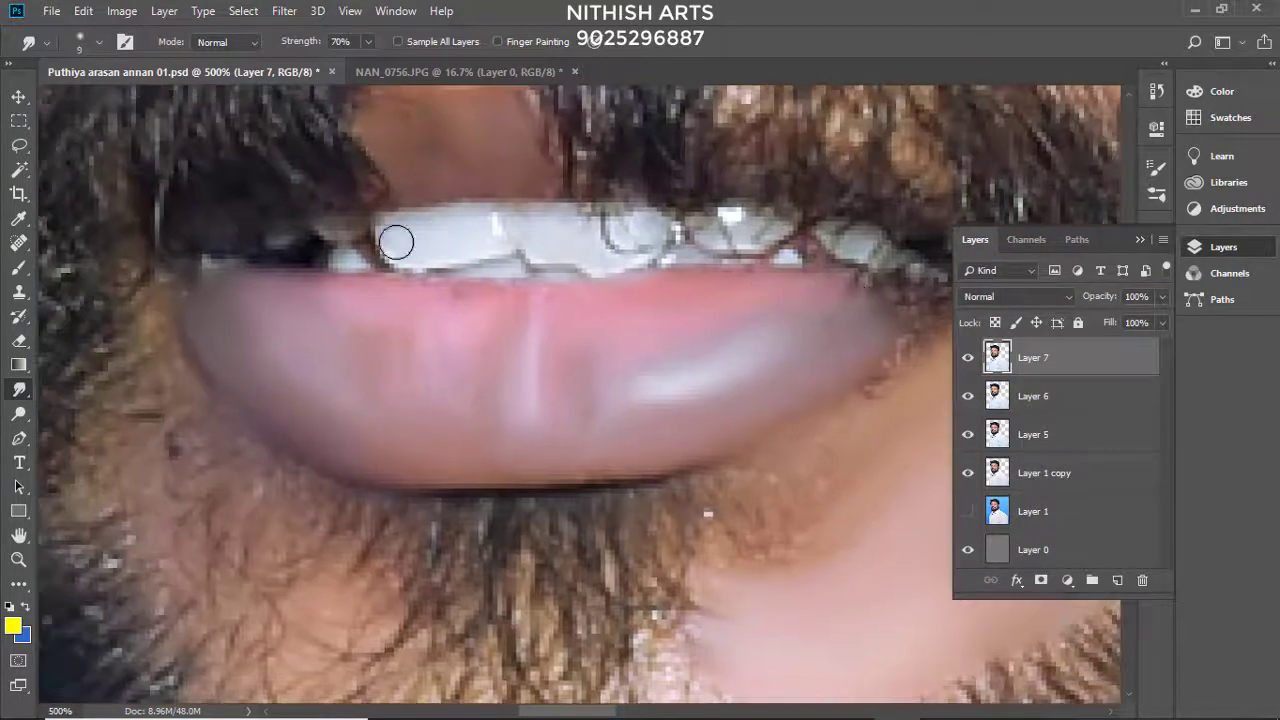
pyautogui.scroll(2, 560, 262)
pyautogui.scroll(6, 563, 266)
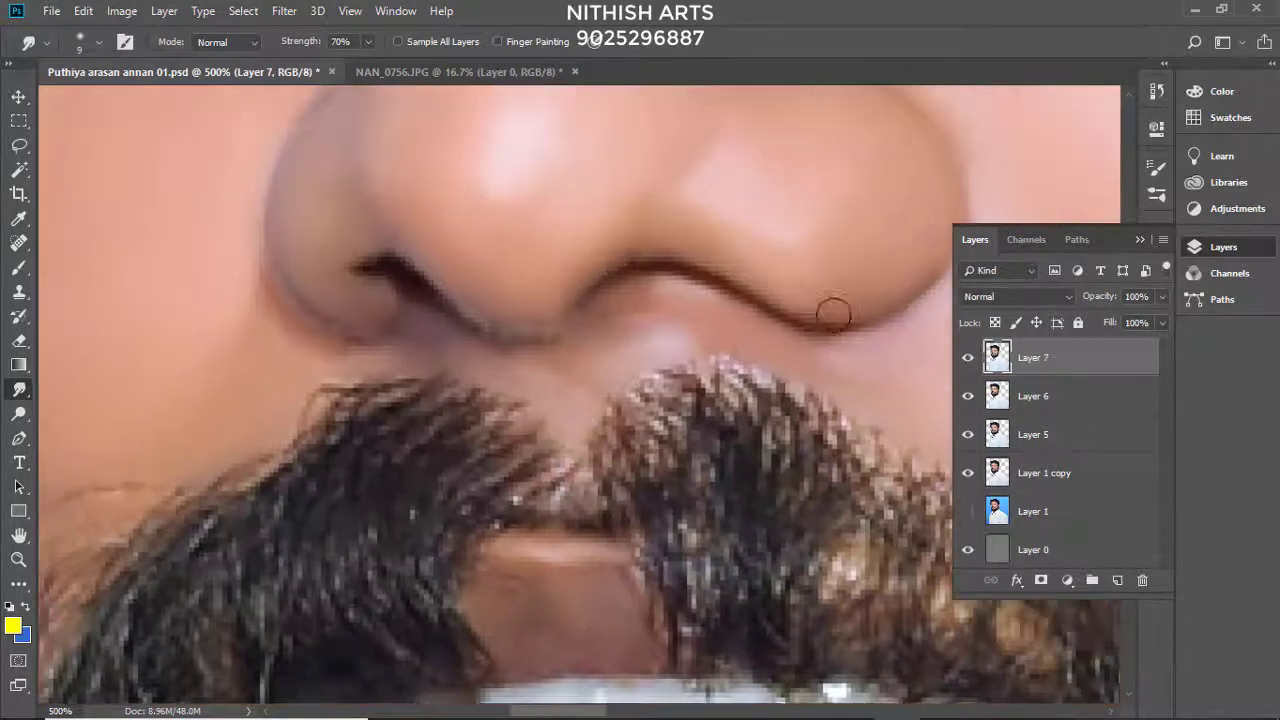
# Step: Set the Smudge tool to a smaller, soft brush
pyautogui.scroll(3, 571, 352)
pyautogui.scroll(4, 391, 306)
pyautogui.rightClick(453, 220)
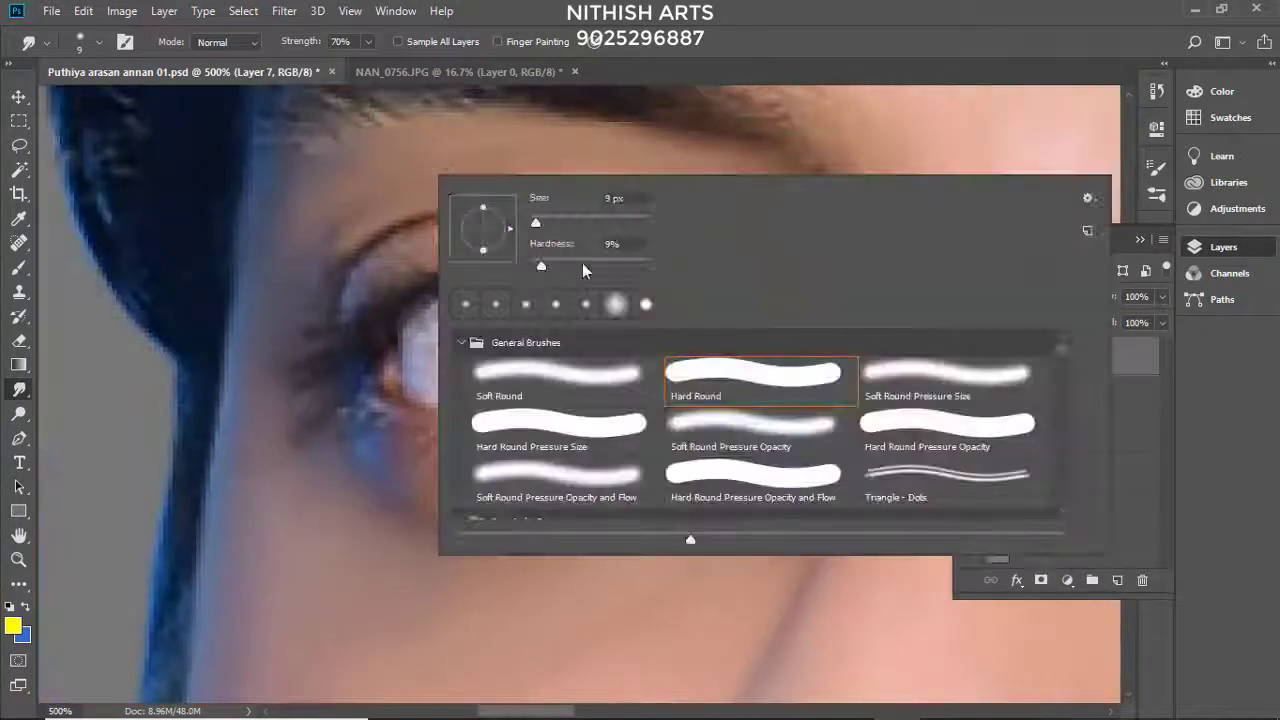
pyautogui.click(370, 281)
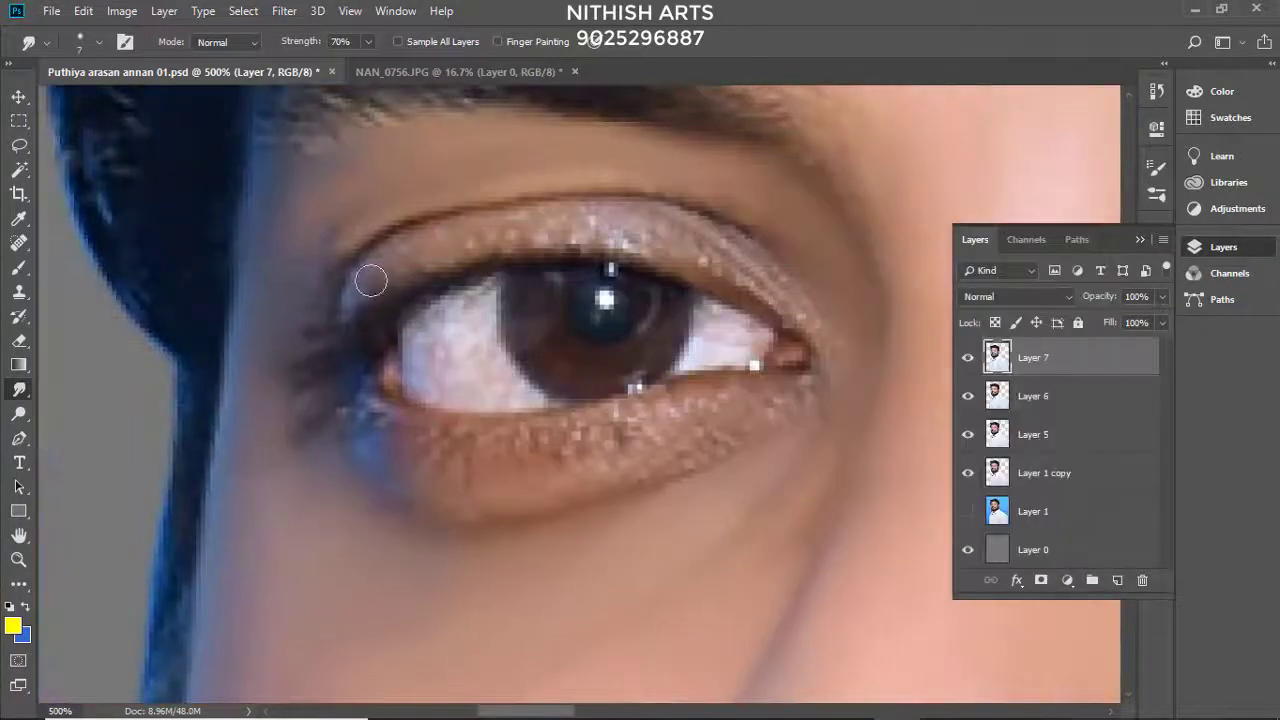
pyautogui.rightClick(704, 234)
pyautogui.press('Escape')
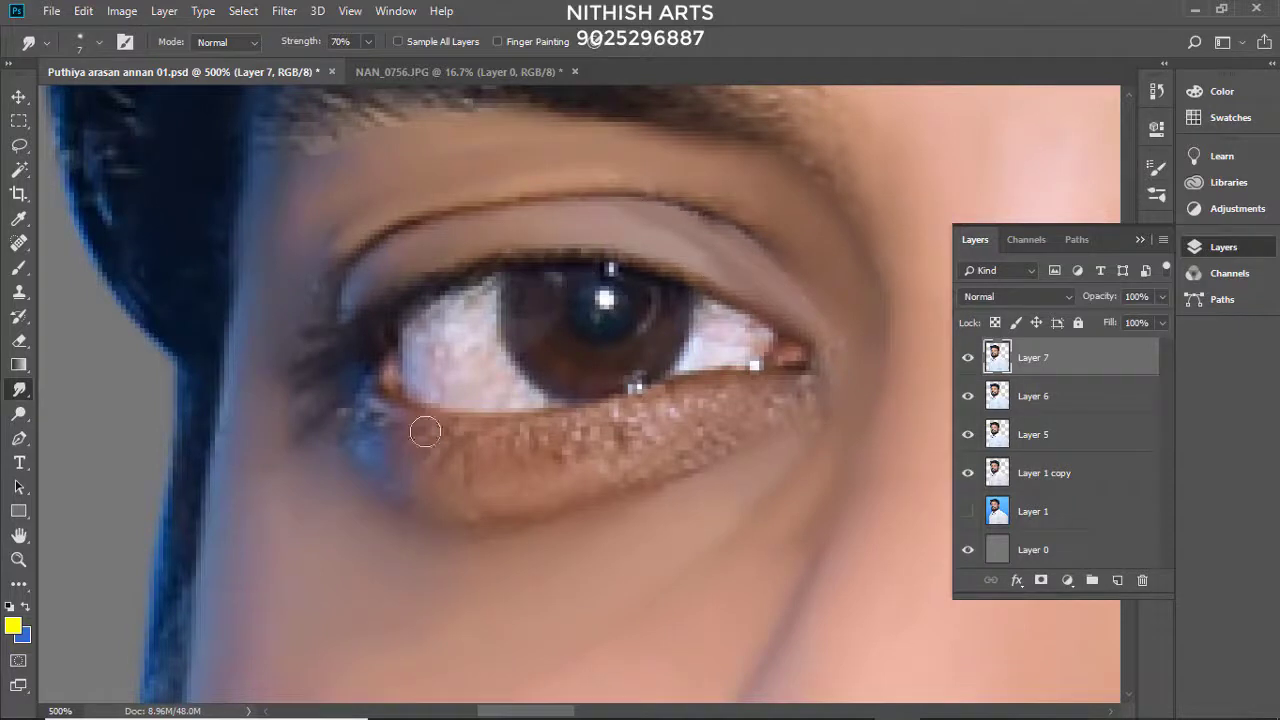
# Step: Smudge the under-eye skin and lower lashes smooth, enlarging the brush to 10
pyautogui.moveTo(491, 504); pyautogui.dragTo(683, 431)
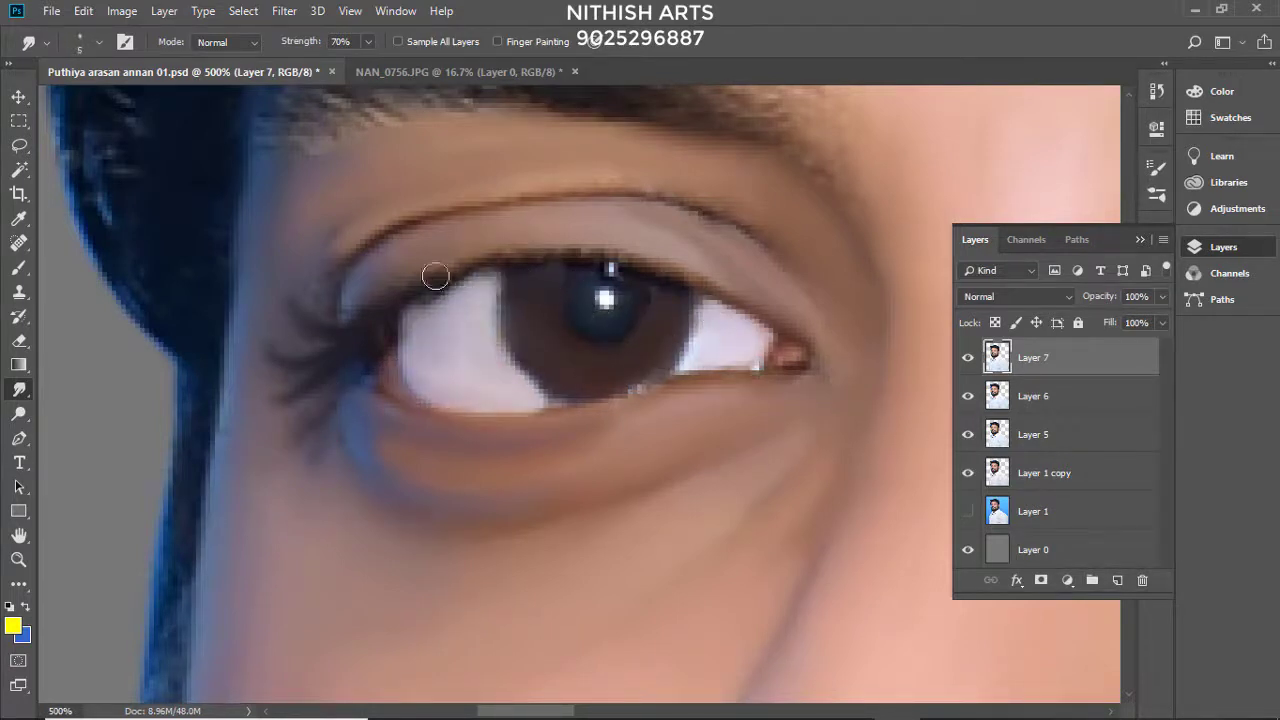
pyautogui.press(']')
pyautogui.press(']')
pyautogui.press(']')
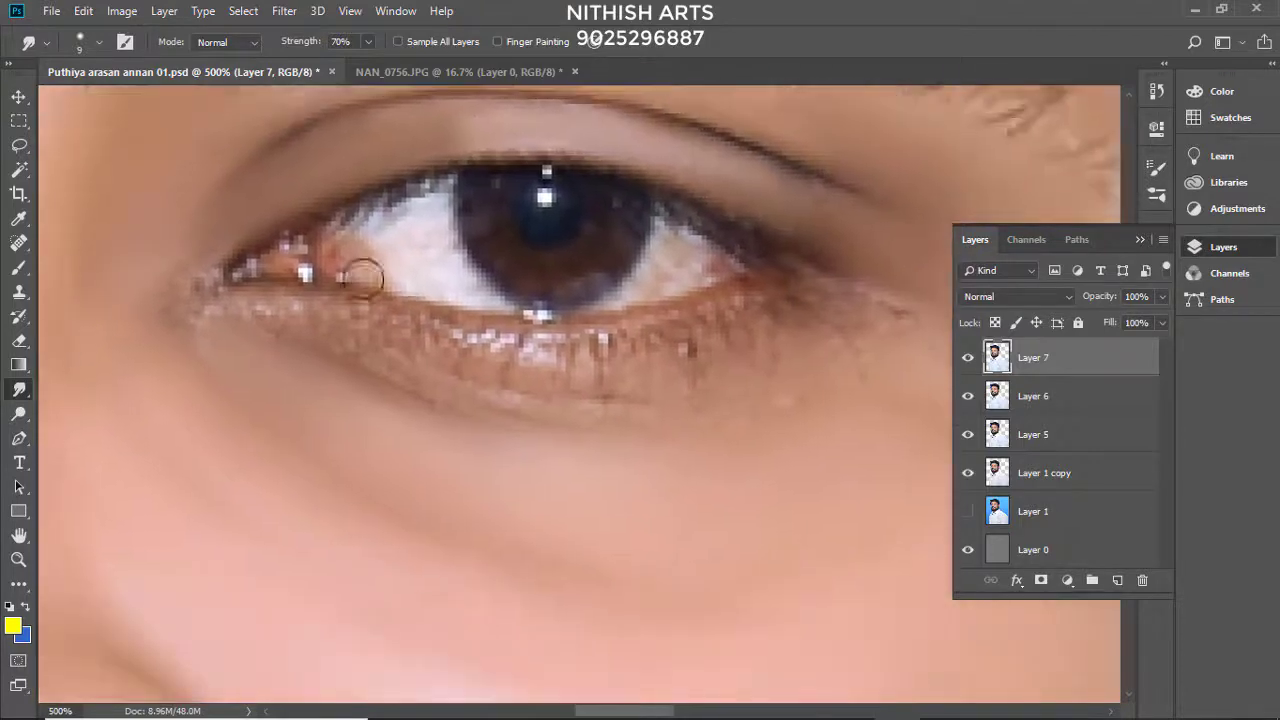
pyautogui.moveTo(329, 335); pyautogui.dragTo(557, 349)
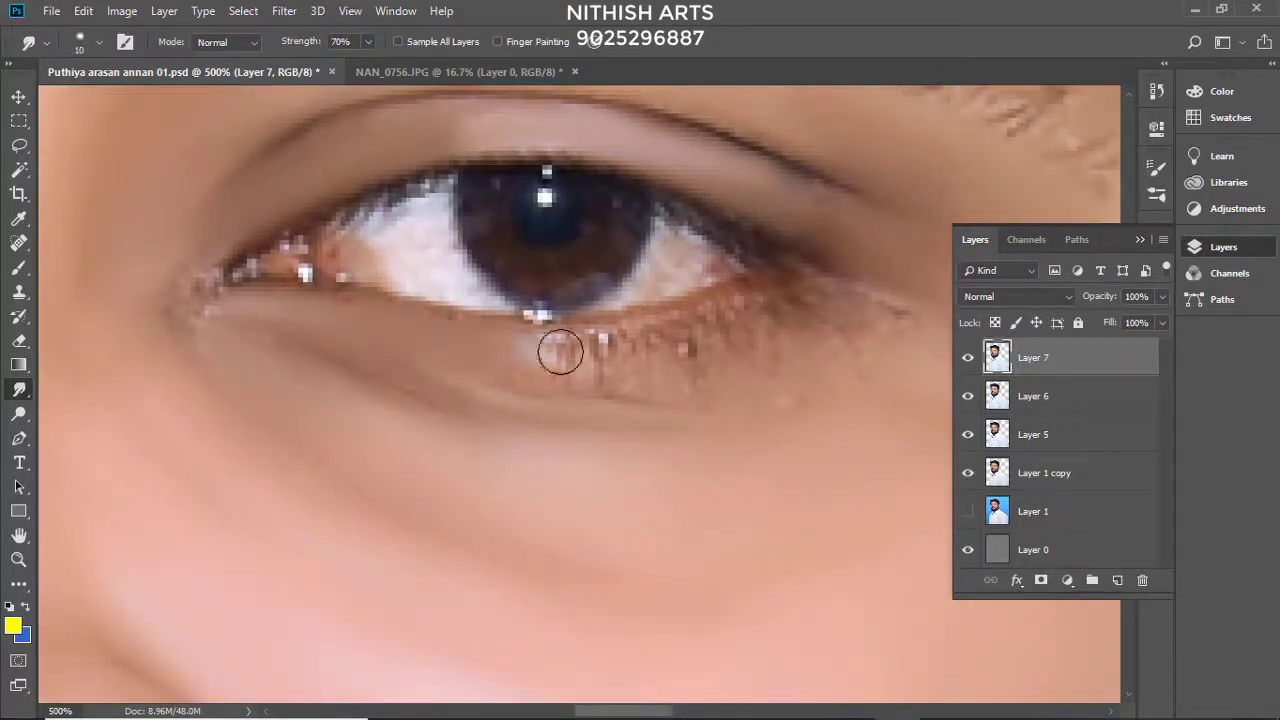
pyautogui.press(']')
pyautogui.press(']')
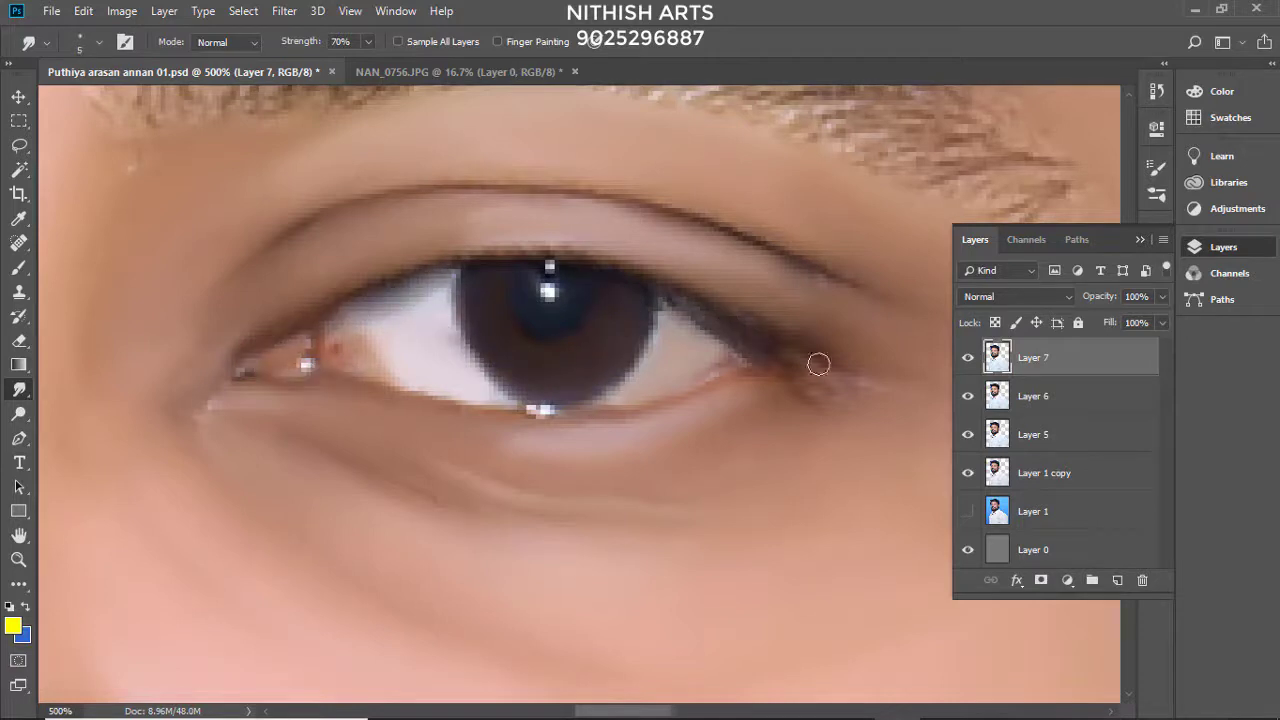
pyautogui.press(']')
pyautogui.press(']')
pyautogui.press(']')
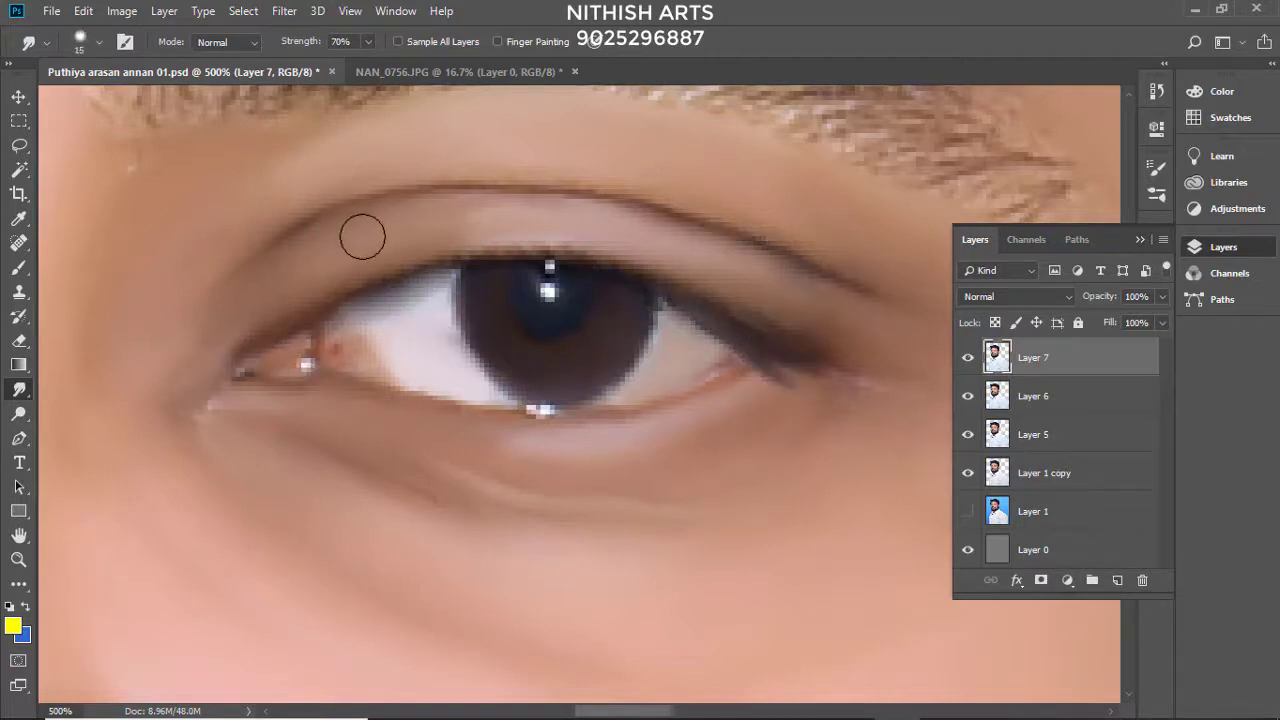
pyautogui.scroll(-3, 480, 340)
pyautogui.scroll(-1, 514, 307)
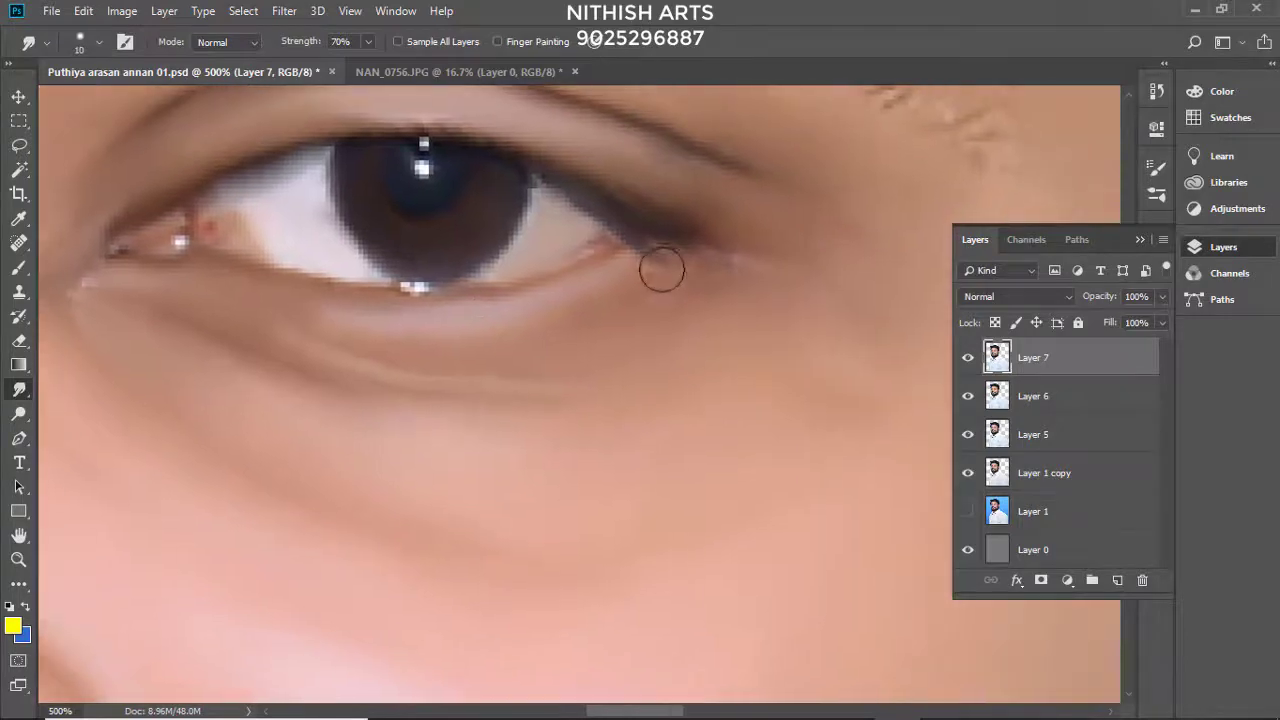
pyautogui.scroll(-3, 600, 206)
pyautogui.scroll(-1, 501, 374)
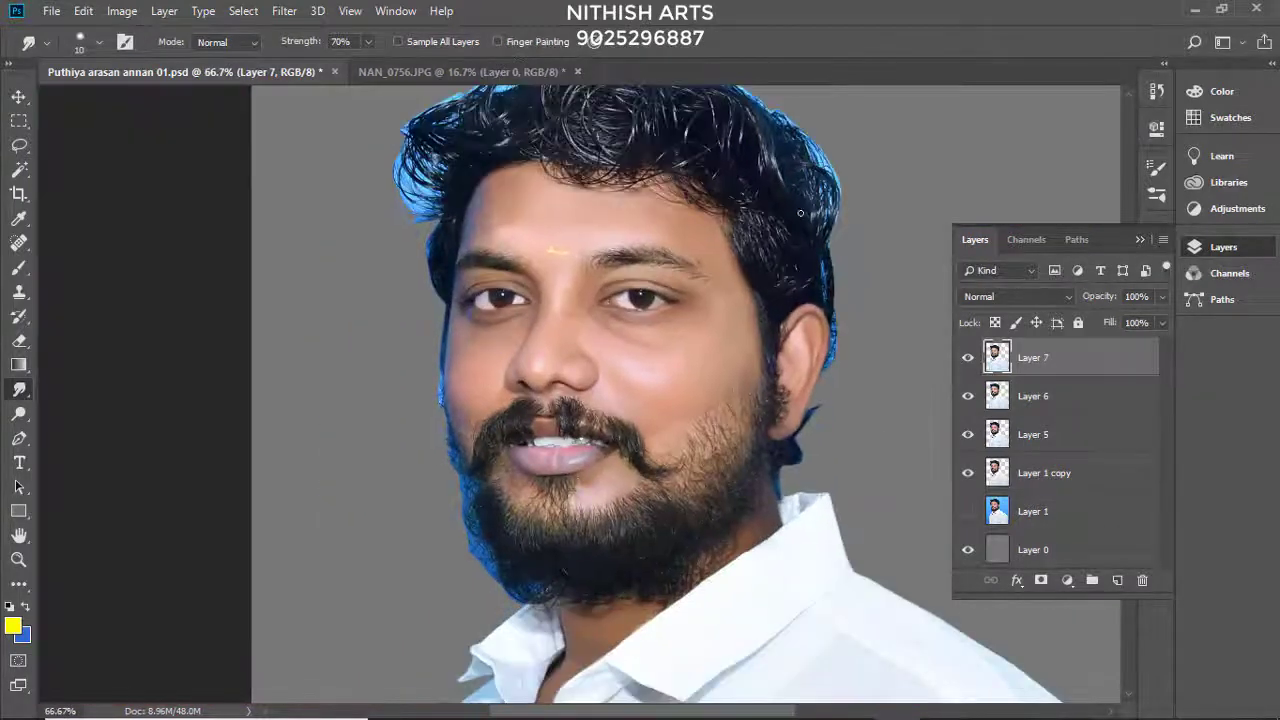
# Step: Hide Layer 6 and duplicate Layer 7 as Layer 7 copy
pyautogui.click(967, 396)
pyautogui.scroll(2, 921, 260)
pyautogui.hotkey('ctrl', 'j')
pyautogui.scroll(2, 646, 257)
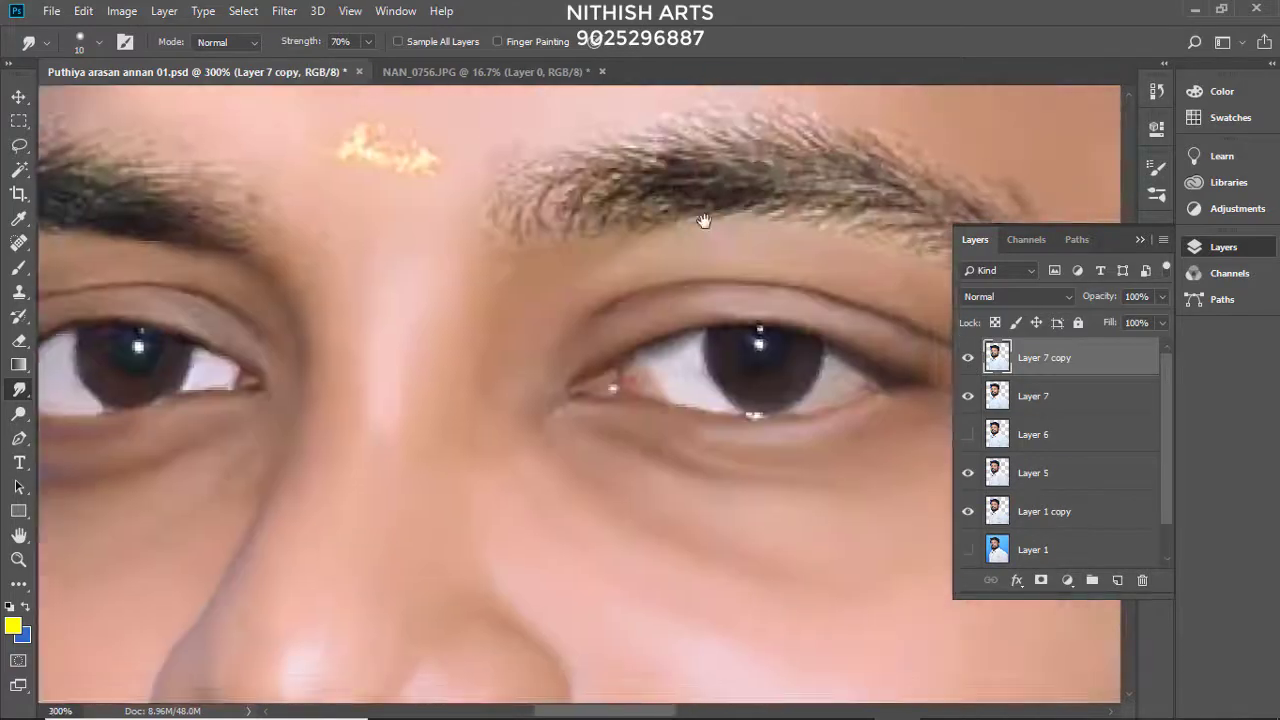
# Step: Frame the eyebrows and review the Smudge brush tip and Shape Dynamics settings
pyautogui.moveTo(703, 220); pyautogui.dragTo(663, 330)
pyautogui.rightClick(710, 316)
pyautogui.click(1156, 168)
pyautogui.click(852, 237)
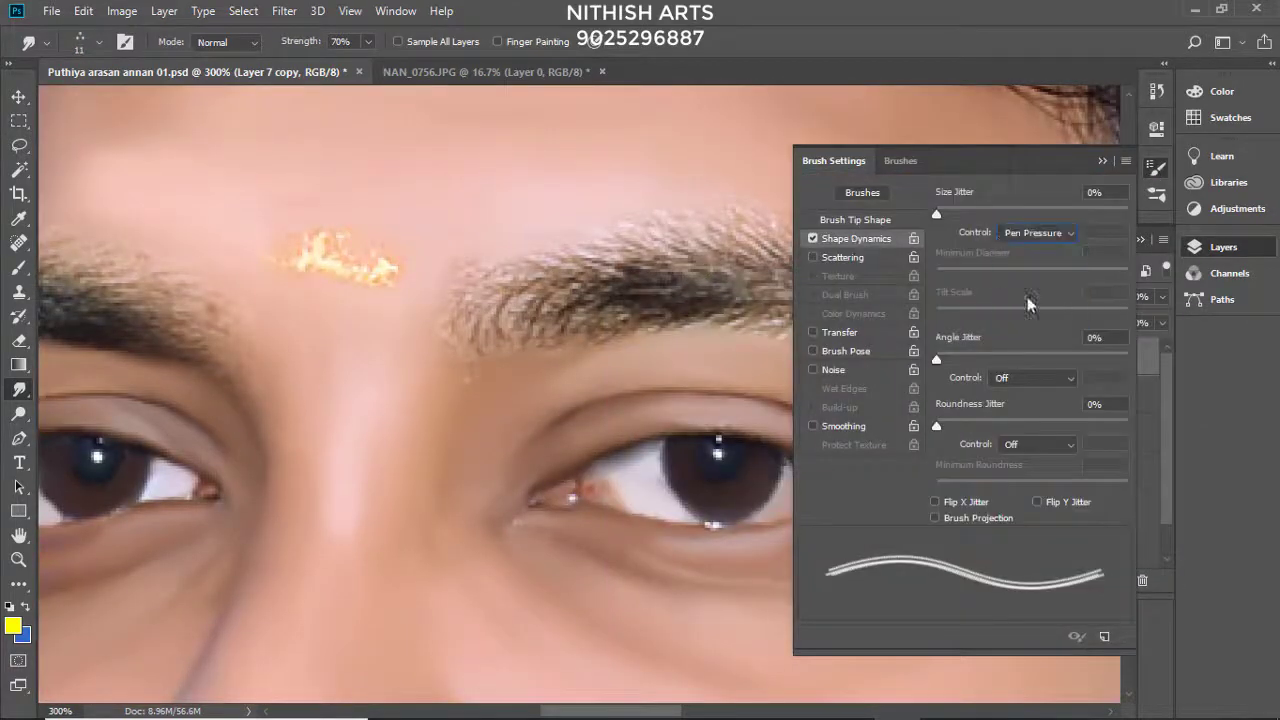
pyautogui.click(860, 219)
pyautogui.click(1156, 168)
pyautogui.scroll(2, 577, 395)
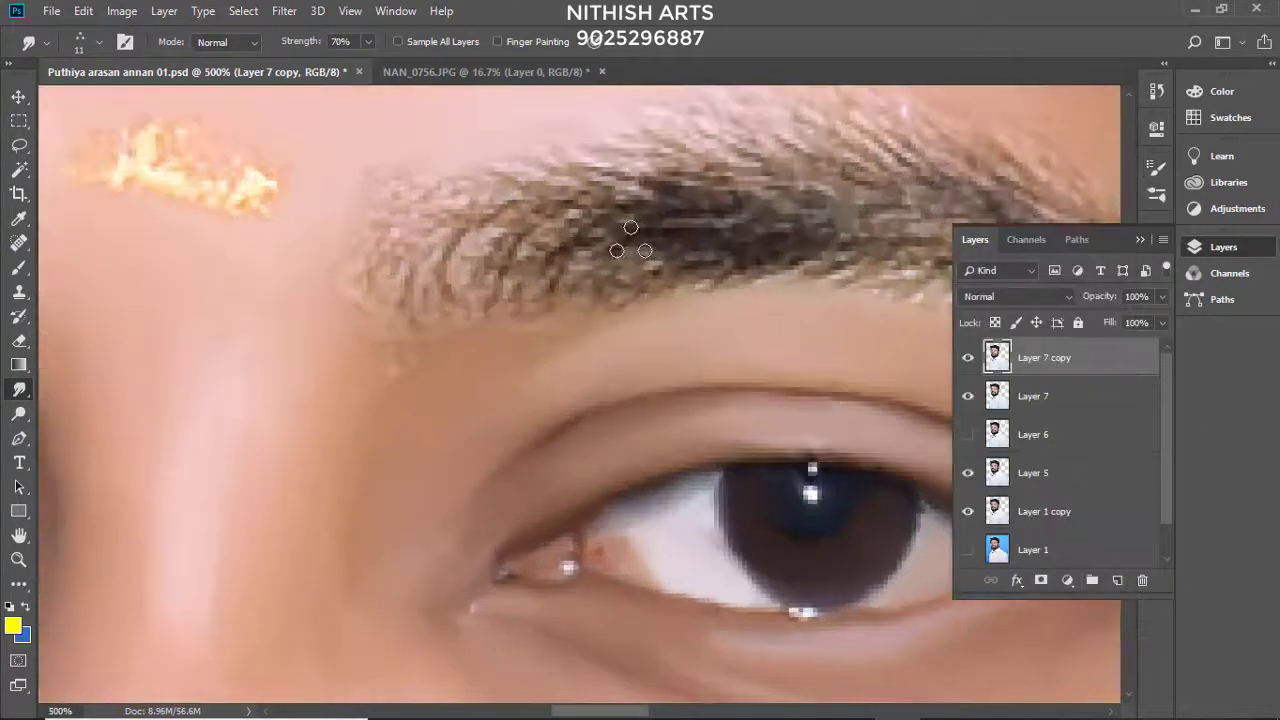
# Step: Smudge the first eyebrow's hairs, starting at its left end, into soft painted strokes
pyautogui.moveTo(540, 225)
pyautogui.mouseDown()
pyautogui.moveTo(400, 251)
pyautogui.moveTo(452, 311)
pyautogui.mouseUp()
pyautogui.moveTo(582, 155)
pyautogui.mouseDown()
pyautogui.moveTo(423, 251)
pyautogui.moveTo(320, 371)
pyautogui.moveTo(500, 380)
pyautogui.moveTo(356, 397)
pyautogui.moveTo(470, 240)
pyautogui.mouseUp()
pyautogui.moveTo(495, 357); pyautogui.dragTo(509, 229)
pyautogui.moveTo(605, 194); pyautogui.dragTo(471, 243)
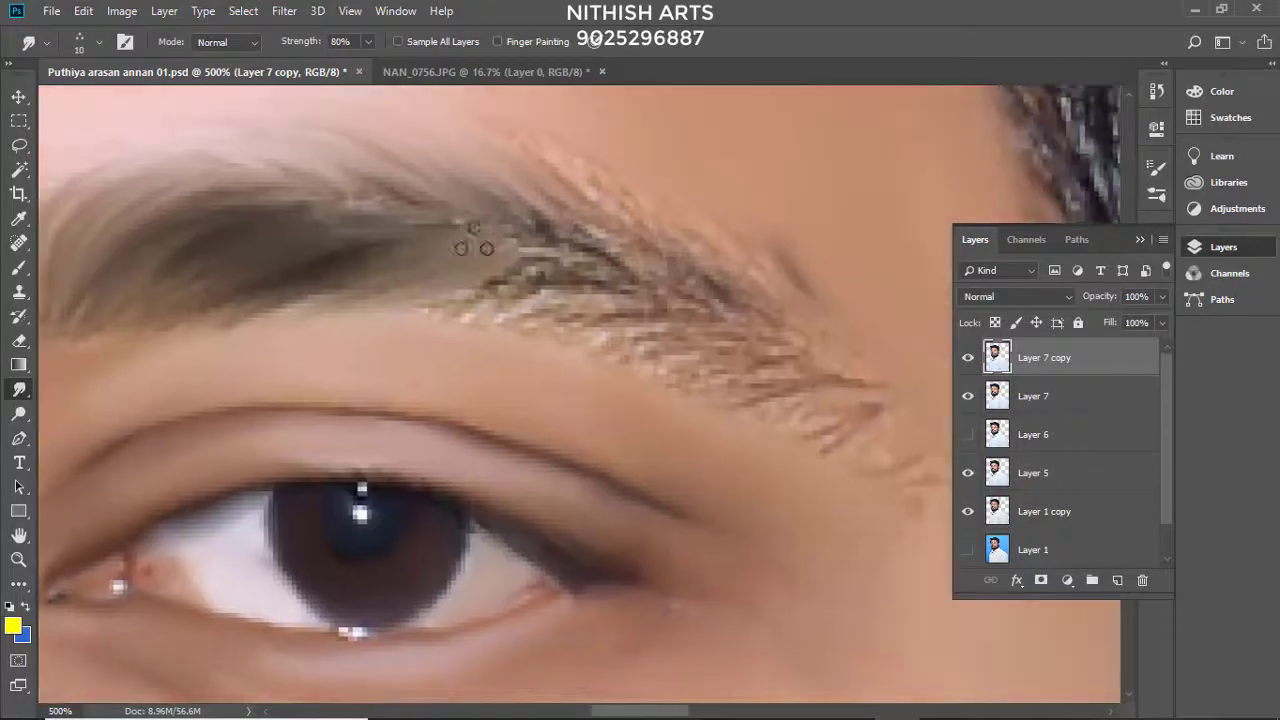
pyautogui.moveTo(620, 240)
pyautogui.mouseDown()
pyautogui.moveTo(445, 308)
pyautogui.moveTo(543, 314)
pyautogui.moveTo(643, 240)
pyautogui.moveTo(551, 155)
pyautogui.mouseUp()
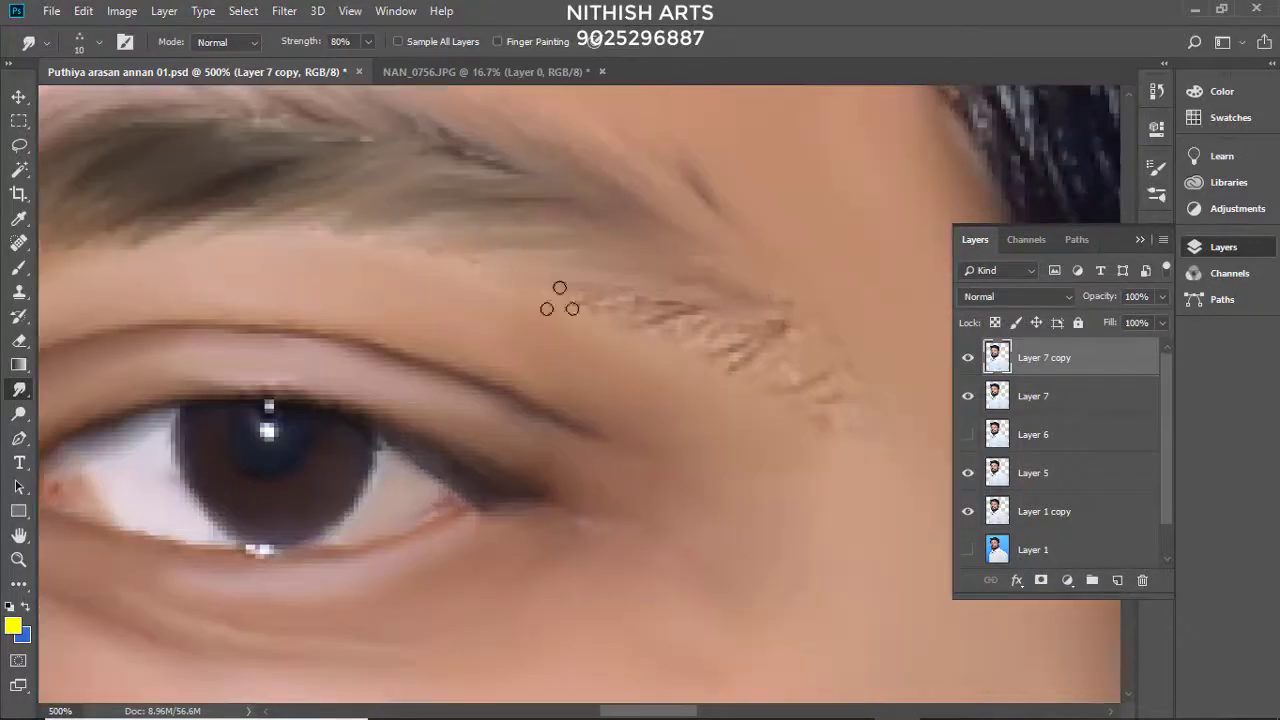
# Step: Smudge the other eyebrow's pixelated hairs into soft strokes toward the brow centre
pyautogui.moveTo(192, 273); pyautogui.dragTo(371, 257)
pyautogui.moveTo(204, 177); pyautogui.dragTo(409, 306)
pyautogui.moveTo(366, 237); pyautogui.dragTo(537, 223)
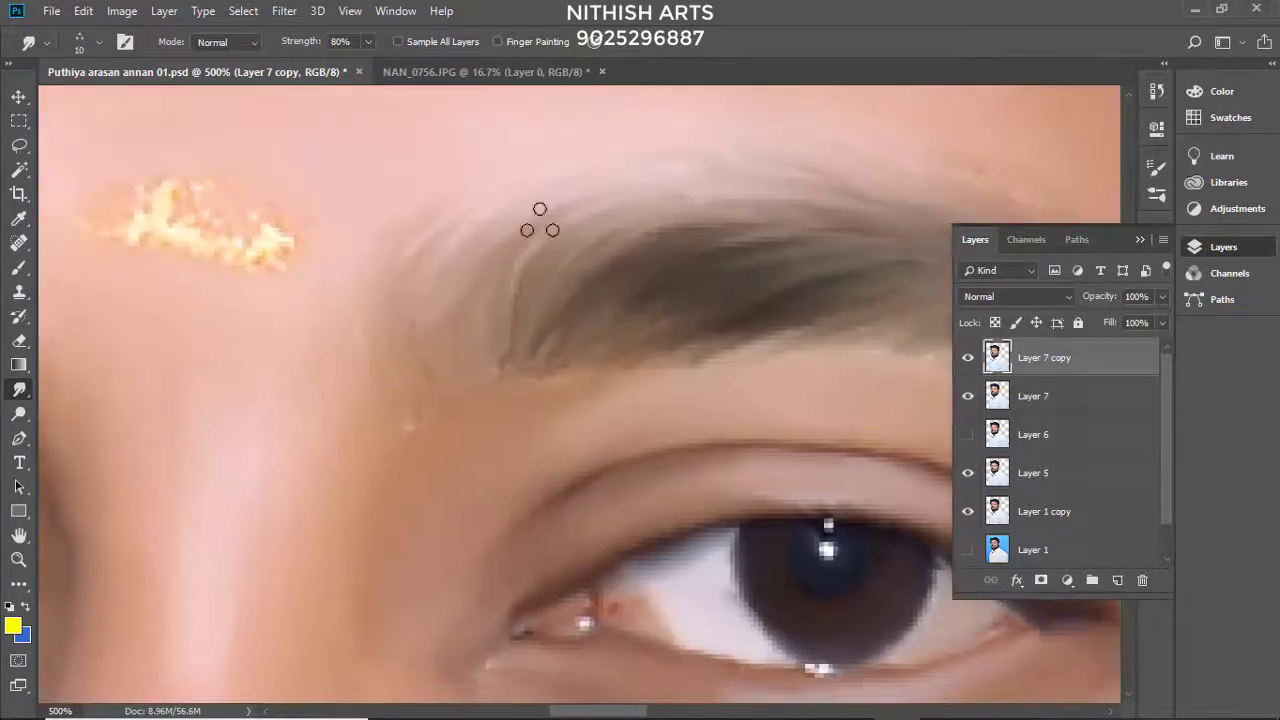
pyautogui.moveTo(485, 273); pyautogui.dragTo(589, 192)
pyautogui.moveTo(930, 194); pyautogui.dragTo(643, 294)
pyautogui.moveTo(531, 217); pyautogui.dragTo(437, 297)
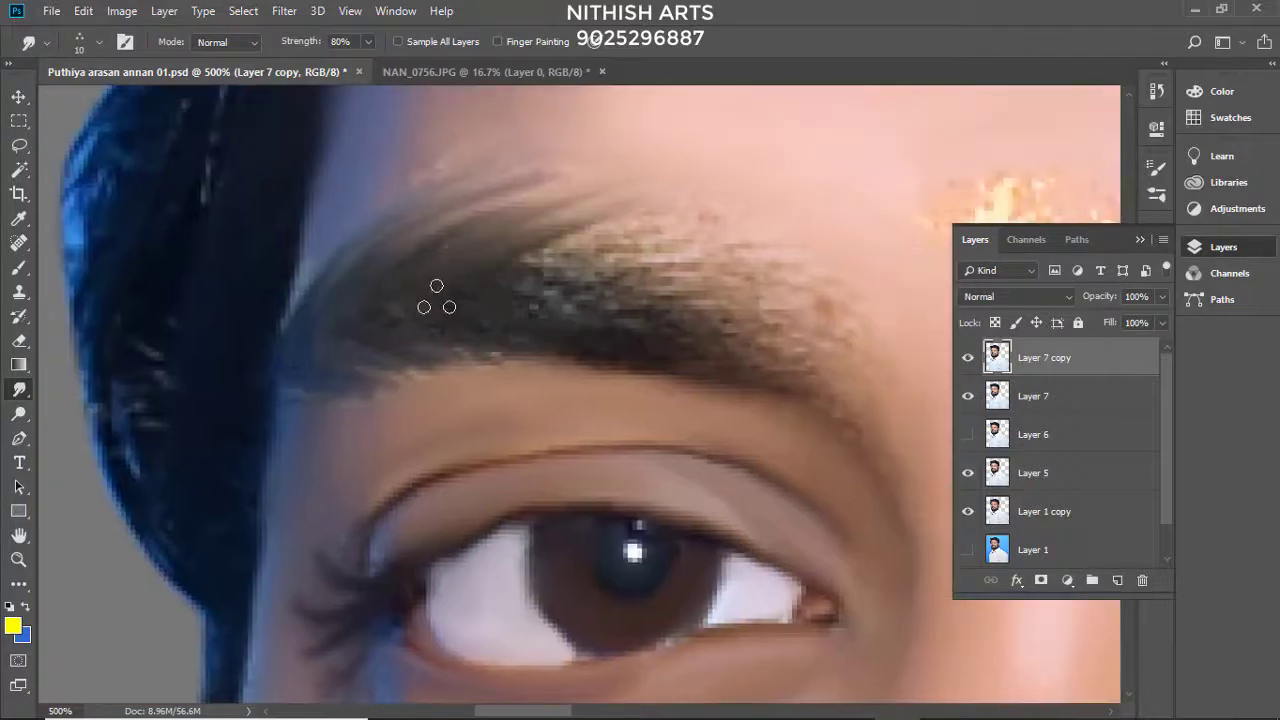
pyautogui.moveTo(490, 265)
pyautogui.mouseDown()
pyautogui.moveTo(720, 300)
pyautogui.moveTo(574, 293)
pyautogui.mouseUp()
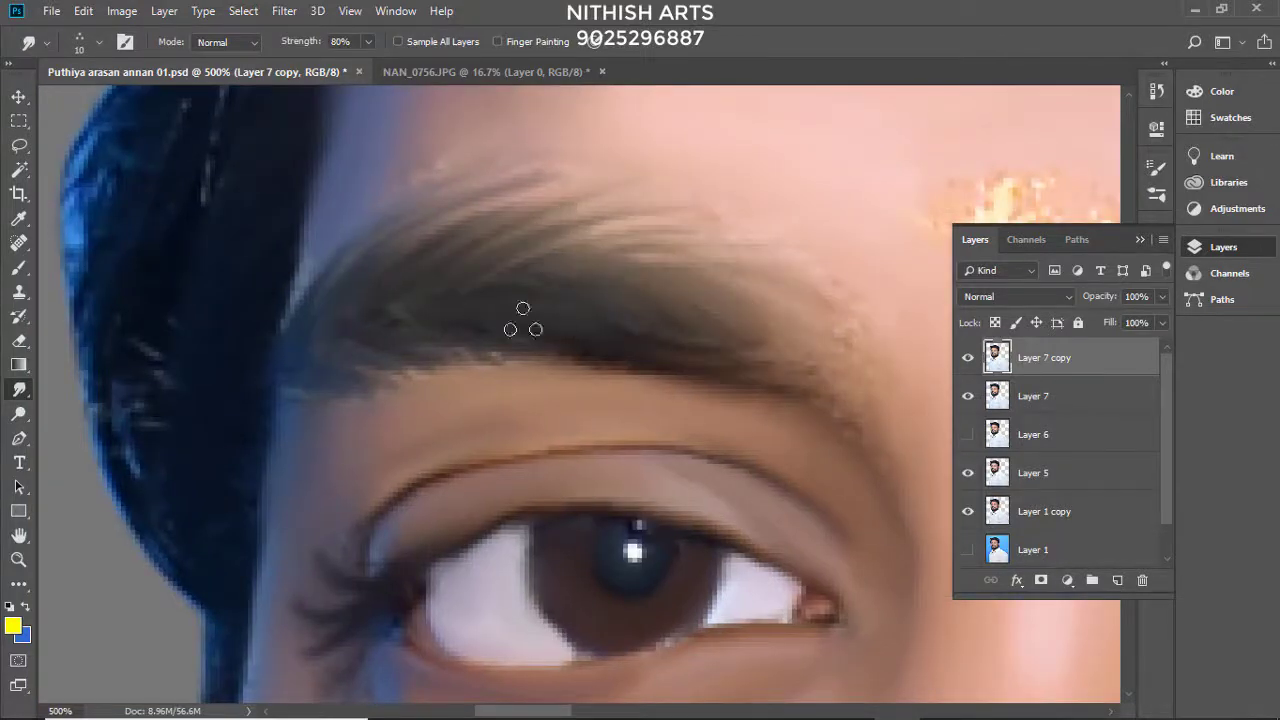
pyautogui.moveTo(480, 230)
pyautogui.mouseDown()
pyautogui.moveTo(720, 260)
pyautogui.moveTo(334, 220)
pyautogui.mouseUp()
pyautogui.moveTo(546, 295); pyautogui.dragTo(356, 322)
# Step: Zoom out to 66.7% to review the whole face
pyautogui.hscroll(3, 701, 237)
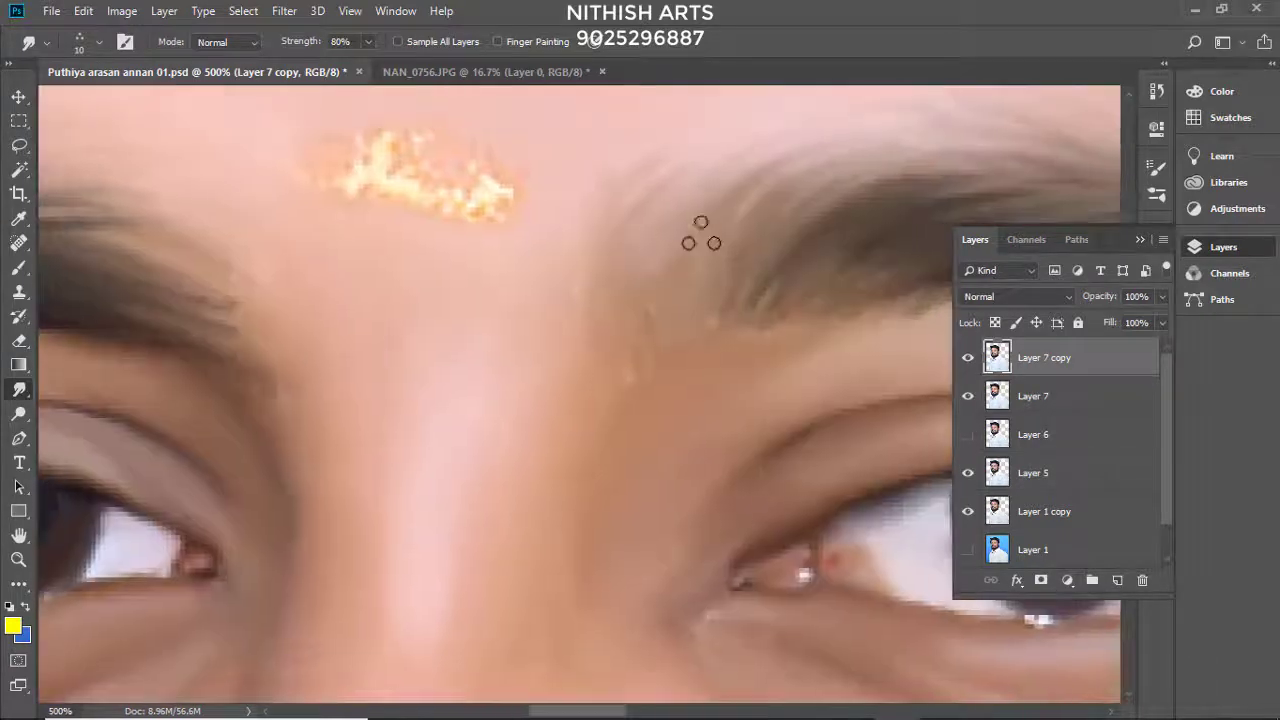
pyautogui.scroll(-3, 690, 302)
pyautogui.hscroll(-5, 580, 349)
pyautogui.hscroll(2, 663, 251)
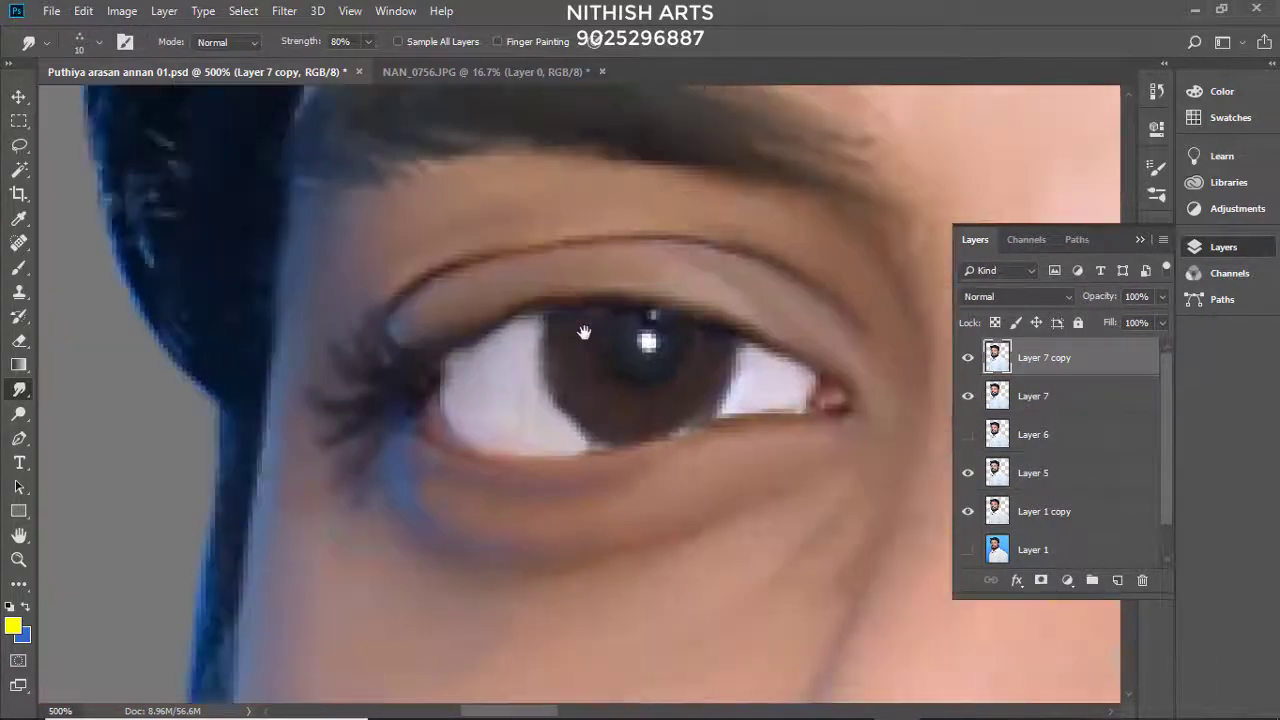
pyautogui.hscroll(2, 300, 320)
pyautogui.hotkey('ctrl', '-')
pyautogui.hotkey('ctrl', '-')
pyautogui.hotkey('ctrl', '-')
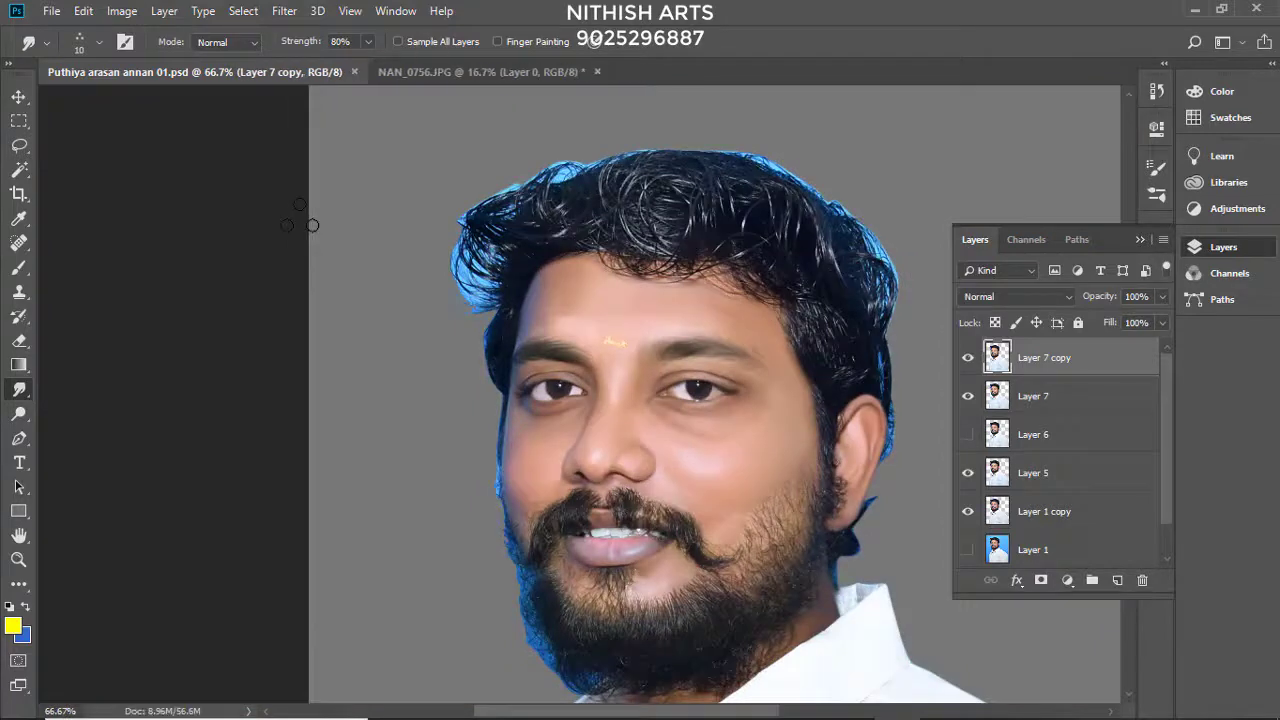
# Step: Add a new Layer 8 for the mustache smudge work
pyautogui.hotkey('ctrl', '+')
pyautogui.hotkey('ctrl', '+')
pyautogui.hotkey('ctrl', '+')
pyautogui.hotkey('ctrl', 'shift', 'n')
pyautogui.press('Return')
pyautogui.scroll(-5, 517, 346)
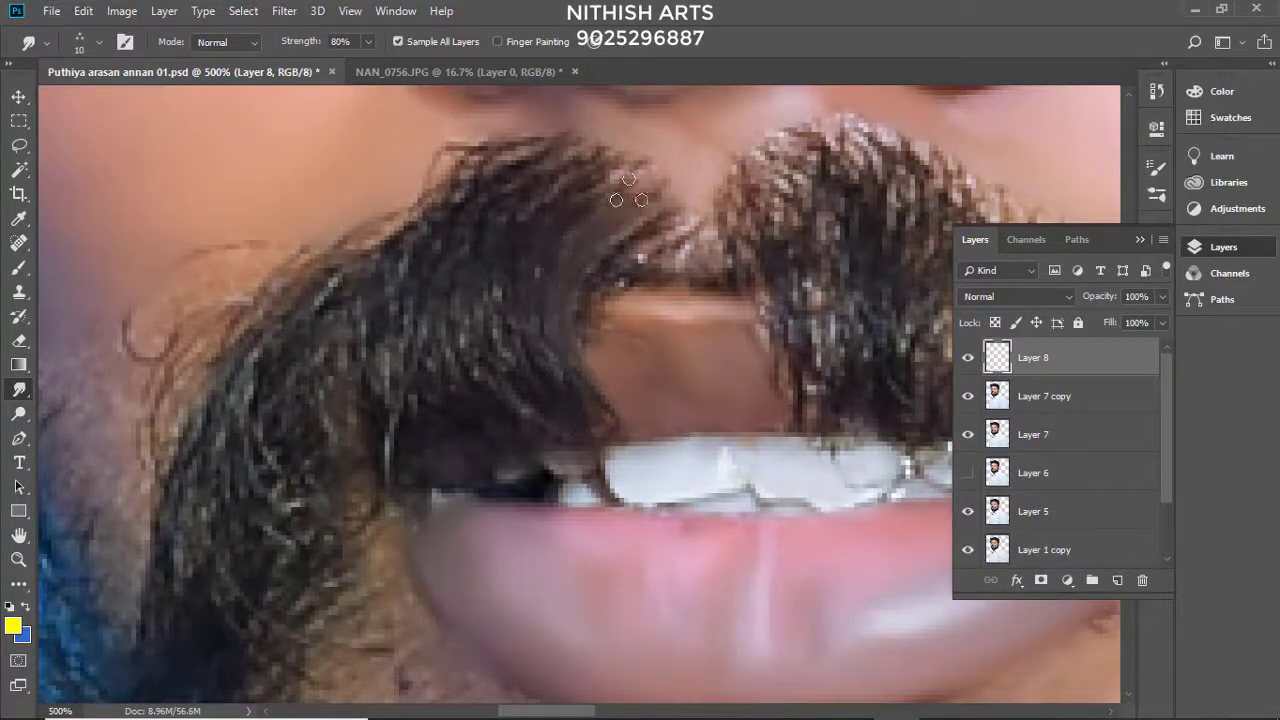
# Step: Smudge the left mustache hairs downward along their curve into smooth streaks
pyautogui.moveTo(579, 203); pyautogui.dragTo(506, 345)
pyautogui.moveTo(545, 170); pyautogui.dragTo(545, 436)
pyautogui.moveTo(470, 155); pyautogui.dragTo(490, 410)
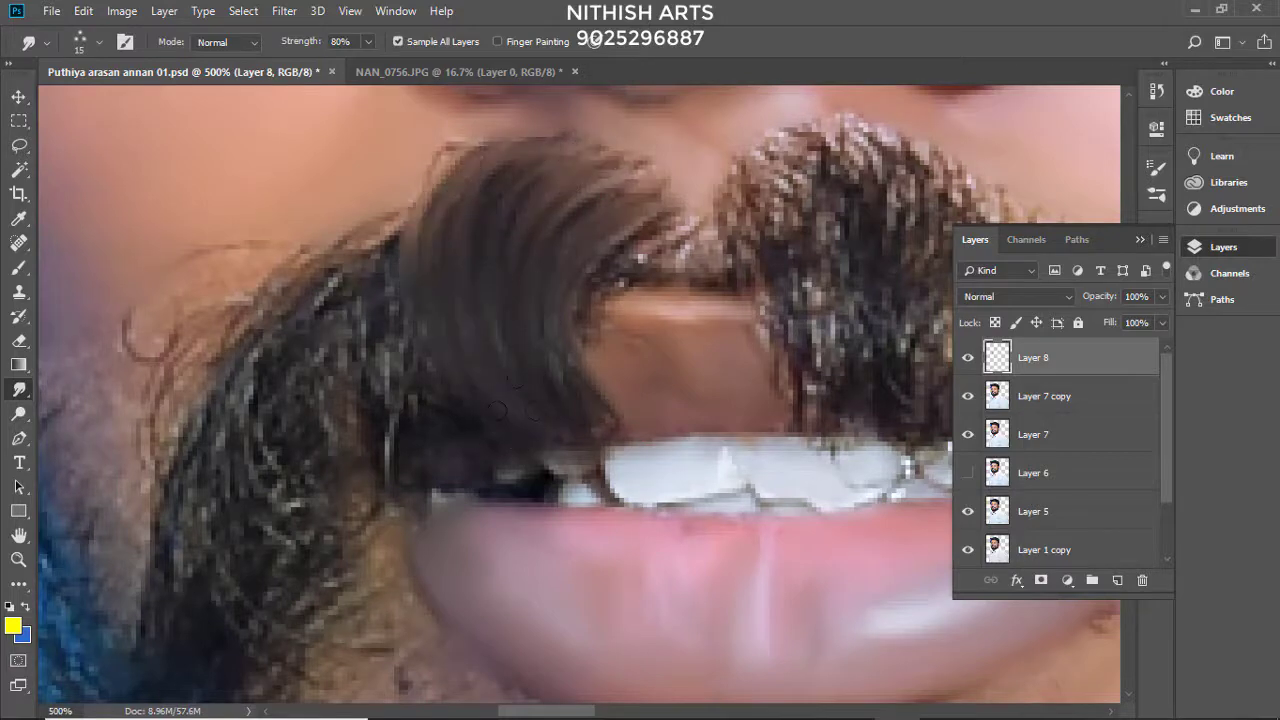
pyautogui.moveTo(420, 190); pyautogui.dragTo(385, 360)
pyautogui.scroll(-3, 420, 190)
pyautogui.scroll(2, 450, 190)
pyautogui.hscroll(-2, 480, 180)
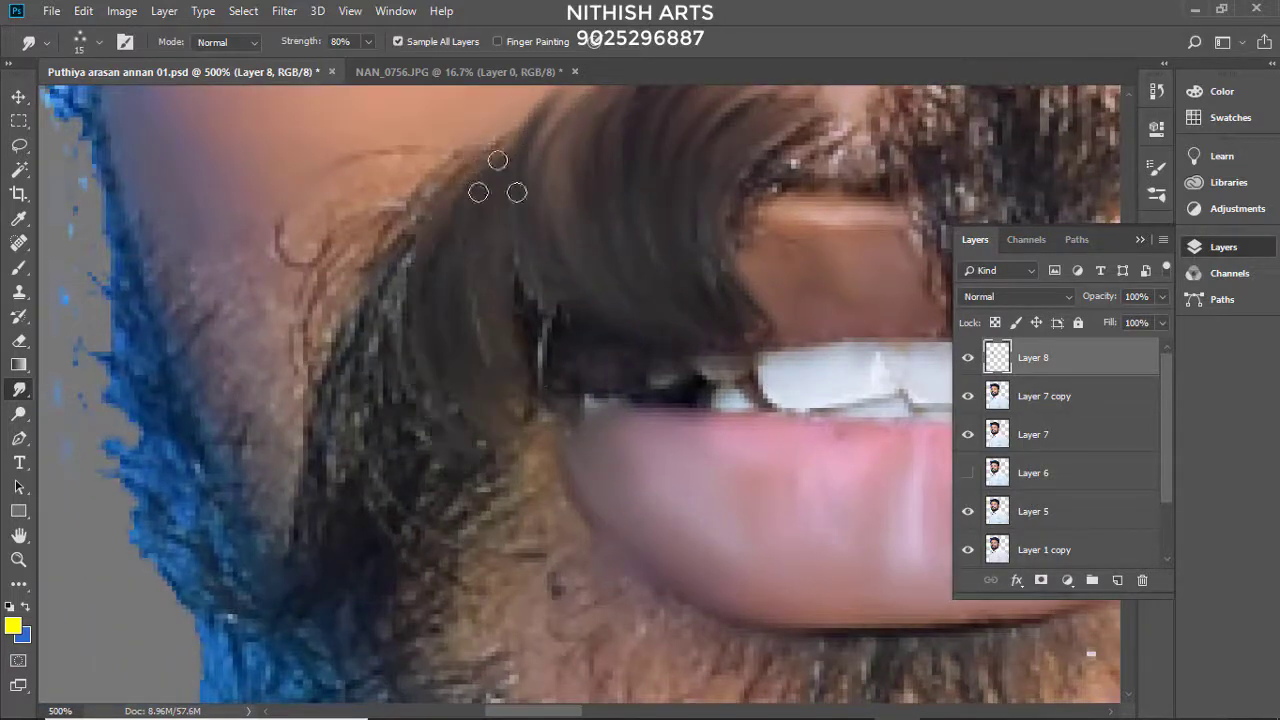
pyautogui.scroll(-3, 369, 310)
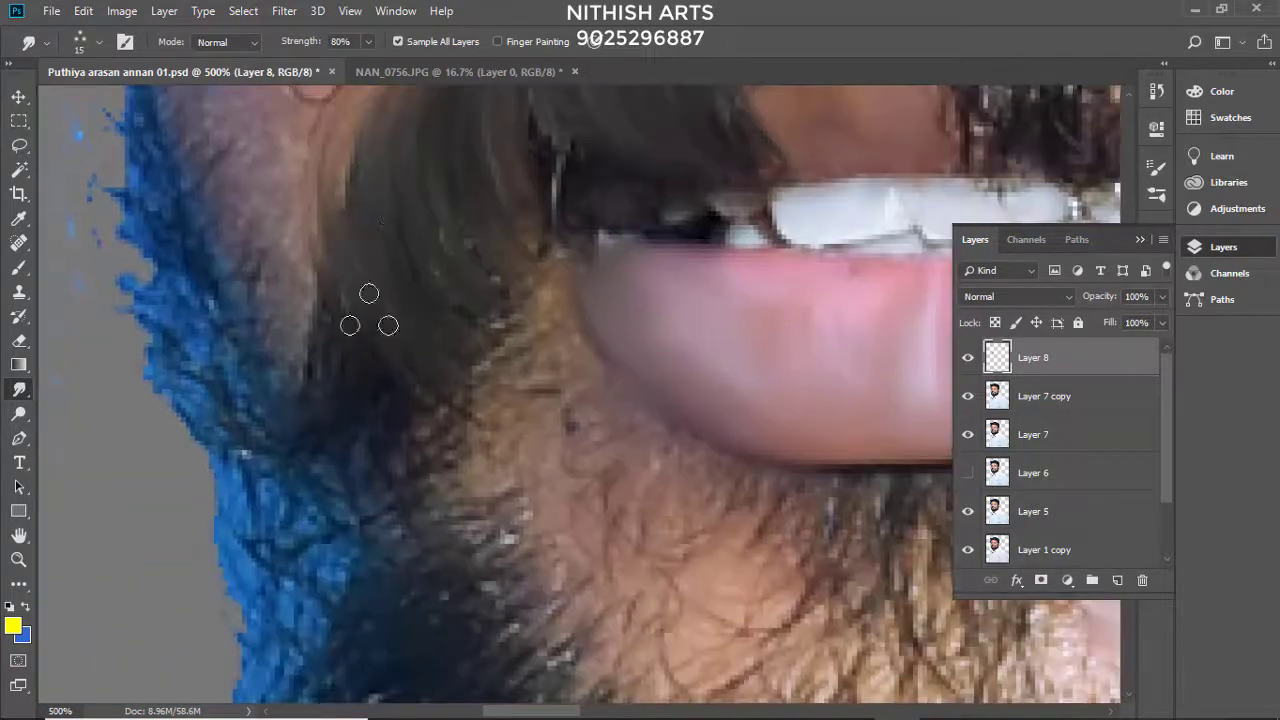
pyautogui.scroll(3, 340, 287)
pyautogui.hscroll(3, 528, 262)
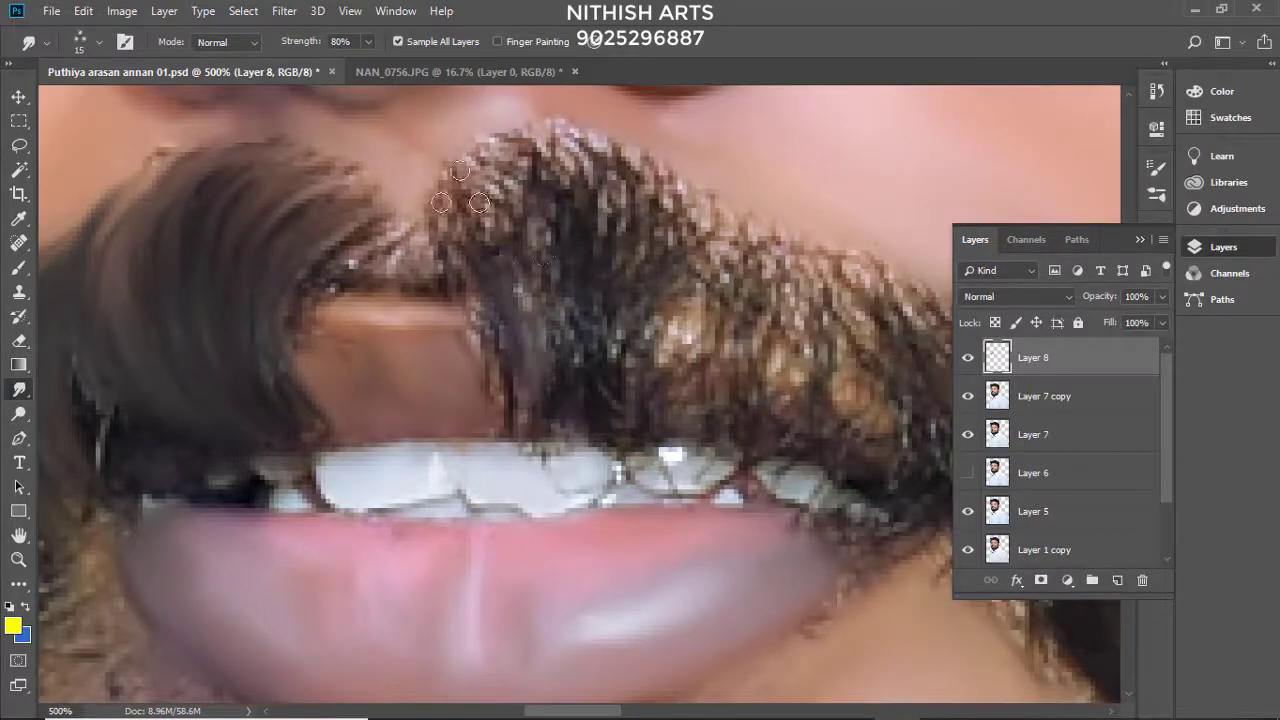
# Step: Smudge the right mustache strands and the edge above the teeth into painted streaks
pyautogui.moveTo(460, 195); pyautogui.dragTo(560, 370)
pyautogui.moveTo(563, 194); pyautogui.dragTo(650, 340)
pyautogui.hscroll(3, 560, 220)
pyautogui.moveTo(491, 251); pyautogui.dragTo(565, 420)
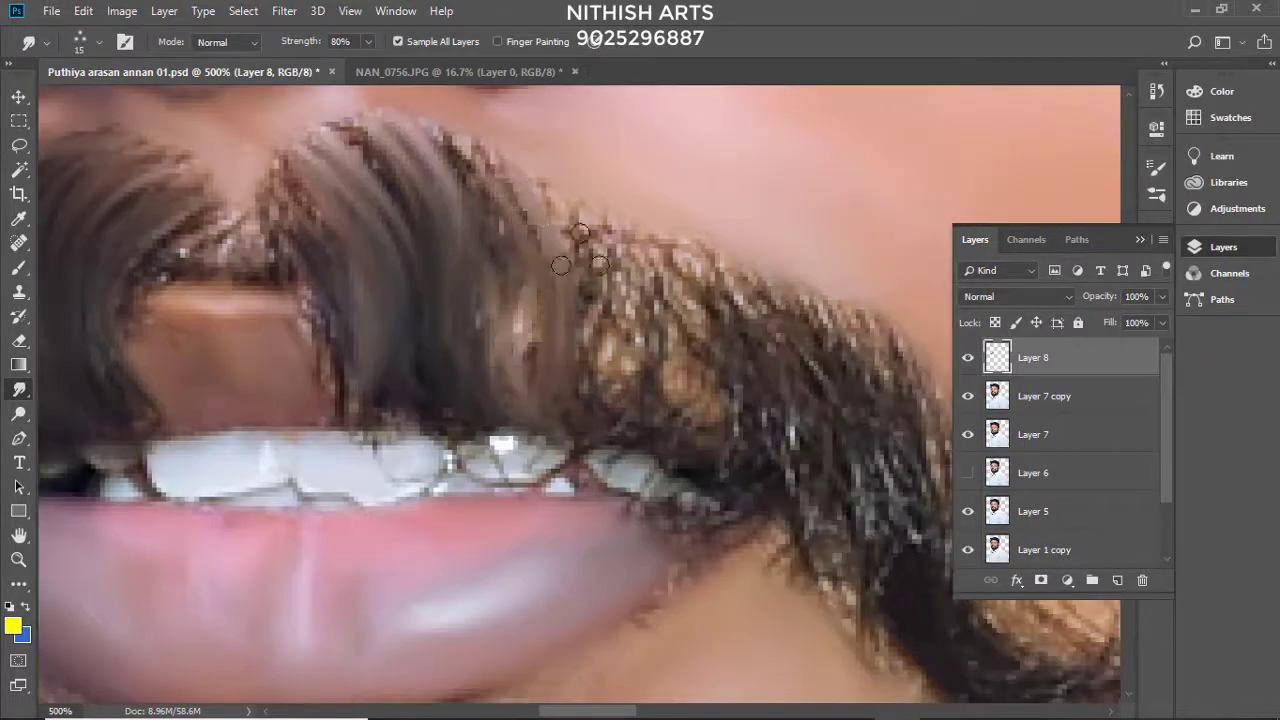
pyautogui.moveTo(580, 250); pyautogui.dragTo(600, 400)
pyautogui.hscroll(3, 580, 250)
pyautogui.moveTo(565, 200); pyautogui.dragTo(640, 400)
pyautogui.moveTo(660, 240); pyautogui.dragTo(800, 570)
pyautogui.hscroll(3, 600, 250)
pyautogui.moveTo(560, 170)
pyautogui.mouseDown()
pyautogui.moveTo(440, 135)
pyautogui.moveTo(643, 523)
pyautogui.moveTo(624, 298)
pyautogui.moveTo(690, 440)
pyautogui.mouseUp()
# Step: Inspect the smudged mustache, then merge Layer 8 down
pyautogui.hscroll(-3, 643, 523)
pyautogui.scroll(3, 600, 400)
pyautogui.hscroll(3, 500, 343)
pyautogui.scroll(-2, 500, 343)
pyautogui.hscroll(-6, 516, 287)
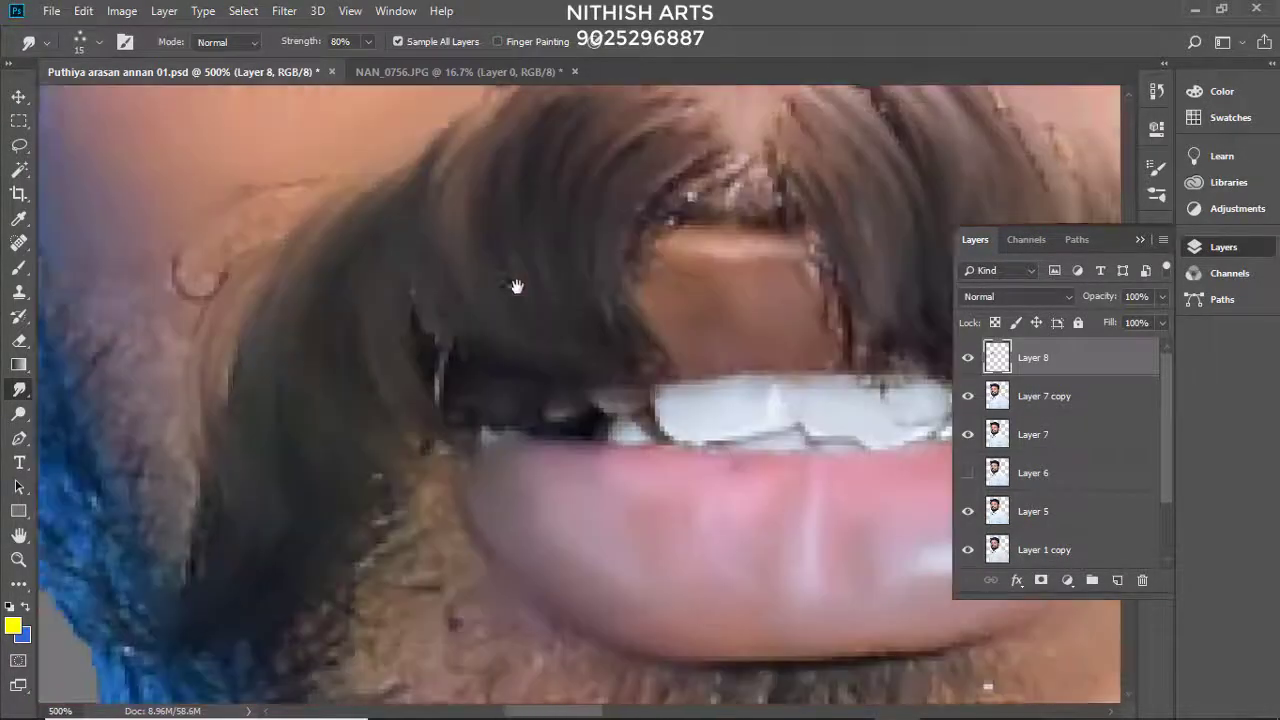
pyautogui.scroll(-5, 470, 340)
pyautogui.hscroll(-3, 423, 400)
pyautogui.scroll(2, 414, 429)
pyautogui.hscroll(3, 414, 429)
pyautogui.scroll(-2, 457, 343)
pyautogui.scroll(1, 600, 290)
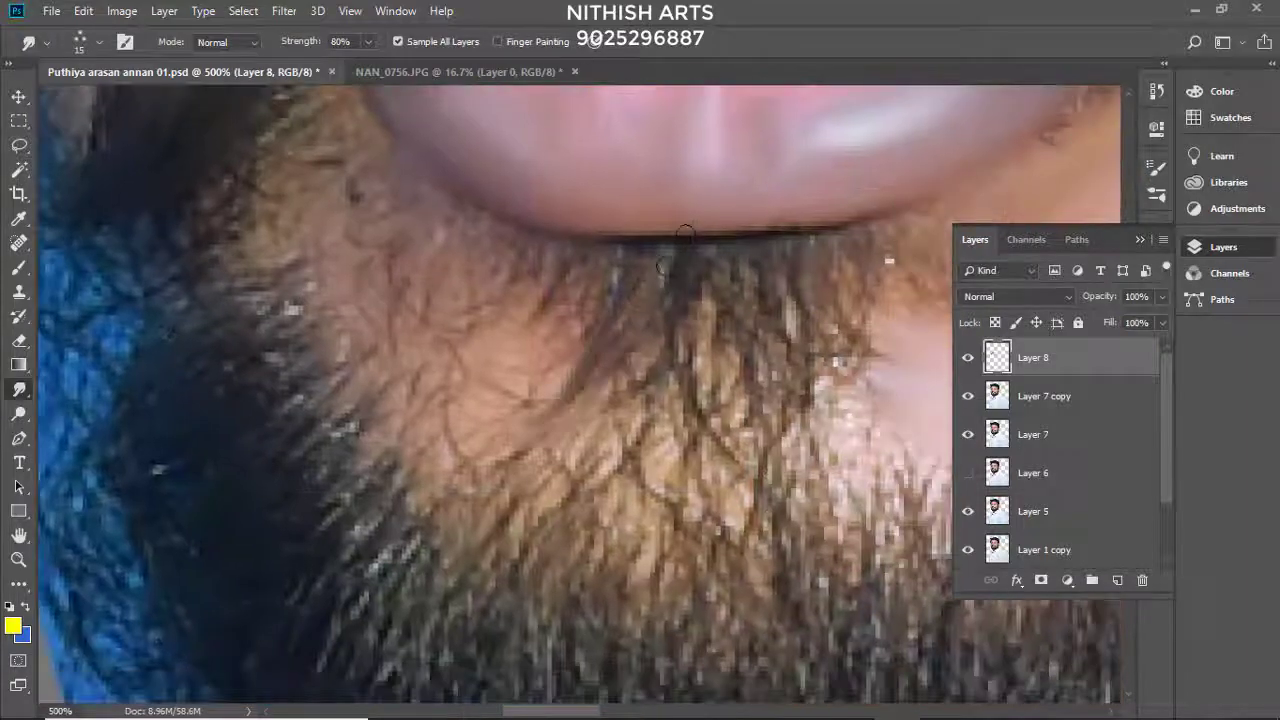
pyautogui.hscroll(-1, 660, 260)
pyautogui.hscroll(3, 557, 314)
pyautogui.hscroll(-3, 591, 243)
pyautogui.scroll(-3, 483, 398)
pyautogui.hscroll(-2, 483, 398)
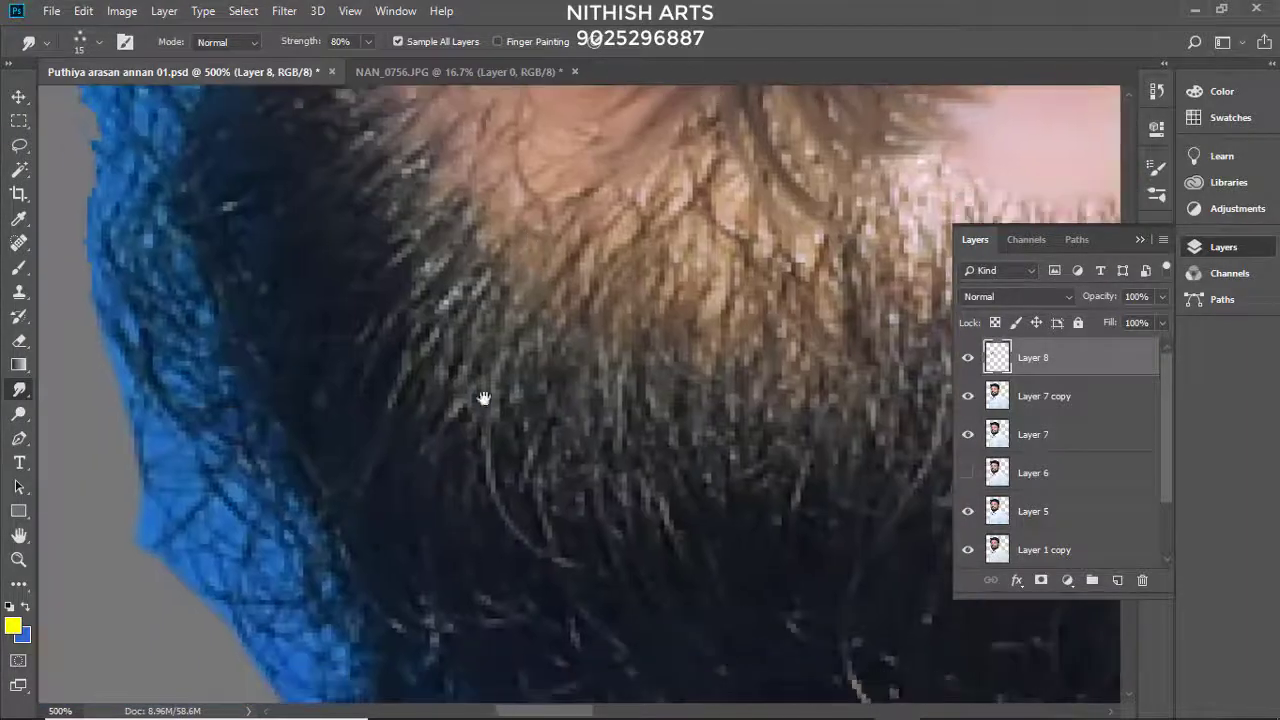
pyautogui.scroll(-2, 470, 300)
pyautogui.scroll(-2, 474, 270)
pyautogui.scroll(-4, 474, 270)
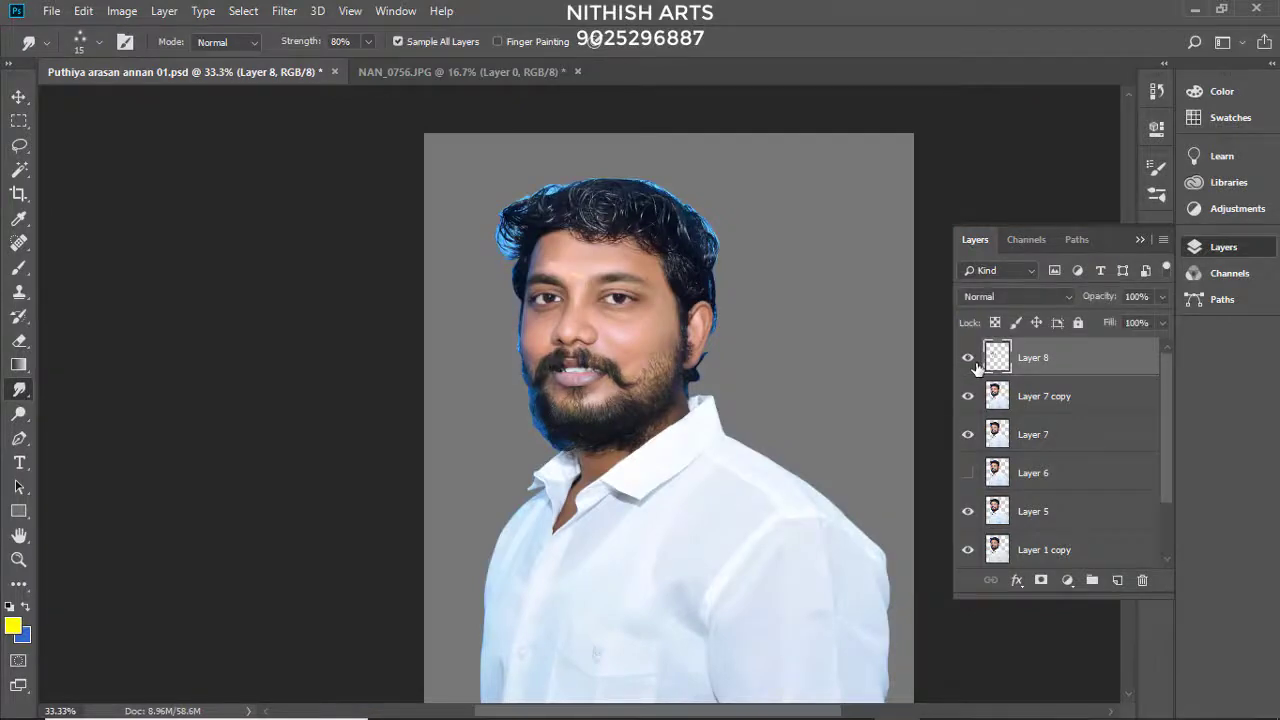
pyautogui.hotkey('ctrl', 'e')
# Step: Smudge the dark beard into curved streaks and move across to the chin
pyautogui.scroll(5, 580, 380)
pyautogui.scroll(-3, 624, 346)
pyautogui.scroll(-2, 624, 346)
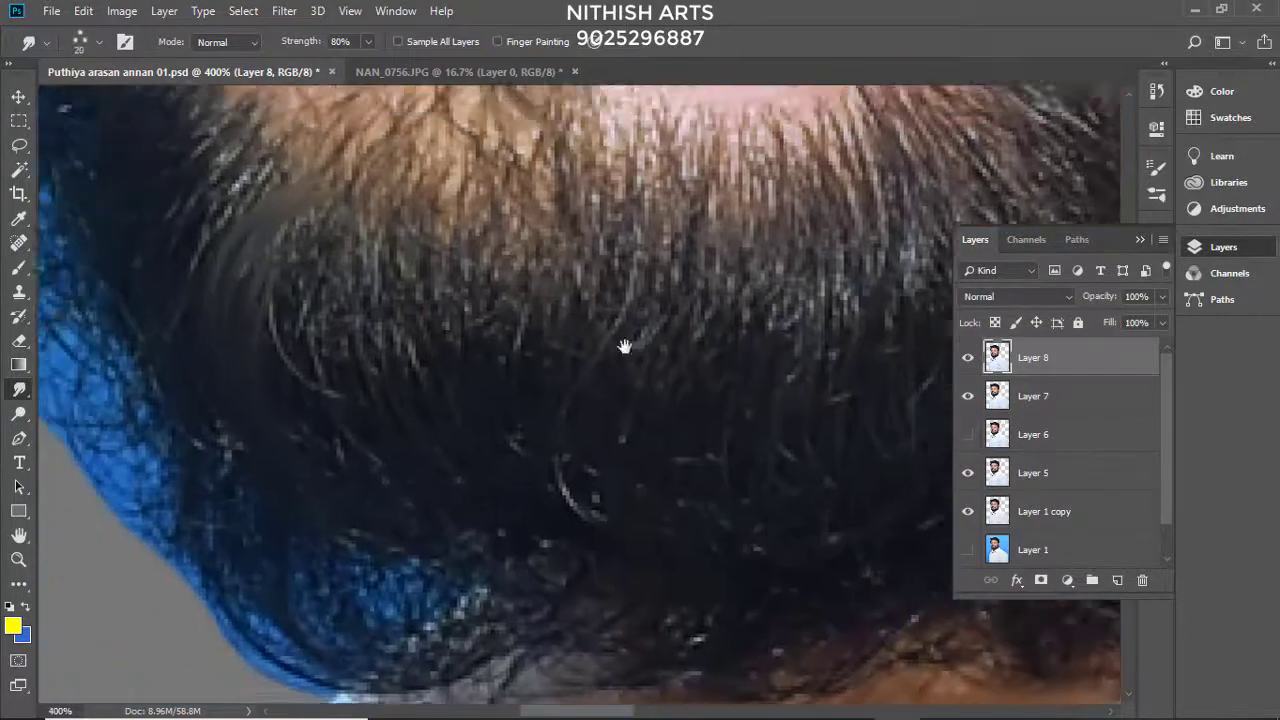
pyautogui.moveTo(624, 346); pyautogui.dragTo(790, 400)
pyautogui.moveTo(409, 214)
pyautogui.mouseDown()
pyautogui.moveTo(430, 300)
pyautogui.moveTo(379, 363)
pyautogui.moveTo(506, 543)
pyautogui.mouseUp()
pyautogui.moveTo(406, 451); pyautogui.dragTo(451, 343)
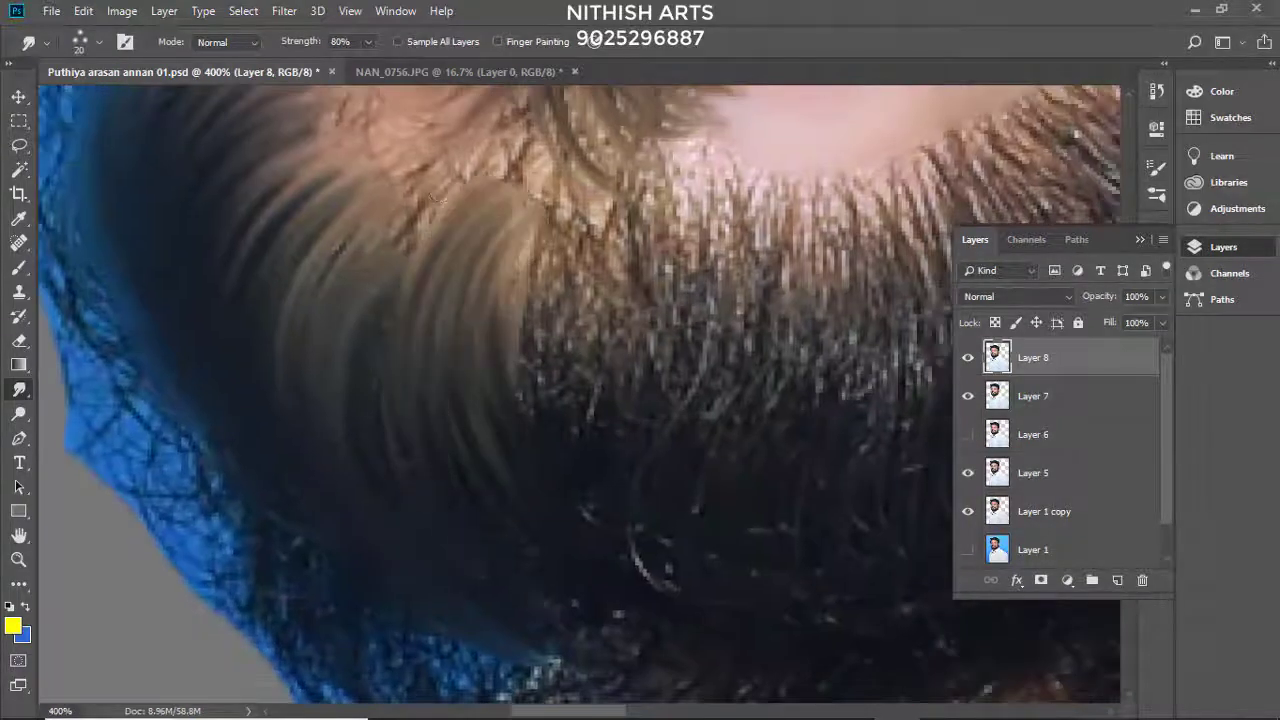
pyautogui.moveTo(520, 380)
pyautogui.mouseDown()
pyautogui.moveTo(380, 400)
pyautogui.moveTo(406, 337)
pyautogui.moveTo(240, 334)
pyautogui.mouseUp()
pyautogui.moveTo(434, 630)
pyautogui.mouseDown()
pyautogui.moveTo(506, 395)
pyautogui.moveTo(500, 294)
pyautogui.moveTo(544, 298)
pyautogui.mouseUp()
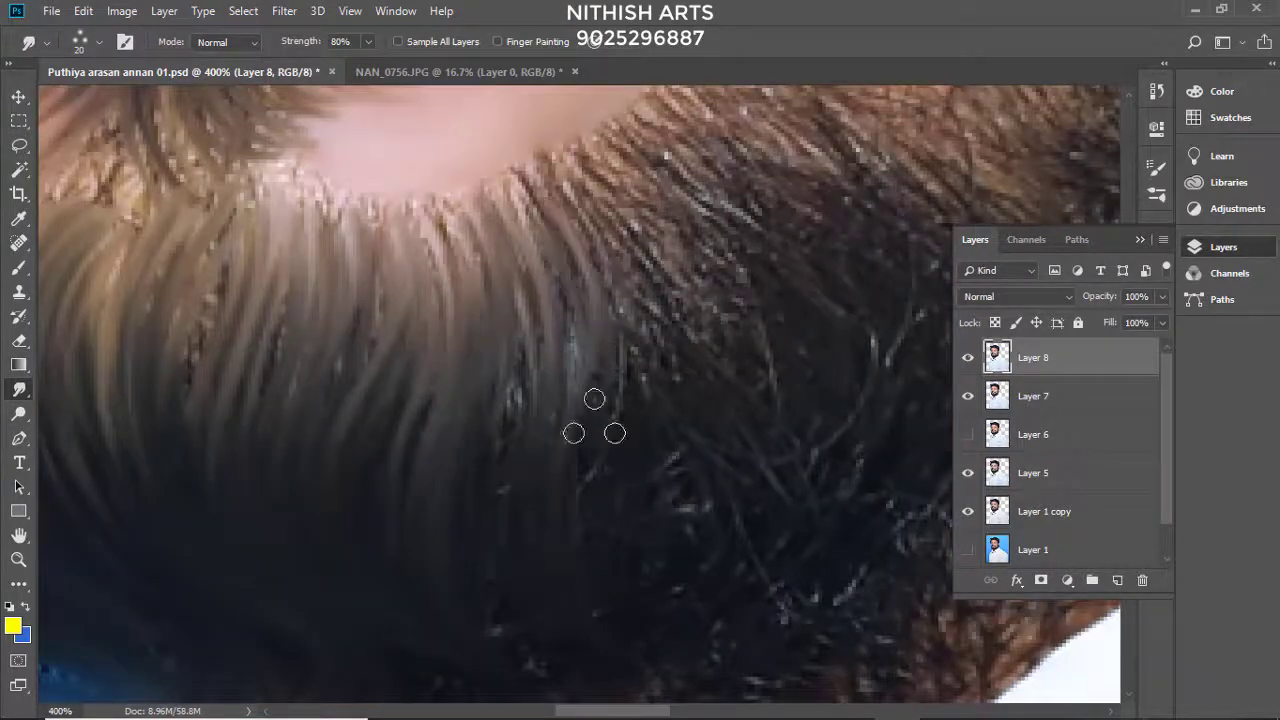
pyautogui.moveTo(594, 420); pyautogui.dragTo(491, 480)
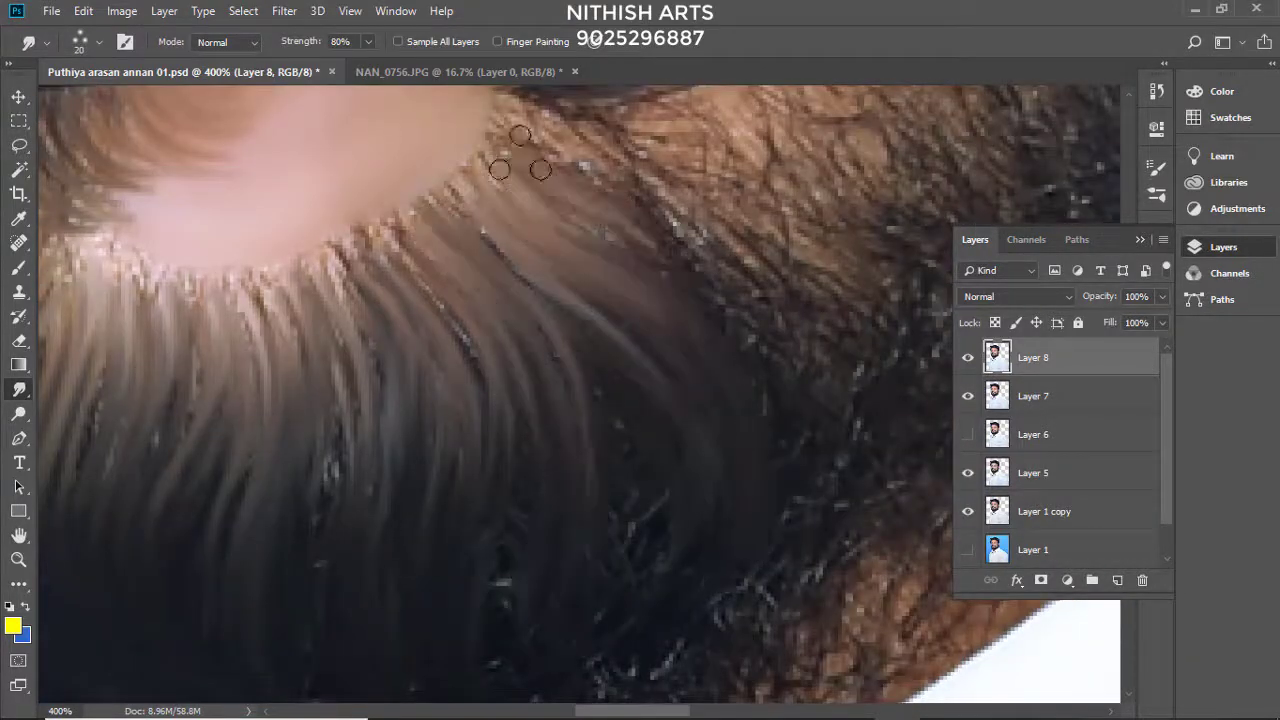
# Step: Smudge the chin beard strands below the lip into smooth streaks
pyautogui.scroll(-2, 530, 180)
pyautogui.scroll(-2, 440, 480)
pyautogui.scroll(-2, 450, 500)
pyautogui.hscroll(-2, 543, 500)
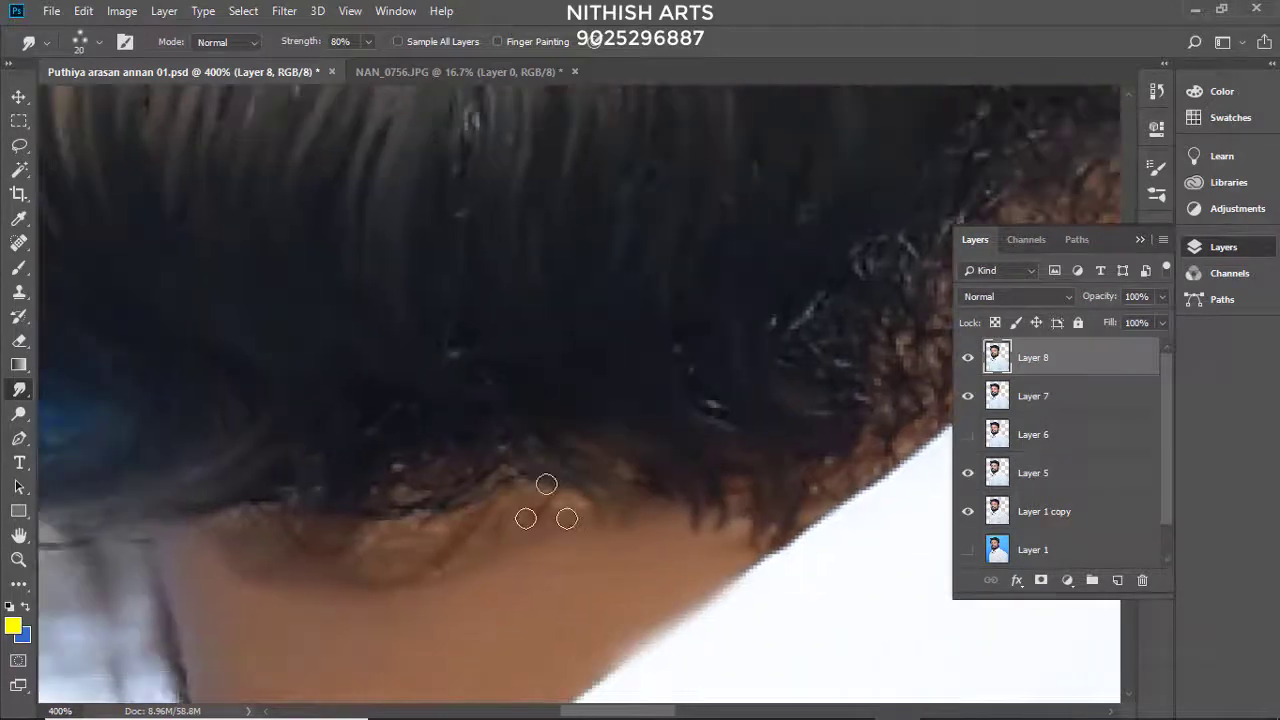
pyautogui.scroll(5, 434, 400)
pyautogui.scroll(-2, 560, 309)
pyautogui.scroll(2, 351, 240)
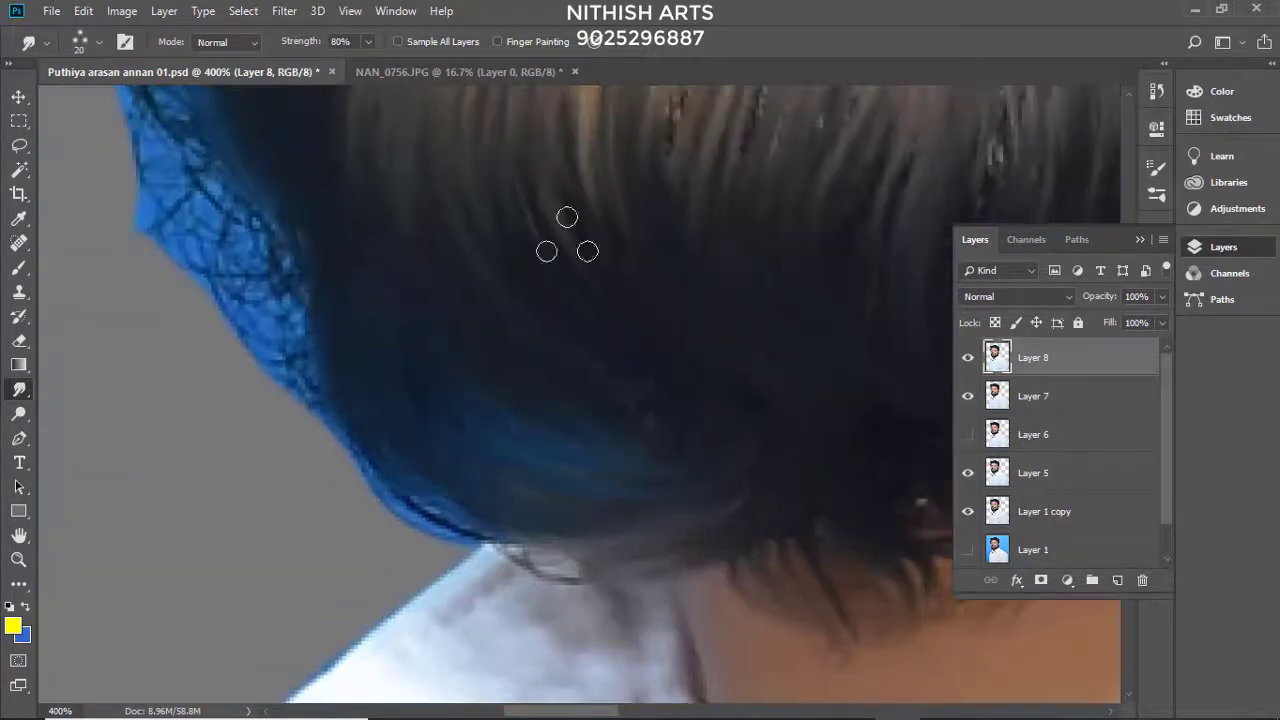
pyautogui.scroll(5, 566, 400)
pyautogui.scroll(2, 449, 423)
pyautogui.scroll(2, 301, 535)
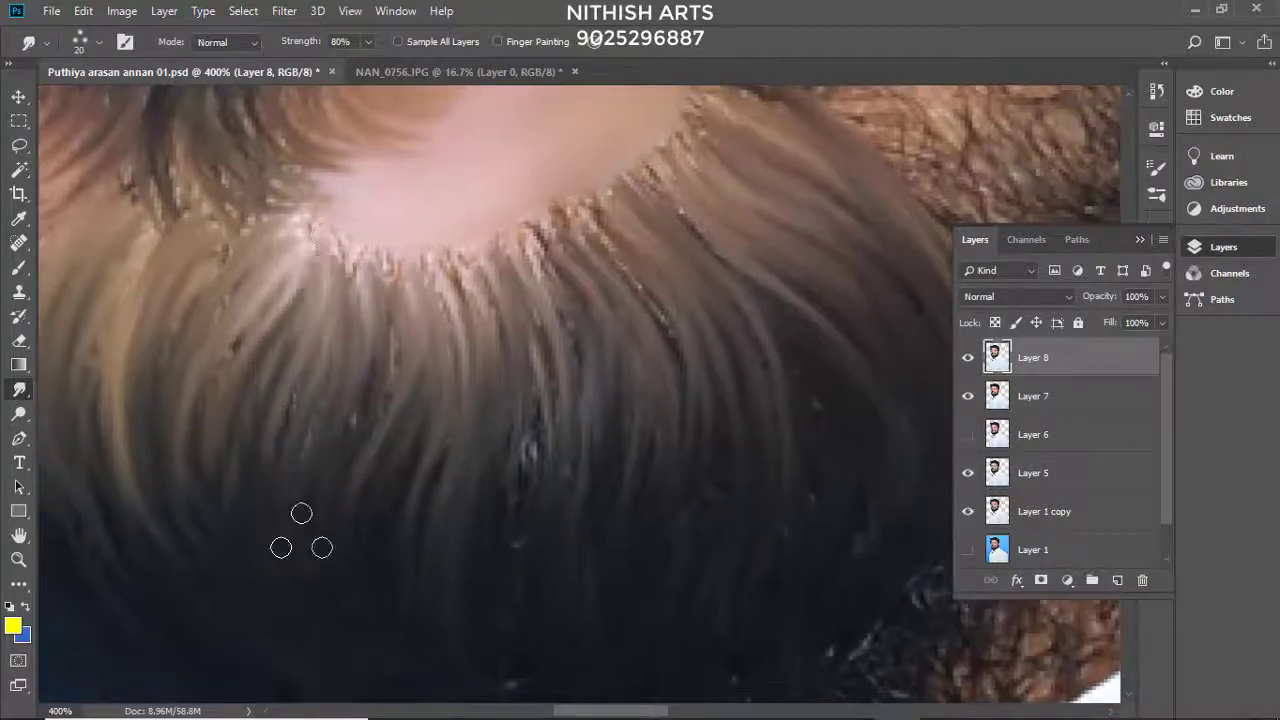
pyautogui.moveTo(245, 230); pyautogui.dragTo(215, 490)
pyautogui.moveTo(478, 300); pyautogui.dragTo(488, 416)
pyautogui.scroll(-2, 527, 330)
# Step: Pan around the mustache tips and jaw beard near the ear to inspect the smudging
pyautogui.scroll(-2, 560, 250)
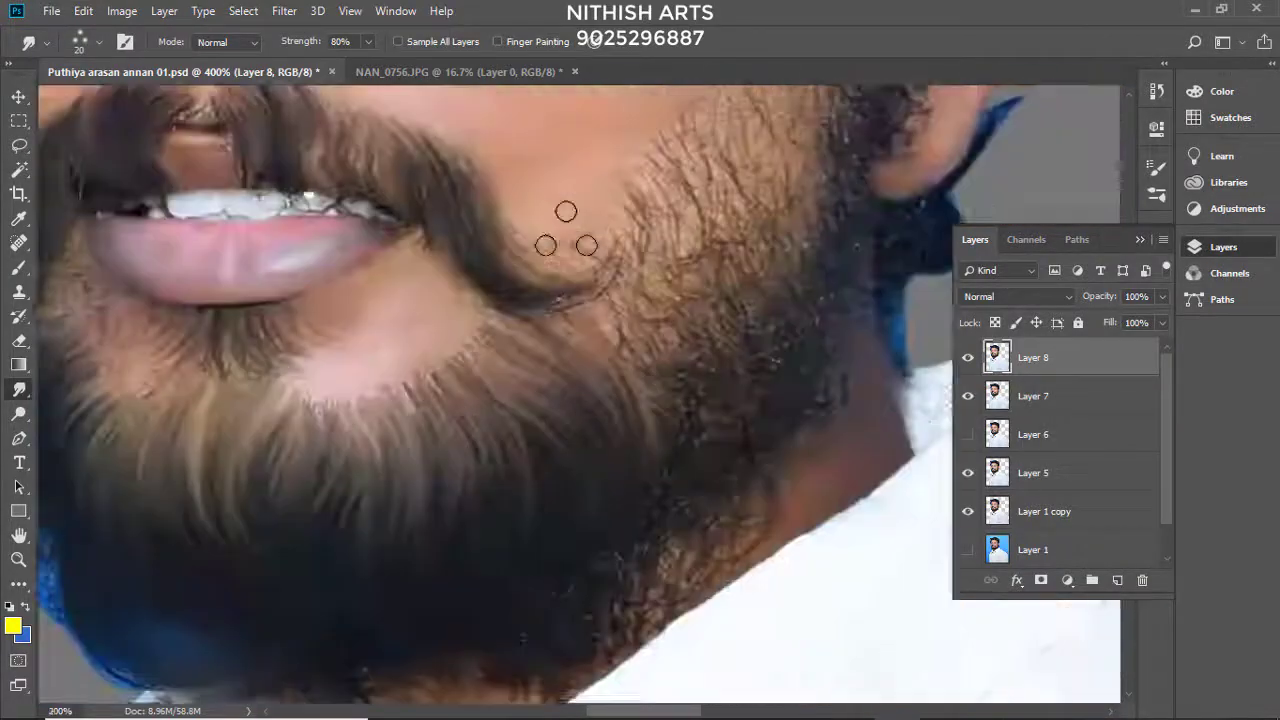
pyautogui.scroll(-3, 566, 209)
pyautogui.scroll(5, 641, 331)
pyautogui.scroll(-2, 641, 331)
pyautogui.scroll(2, 414, 549)
pyautogui.scroll(3, 449, 537)
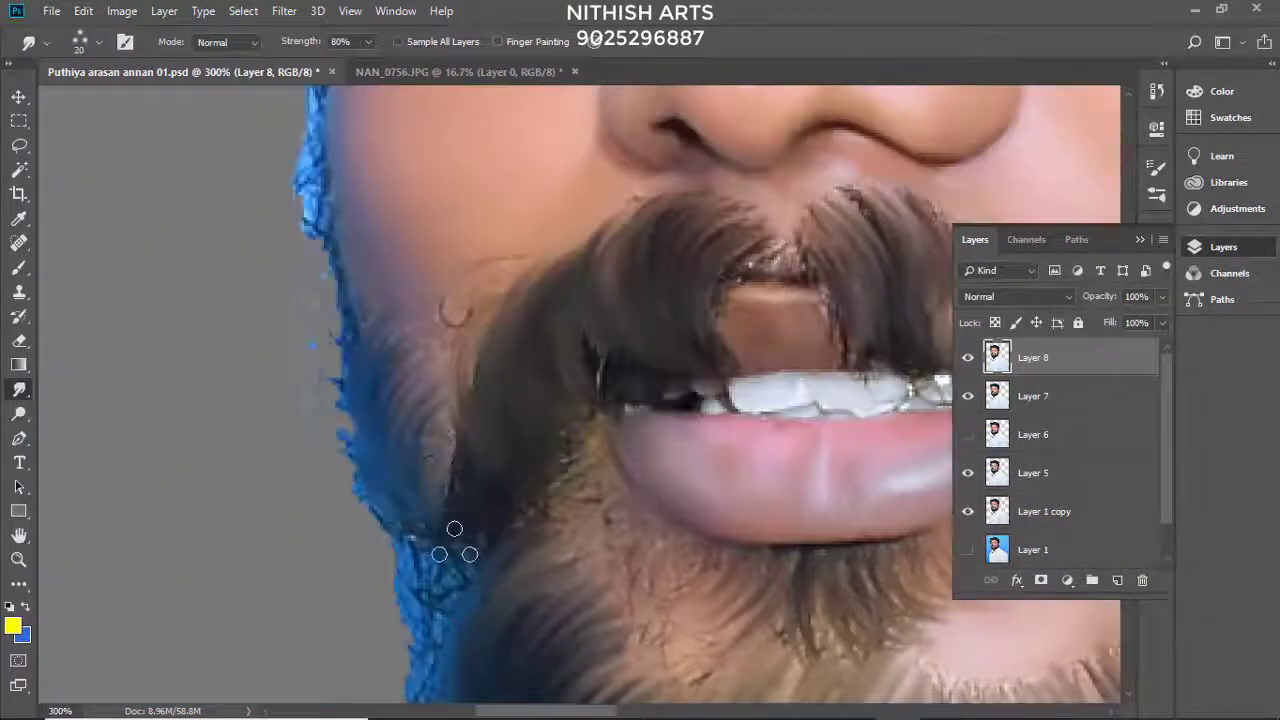
pyautogui.hscroll(2, 547, 370)
pyautogui.hscroll(3, 520, 330)
pyautogui.scroll(1, 520, 330)
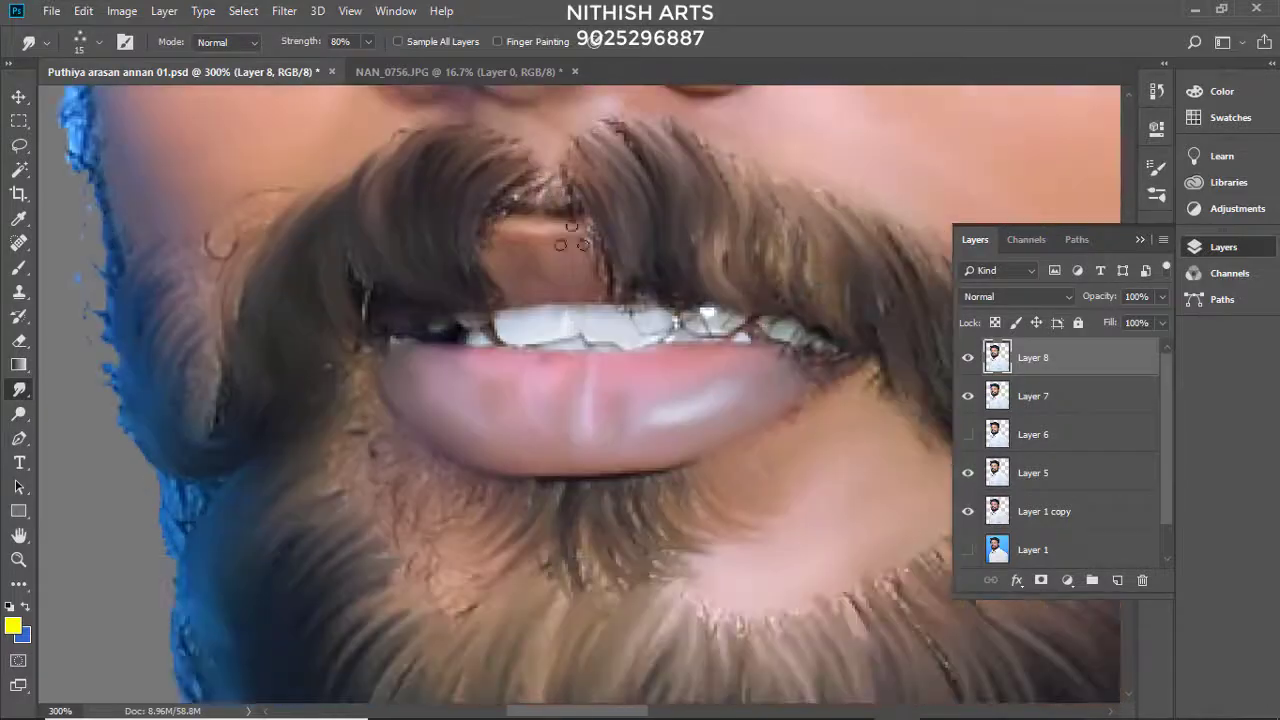
pyautogui.scroll(1, 510, 290)
pyautogui.scroll(1, 508, 275)
pyautogui.scroll(-1, 456, 333)
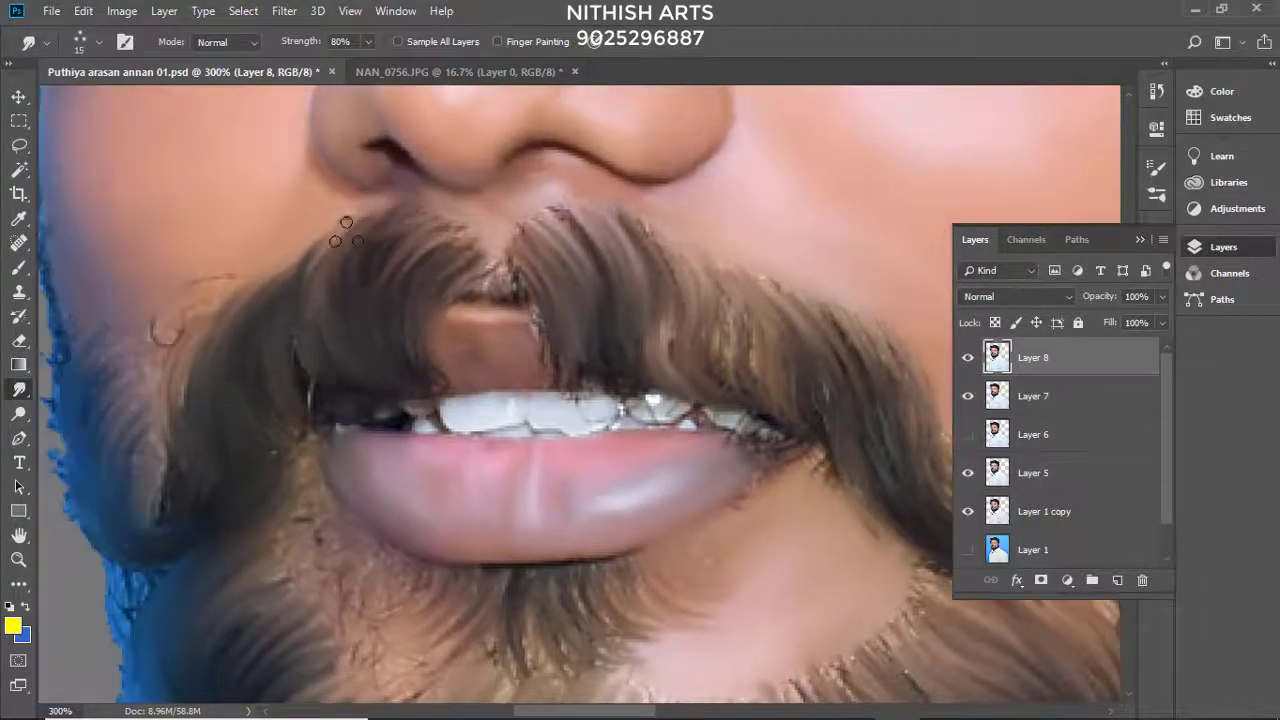
pyautogui.hscroll(2, 538, 250)
pyautogui.scroll(-2, 538, 250)
pyautogui.hscroll(3, 420, 340)
pyautogui.scroll(1, 489, 434)
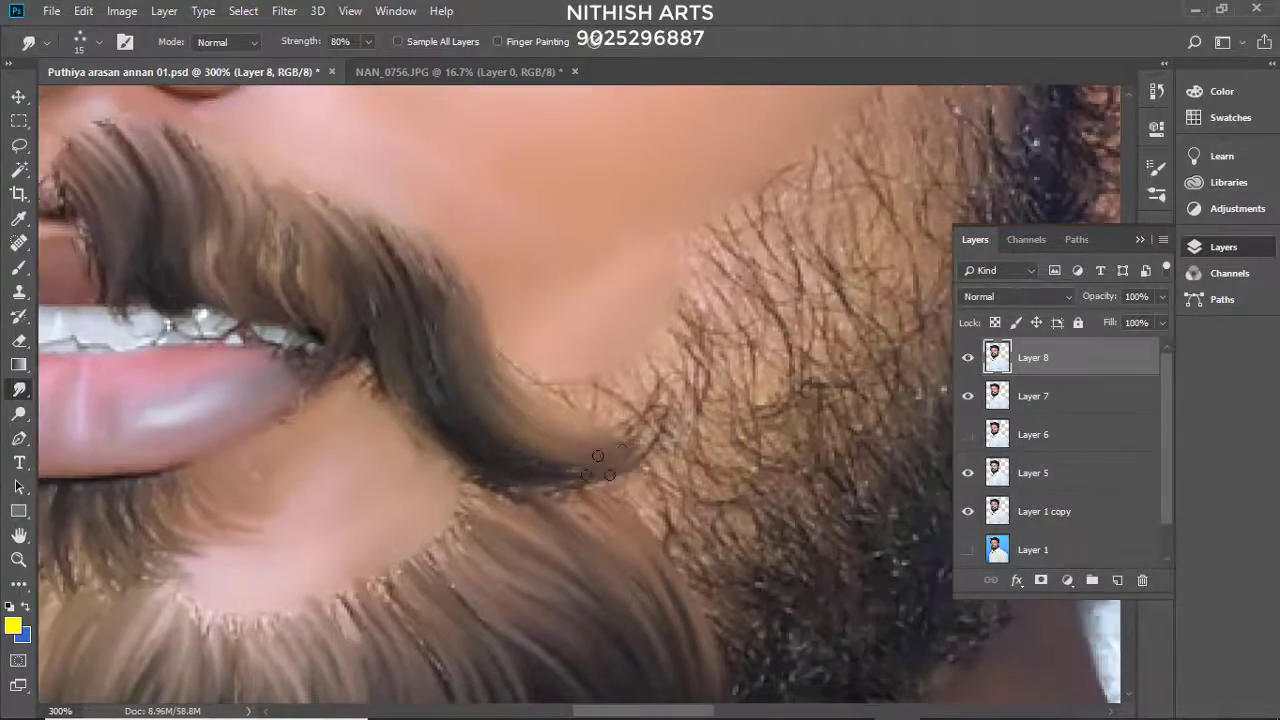
pyautogui.scroll(-3, 597, 456)
pyautogui.hscroll(2, 590, 340)
pyautogui.scroll(-3, 463, 295)
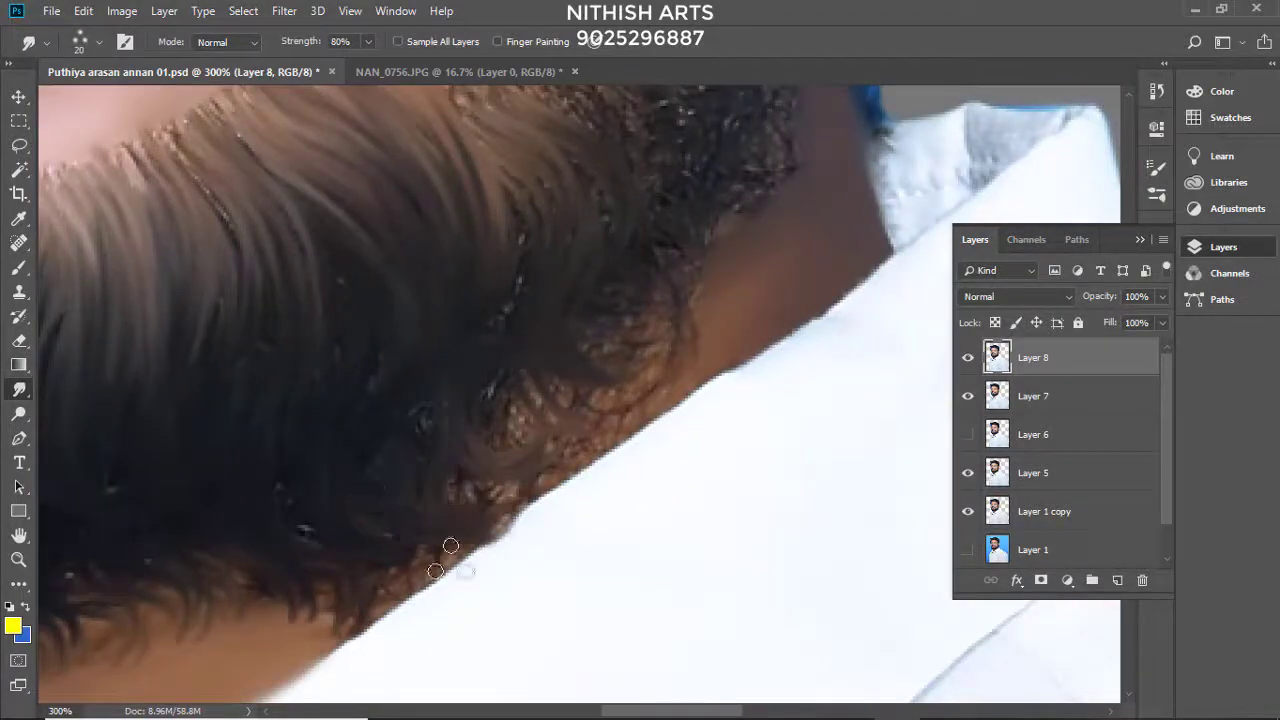
pyautogui.scroll(3, 532, 370)
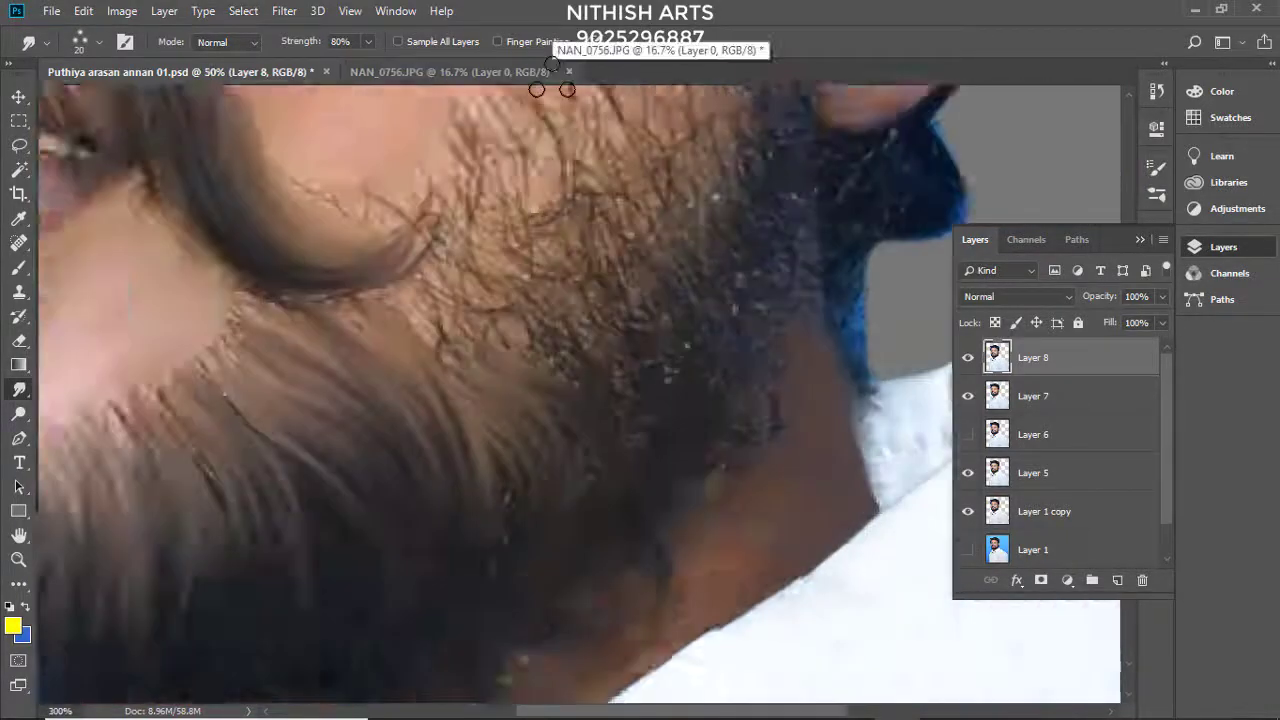
pyautogui.scroll(1, 614, 334)
pyautogui.hscroll(2, 540, 392)
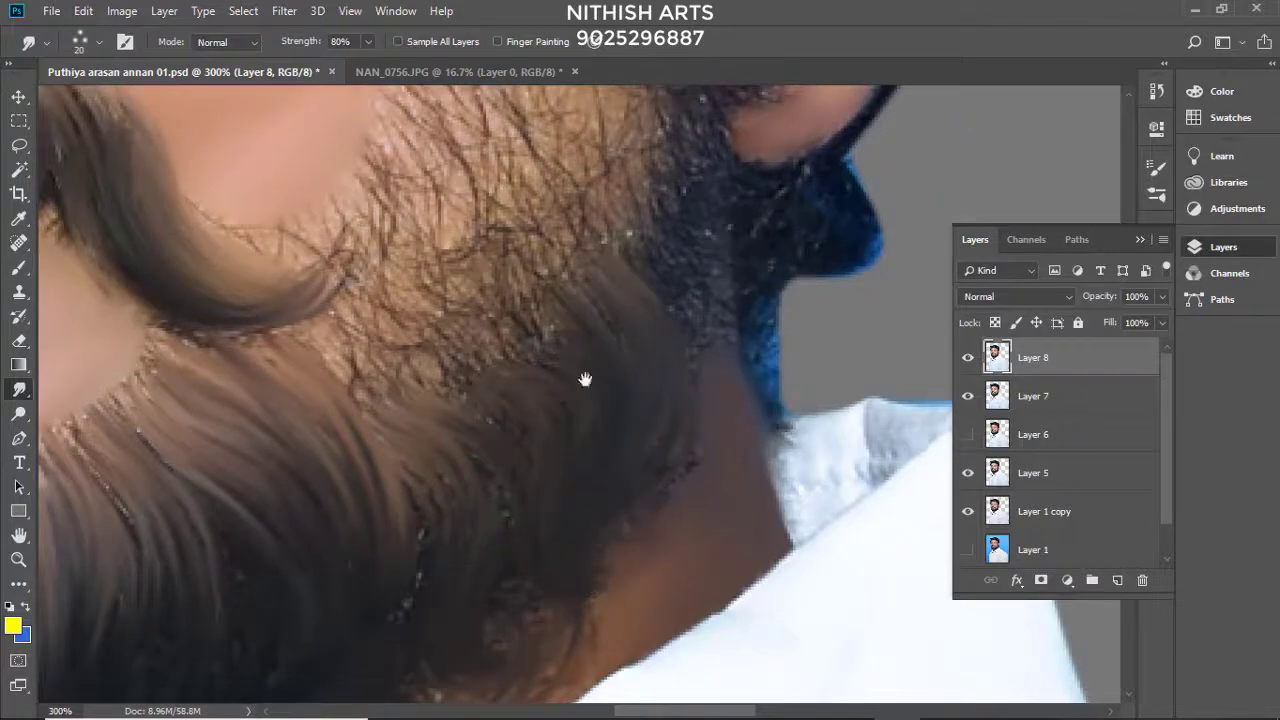
pyautogui.scroll(3, 577, 466)
pyautogui.scroll(2, 663, 343)
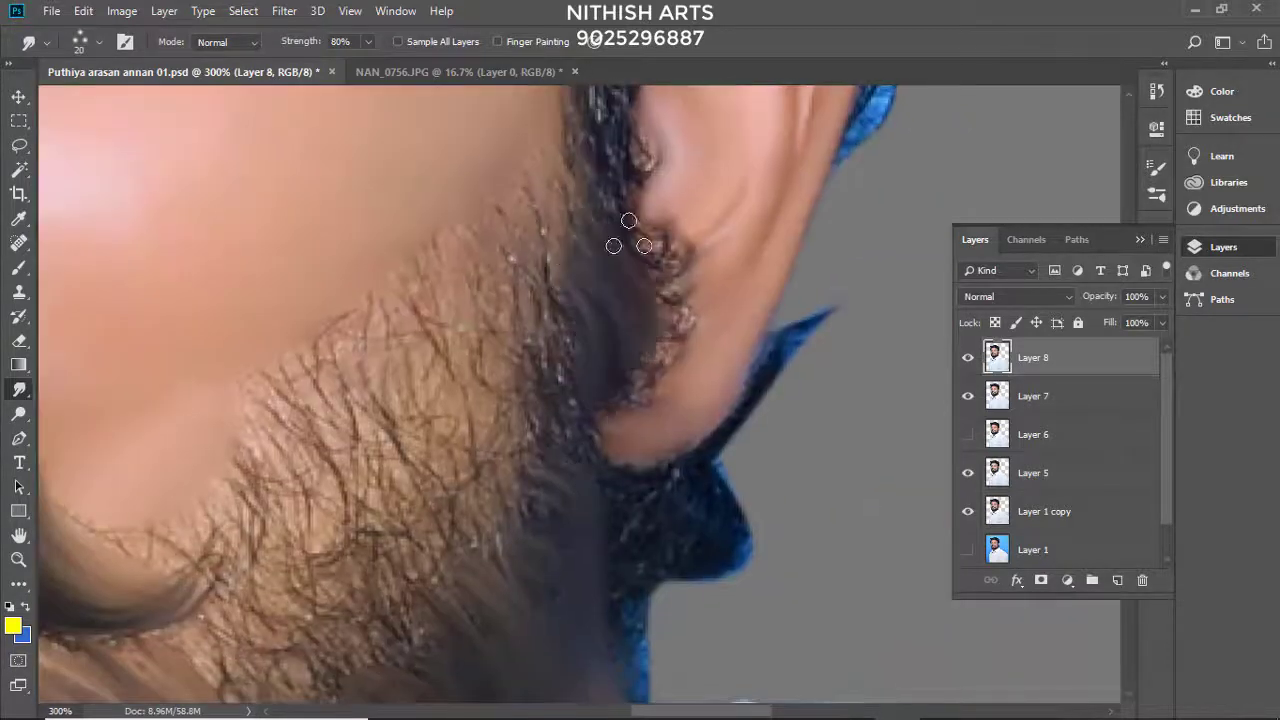
pyautogui.scroll(-4, 600, 290)
pyautogui.hscroll(1, 571, 343)
pyautogui.scroll(1, 555, 385)
pyautogui.scroll(3, 598, 520)
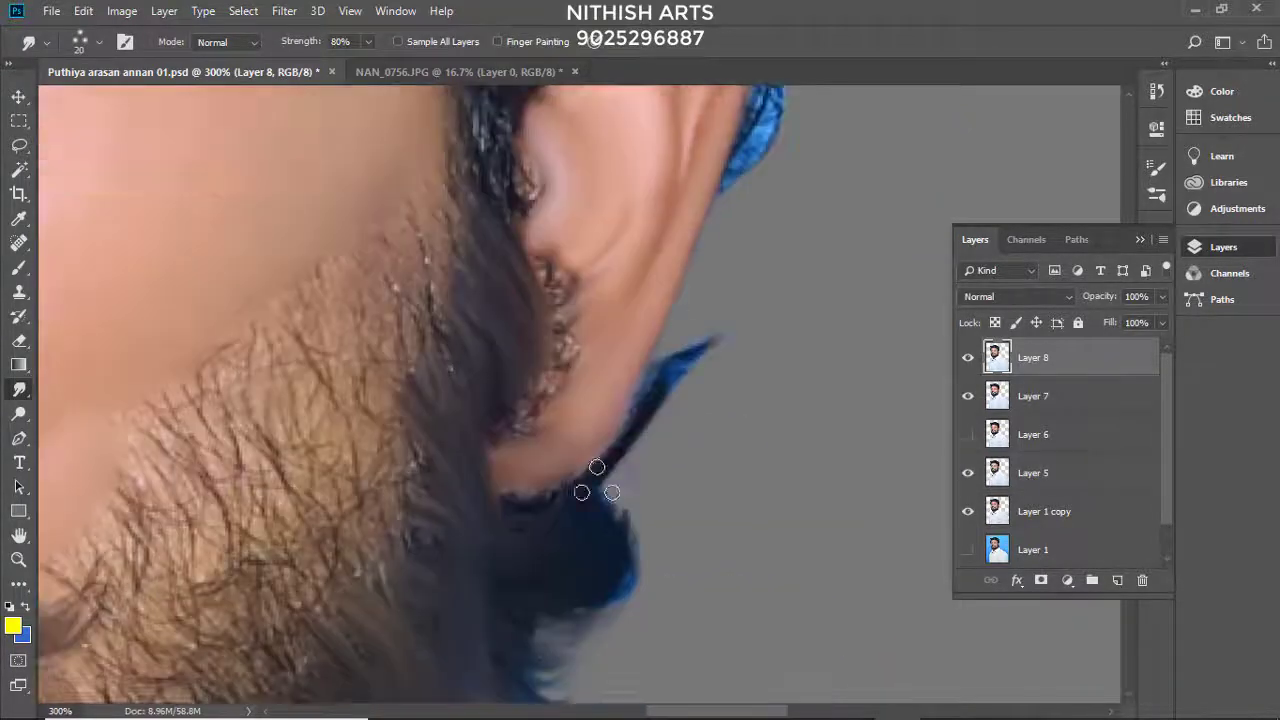
pyautogui.scroll(3, 400, 309)
pyautogui.scroll(-2, 470, 440)
pyautogui.hscroll(1, 470, 440)
pyautogui.scroll(-3, 343, 343)
pyautogui.hscroll(-1, 343, 343)
pyautogui.hscroll(-1, 316, 316)
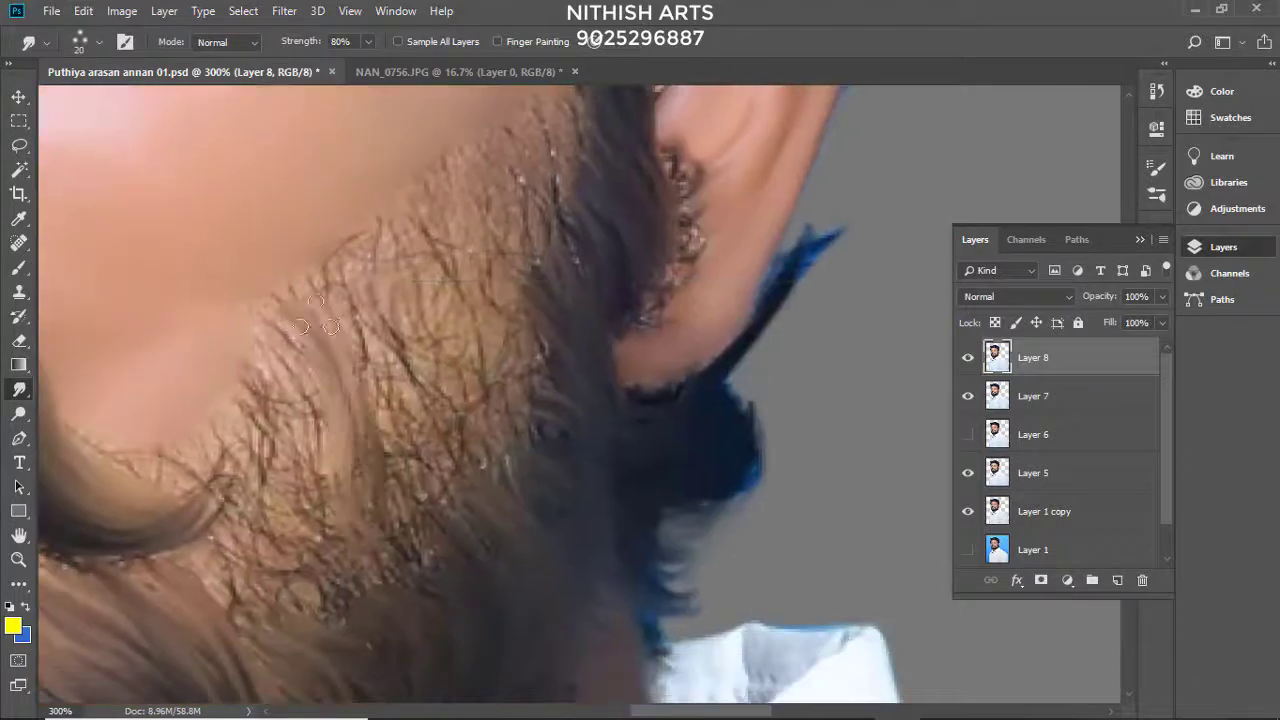
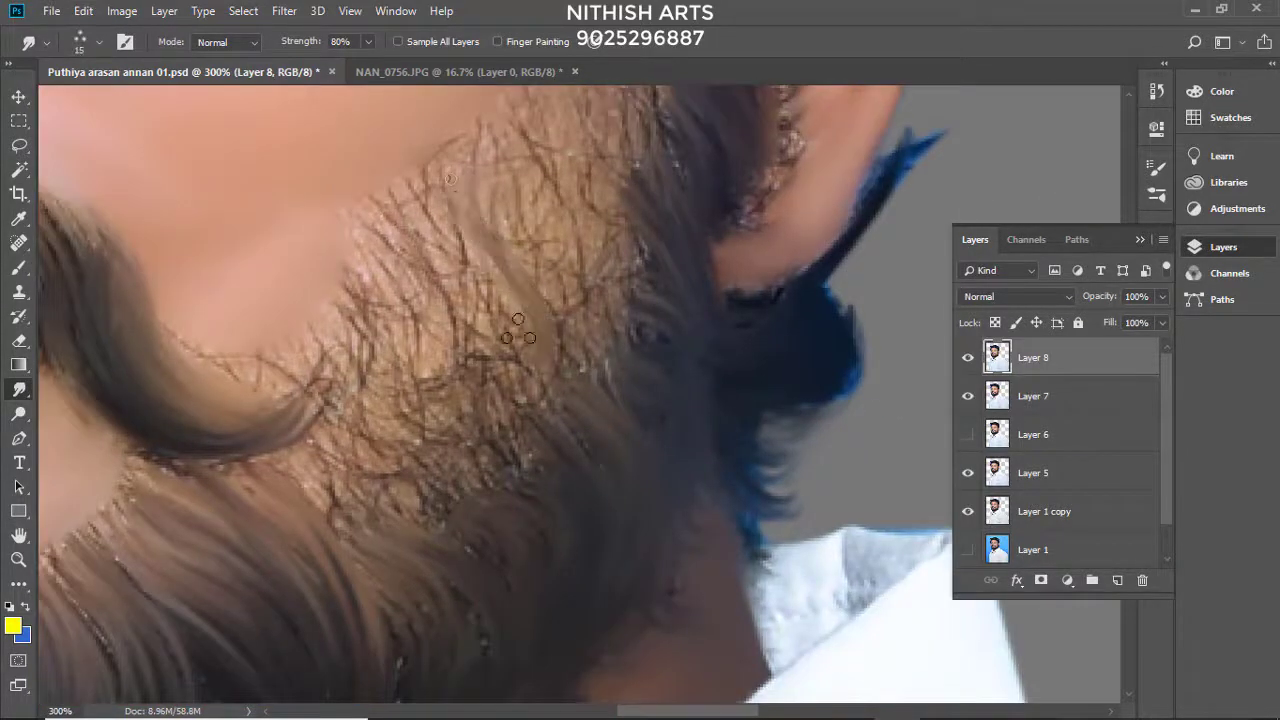
# Step: Smudge the beard hairs along the jaw into soft, painterly streaks with the 80% Smudge tool
pyautogui.moveTo(518, 331); pyautogui.dragTo(422, 470)
pyautogui.scroll(-3, 350, 272)
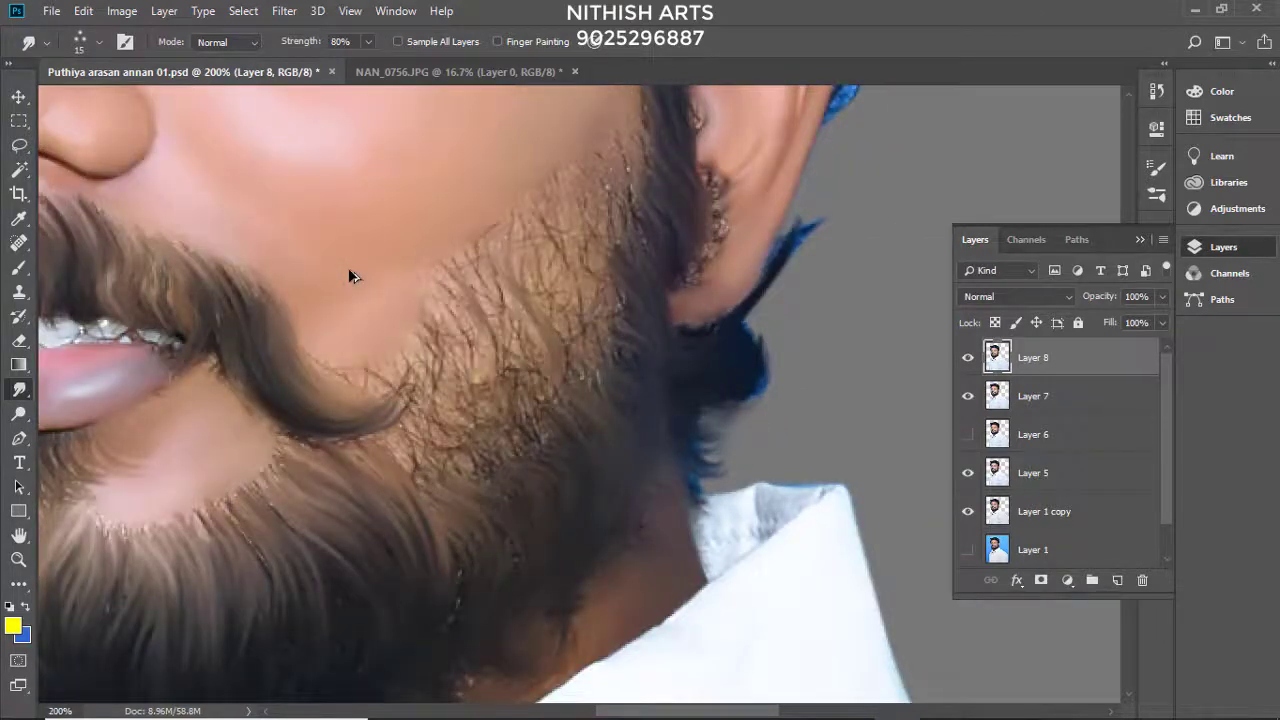
pyautogui.scroll(-2, 350, 272)
pyautogui.scroll(-2, 350, 272)
pyautogui.scroll(3, 348, 270)
pyautogui.scroll(1, 348, 270)
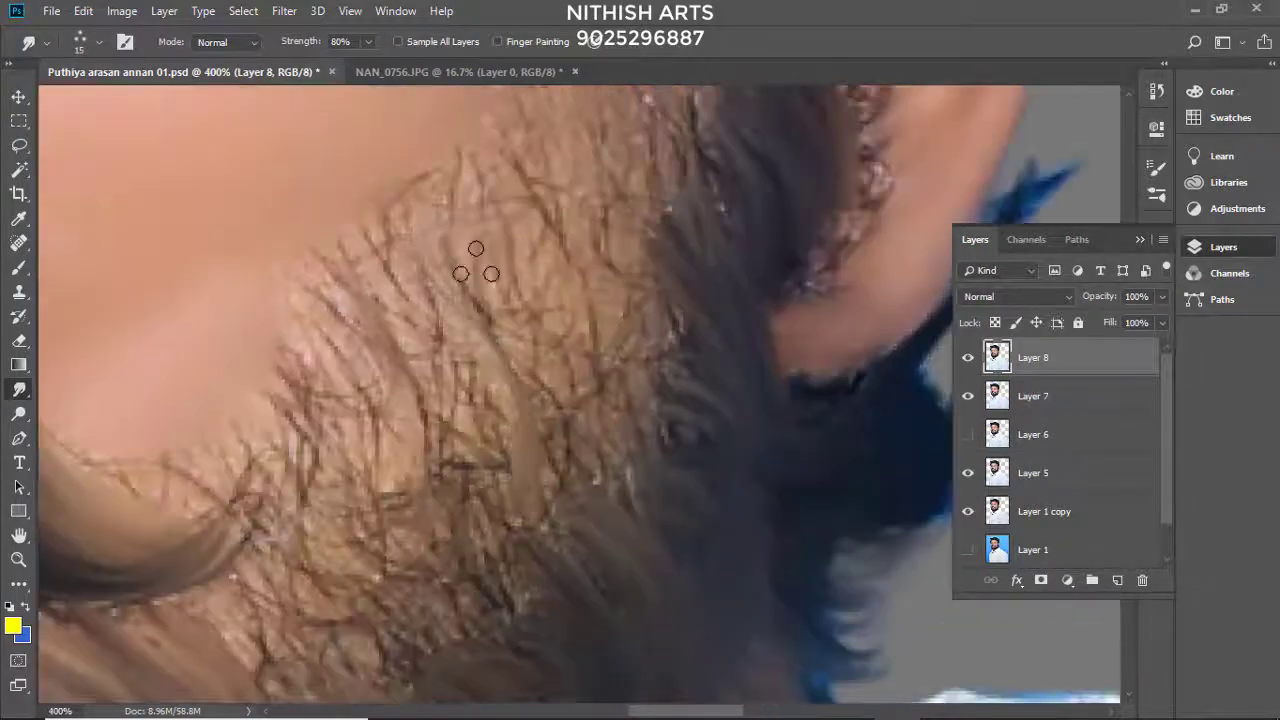
pyautogui.scroll(1, 386, 294)
pyautogui.moveTo(344, 340); pyautogui.dragTo(246, 397)
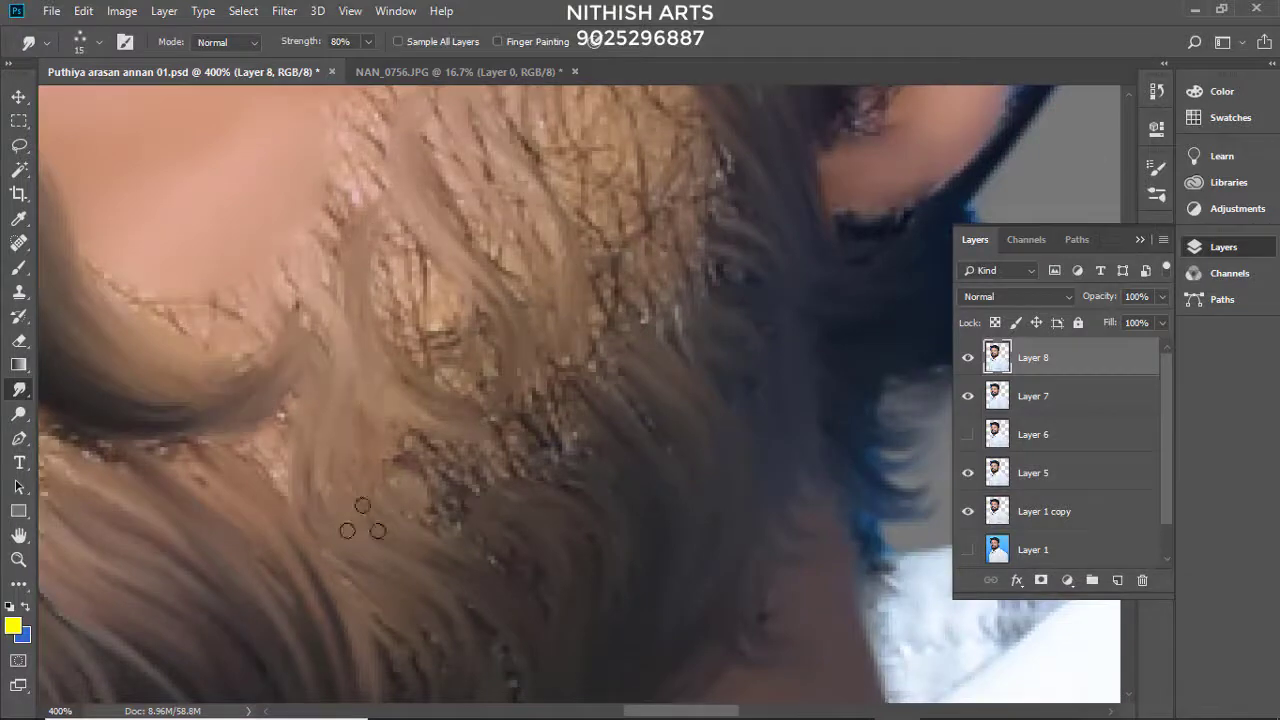
# Step: Smudge the beard and hair near and behind the ear and down the neck
pyautogui.moveTo(362, 518)
pyautogui.mouseDown()
pyautogui.moveTo(560, 491)
pyautogui.moveTo(566, 416)
pyautogui.mouseUp()
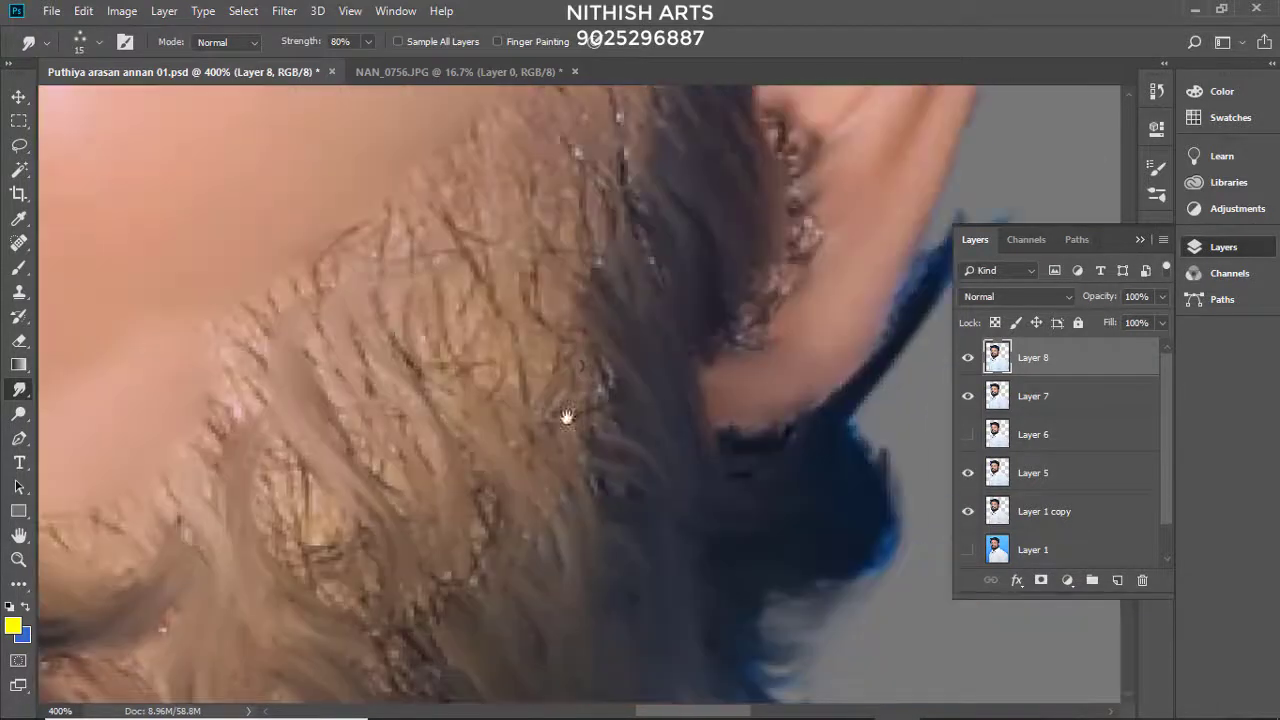
pyautogui.moveTo(520, 315); pyautogui.dragTo(486, 214)
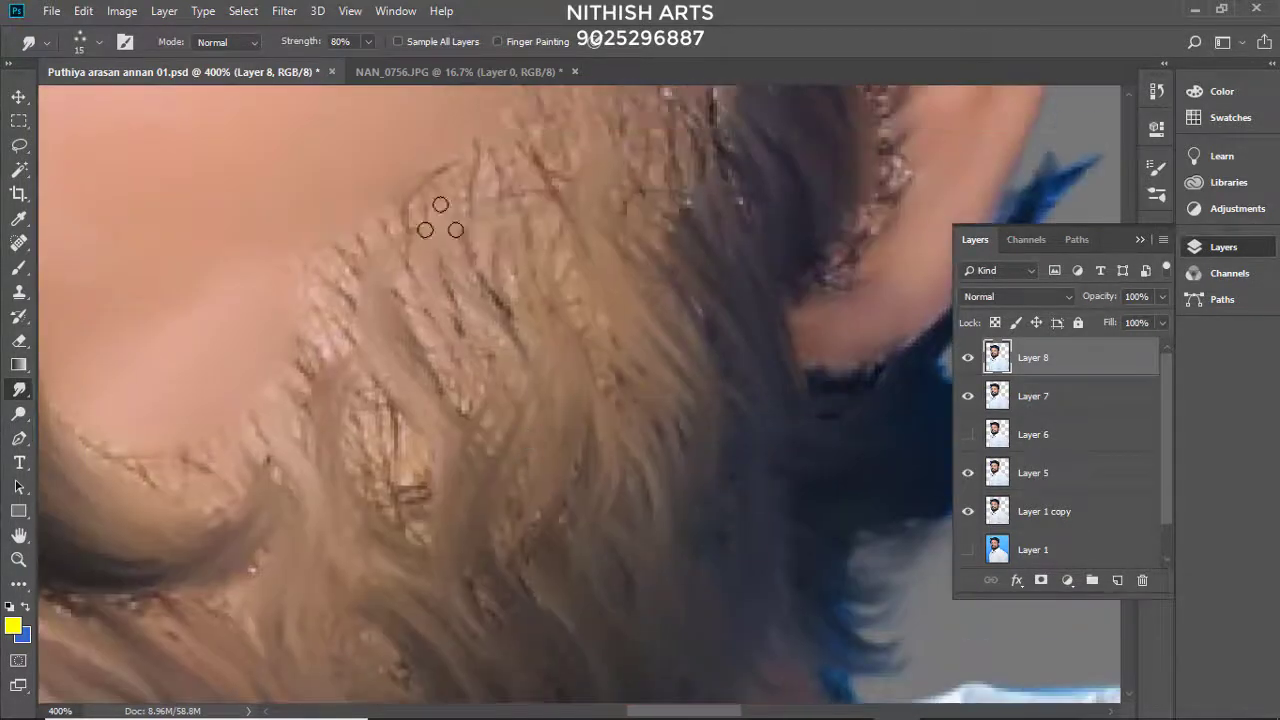
pyautogui.moveTo(452, 535)
pyautogui.mouseDown()
pyautogui.moveTo(541, 482)
pyautogui.moveTo(544, 350)
pyautogui.mouseUp()
pyautogui.moveTo(551, 533); pyautogui.dragTo(571, 286)
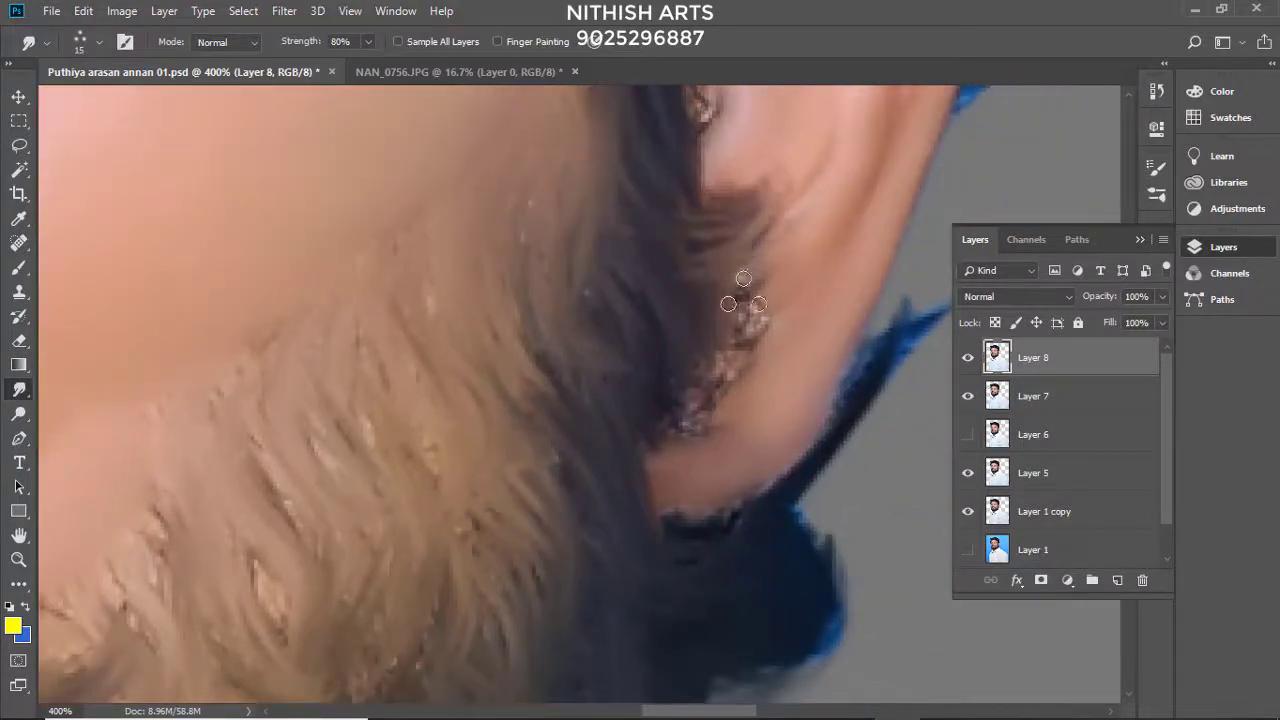
pyautogui.moveTo(743, 214)
pyautogui.mouseDown()
pyautogui.moveTo(598, 303)
pyautogui.moveTo(600, 315)
pyautogui.mouseUp()
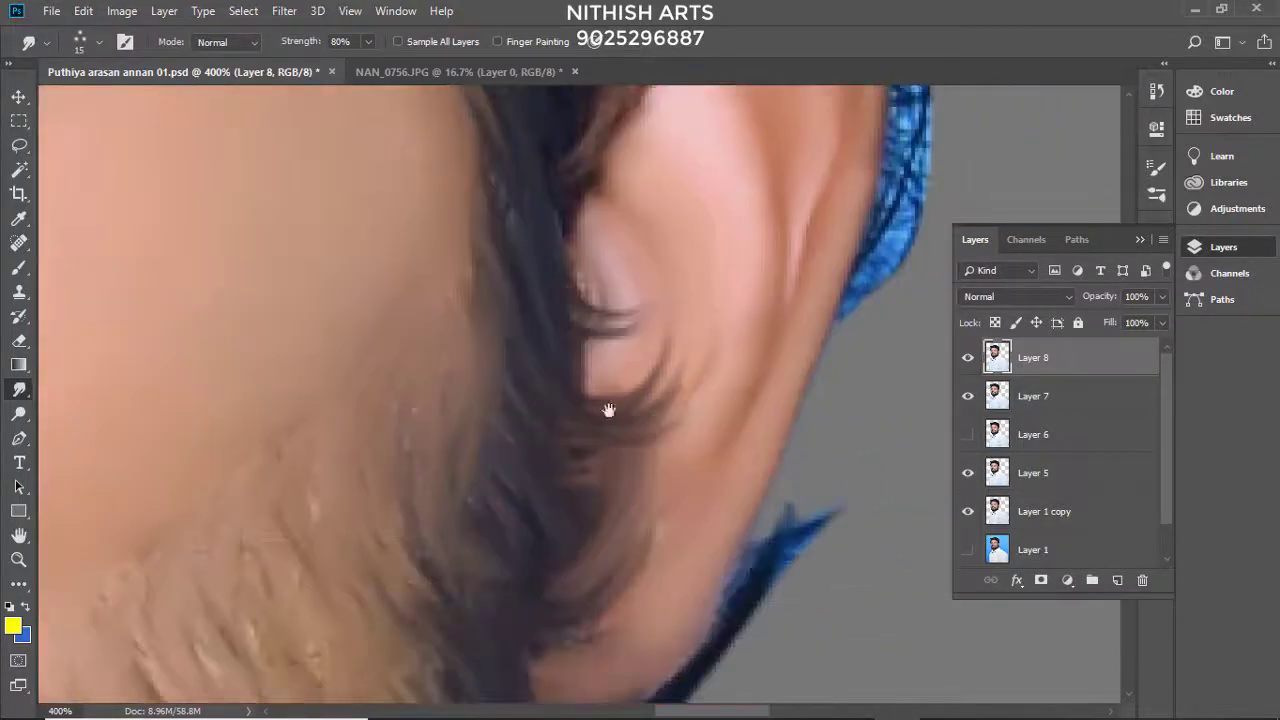
pyautogui.moveTo(608, 409)
pyautogui.mouseDown()
pyautogui.moveTo(531, 306)
pyautogui.moveTo(521, 338)
pyautogui.moveTo(423, 171)
pyautogui.moveTo(316, 362)
pyautogui.mouseUp()
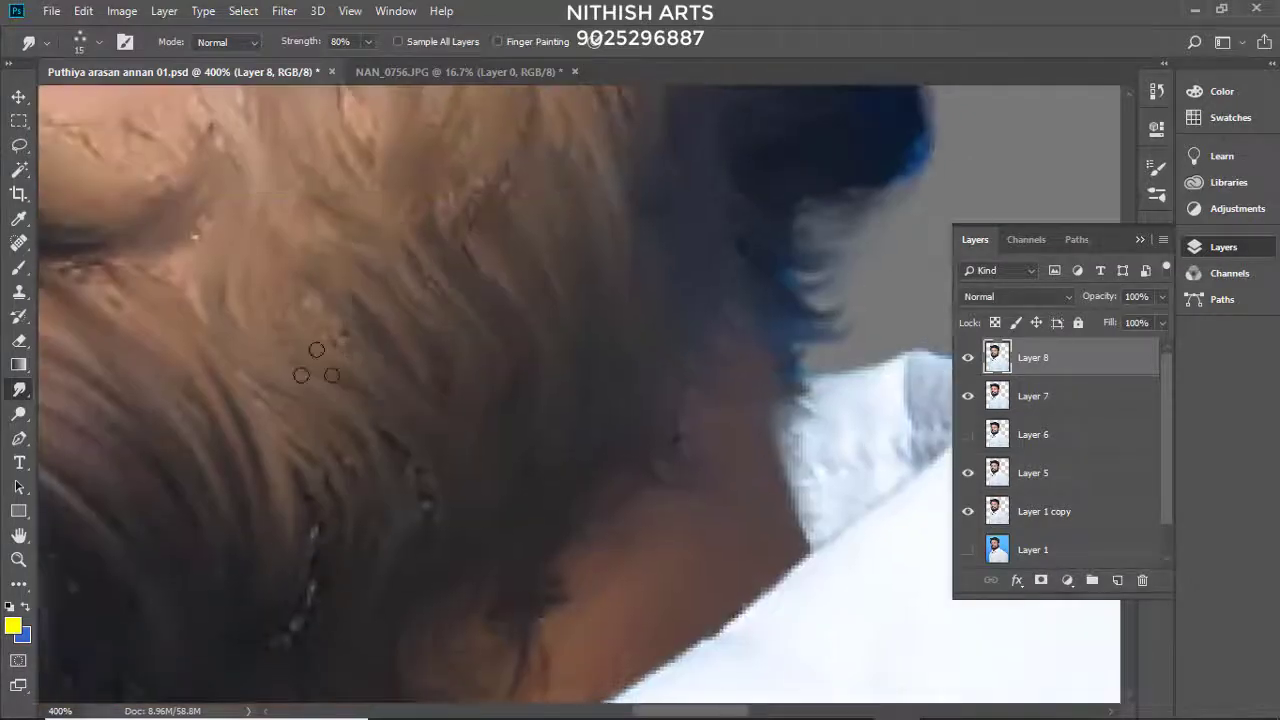
pyautogui.scroll(-1, 331, 208)
pyautogui.scroll(-1, 466, 523)
pyautogui.scroll(-1, 486, 480)
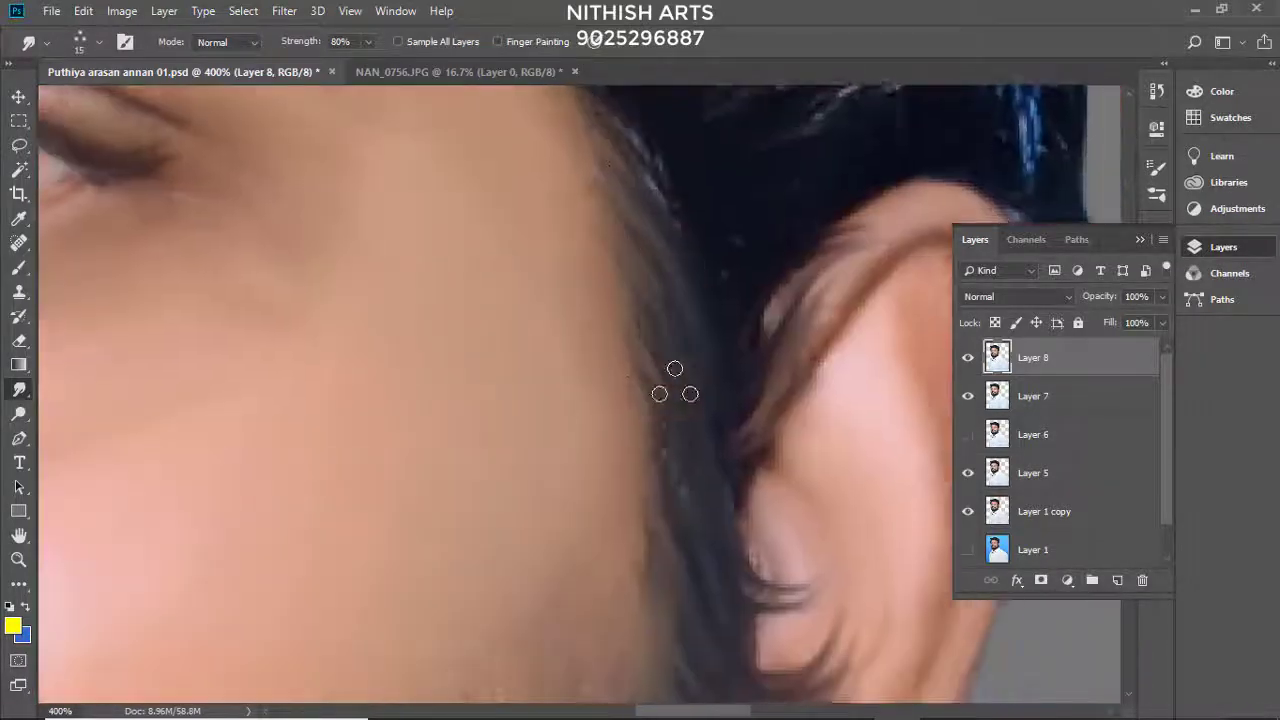
pyautogui.scroll(-3, 674, 380)
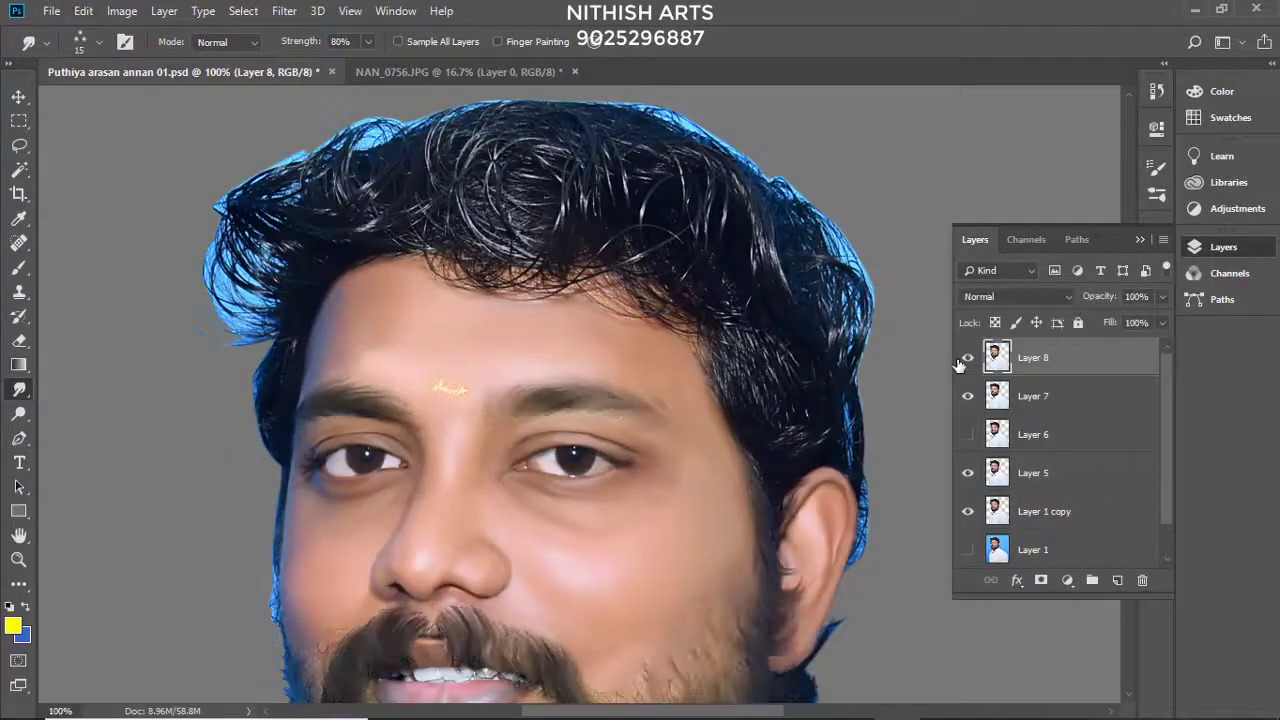
# Step: Add a new colour layer and load the portrait's head outline as a selection
pyautogui.hotkey('ctrl', 'shift', 'alt', 'n')
pyautogui.press('b')
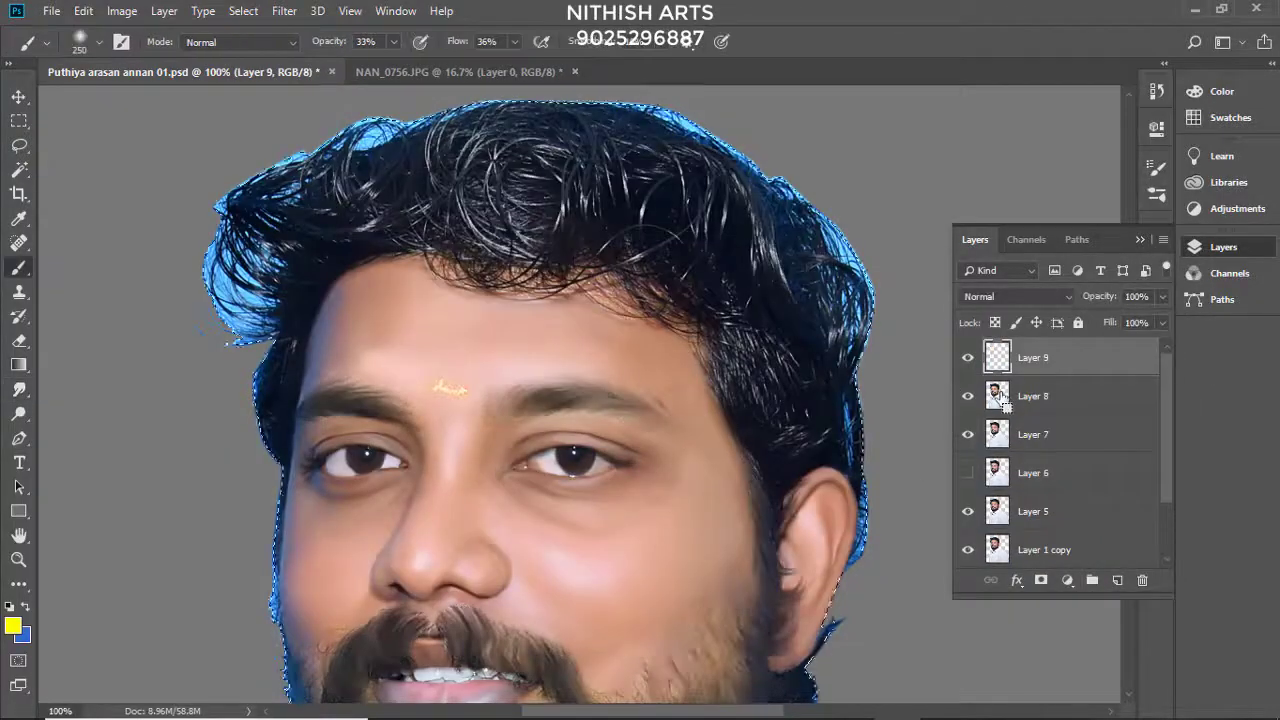
pyautogui.keyDown('ctrl'); pyautogui.click(997, 396); pyautogui.keyUp('ctrl')
pyautogui.hotkey('ctrl', 'j')
pyautogui.click(1033, 357)
pyautogui.hotkey('ctrl', '-')
# Step: Paint magenta-pink over the left side of the hair and blend it as Vivid Light
pyautogui.press('i')
pyautogui.click(13, 626)
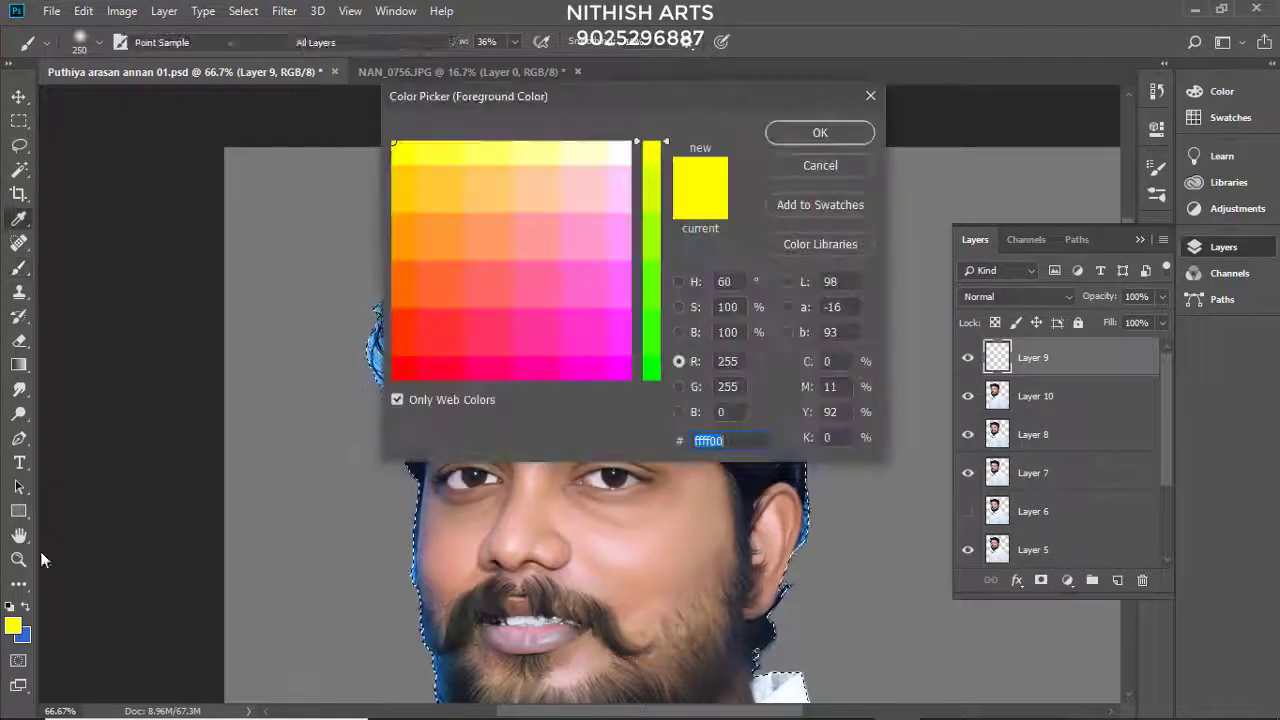
pyautogui.click(488, 375)
pyautogui.press('Return')
pyautogui.press('b')
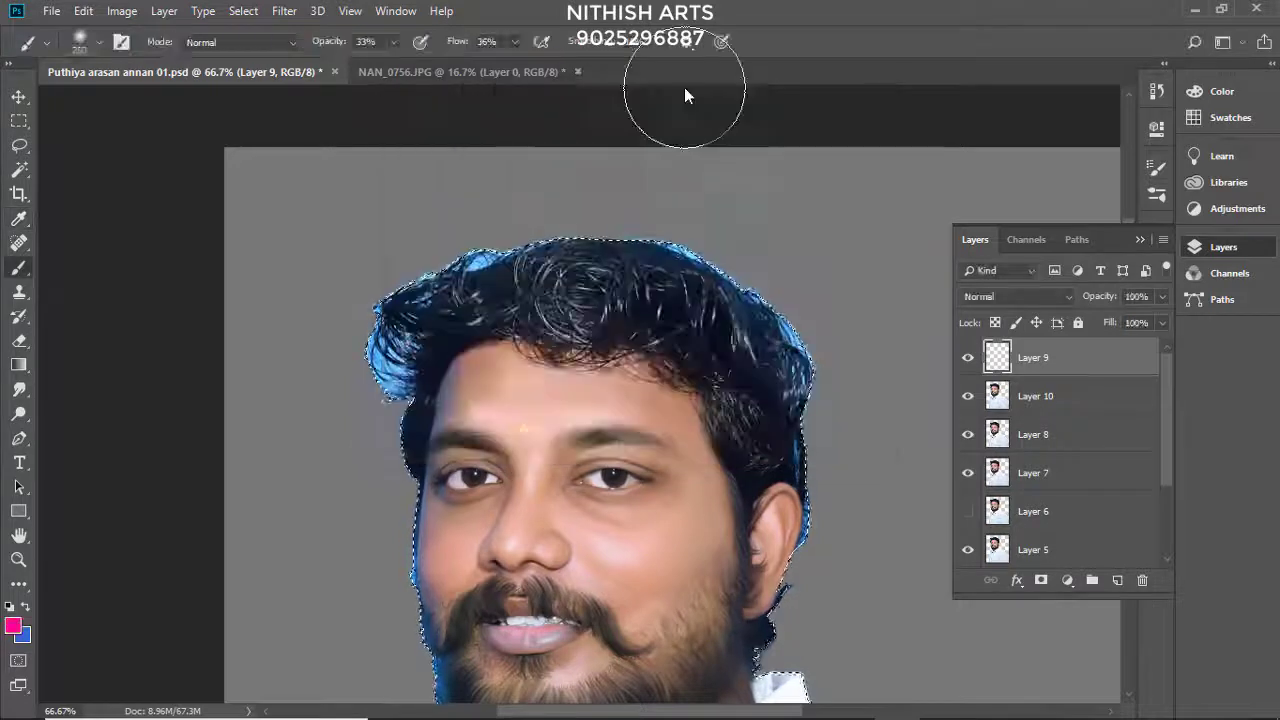
pyautogui.moveTo(400, 270)
pyautogui.mouseDown()
pyautogui.moveTo(430, 300)
pyautogui.moveTo(340, 420)
pyautogui.mouseUp()
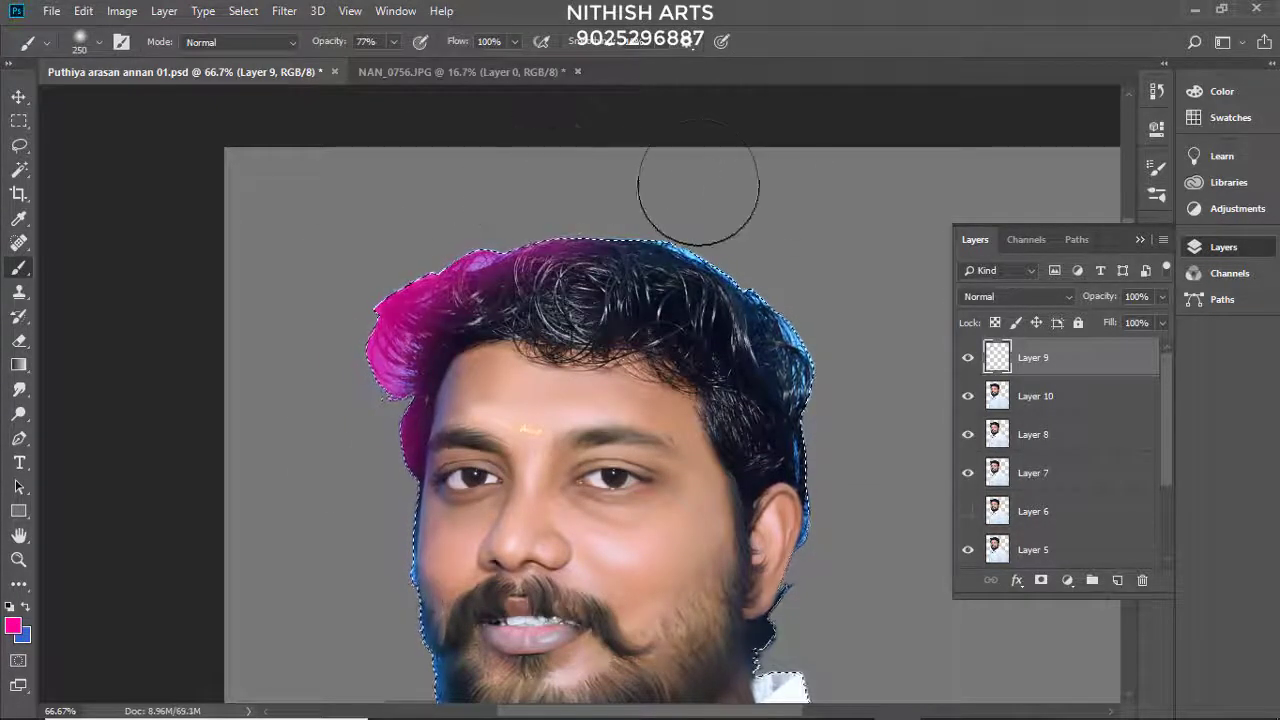
pyautogui.click(1015, 296)
pyautogui.press('Down')
pyautogui.press('Down')
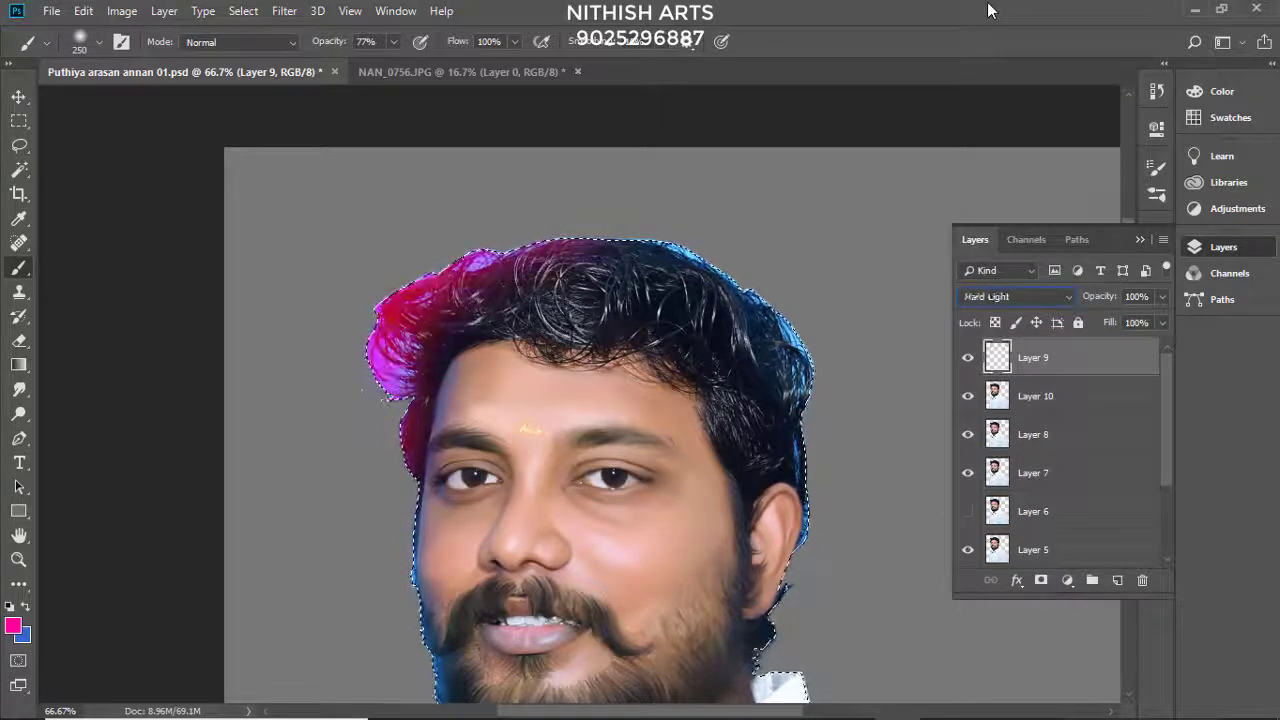
# Step: Shift the pink tint's hue to red with Hue/Saturation, then add another empty layer
pyautogui.hotkey('ctrl', 'u')
pyautogui.moveTo(898, 232); pyautogui.dragTo(1035, 232)
pyautogui.moveTo(966, 180)
pyautogui.mouseDown()
pyautogui.moveTo(874, 181)
pyautogui.moveTo(1019, 183)
pyautogui.moveTo(869, 180)
pyautogui.moveTo(1031, 192)
pyautogui.moveTo(974, 190)
pyautogui.mouseUp()
pyautogui.click(1157, 123)
pyautogui.hotkey('ctrl', 'u')
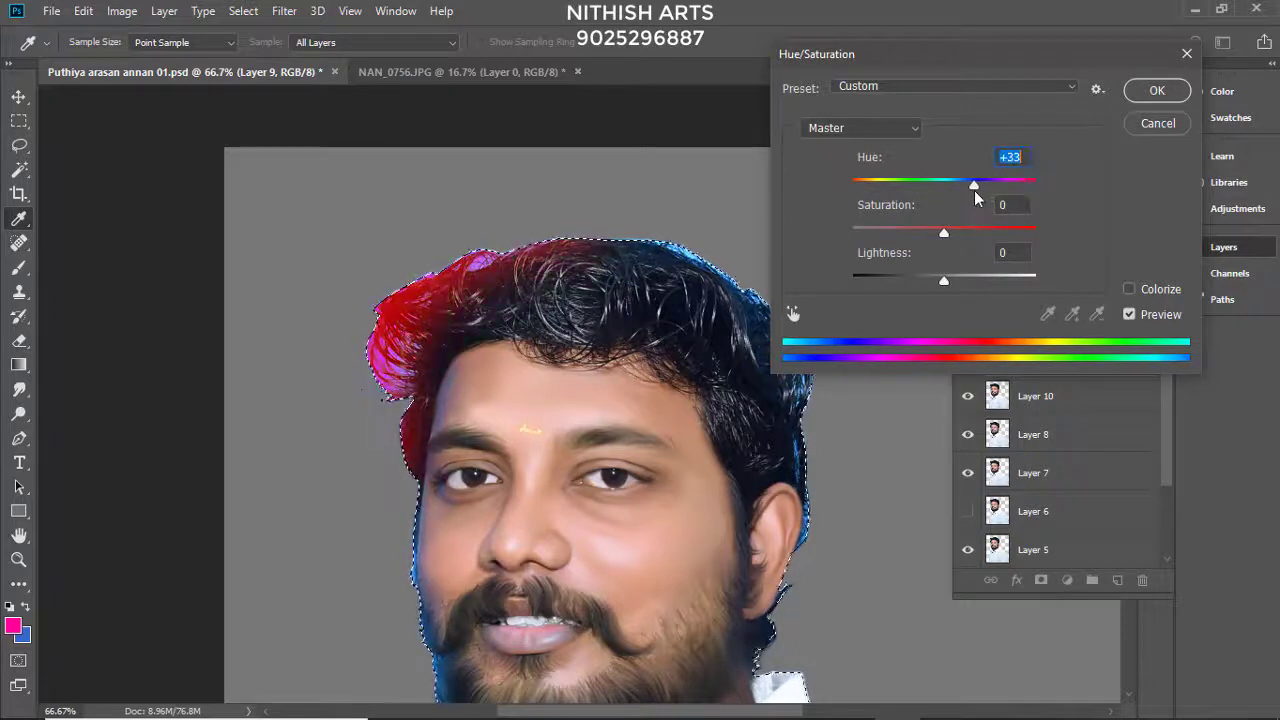
pyautogui.press('Return')
pyautogui.press('b')
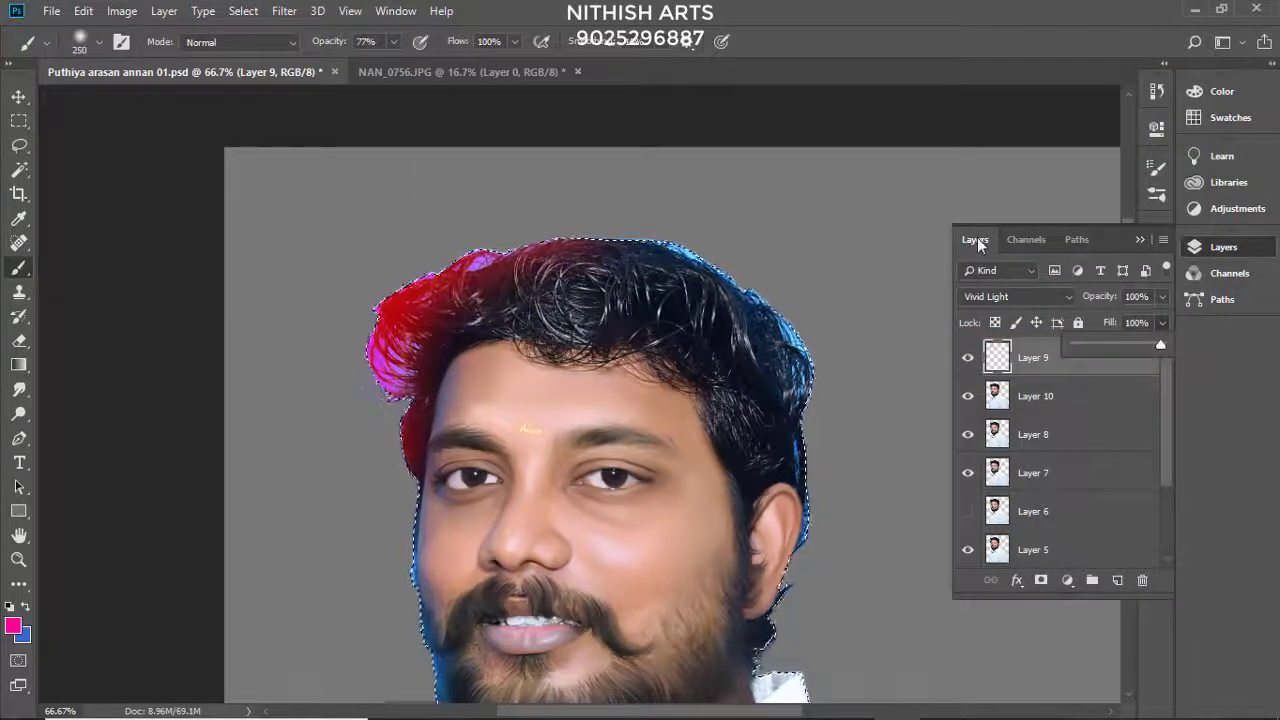
pyautogui.hotkey('ctrl', 'shift', 'alt', 'n')
pyautogui.hscroll(2, 213, 360)
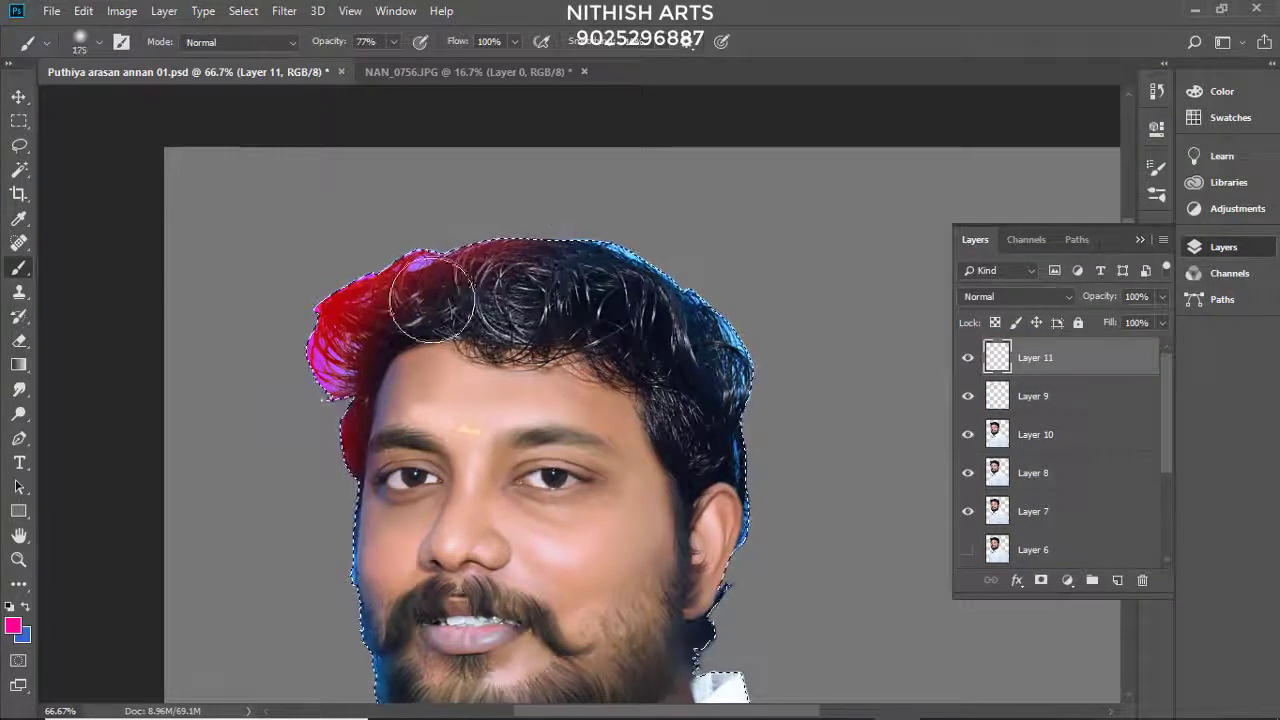
# Step: Paint a 28%-opacity tint across the hair top and colorize it at full saturation
pyautogui.moveTo(395, 335); pyautogui.dragTo(565, 270)
pyautogui.hotkey('ctrl', 'z')
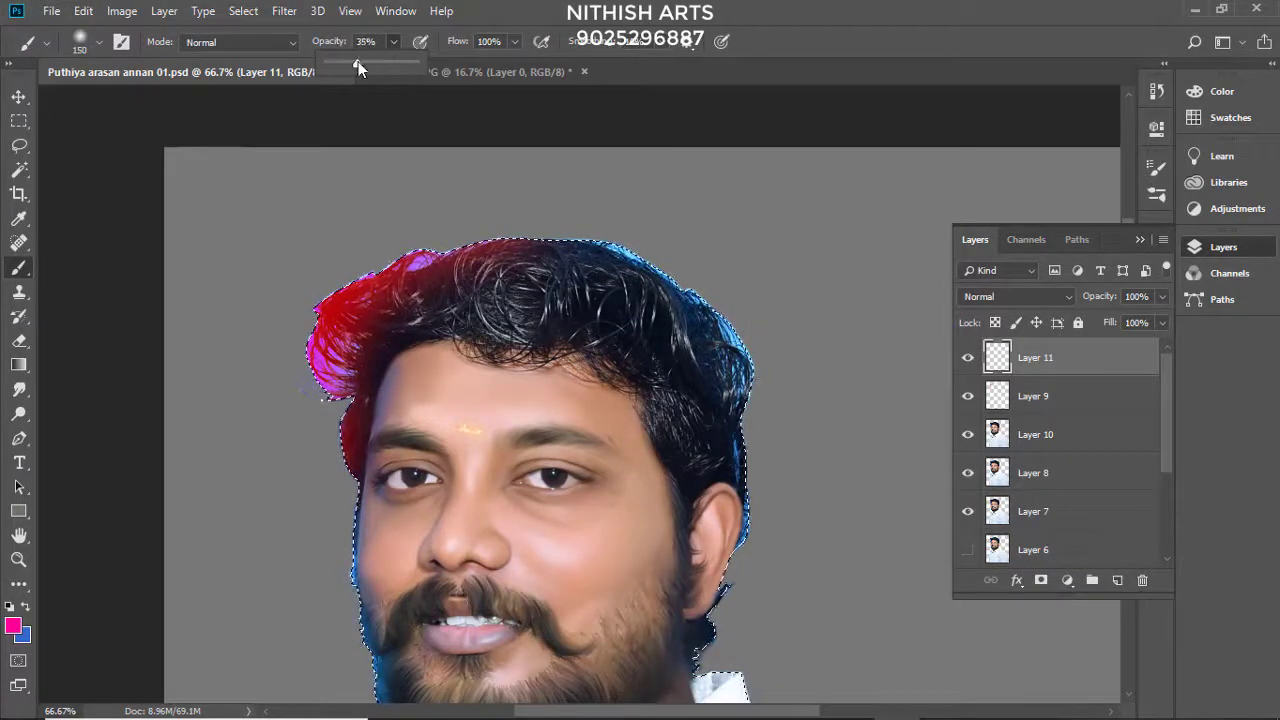
pyautogui.moveTo(358, 66); pyautogui.dragTo(351, 66)
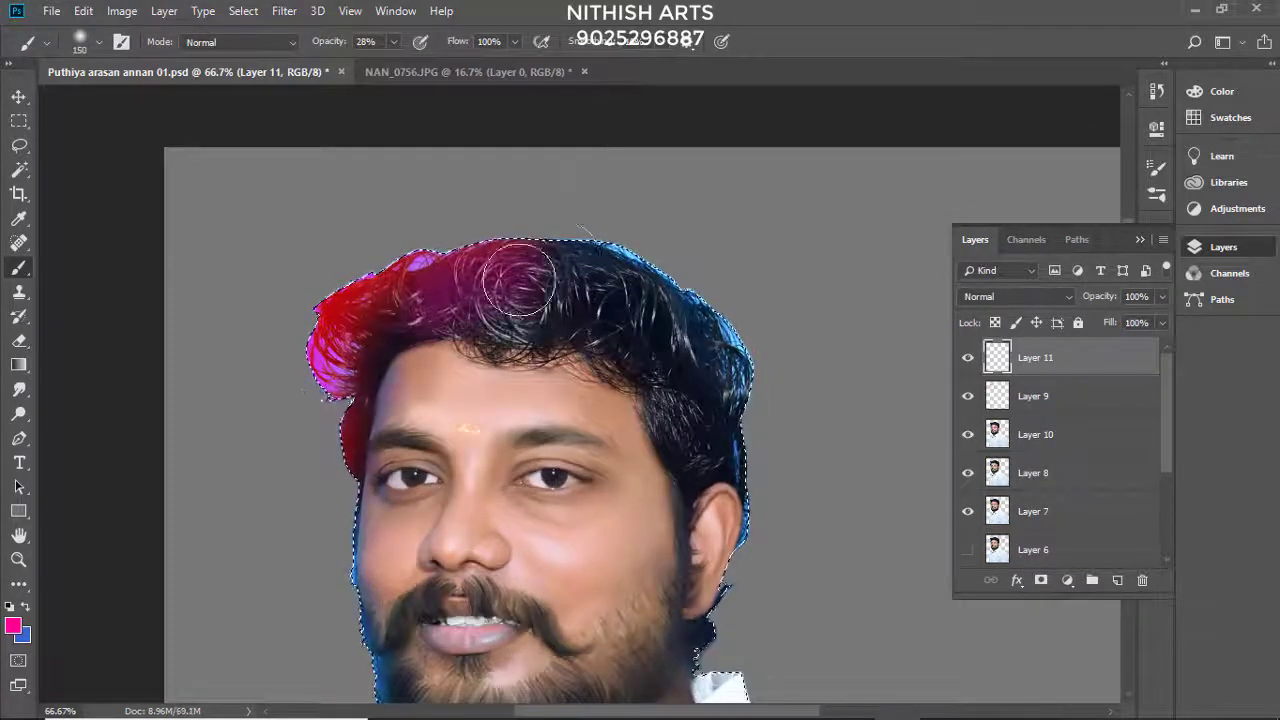
pyautogui.hotkey('ctrl', 'u')
pyautogui.click(1129, 289)
pyautogui.moveTo(900, 232); pyautogui.dragTo(1035, 232)
pyautogui.moveTo(1029, 185)
pyautogui.mouseDown()
pyautogui.moveTo(863, 185)
pyautogui.moveTo(990, 185)
pyautogui.mouseUp()
pyautogui.press('Return')
# Step: Blend the tint layer as Soft Light and lower Layer 9's fill to 95%
pyautogui.click(1015, 296)
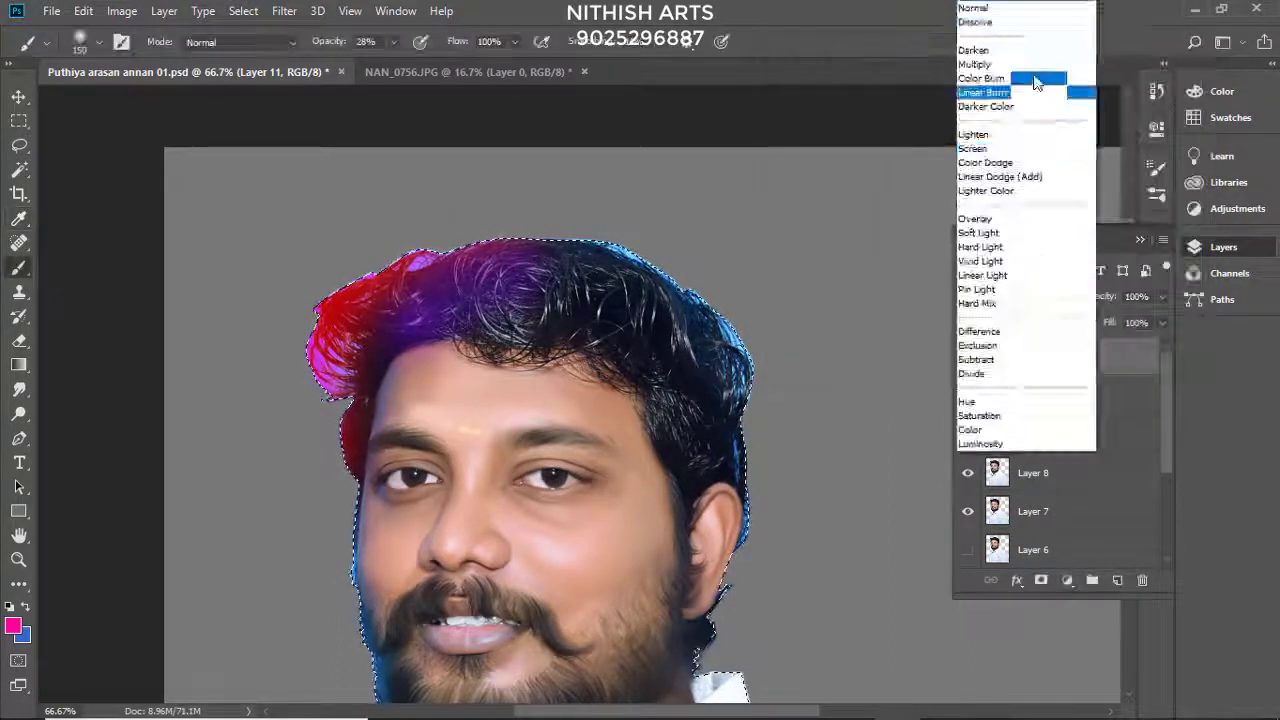
pyautogui.click(1018, 270)
pyautogui.click(1018, 301)
pyautogui.click(1015, 275)
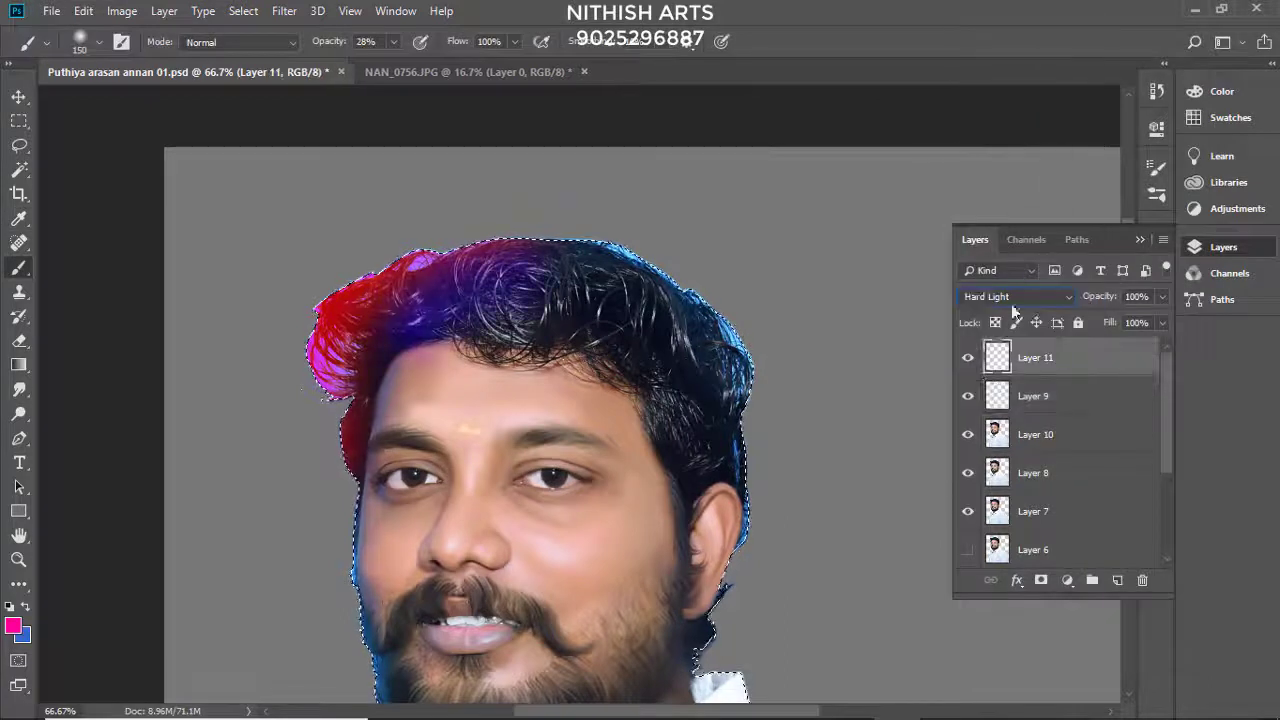
pyautogui.press('Down')
pyautogui.press('Down')
pyautogui.press('Down')
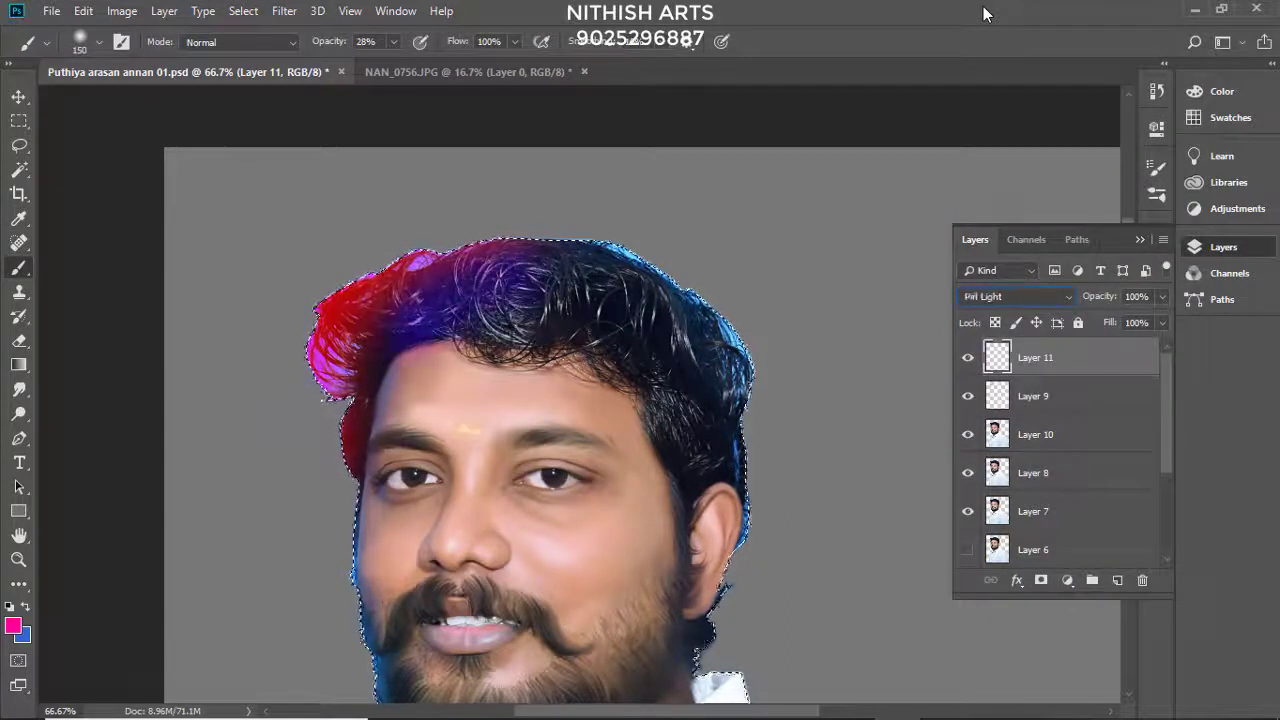
pyautogui.press('Down')
pyautogui.press('Down')
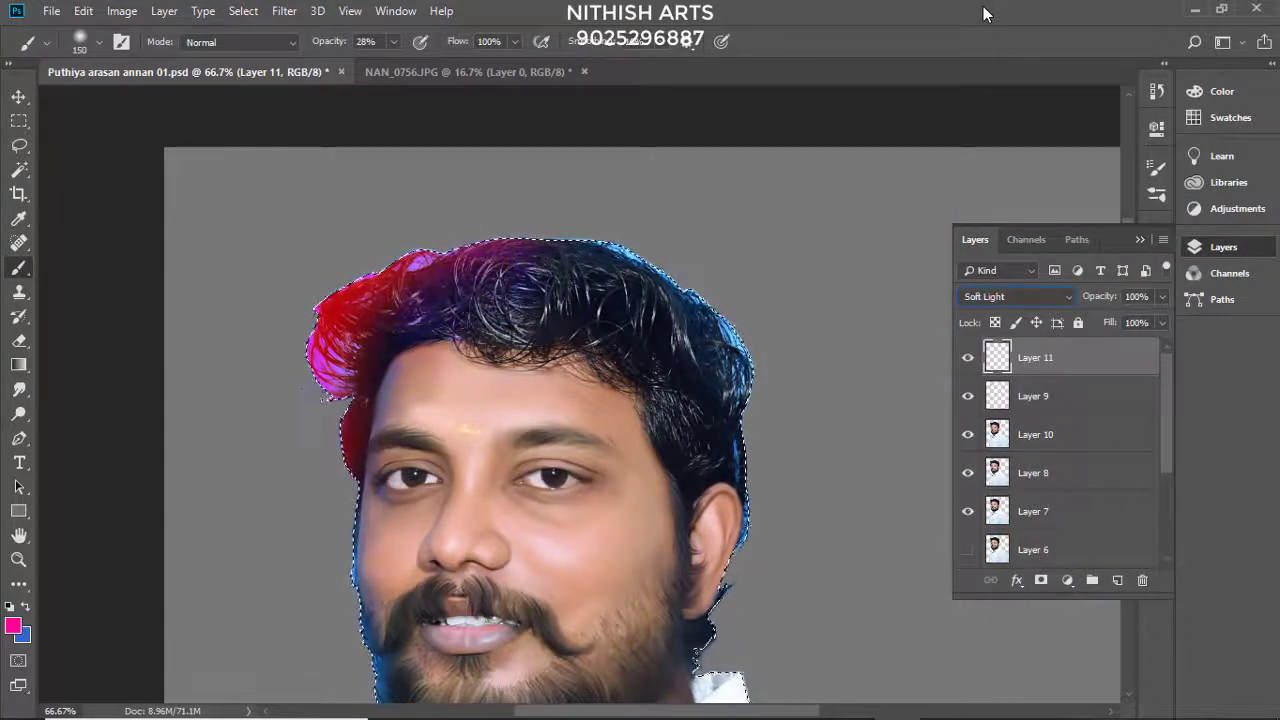
pyautogui.moveTo(1127, 349); pyautogui.dragTo(1156, 346)
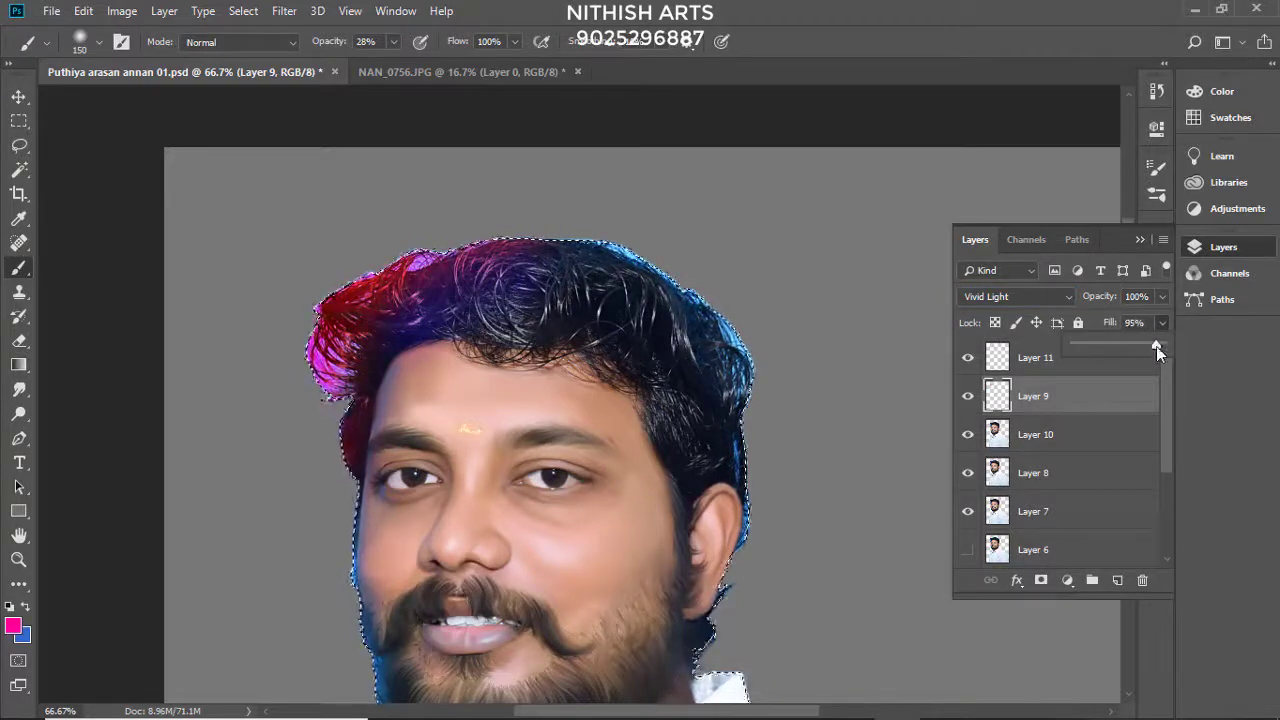
# Step: Paint a blue-purple stroke across the top of the hair on a new Layer 12
pyautogui.hotkey('ctrl', 'shift', 'alt', 'n')
pyautogui.click(12, 626)
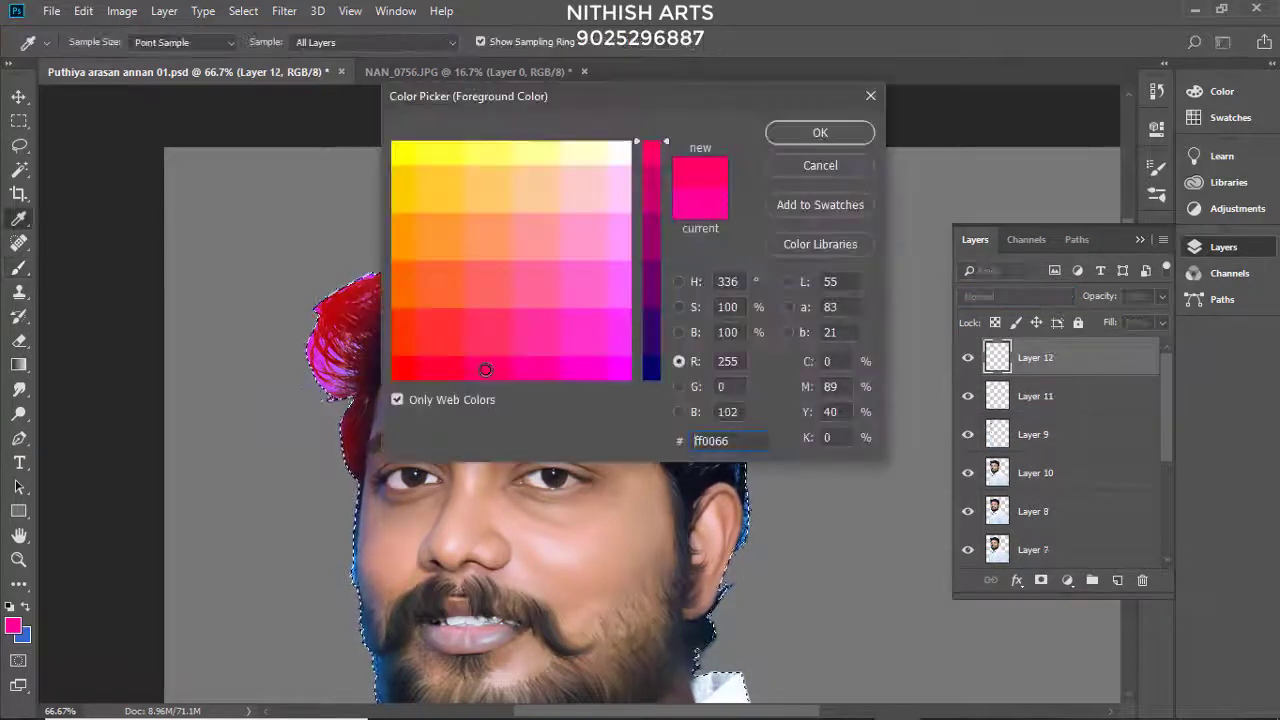
pyautogui.click(652, 240)
pyautogui.click(540, 348)
pyautogui.click(820, 131)
pyautogui.moveTo(499, 303); pyautogui.dragTo(577, 305)
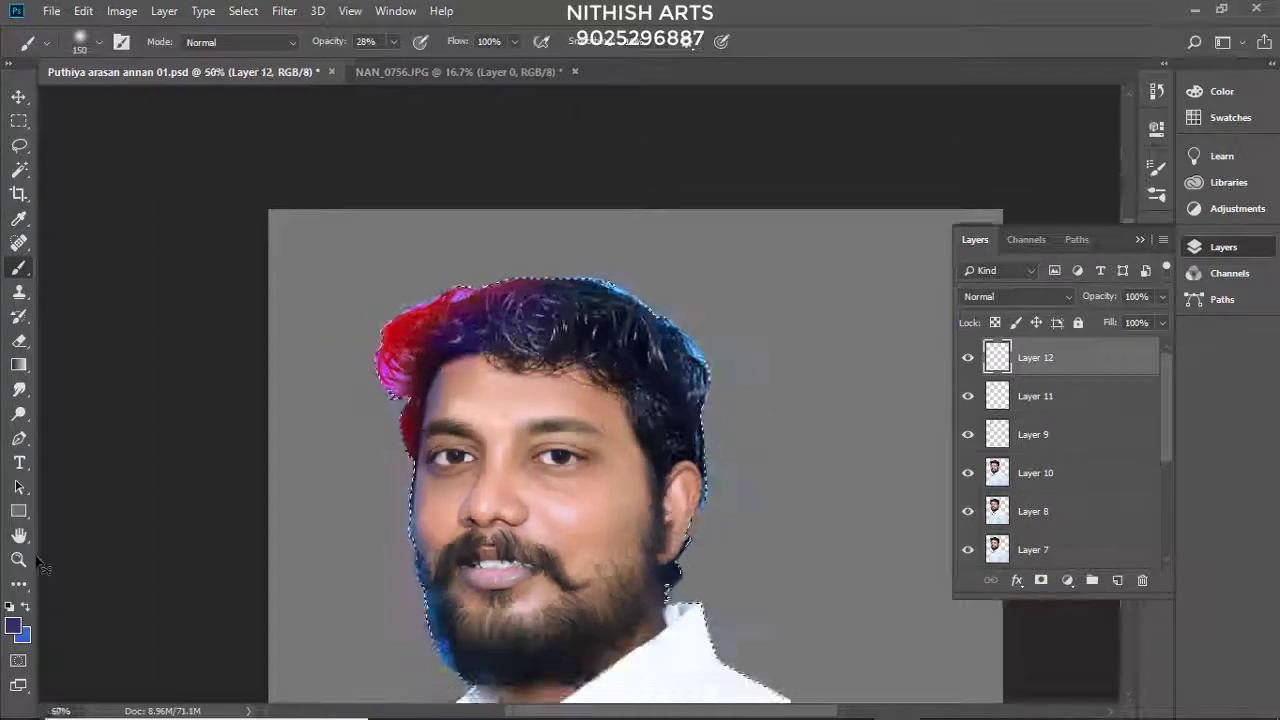
pyautogui.click(12, 626)
pyautogui.click(820, 131)
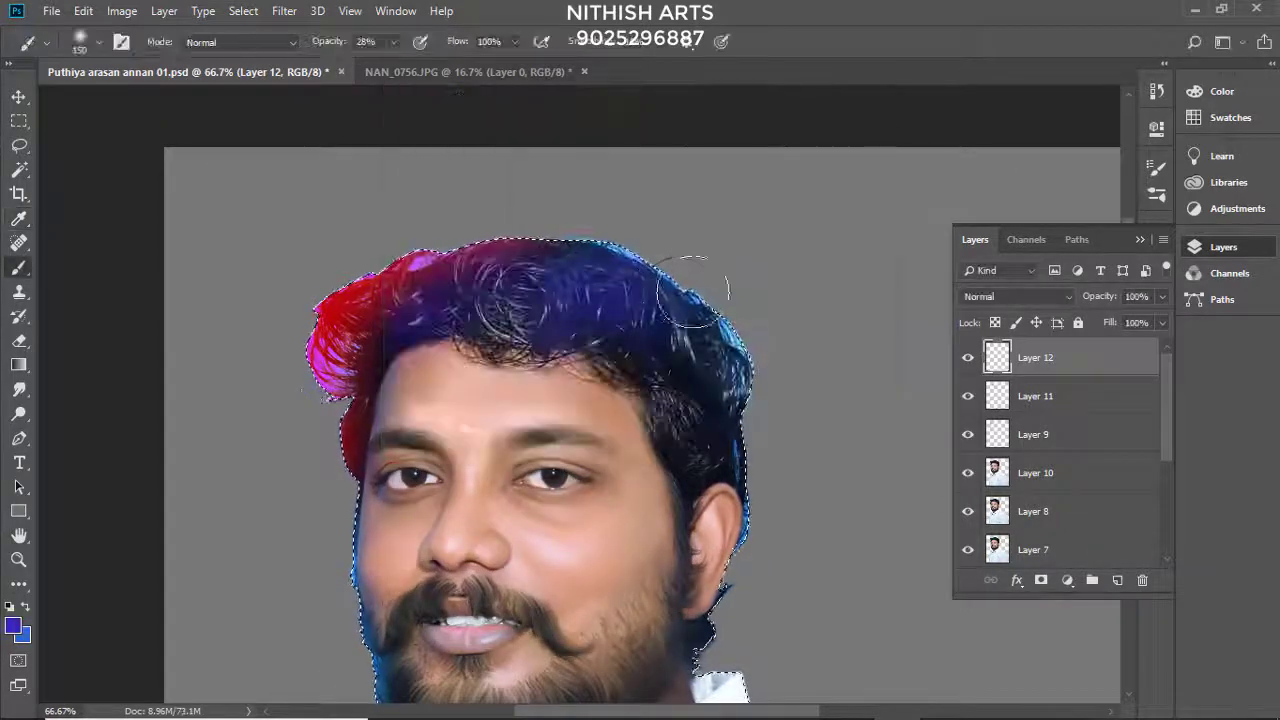
pyautogui.hotkey('ctrl', 'z')
# Step: Shift Layer 12's hue to -23, reapply Hue/Saturation on Layer 11, and add Layer 13
pyautogui.hotkey('ctrl', 'u')
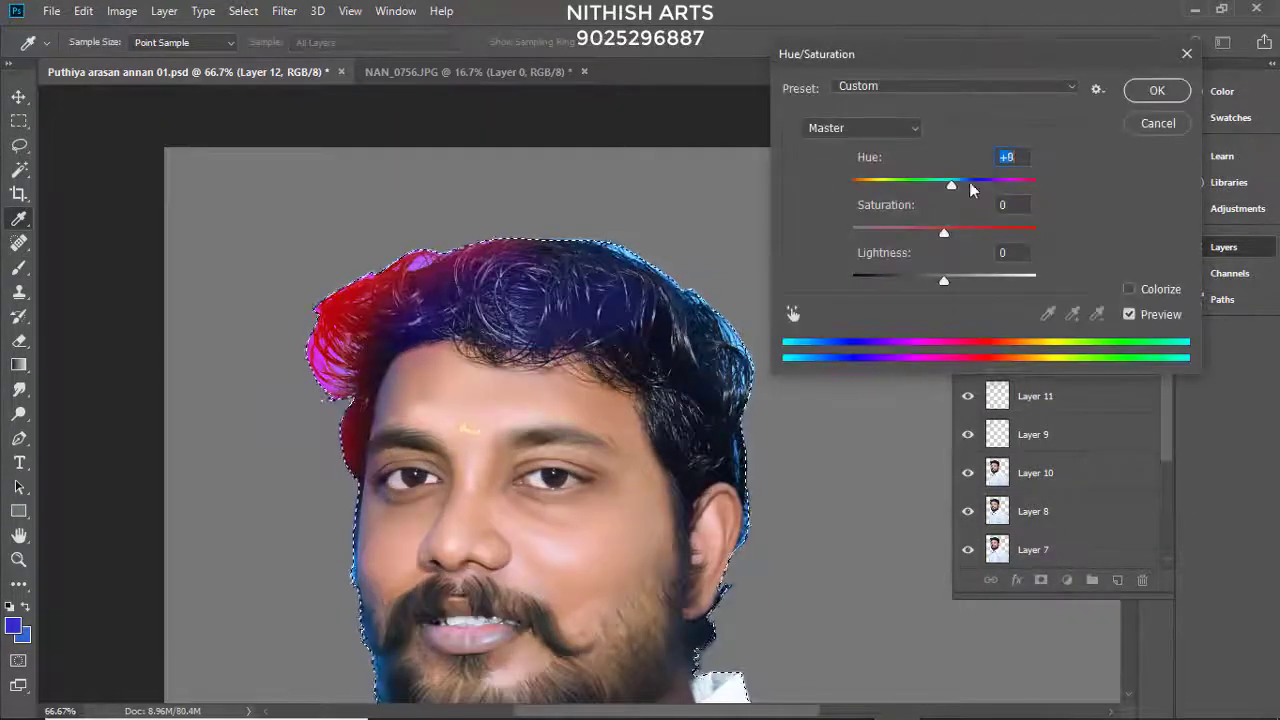
pyautogui.moveTo(943, 186)
pyautogui.mouseDown()
pyautogui.moveTo(922, 186)
pyautogui.moveTo(964, 186)
pyautogui.mouseUp()
pyautogui.click(1152, 92)
pyautogui.click(1035, 396)
pyautogui.hotkey('ctrl', 'u')
pyautogui.press('Return')
pyautogui.hotkey('ctrl', 'shift', 'alt', 'n')
# Step: Paint green along the right side of the hair and blend it as Hard Light
pyautogui.press('b')
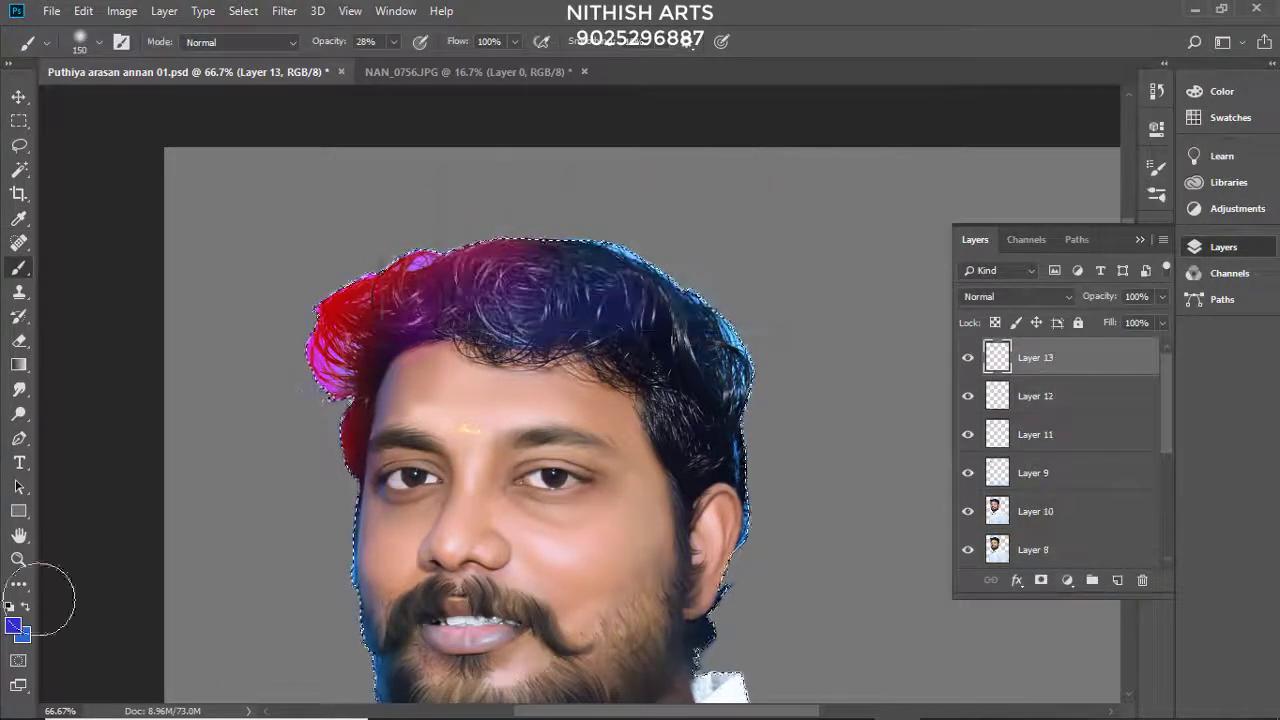
pyautogui.click(14, 625)
pyautogui.click(817, 131)
pyautogui.moveTo(650, 165); pyautogui.dragTo(720, 400)
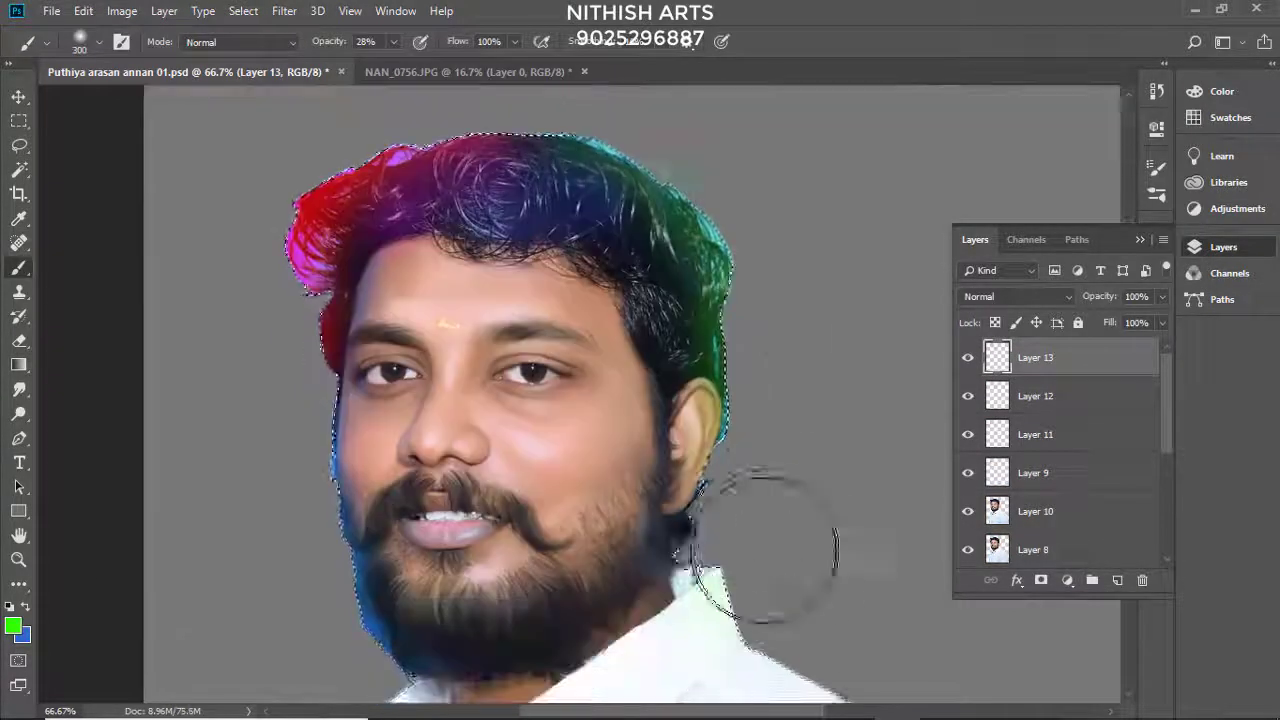
pyautogui.scroll(3, 765, 545)
pyautogui.press('e')
pyautogui.click(1015, 296)
pyautogui.click(1000, 150)
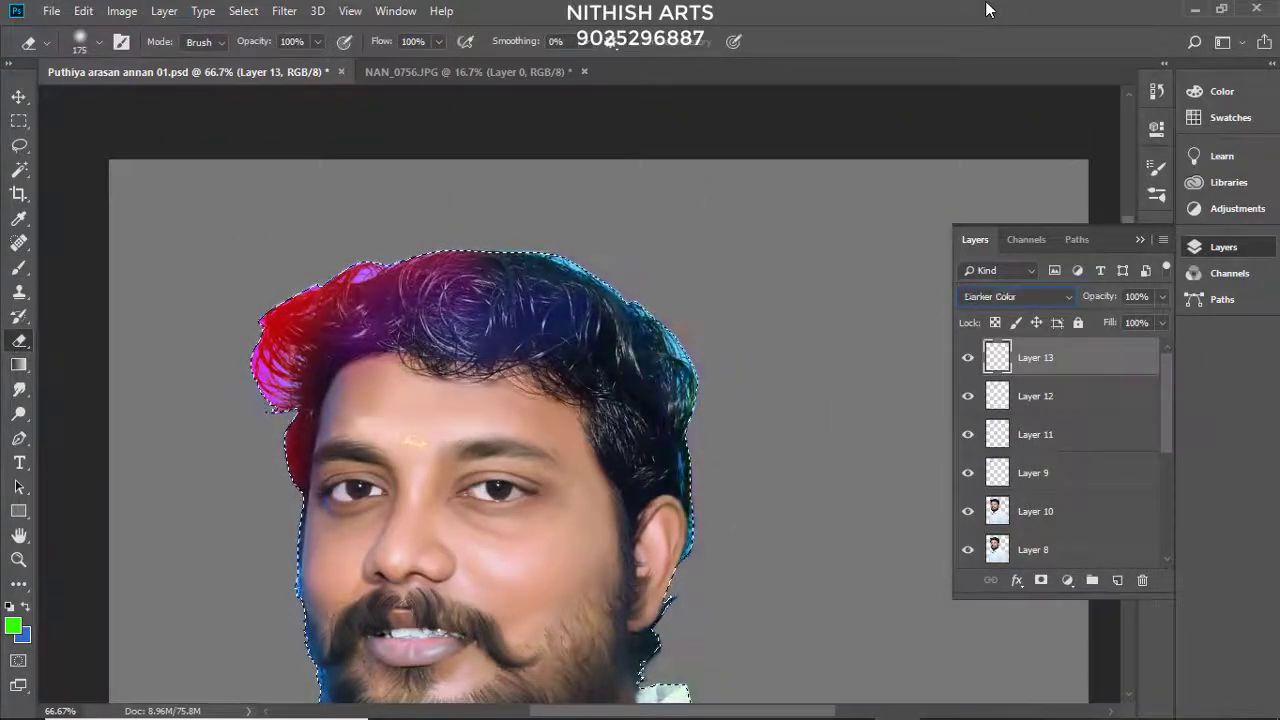
pyautogui.press('Down')
pyautogui.press('Down')
pyautogui.press('Down')
pyautogui.press('Down')
pyautogui.press('Down')
pyautogui.press('Down')
pyautogui.press('Down')
pyautogui.press('Down')
pyautogui.press('Down')
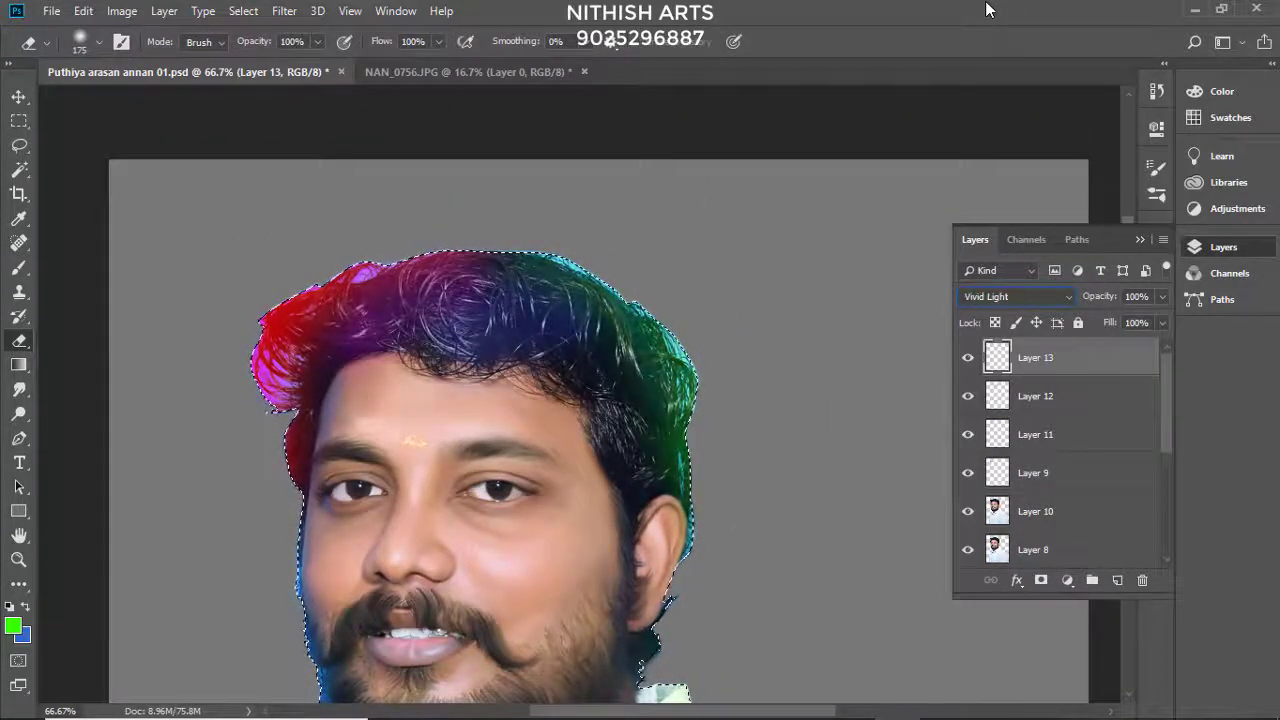
pyautogui.press('Up')
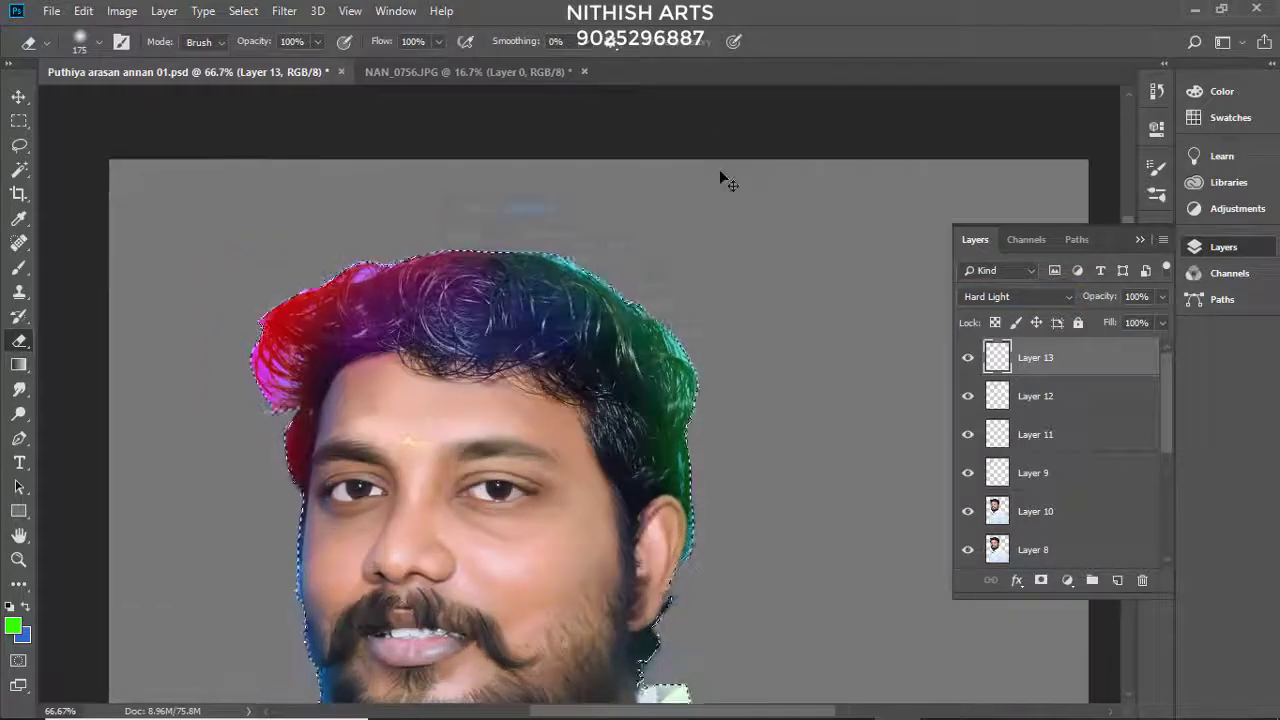
# Step: Add Layer 14 with a new paint colour and zoom the portrait to 100%
pyautogui.hotkey('ctrl', 'shift', 'n')
pyautogui.press('Return')
pyautogui.click(13, 626)
pyautogui.click(823, 131)
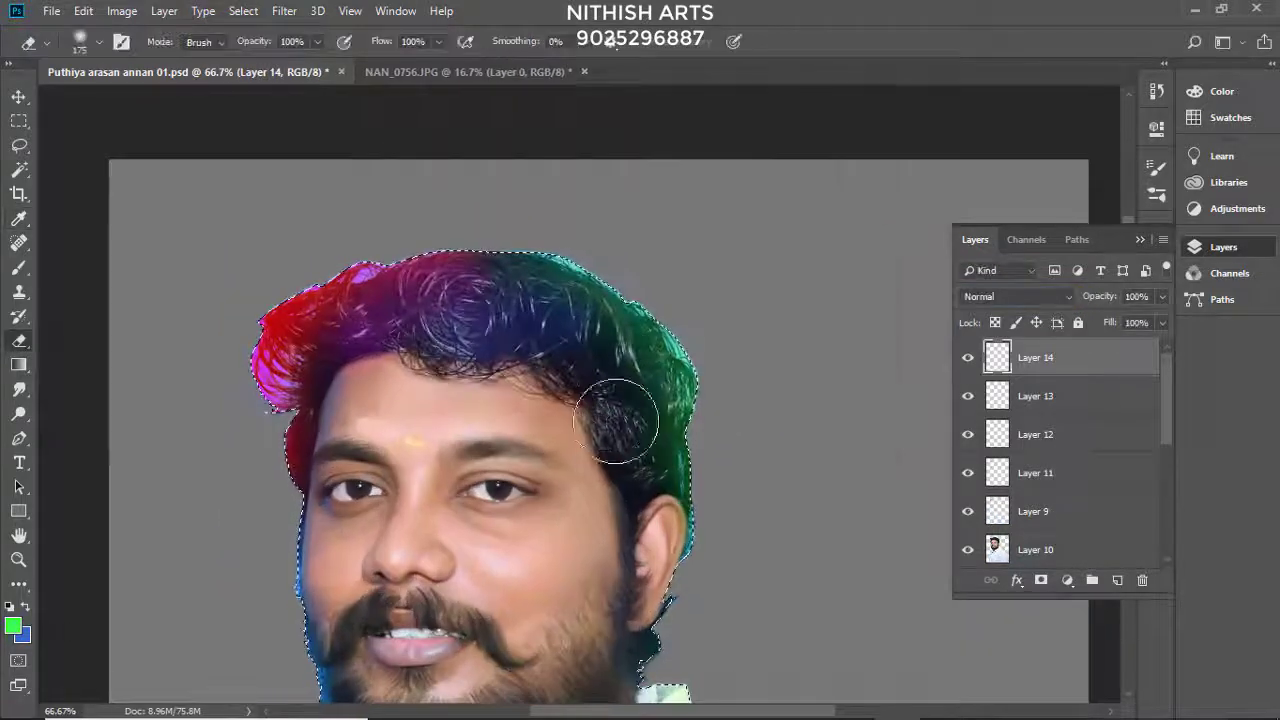
pyautogui.hotkey('ctrl', '1')
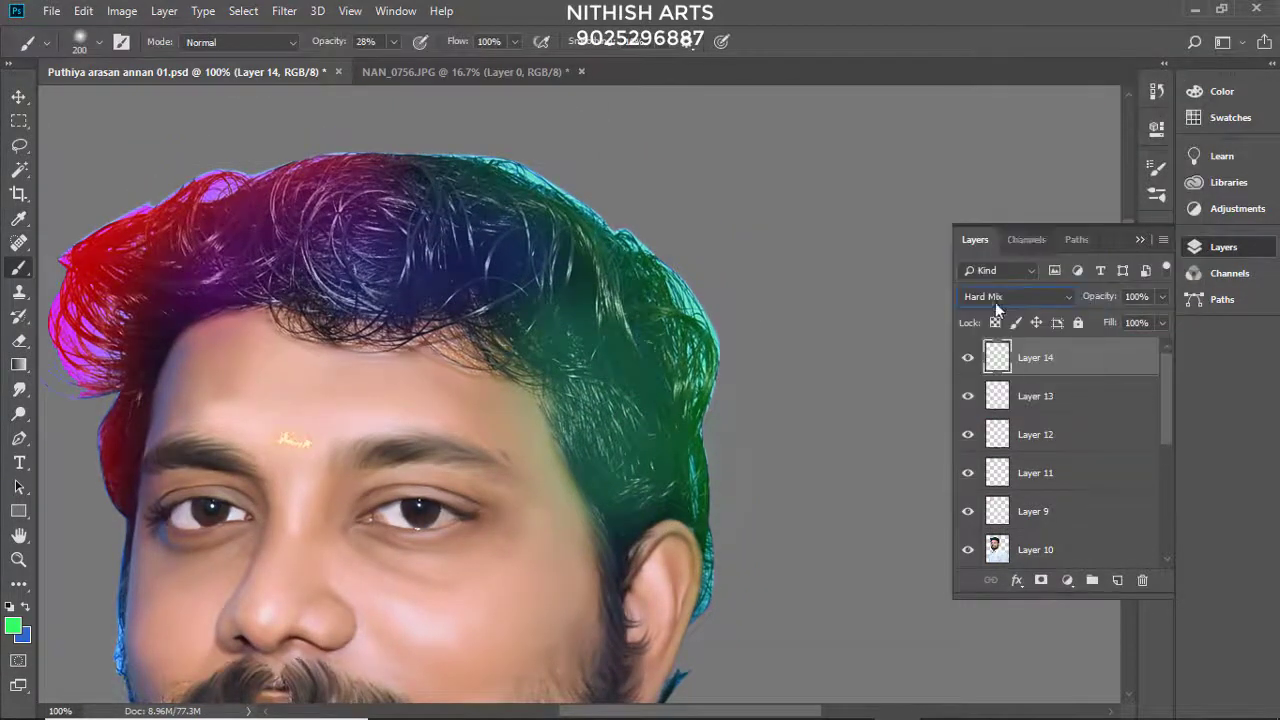
# Step: Lower Layer 14's fill to about half and Layer 13's to 77%, then select the colour layers
pyautogui.moveTo(1161, 322); pyautogui.dragTo(1117, 358)
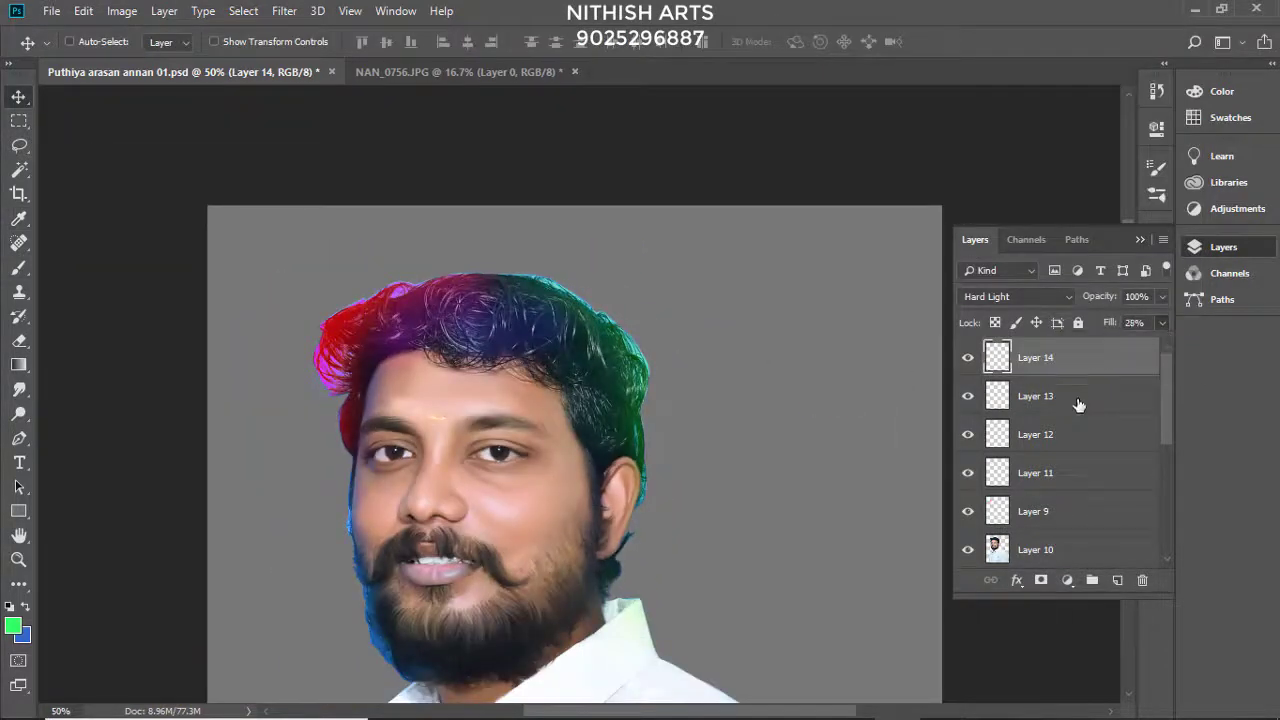
pyautogui.click(1079, 404)
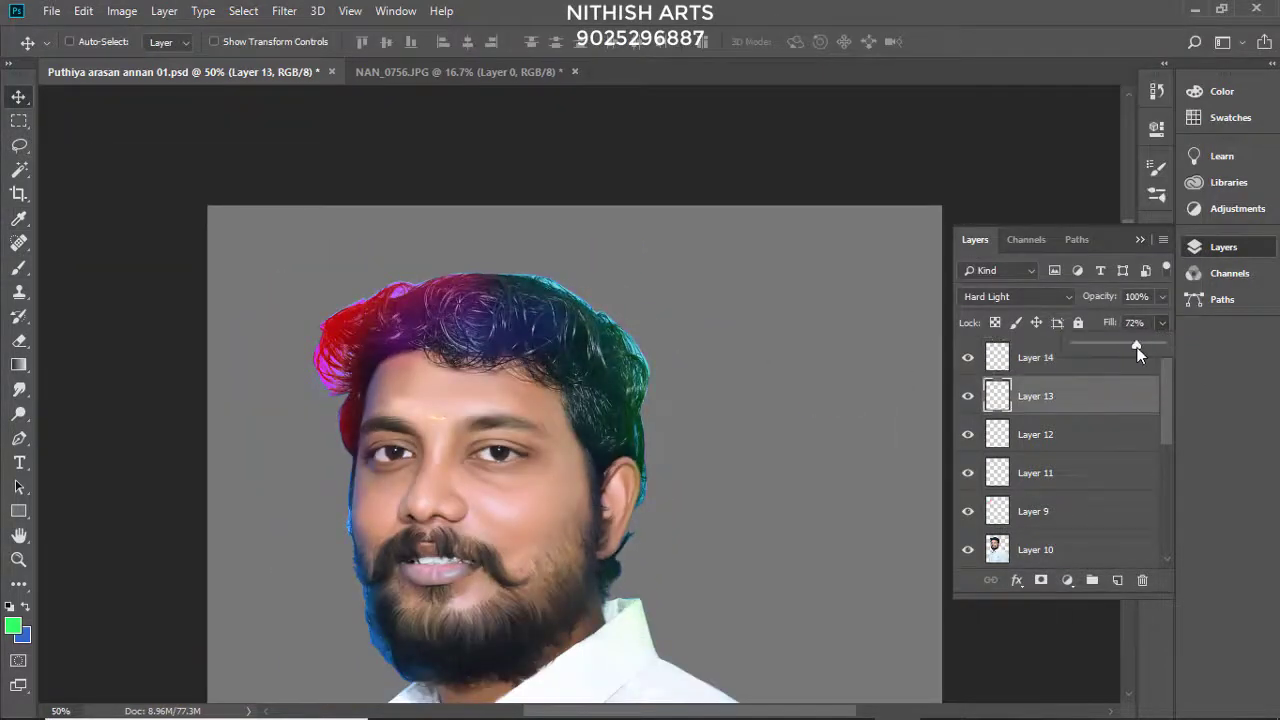
pyautogui.moveTo(1161, 322)
pyautogui.mouseDown()
pyautogui.moveTo(1121, 352)
pyautogui.moveTo(1155, 355)
pyautogui.moveTo(1104, 346)
pyautogui.moveTo(1126, 342)
pyautogui.mouseUp()
pyautogui.click(1079, 434)
pyautogui.click(1071, 471)
pyautogui.click(1068, 511)
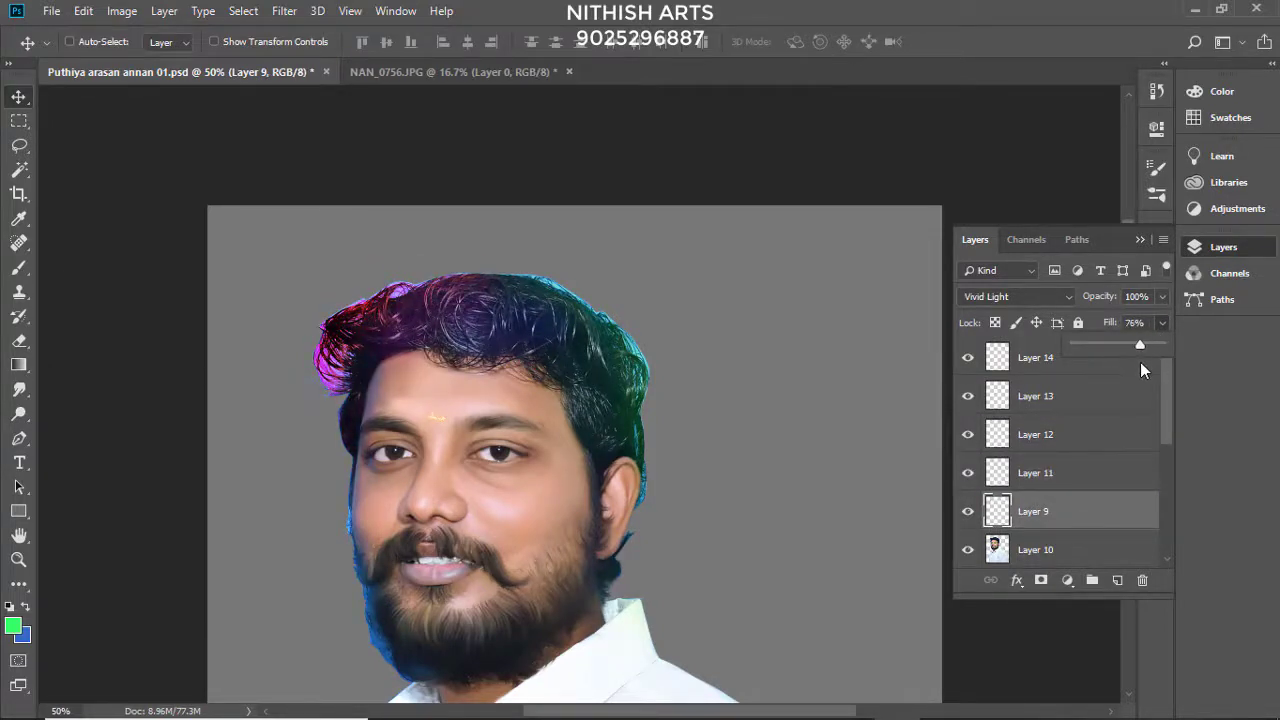
pyautogui.click(1060, 549)
pyautogui.keyDown('shift'); pyautogui.click(1100, 357); pyautogui.keyUp('shift')
# Step: Merge the colour layers into Layer 14, compare before and after, and duplicate it
pyautogui.hotkey('ctrl', 'e')
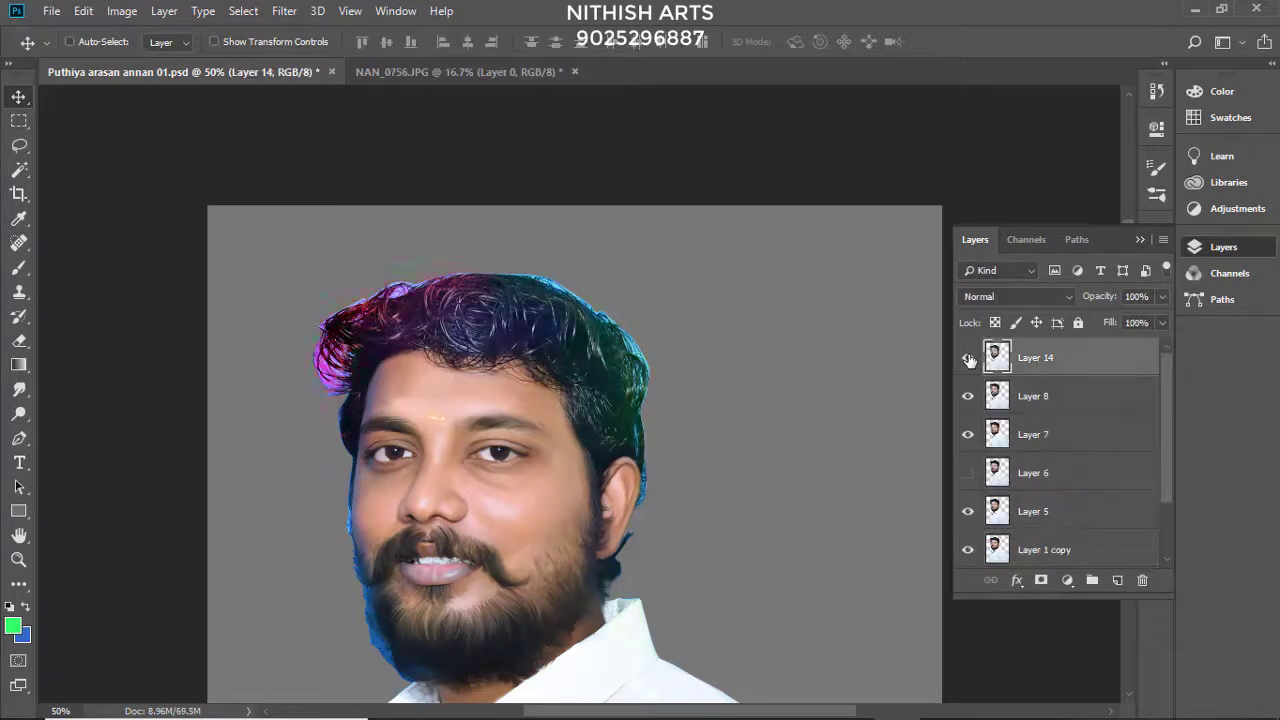
pyautogui.click(968, 357)
pyautogui.doubleClick(984, 357)
pyautogui.click(931, 144)
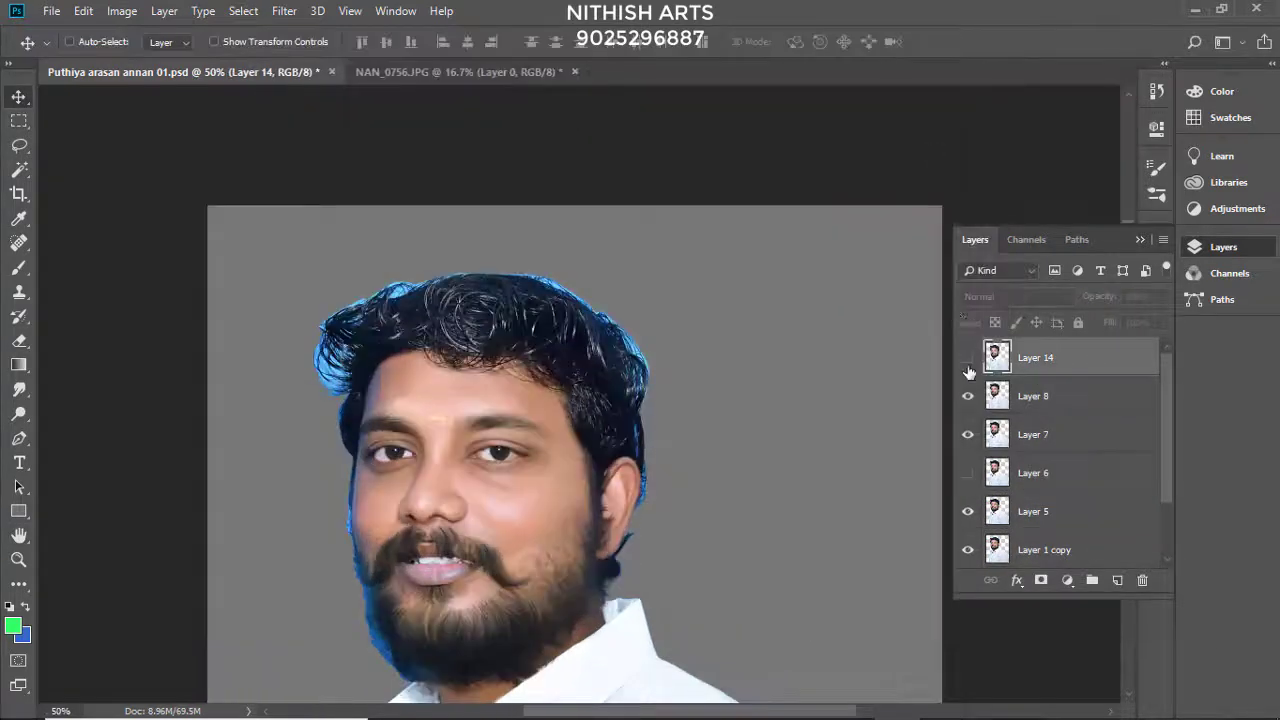
pyautogui.click(968, 357)
pyautogui.hotkey('ctrl', 'j')
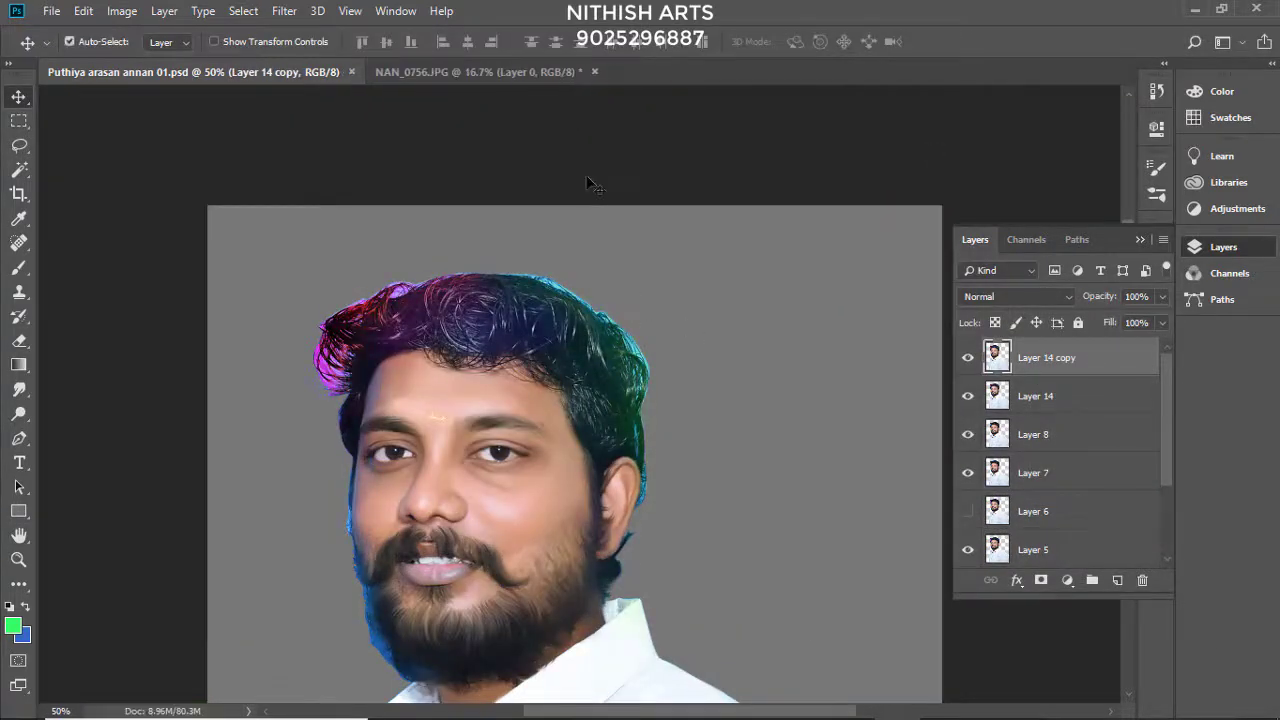
# Step: Zoom to 300% and smudge the pink-red strands on the left hair edge into the purple hair
pyautogui.hotkey('ctrl', '+')
pyautogui.hotkey('ctrl', '+')
pyautogui.hotkey('ctrl', '+')
pyautogui.scroll(-3, 590, 183)
pyautogui.scroll(3, 543, 249)
pyautogui.press('r')
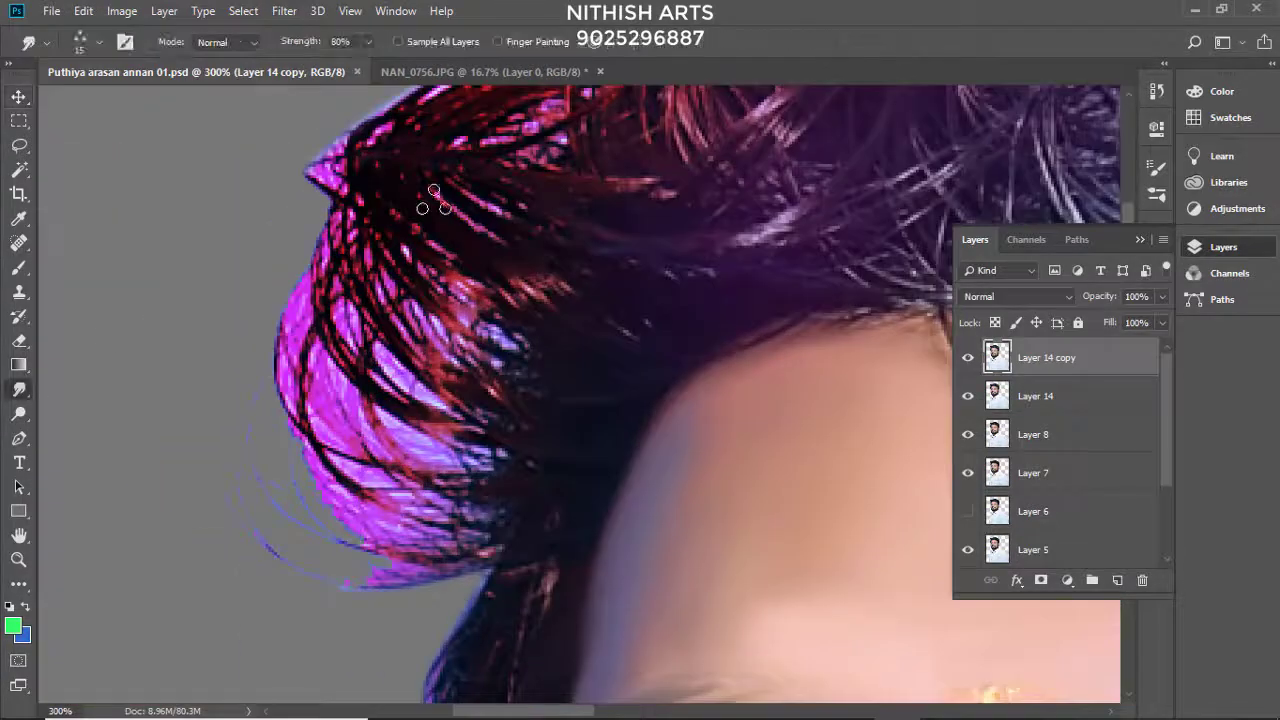
pyautogui.moveTo(401, 163)
pyautogui.mouseDown()
pyautogui.moveTo(500, 357)
pyautogui.moveTo(380, 186)
pyautogui.moveTo(391, 286)
pyautogui.moveTo(491, 533)
pyautogui.moveTo(357, 491)
pyautogui.mouseUp()
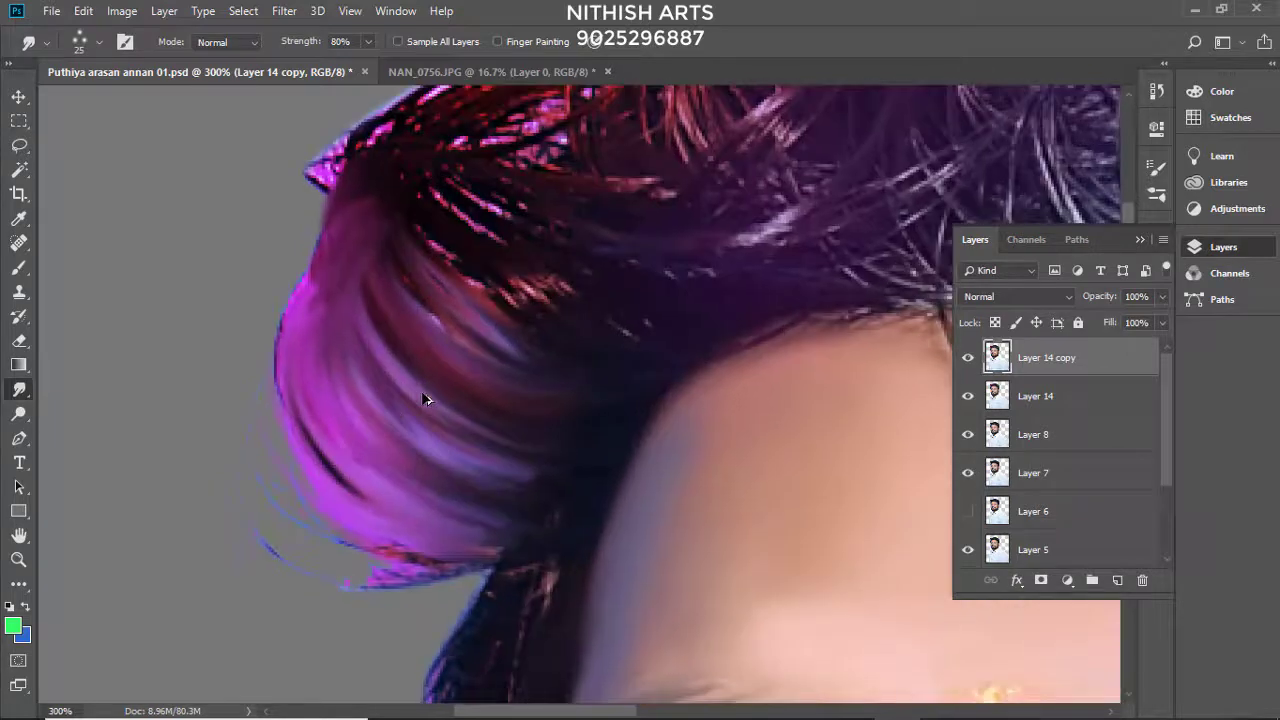
pyautogui.scroll(3, 424, 399)
pyautogui.moveTo(491, 243); pyautogui.dragTo(666, 134)
pyautogui.hscroll(2, 666, 134)
pyautogui.moveTo(414, 380); pyautogui.dragTo(304, 417)
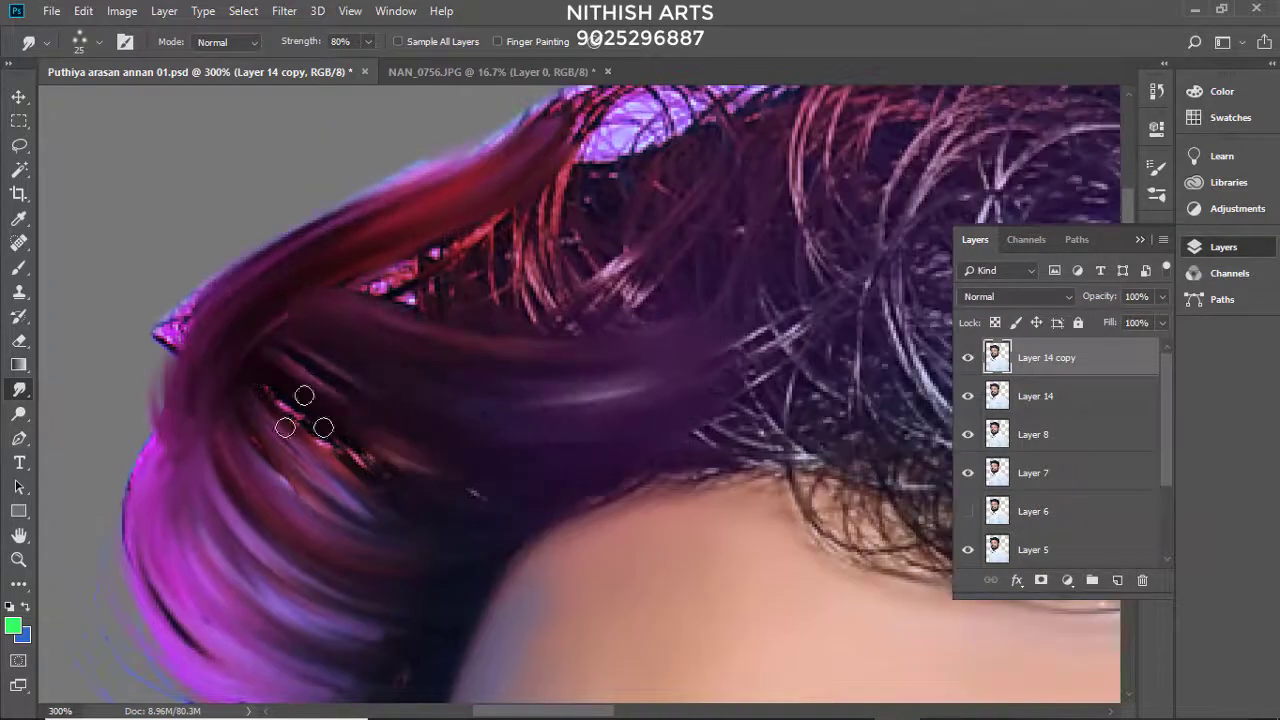
# Step: Smudge the red hair loop into smooth strokes
pyautogui.hscroll(2, 304, 417)
pyautogui.scroll(-3, 298, 467)
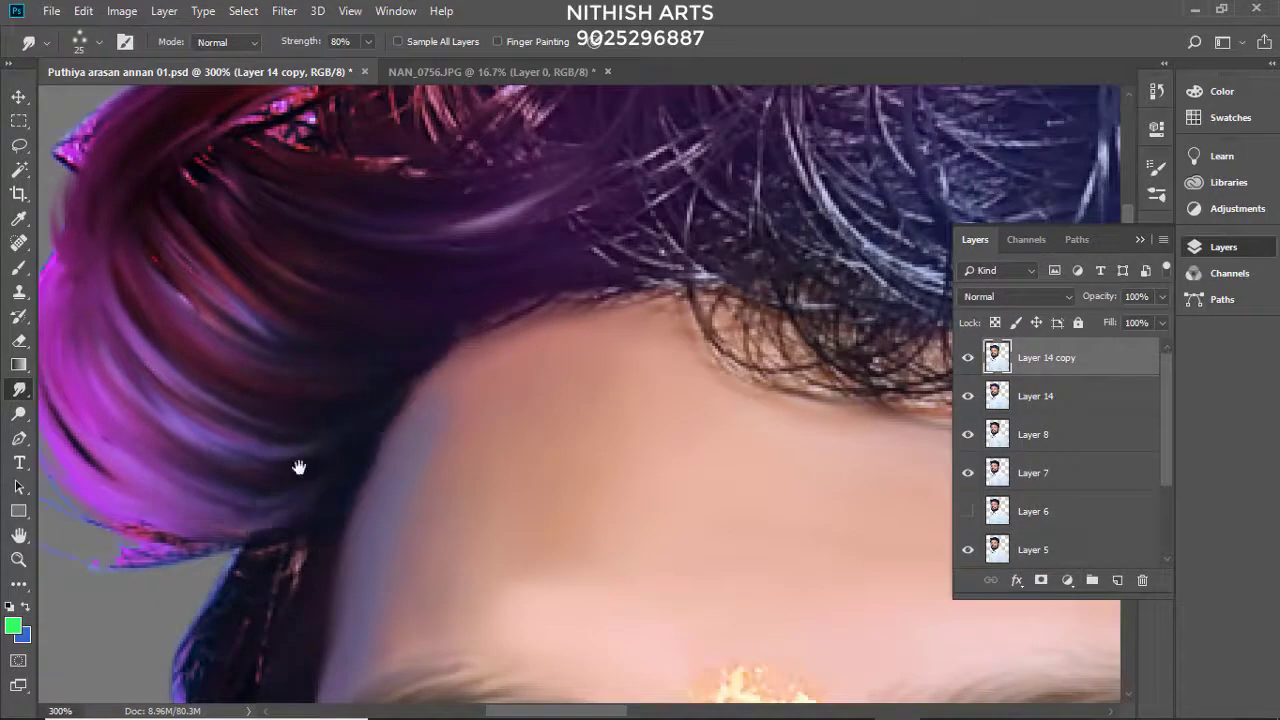
pyautogui.scroll(-3, 298, 467)
pyautogui.scroll(-3, 264, 518)
pyautogui.scroll(-2, 300, 491)
pyautogui.scroll(4, 349, 314)
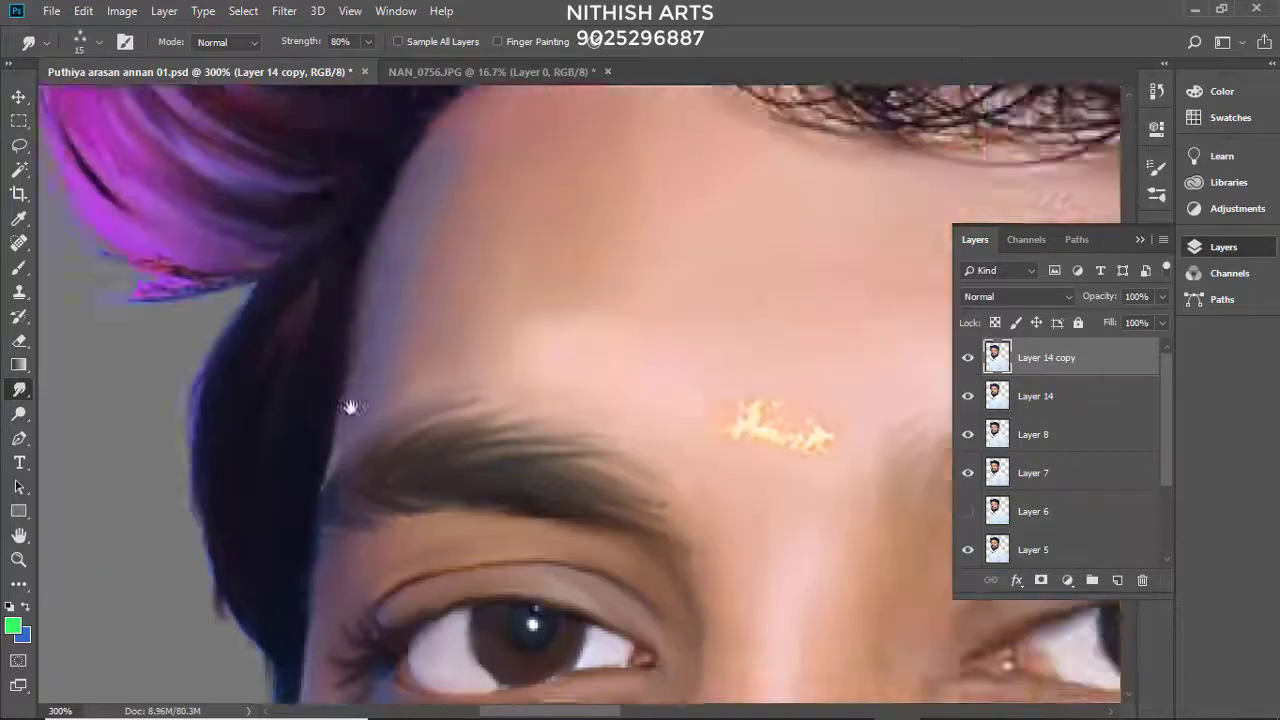
pyautogui.scroll(3, 349, 406)
pyautogui.scroll(2, 514, 251)
pyautogui.moveTo(386, 286); pyautogui.dragTo(223, 251)
# Step: Soften the bright strands in the upper-left hair with the Smudge tool
pyautogui.hscroll(-2, 390, 268)
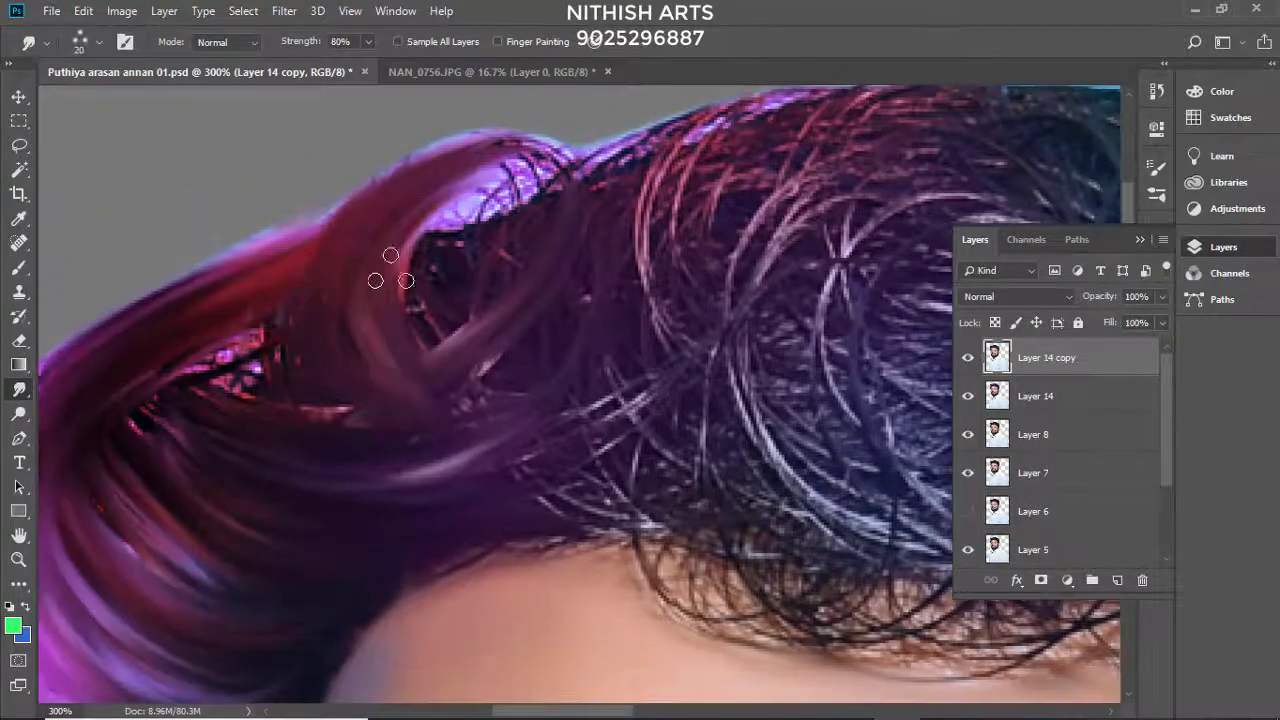
pyautogui.hscroll(2, 470, 310)
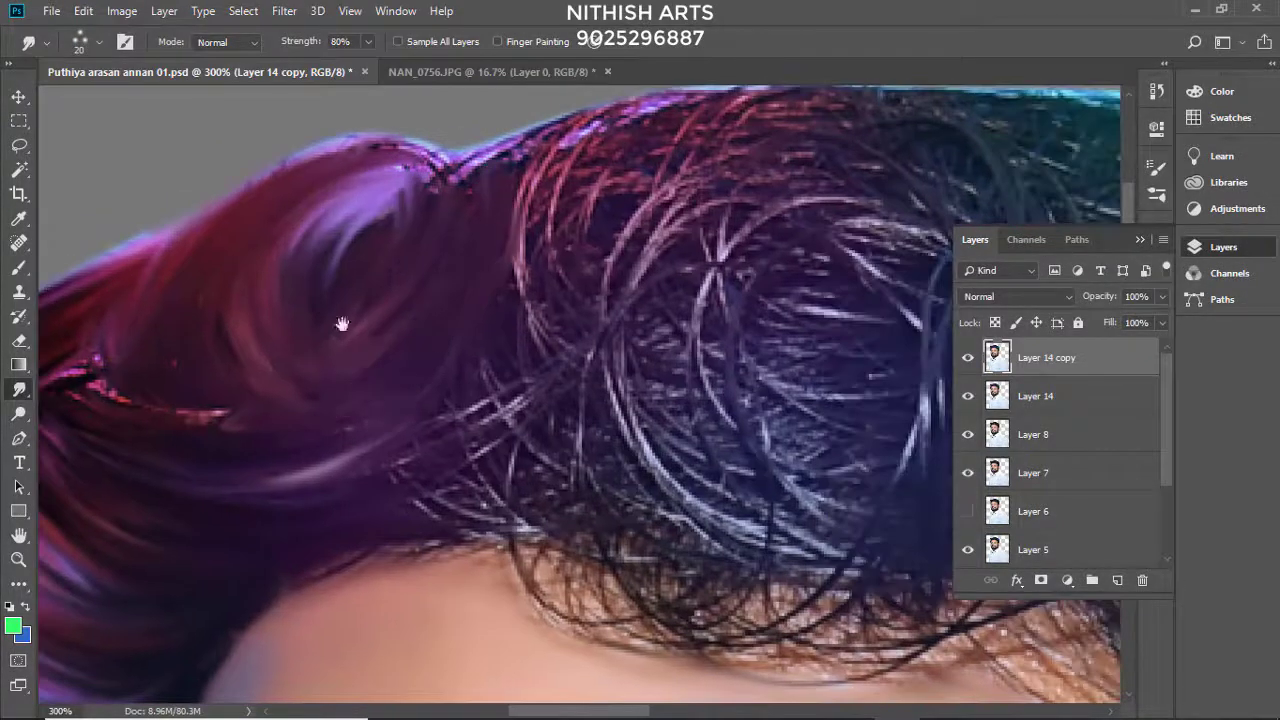
pyautogui.hscroll(2, 342, 324)
pyautogui.scroll(1, 490, 226)
pyautogui.hscroll(1, 400, 286)
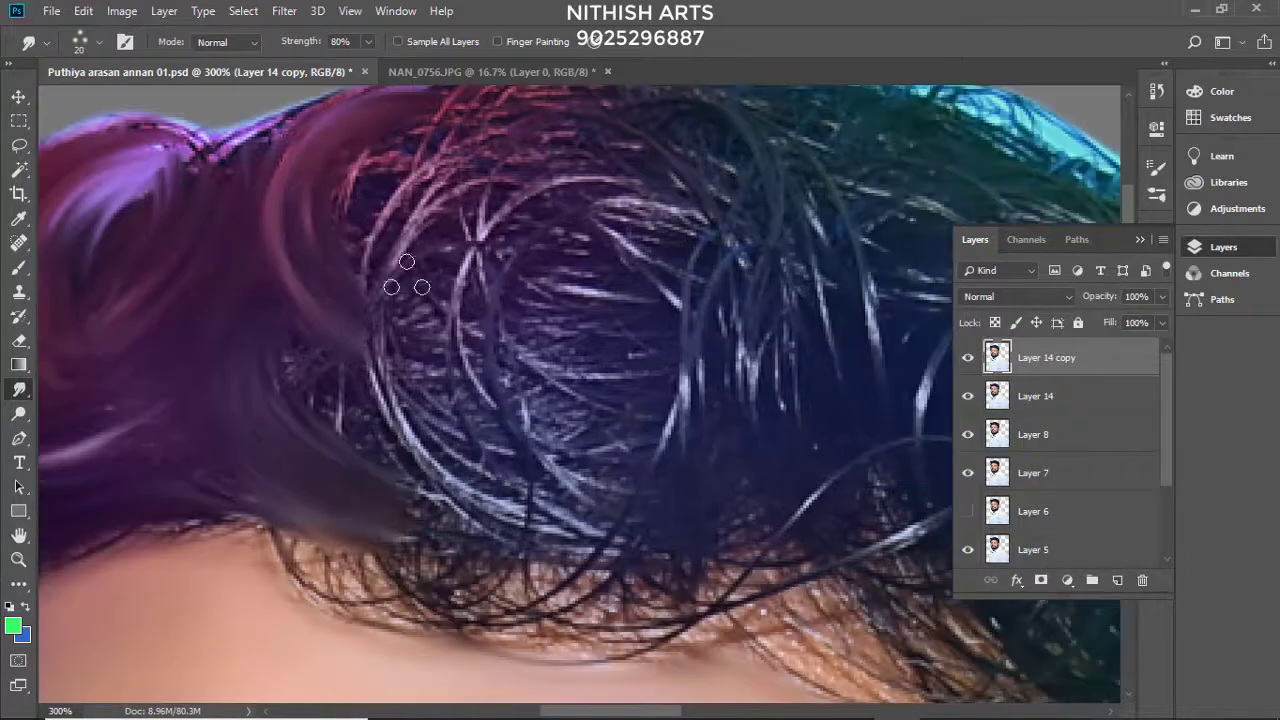
pyautogui.scroll(-2, 447, 312)
pyautogui.scroll(3, 420, 400)
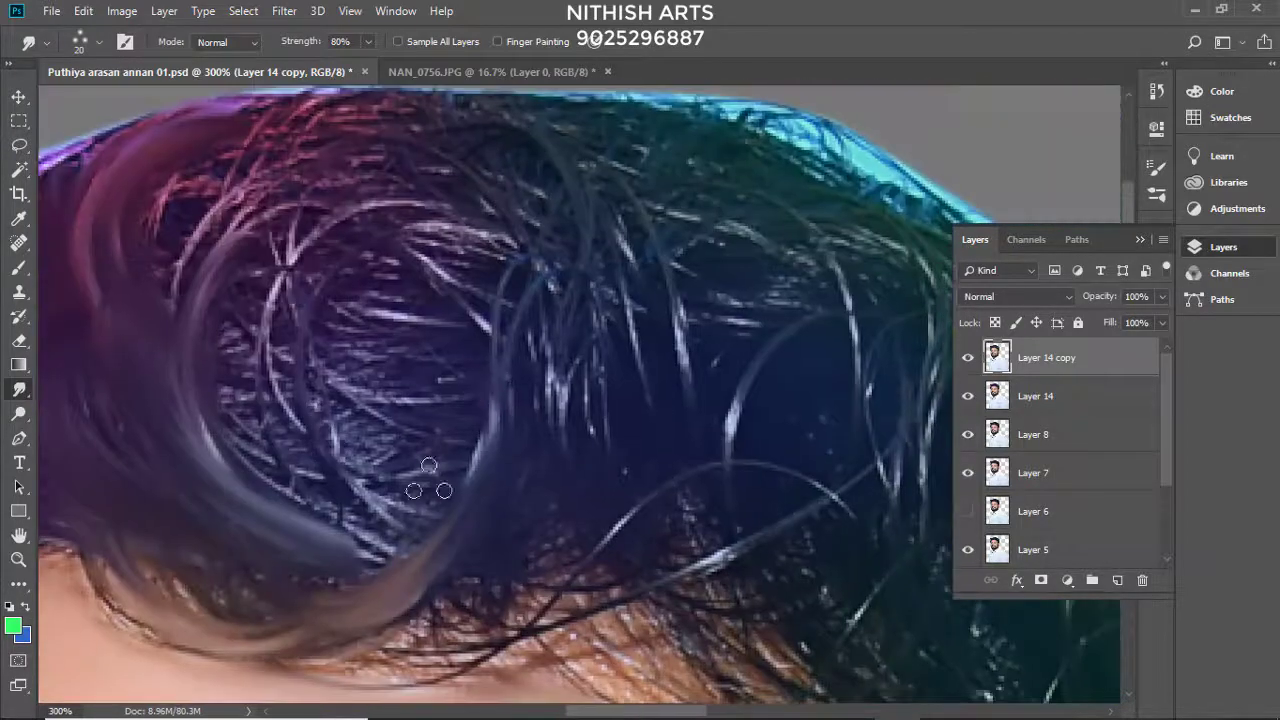
pyautogui.scroll(2, 470, 326)
pyautogui.hscroll(-1, 441, 253)
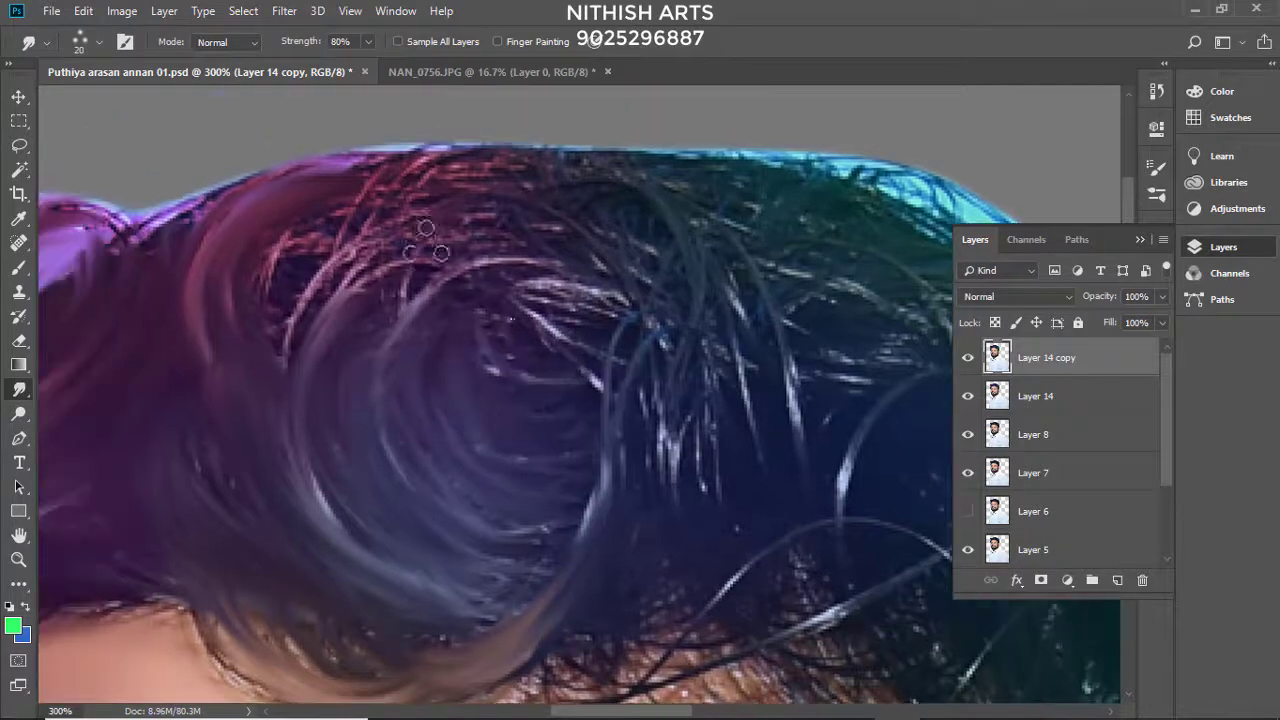
pyautogui.scroll(3, 394, 251)
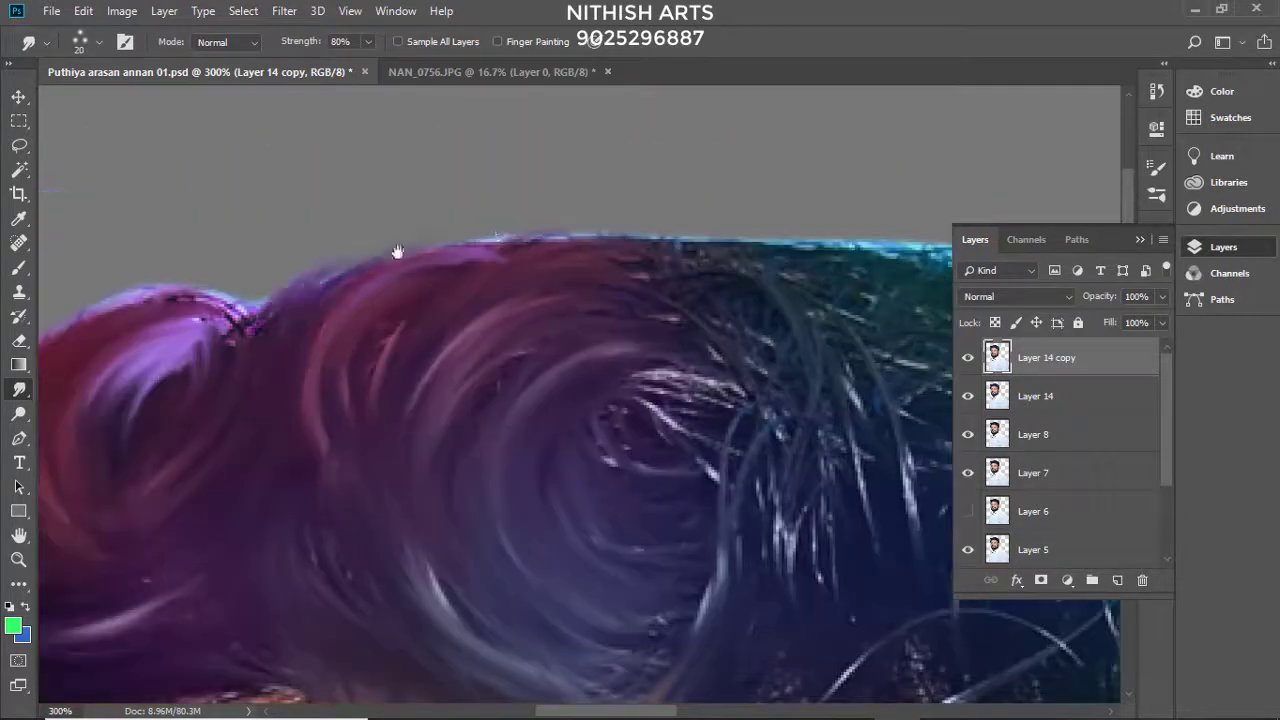
pyautogui.hscroll(3, 457, 251)
pyautogui.scroll(-2, 457, 251)
pyautogui.scroll(-1, 255, 450)
pyautogui.scroll(2, 255, 450)
pyautogui.hscroll(-1, 389, 395)
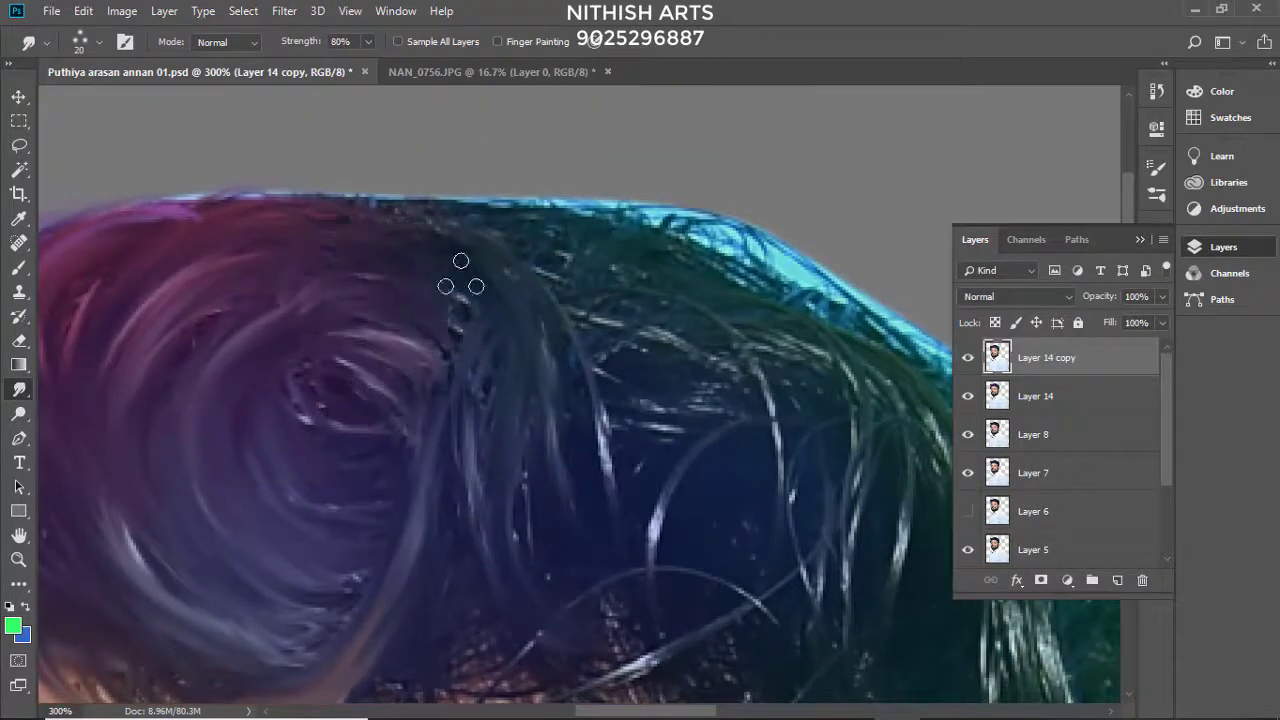
pyautogui.scroll(-3, 461, 276)
pyautogui.hscroll(1, 460, 210)
pyautogui.scroll(-1, 460, 210)
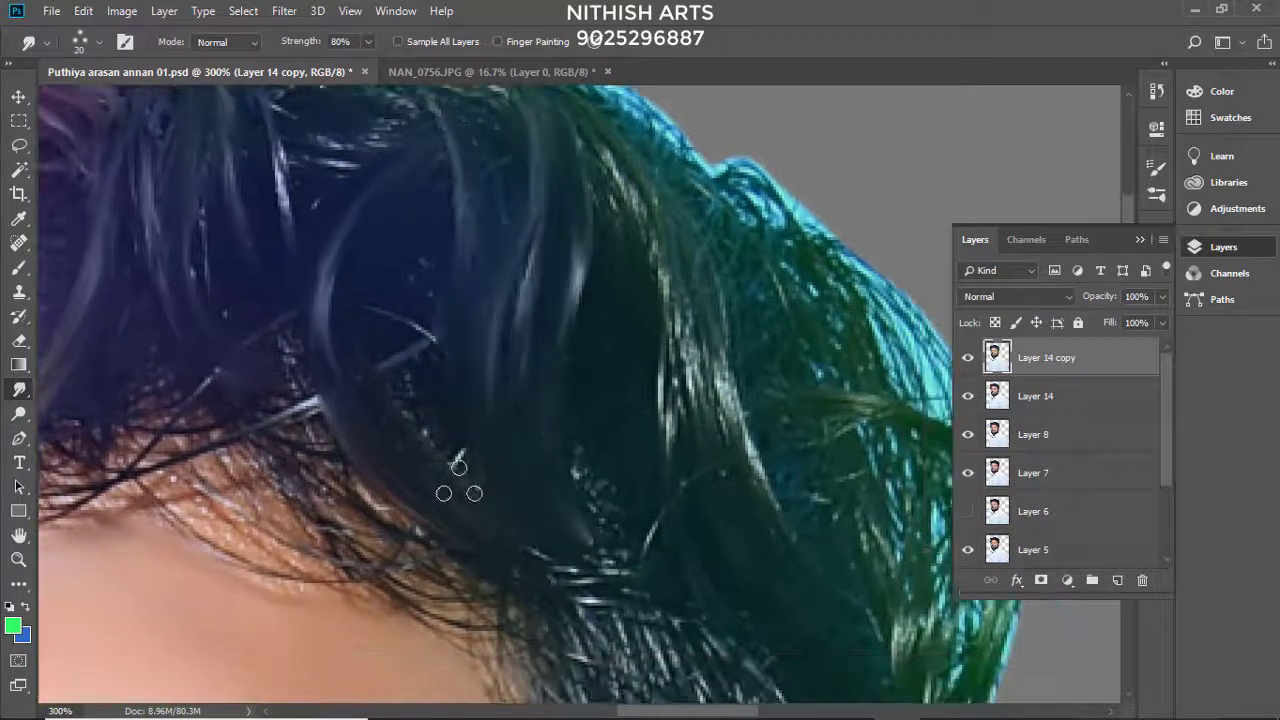
pyautogui.scroll(-3, 243, 266)
pyautogui.scroll(-2, 357, 283)
pyautogui.hscroll(2, 357, 283)
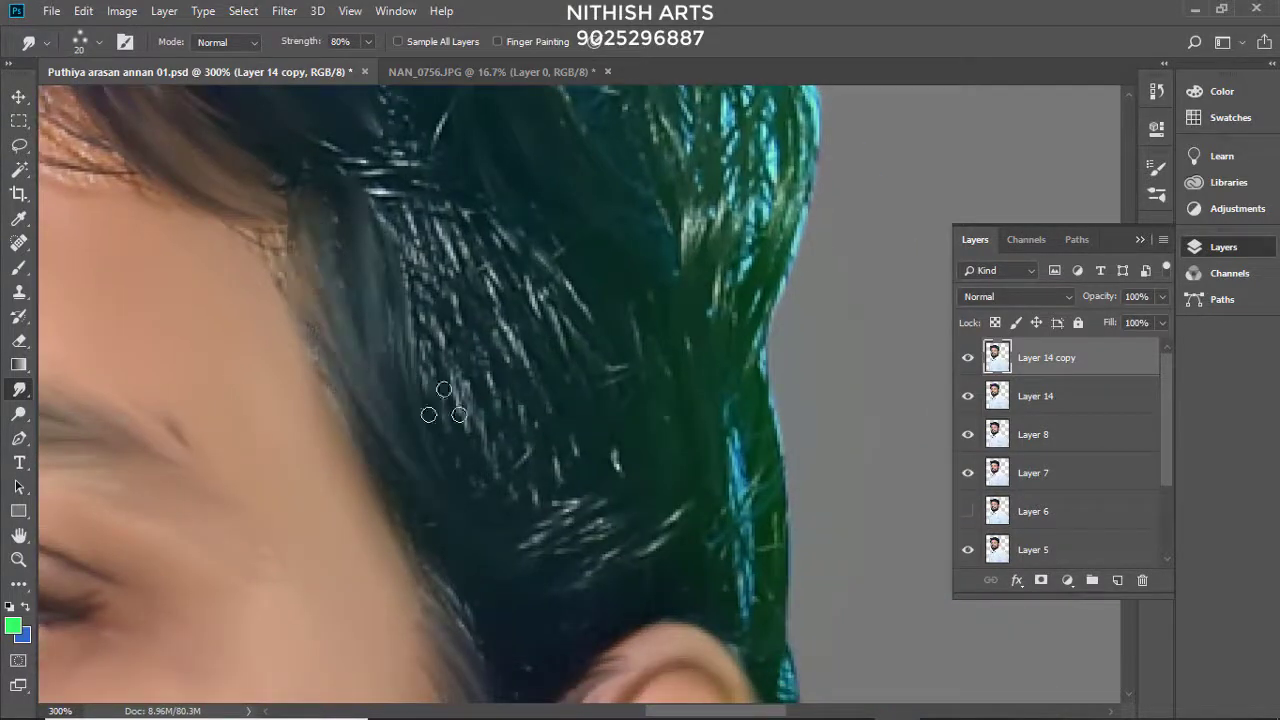
pyautogui.moveTo(443, 405); pyautogui.dragTo(490, 428)
# Step: Rotate the canvas view and smudge the hair strands across the crown into smooth strokes
pyautogui.scroll(-3, 477, 443)
pyautogui.hscroll(1, 365, 283)
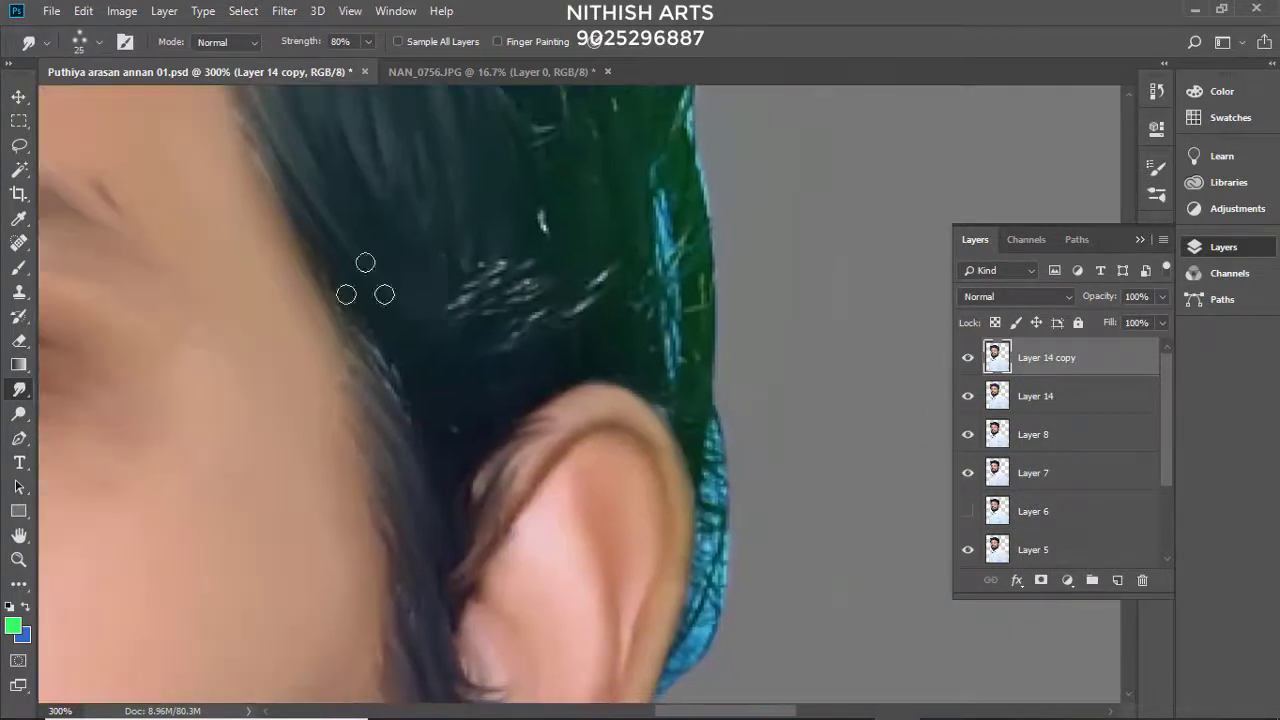
pyautogui.scroll(3, 470, 430)
pyautogui.scroll(3, 429, 243)
pyautogui.scroll(3, 286, 171)
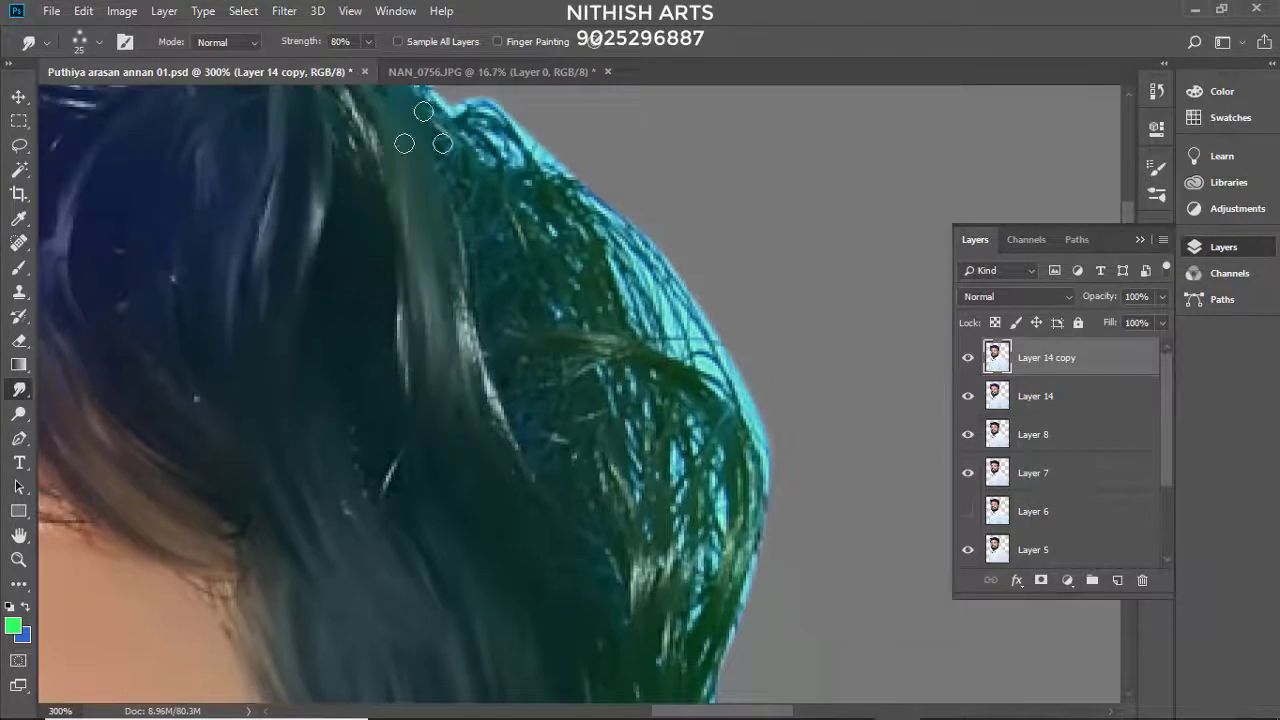
pyautogui.scroll(2, 414, 129)
pyautogui.scroll(2, 430, 172)
pyautogui.hscroll(-3, 416, 402)
pyautogui.scroll(1, 600, 315)
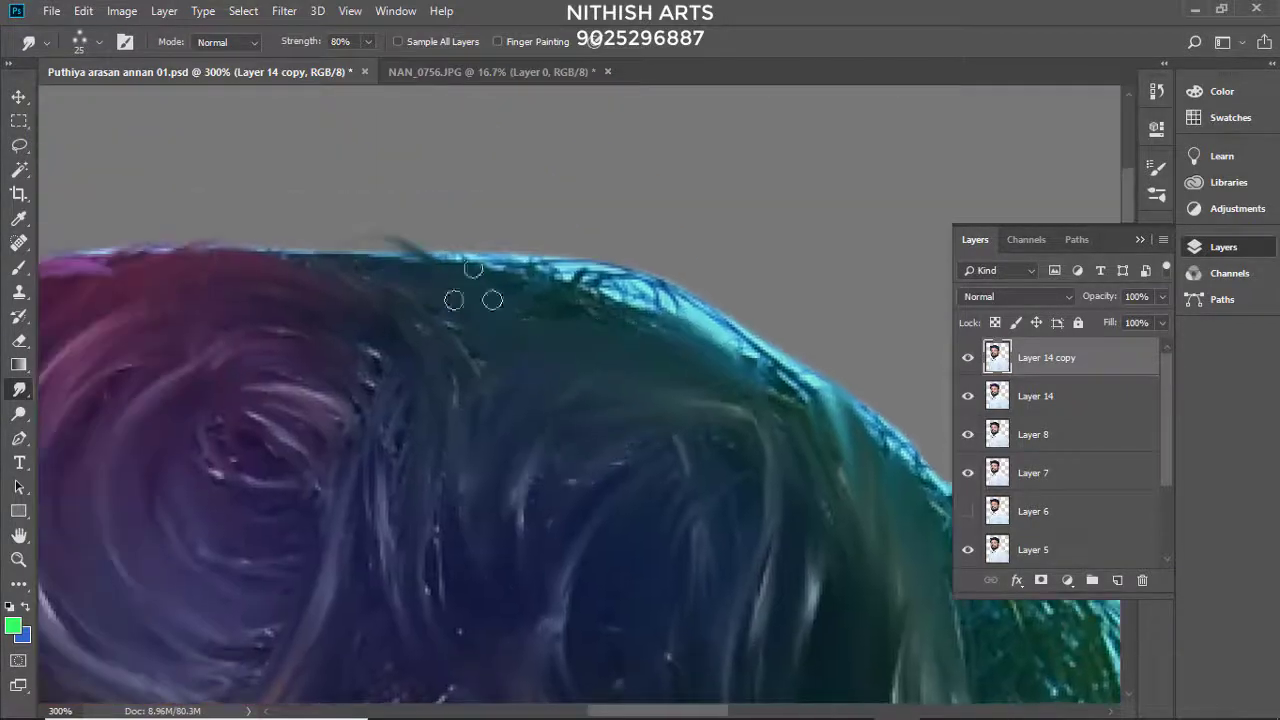
pyautogui.scroll(-3, 467, 400)
pyautogui.scroll(-3, 463, 450)
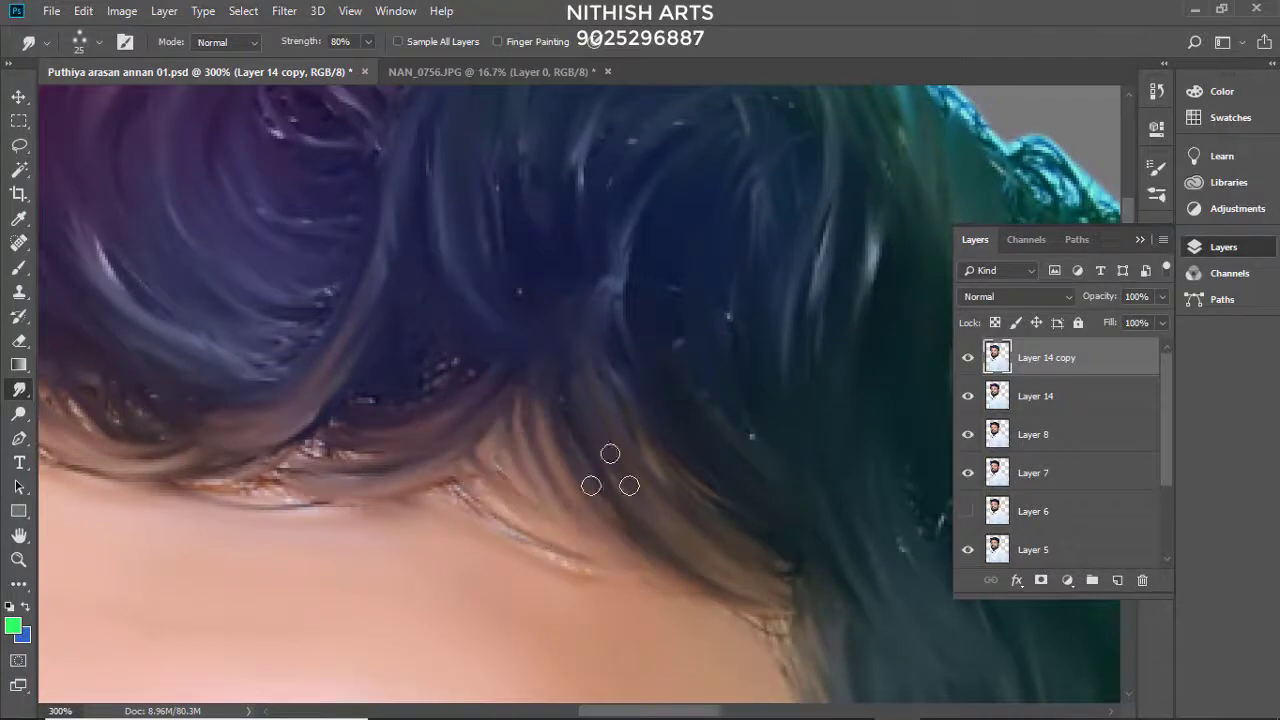
pyautogui.scroll(-3, 586, 294)
pyautogui.press('r')
pyautogui.moveTo(600, 300); pyautogui.dragTo(542, 190)
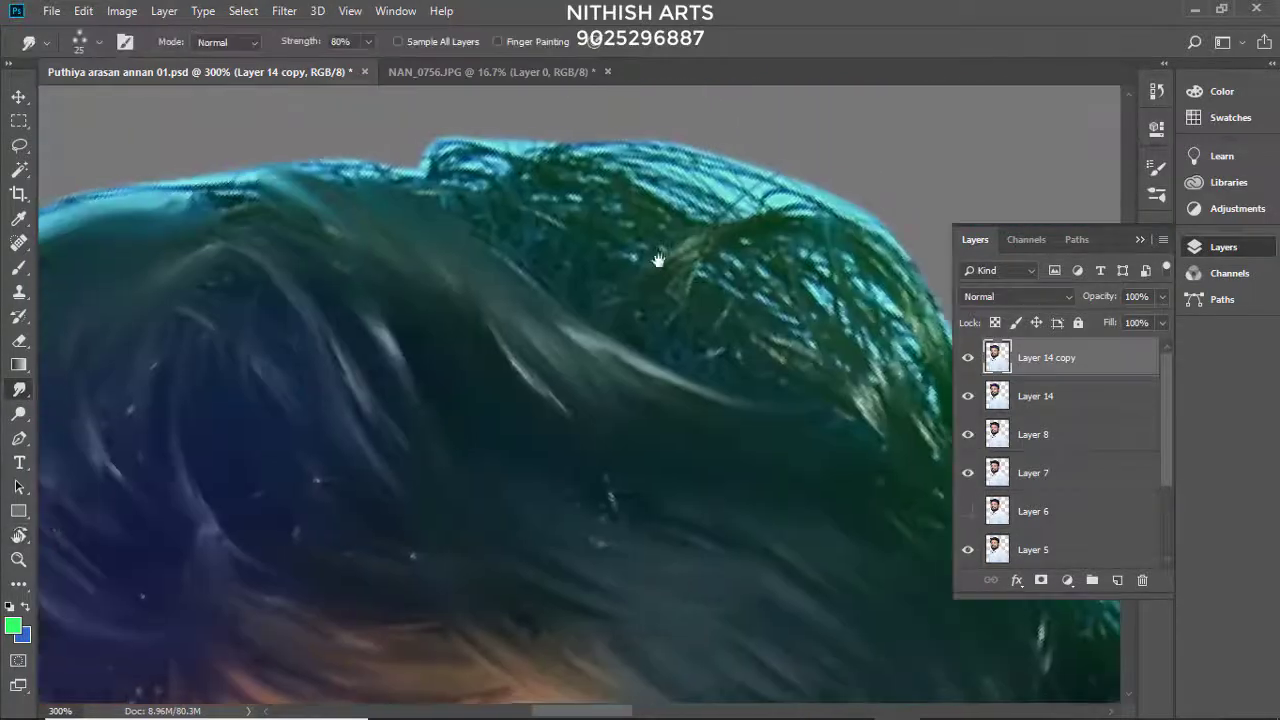
pyautogui.moveTo(800, 223); pyautogui.dragTo(453, 197)
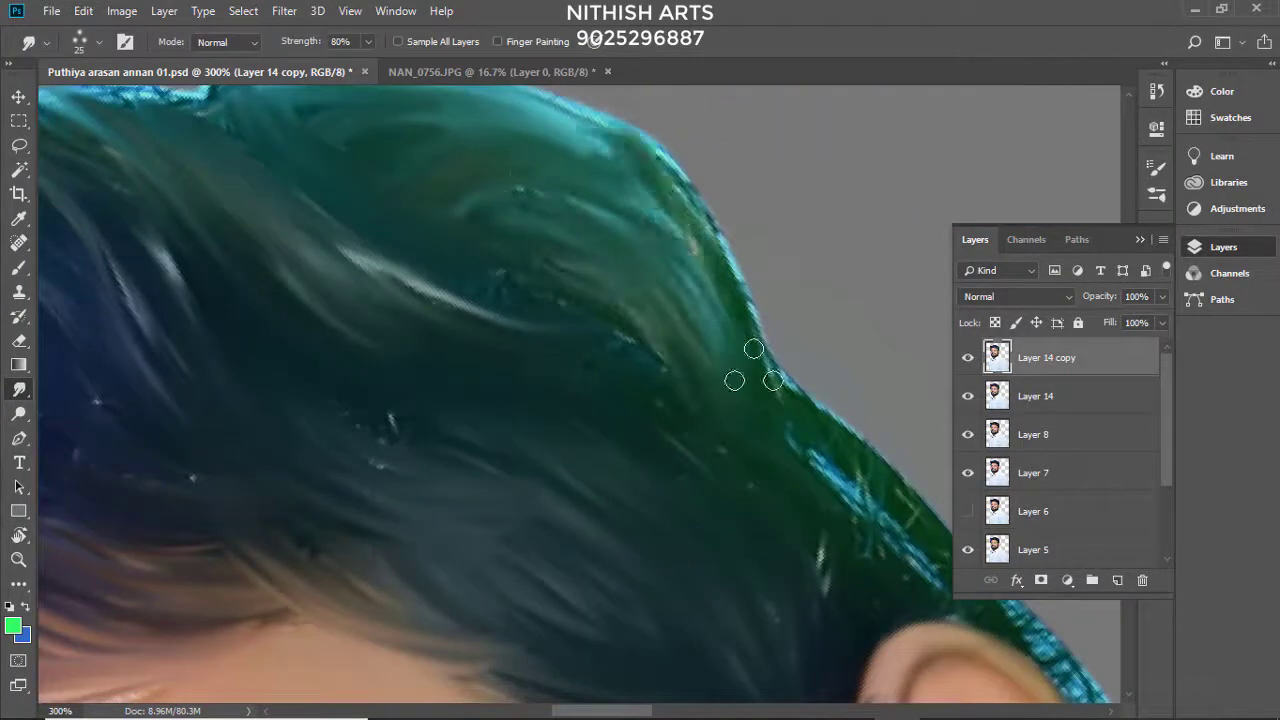
# Step: Turn the rotated canvas view back nearly upright
pyautogui.scroll(-3, 680, 400)
pyautogui.scroll(-3, 590, 350)
pyautogui.scroll(-2, 700, 420)
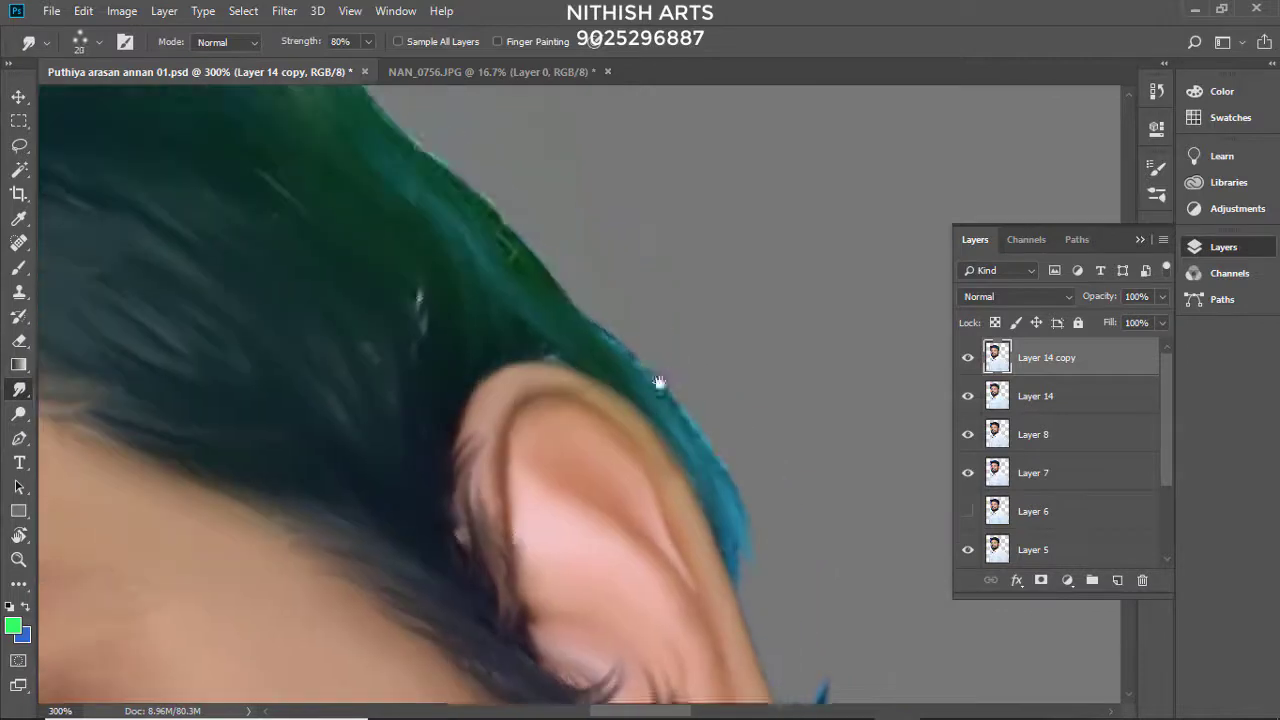
pyautogui.scroll(-5, 480, 270)
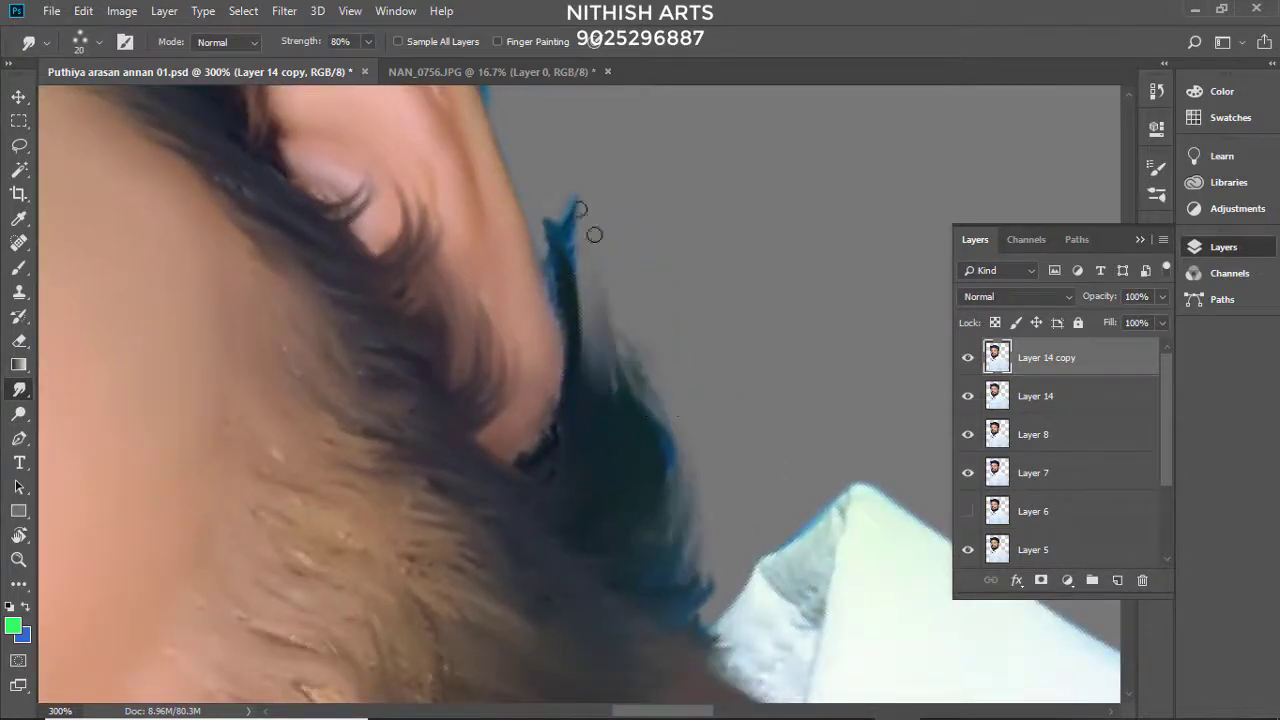
pyautogui.scroll(-3, 594, 234)
pyautogui.scroll(-5, 540, 440)
pyautogui.press('r')
pyautogui.moveTo(423, 214); pyautogui.dragTo(560, 220)
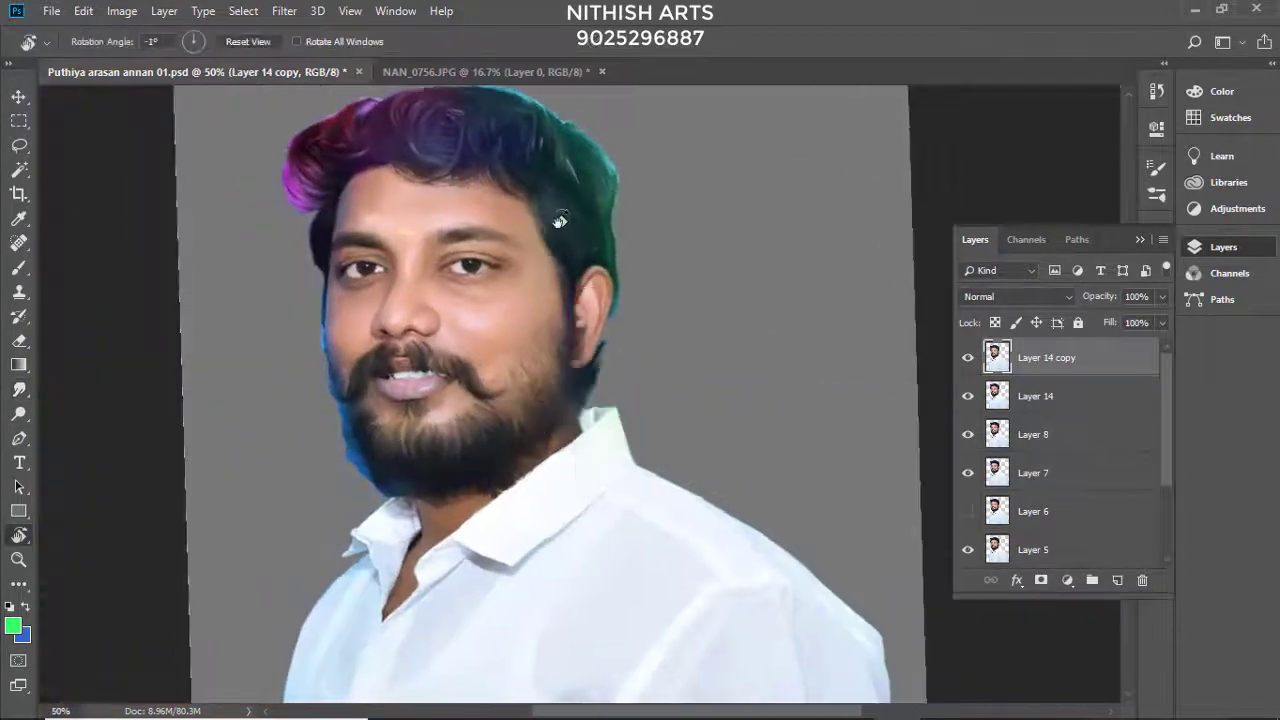
# Step: Hide the grey background layer so the portrait sits on transparency
pyautogui.scroll(3, 600, 250)
pyautogui.scroll(2, 491, 251)
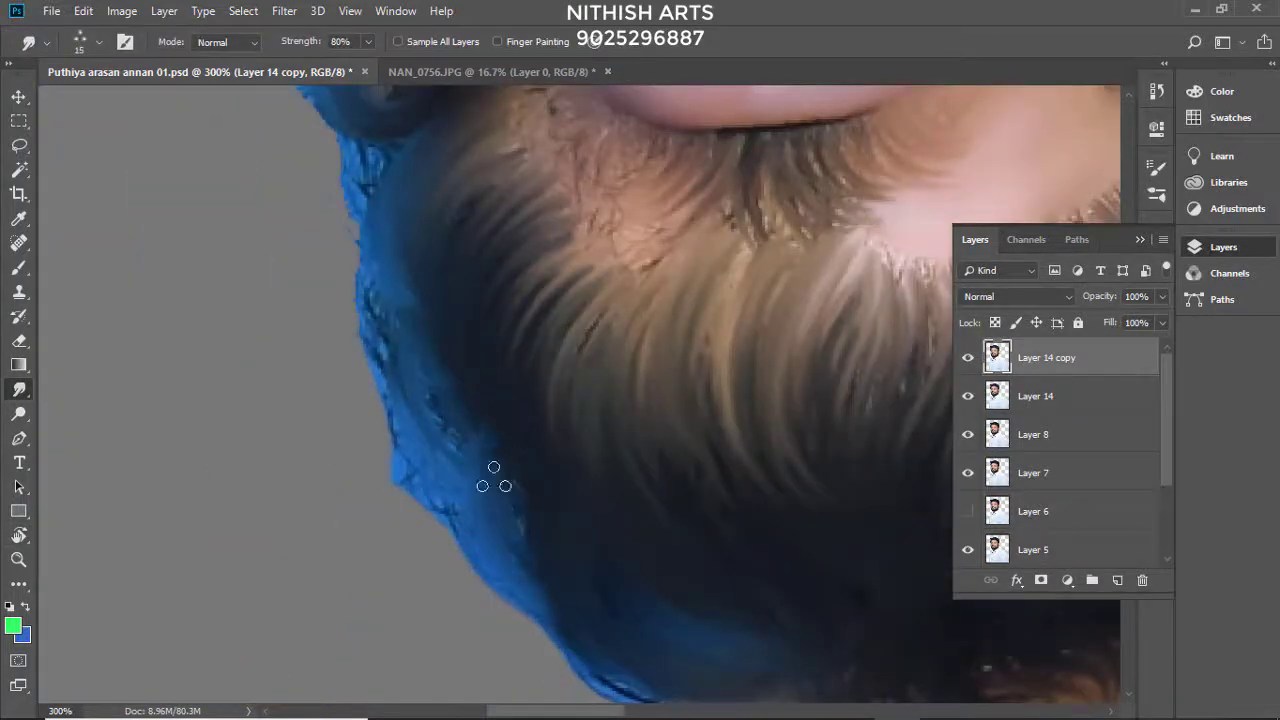
pyautogui.scroll(1, 440, 380)
pyautogui.scroll(1, 457, 412)
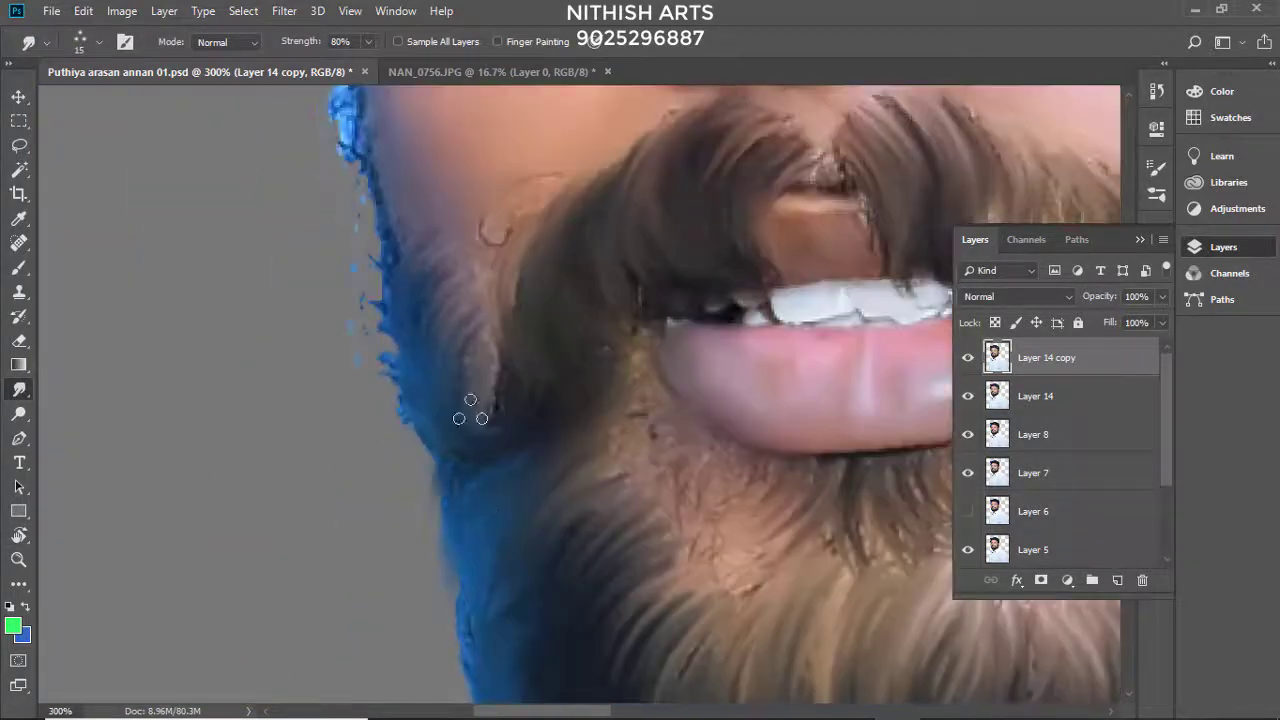
pyautogui.scroll(1, 520, 390)
pyautogui.hscroll(2, 682, 350)
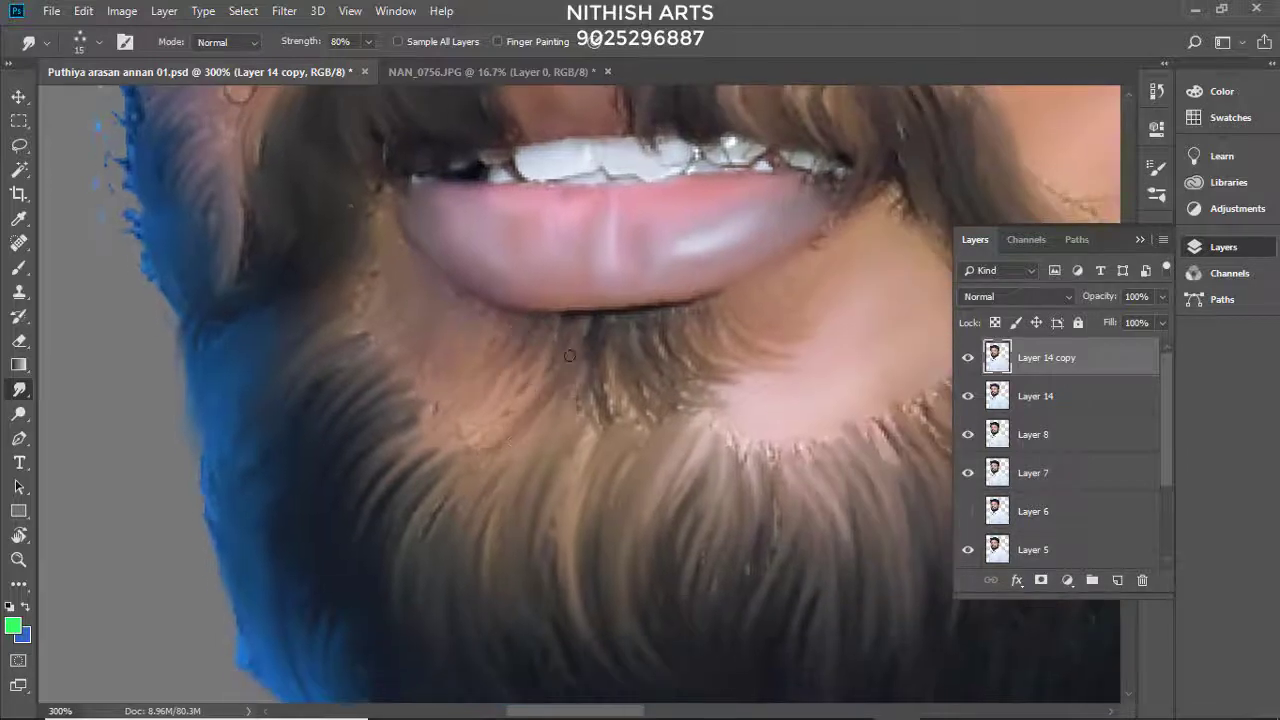
pyautogui.scroll(-1, 716, 315)
pyautogui.scroll(-2, 608, 129)
pyautogui.scroll(-1, 600, 250)
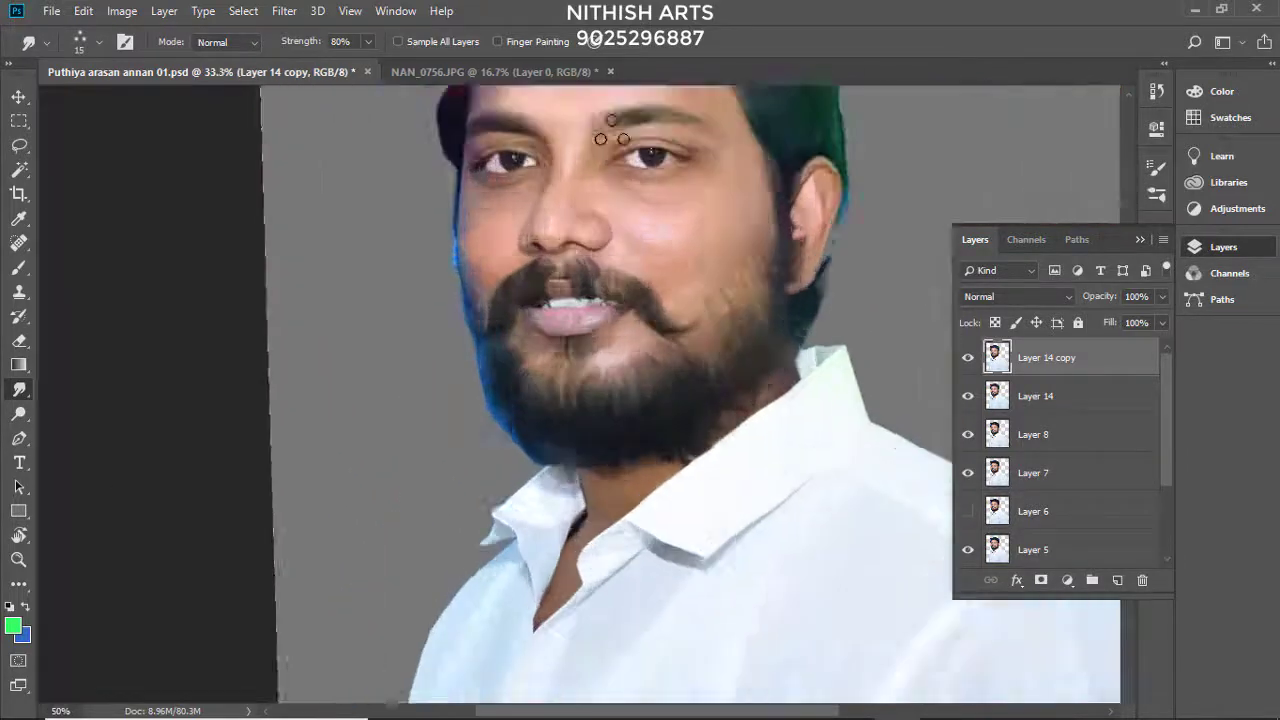
pyautogui.scroll(-1, 537, 445)
pyautogui.scroll(3, 537, 445)
pyautogui.scroll(1, 474, 340)
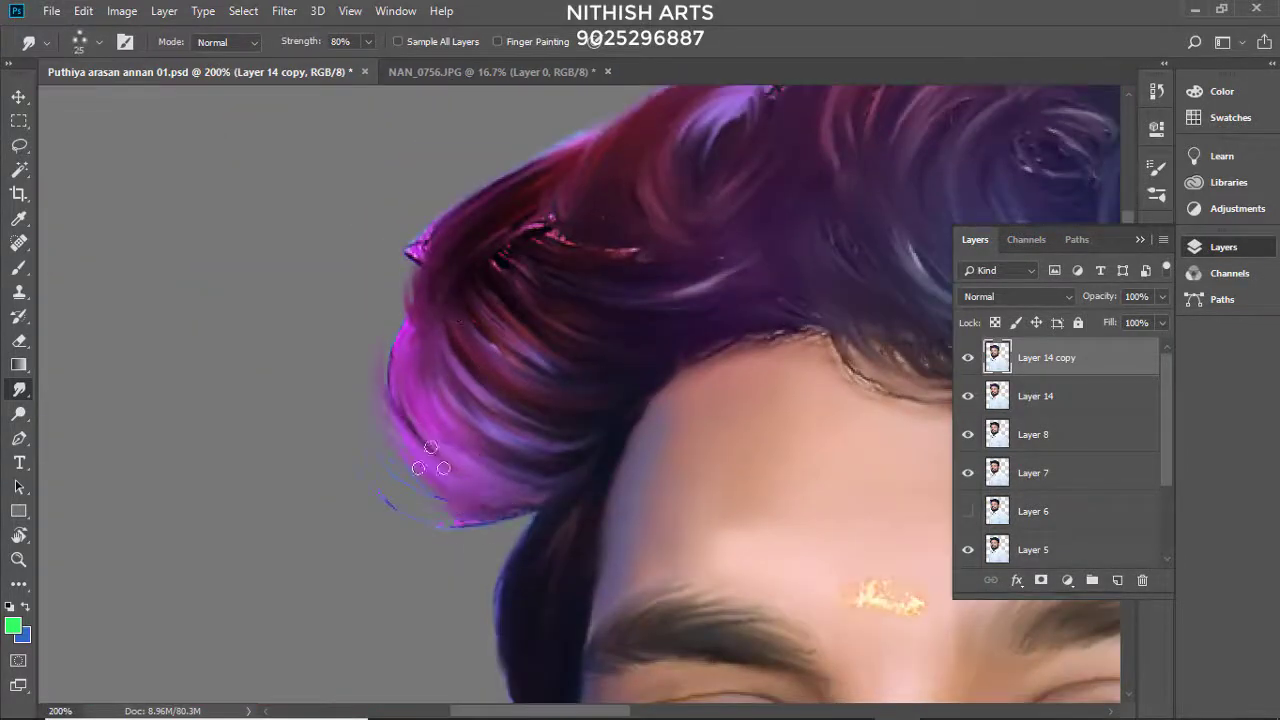
pyautogui.click(967, 549)
# Step: Enlarge the smudge brush to size 15 and bring the lower hair and shirt into view
pyautogui.scroll(-3, 1159, 527)
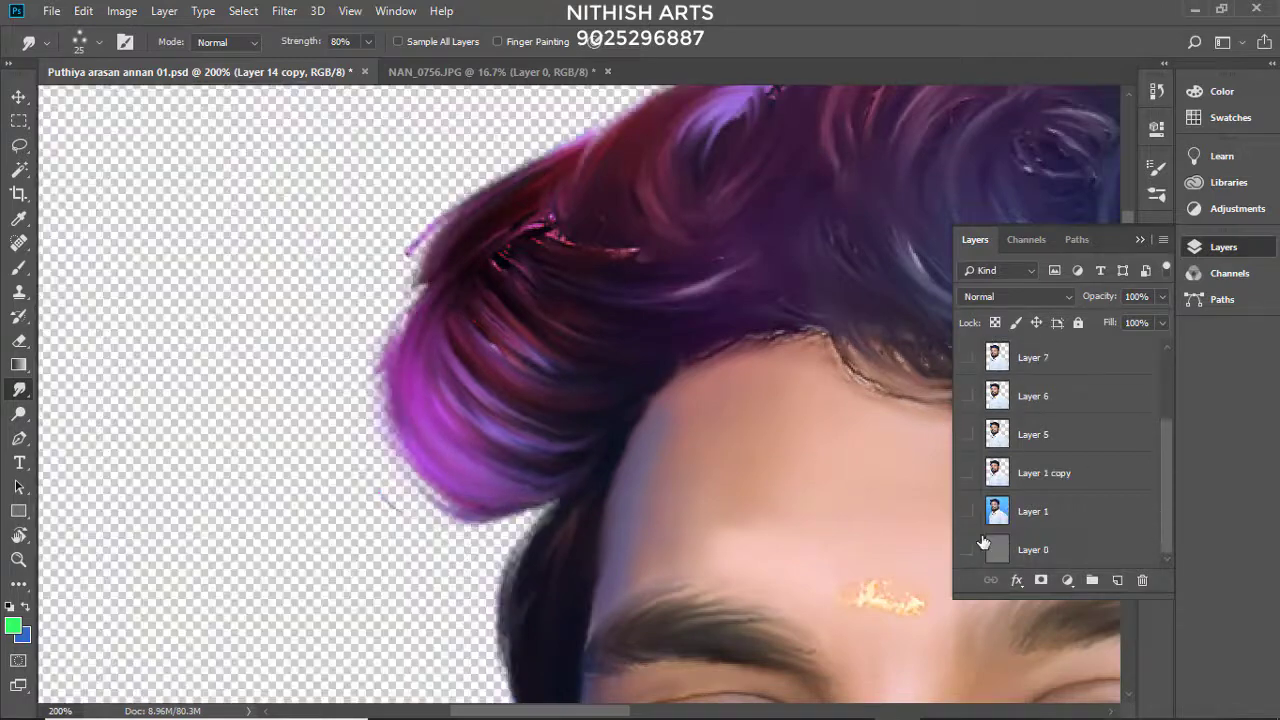
pyautogui.scroll(3, 1088, 368)
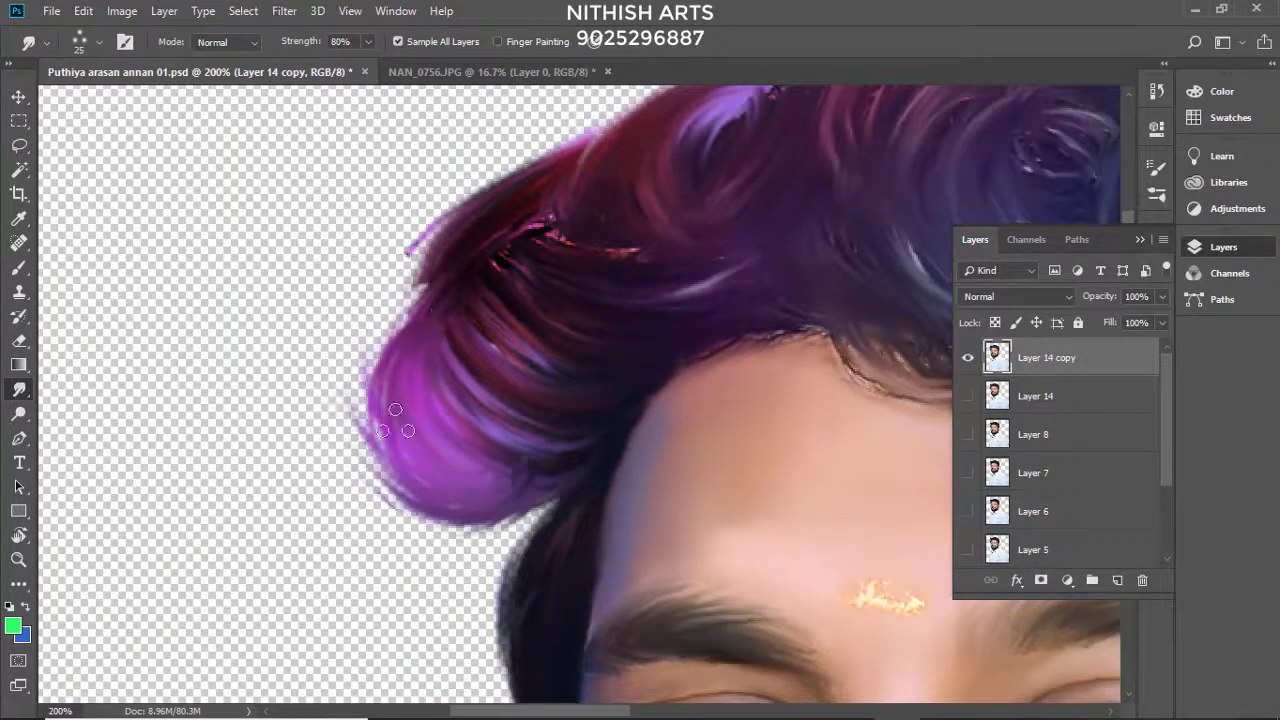
pyautogui.scroll(-3, 400, 285)
pyautogui.scroll(1, 491, 523)
pyautogui.scroll(-2, 470, 430)
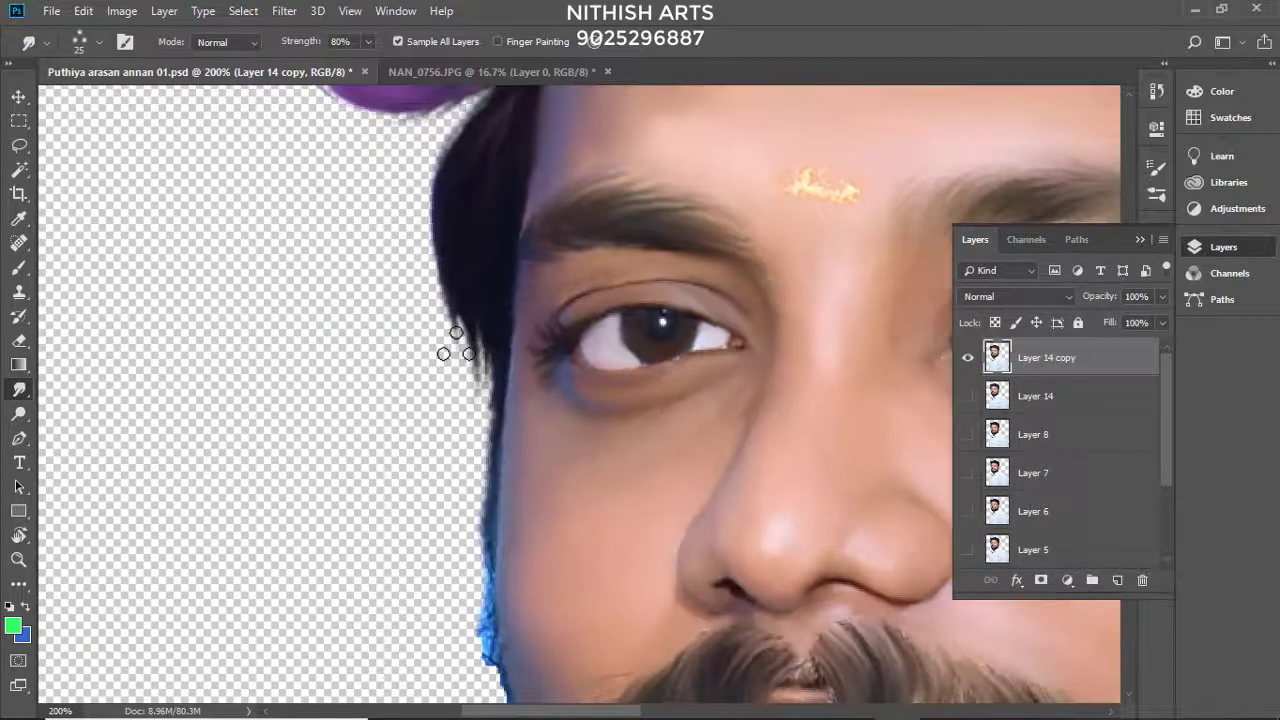
pyautogui.scroll(3, 455, 355)
pyautogui.scroll(-3, 430, 400)
pyautogui.scroll(-3, 443, 557)
pyautogui.scroll(-3, 450, 430)
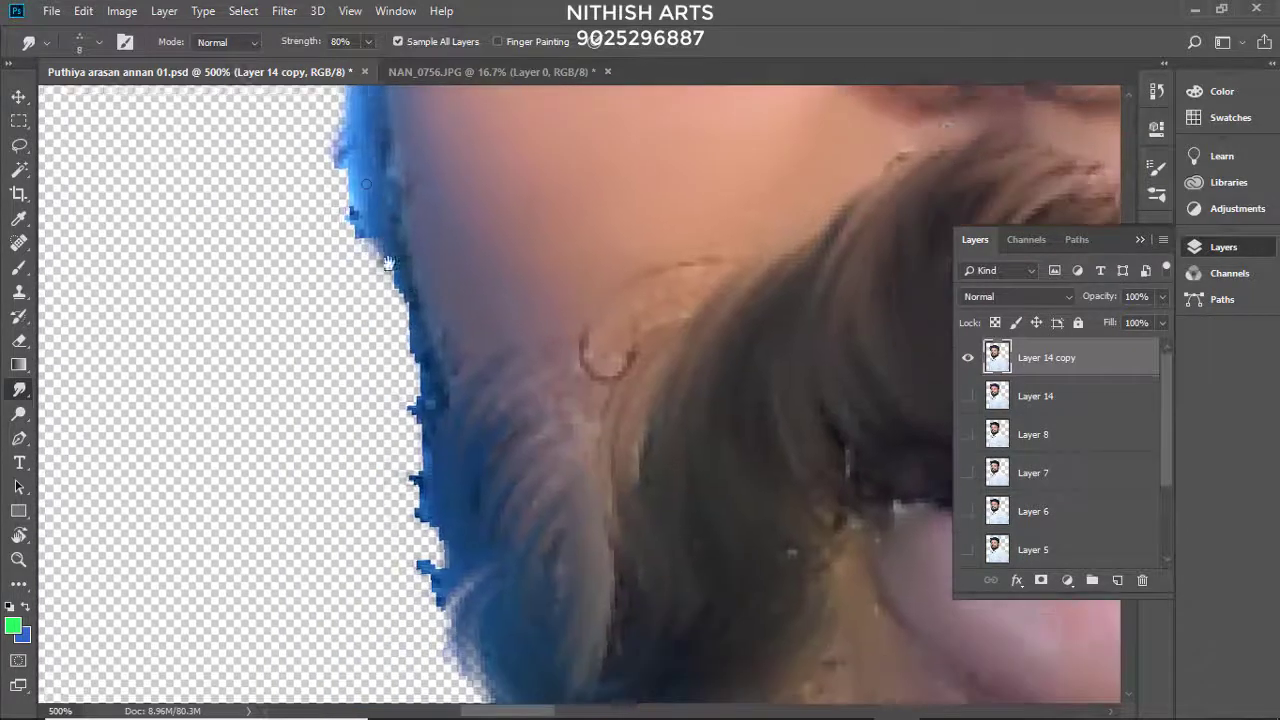
pyautogui.scroll(-3, 408, 294)
pyautogui.scroll(2, 457, 286)
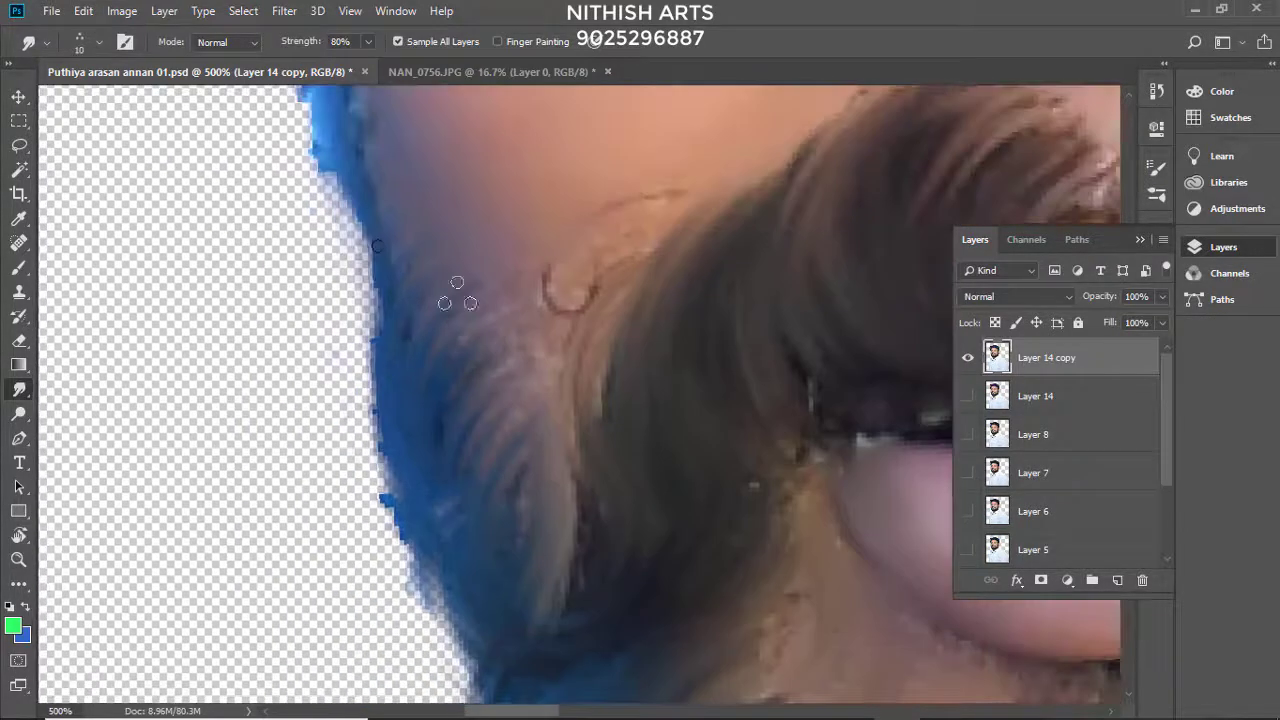
pyautogui.scroll(-3, 474, 363)
pyautogui.press(']')
pyautogui.press(']')
pyautogui.press(']')
pyautogui.scroll(-3, 396, 510)
pyautogui.scroll(-3, 457, 543)
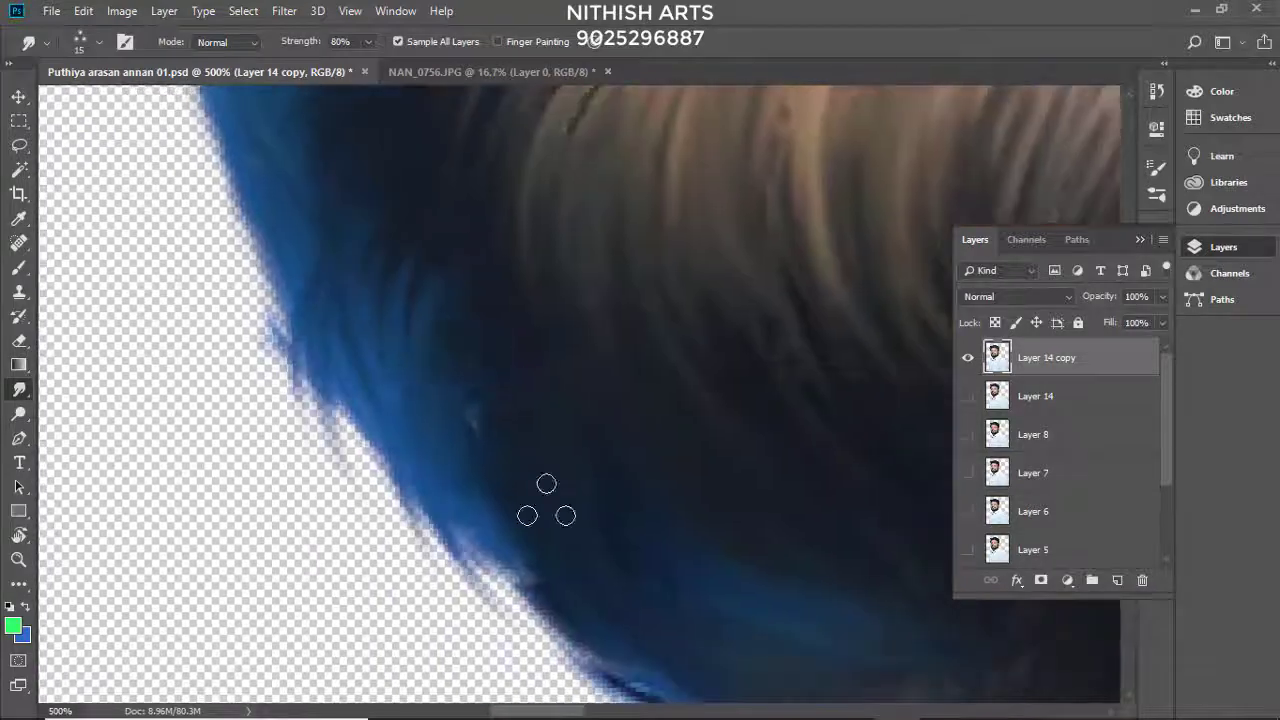
pyautogui.moveTo(543, 500)
pyautogui.mouseDown()
pyautogui.moveTo(457, 363)
pyautogui.moveTo(741, 307)
pyautogui.mouseUp()
# Step: Smudge the top edge of the teal hair smooth
pyautogui.scroll(3, 741, 307)
pyautogui.scroll(3, 694, 263)
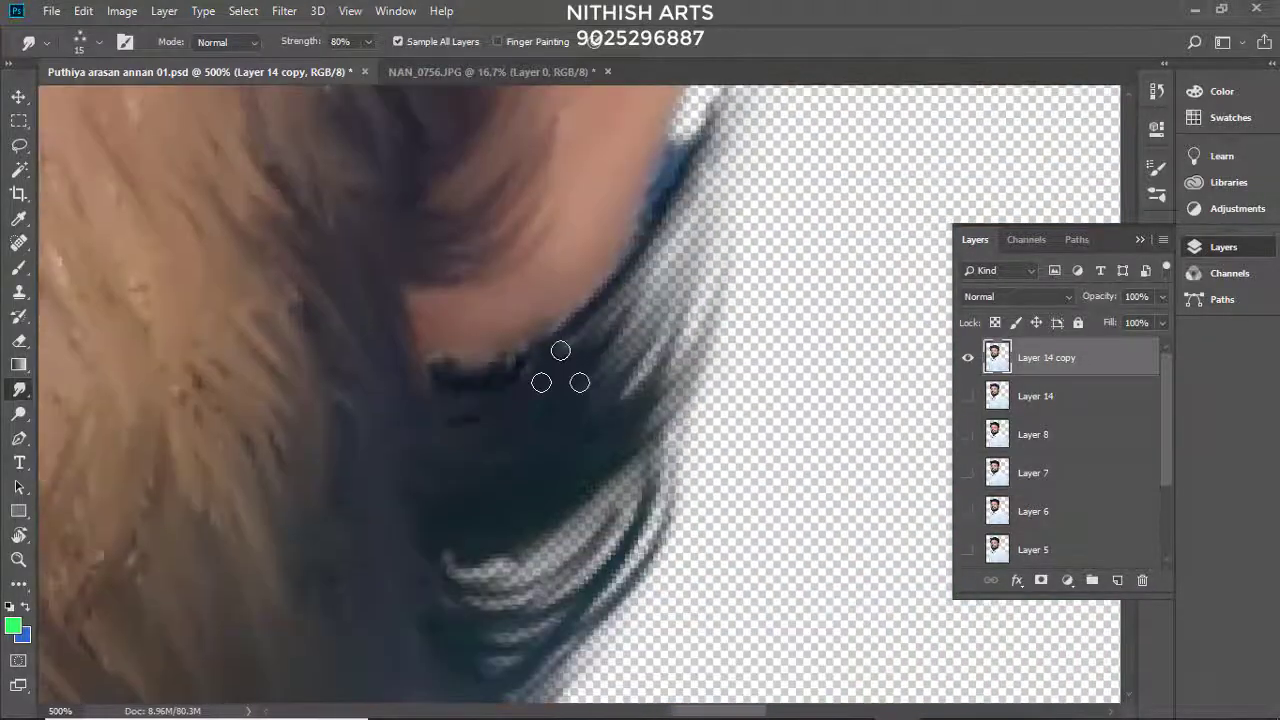
pyautogui.scroll(3, 560, 377)
pyautogui.scroll(3, 640, 457)
pyautogui.scroll(3, 657, 376)
pyautogui.scroll(3, 620, 390)
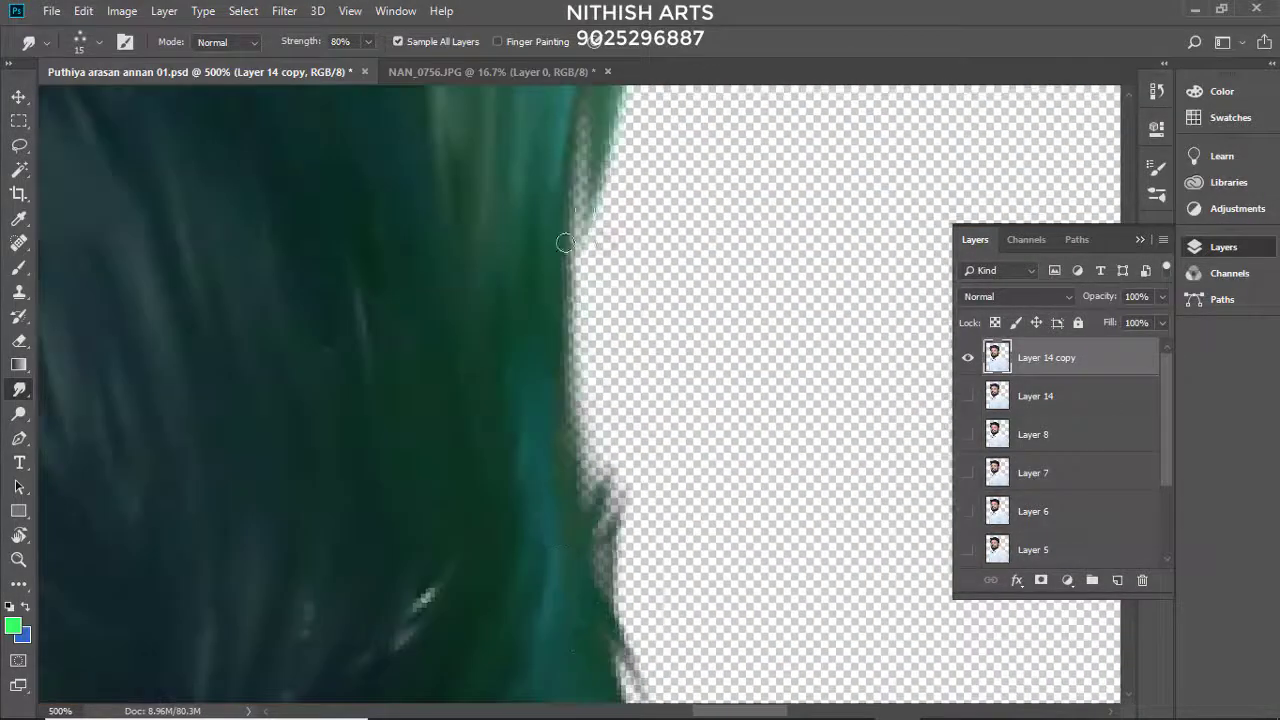
pyautogui.scroll(5, 594, 403)
pyautogui.scroll(-3, 403, 237)
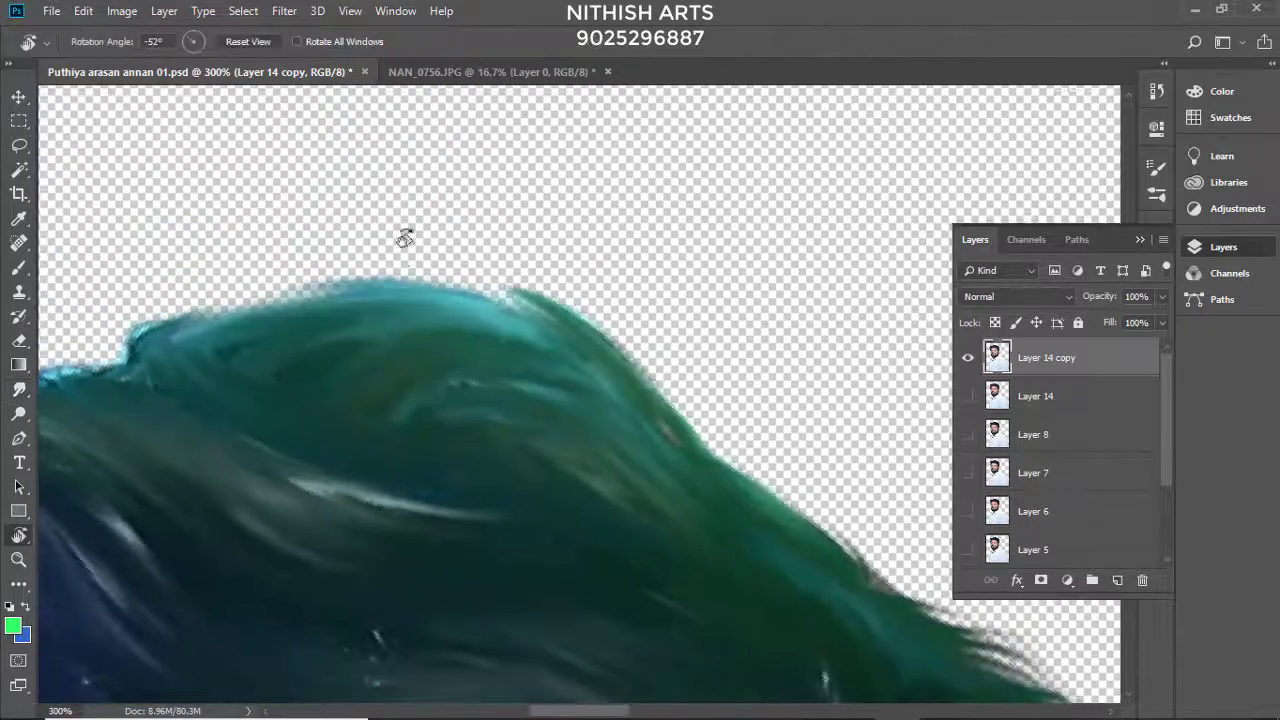
pyautogui.scroll(2, 443, 286)
pyautogui.moveTo(494, 283); pyautogui.dragTo(309, 374)
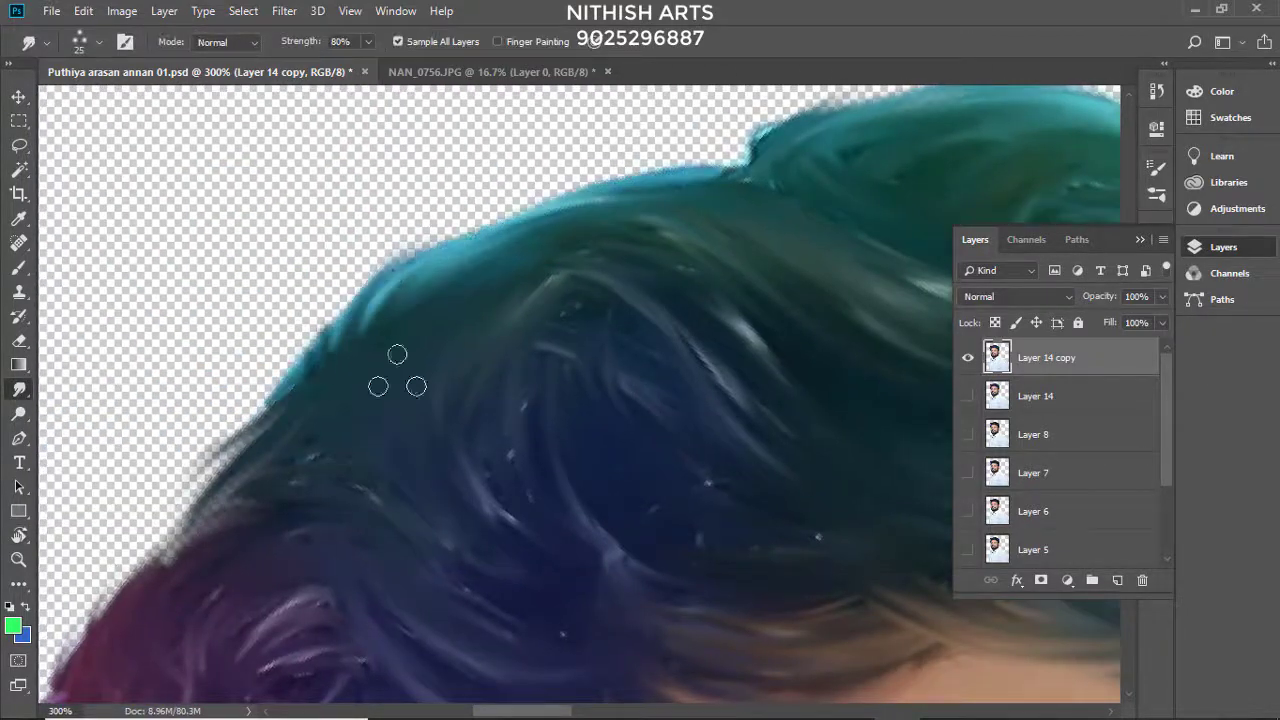
# Step: Turn the rotated canvas view back upright
pyautogui.scroll(-3, 397, 354)
pyautogui.scroll(-3, 503, 200)
pyautogui.scroll(-3, 357, 514)
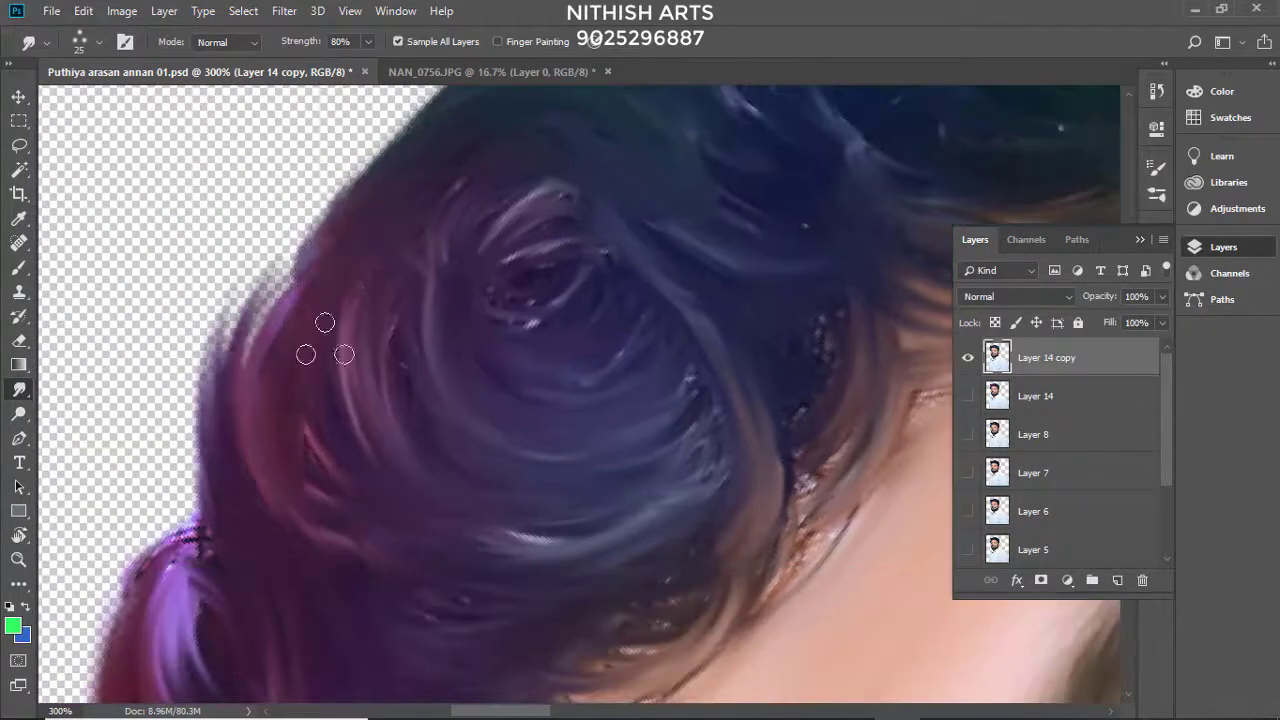
pyautogui.scroll(-3, 325, 338)
pyautogui.scroll(-3, 263, 323)
pyautogui.scroll(-2, 337, 316)
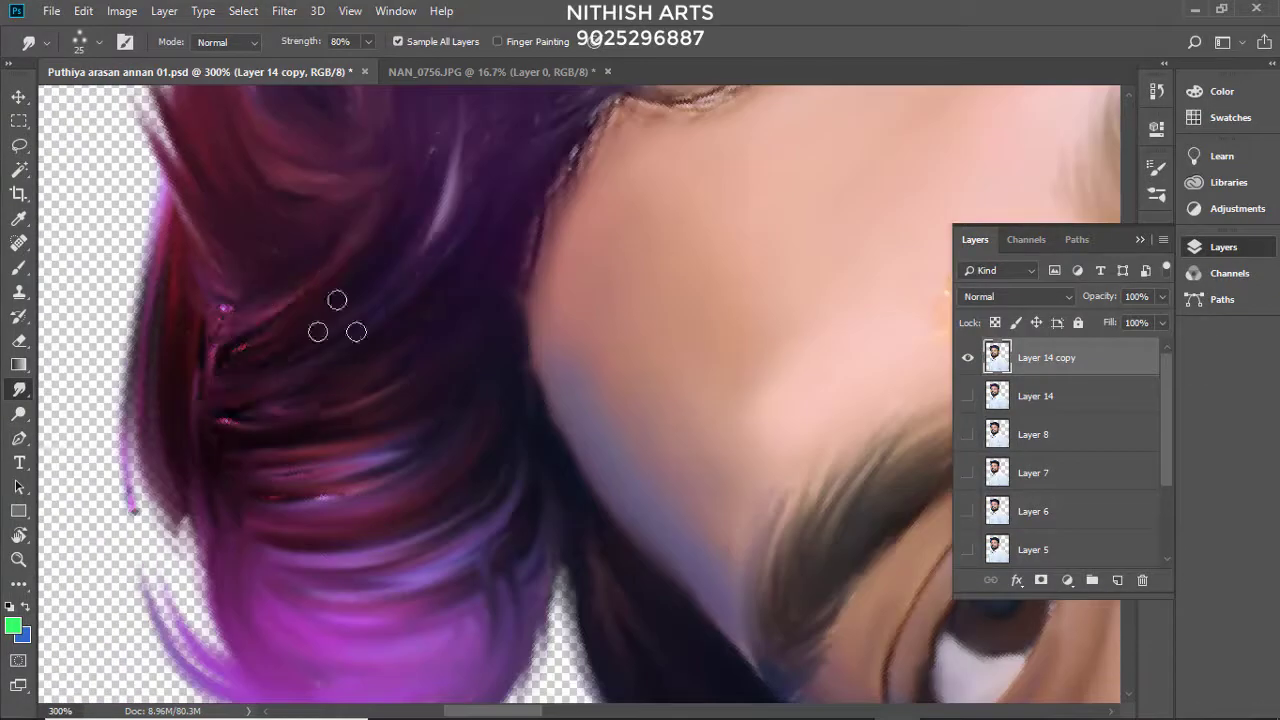
pyautogui.hscroll(-3, 337, 316)
pyautogui.scroll(2, 277, 240)
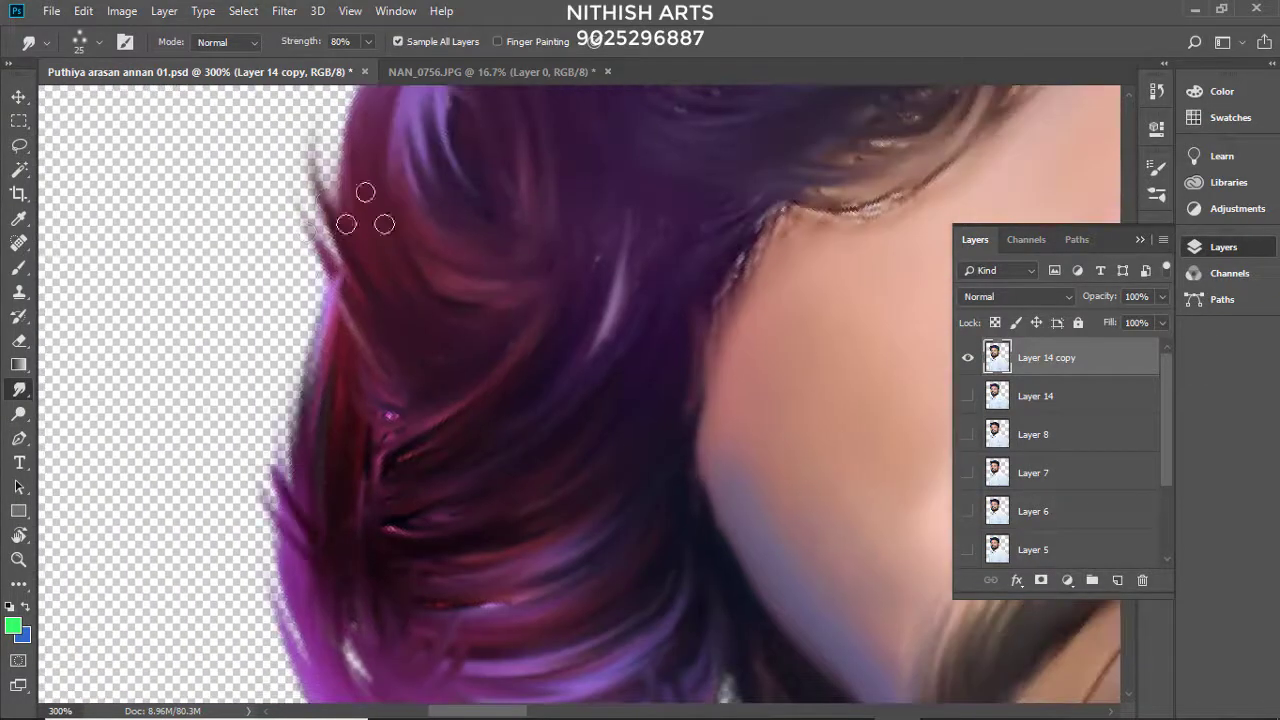
pyautogui.press('r')
pyautogui.moveTo(365, 223); pyautogui.dragTo(563, 249)
# Step: Zoom out to fit the whole portrait on screen
pyautogui.scroll(2, 514, 223)
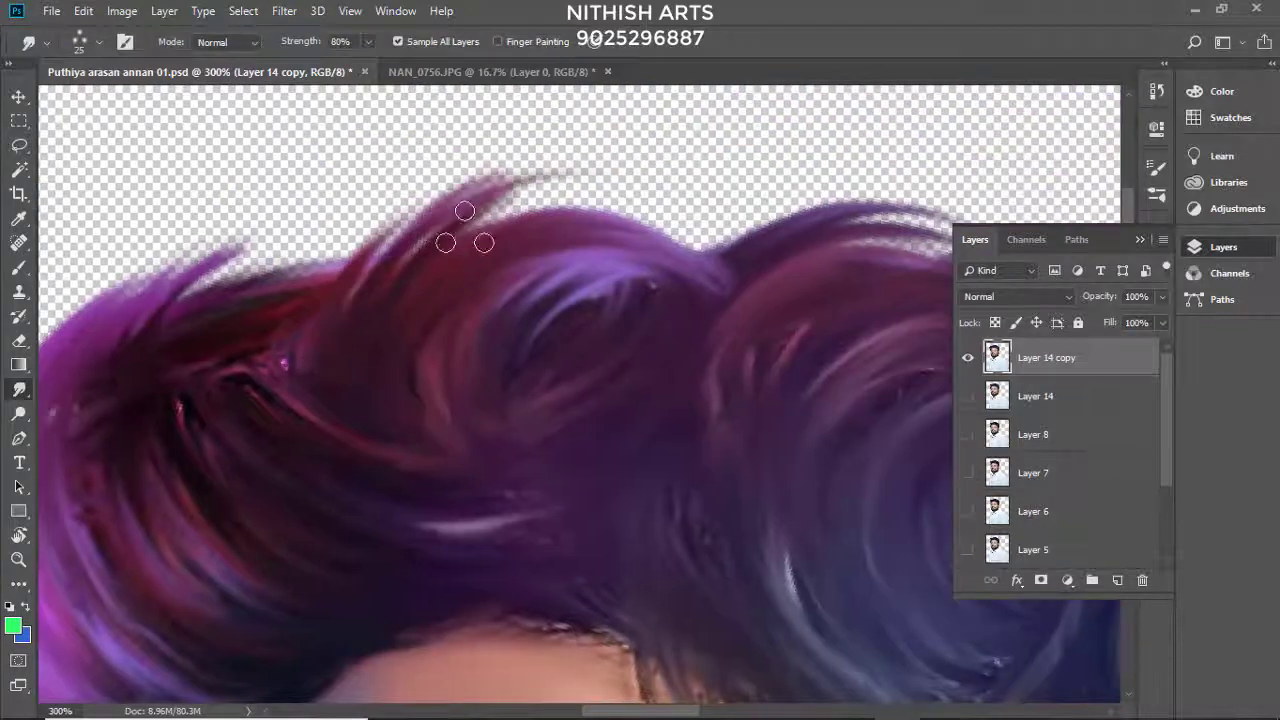
pyautogui.hscroll(2, 580, 294)
pyautogui.hscroll(2, 471, 286)
pyautogui.hscroll(2, 303, 228)
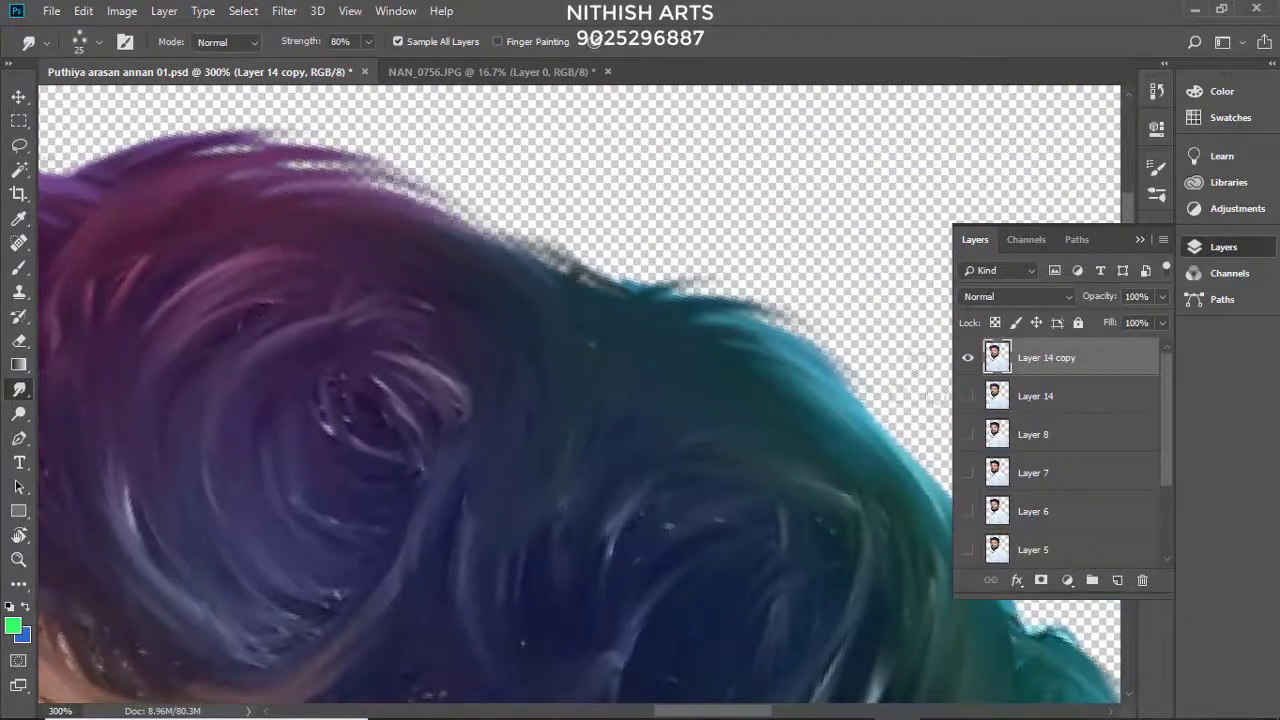
pyautogui.scroll(-2, 915, 395)
pyautogui.scroll(-2, 700, 429)
pyautogui.scroll(-2, 571, 334)
pyautogui.scroll(-2, 518, 316)
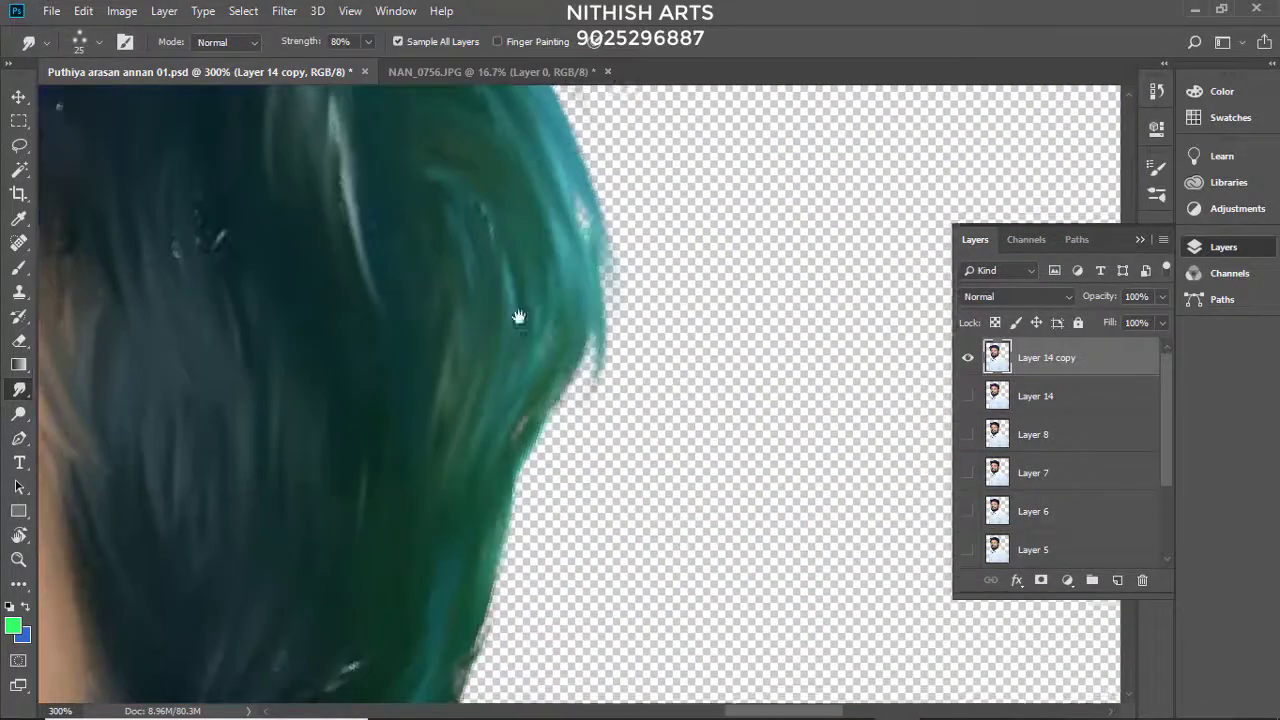
pyautogui.scroll(-2, 518, 316)
pyautogui.scroll(-2, 414, 400)
pyautogui.hotkey('ctrl', '0')
# Step: Straighten the rotated canvas view and return to the Move tool
pyautogui.press('r')
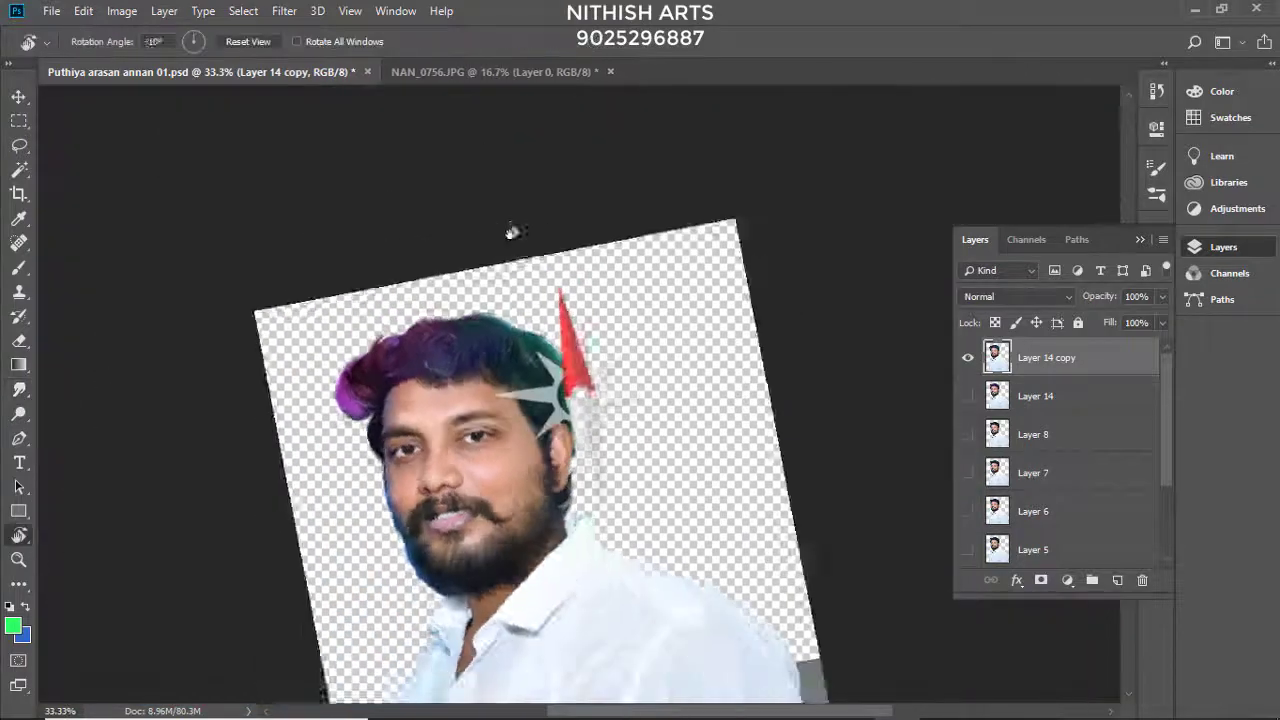
pyautogui.moveTo(512, 231); pyautogui.dragTo(551, 214)
pyautogui.press('v')
pyautogui.scroll(-3, 1159, 561)
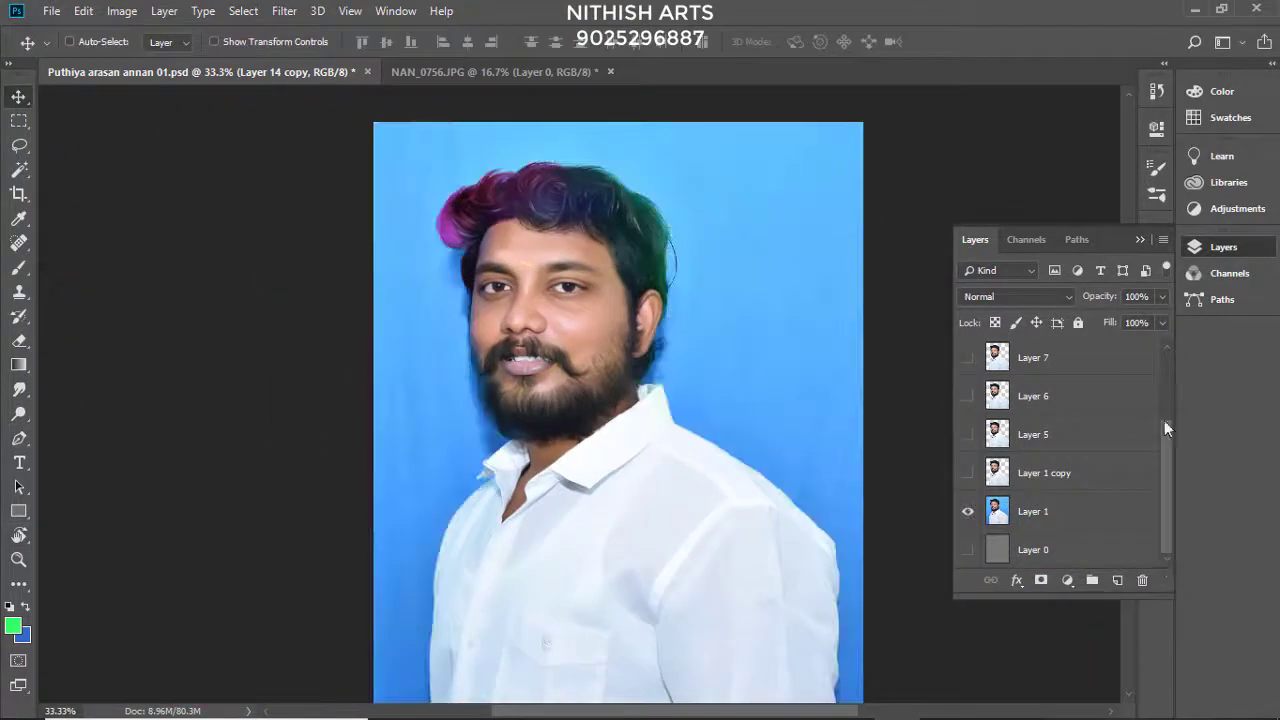
pyautogui.scroll(3, 1167, 428)
# Step: Compare layer visibility, hiding the blue-tinted layer and leaving grey Layer 0 hidden for transparency
pyautogui.click(968, 360)
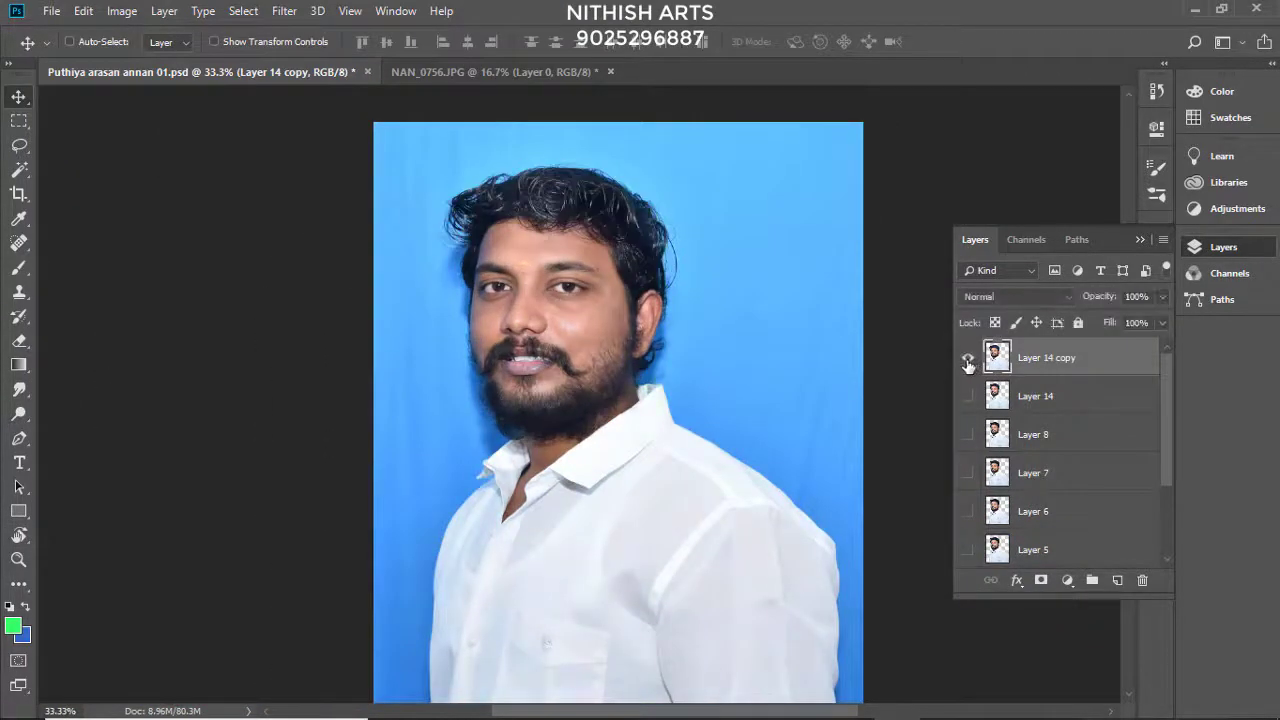
pyautogui.click(968, 360)
pyautogui.scroll(-3, 1100, 460)
pyautogui.click(967, 511)
pyautogui.scroll(3, 1100, 460)
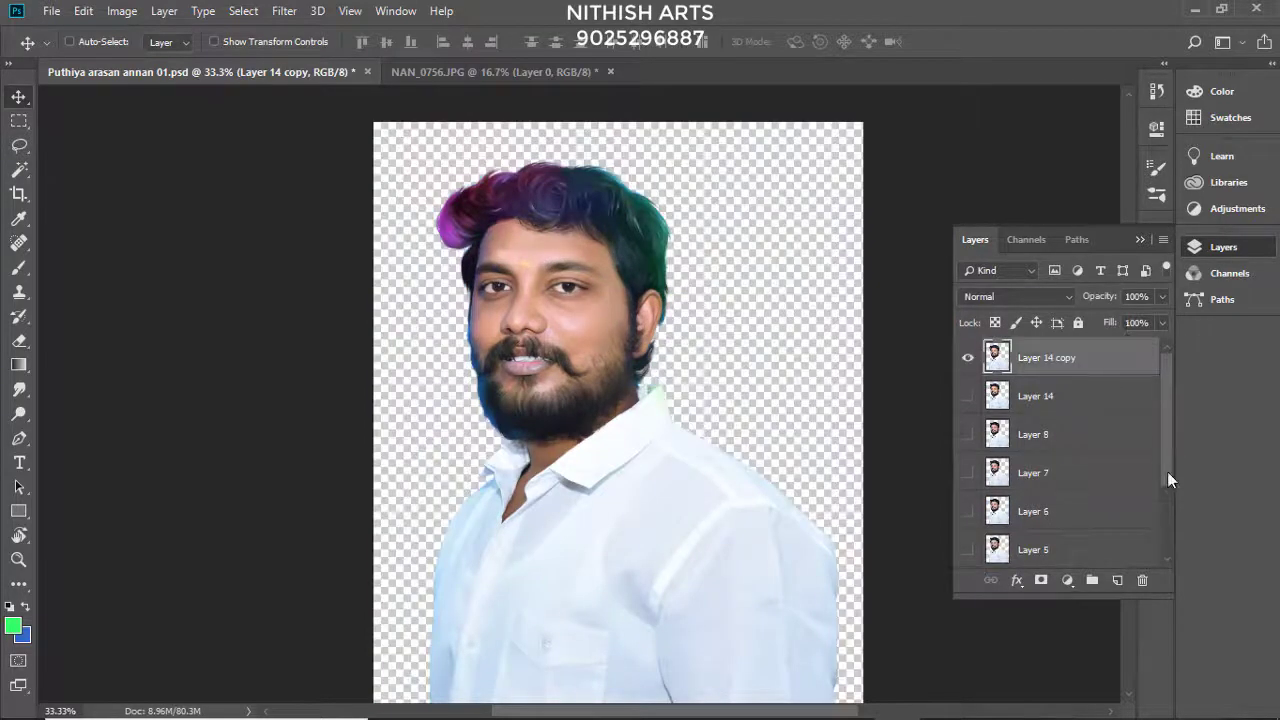
pyautogui.click(967, 549)
pyautogui.scroll(2, 530, 340)
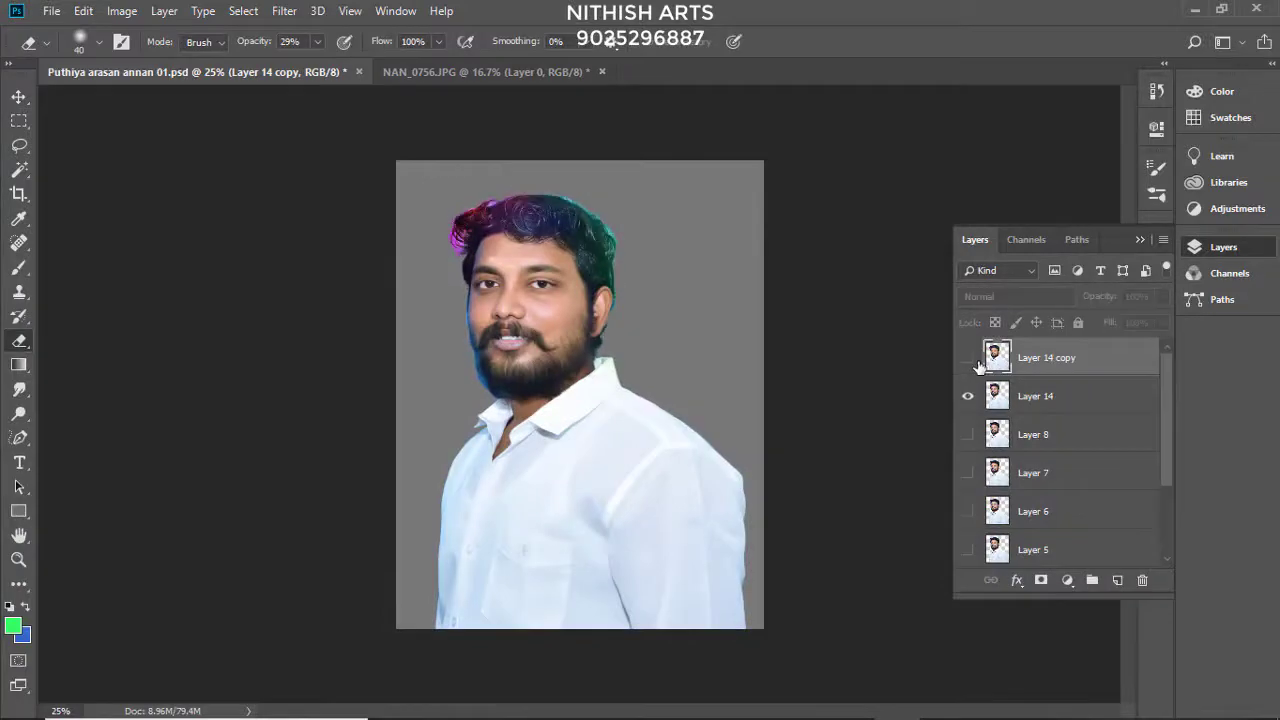
pyautogui.scroll(-5, 1157, 400)
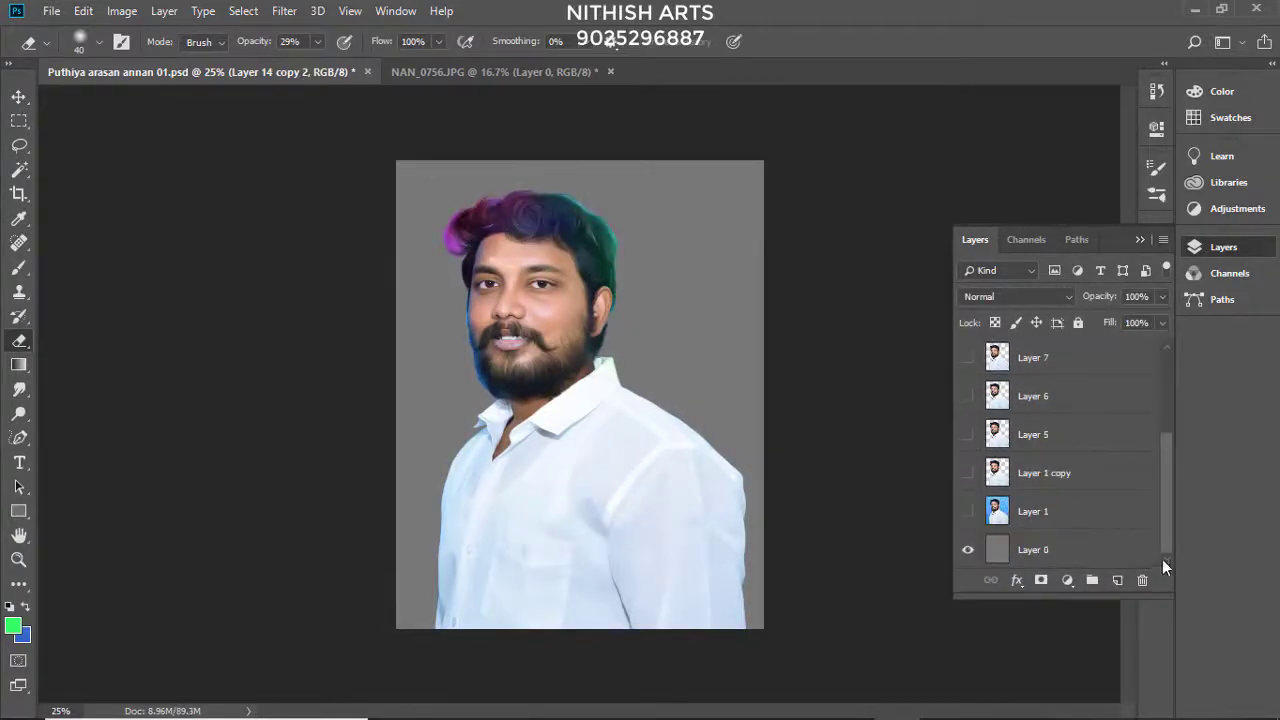
pyautogui.click(967, 553)
pyautogui.scroll(4, 1169, 384)
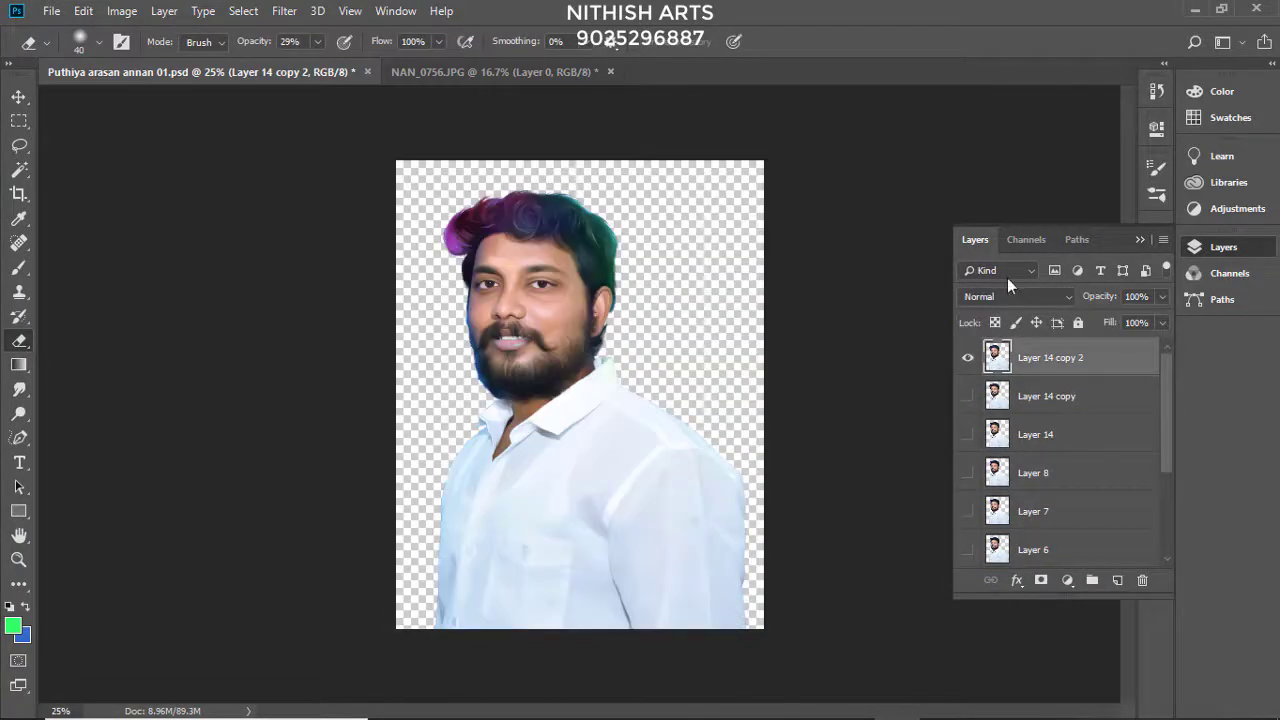
pyautogui.scroll(6, 537, 383)
# Step: Erase a small patch on the portrait's forehead
pyautogui.moveTo(583, 466); pyautogui.dragTo(686, 551)
pyautogui.moveTo(600, 370)
pyautogui.mouseDown()
pyautogui.moveTo(517, 217)
pyautogui.moveTo(566, 358)
pyautogui.moveTo(716, 468)
pyautogui.mouseUp()
pyautogui.scroll(-2, 517, 217)
# Step: Set the Smudge tool to a Hard Round tip with Transfer and Shape Dynamics settings
pyautogui.press('r')
pyautogui.rightClick(460, 290)
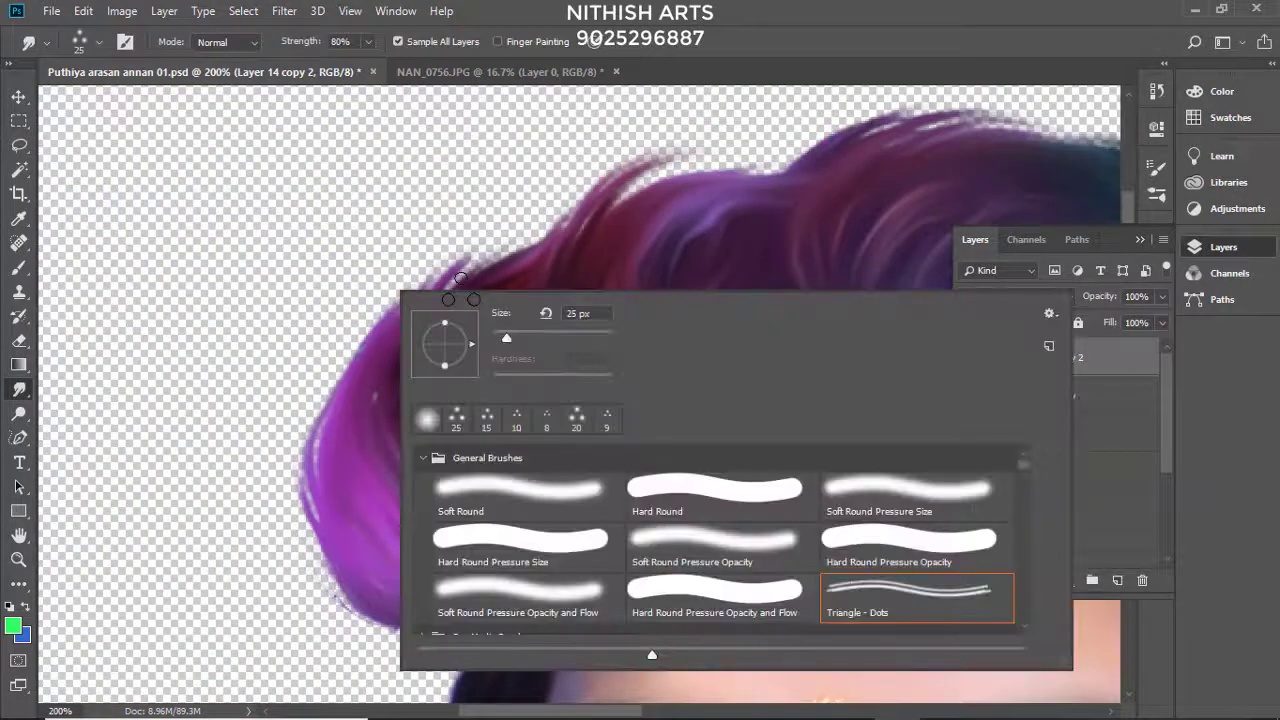
pyautogui.doubleClick(713, 489)
pyautogui.press('F5')
pyautogui.click(839, 332)
pyautogui.click(856, 238)
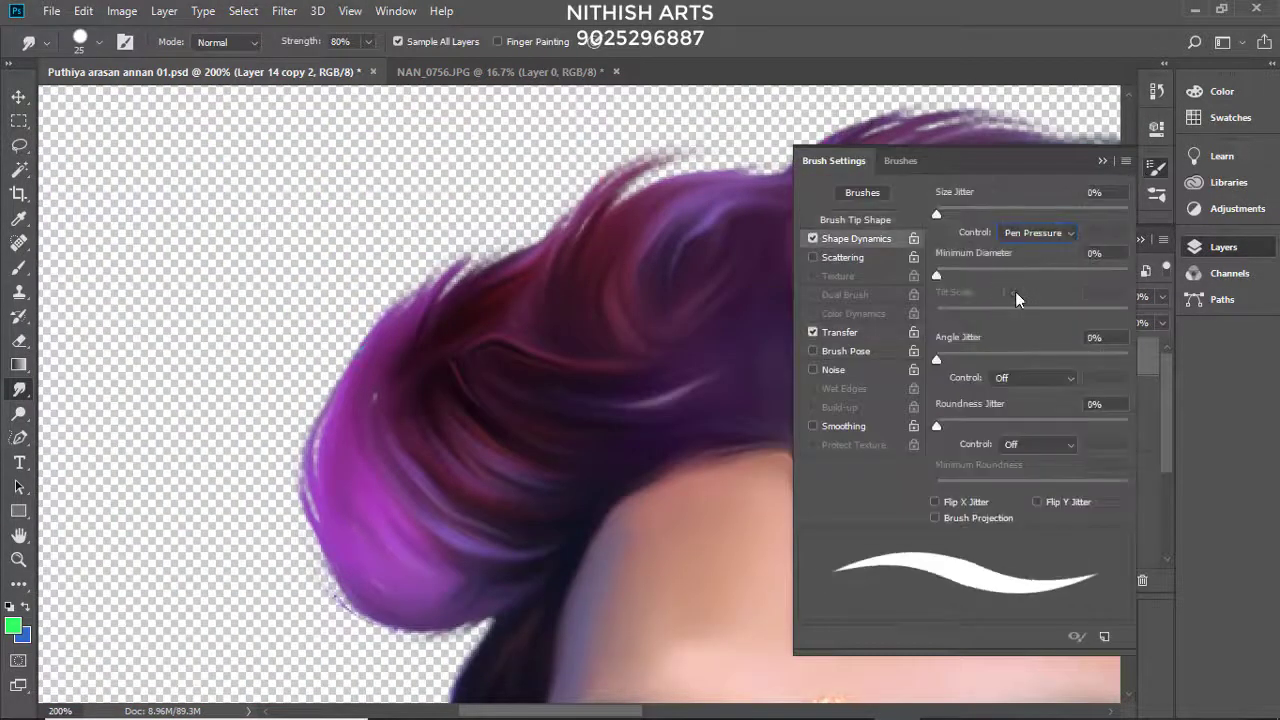
pyautogui.click(839, 332)
pyautogui.press('F5')
# Step: Smudge the left purple hair outline into fine, wispy strands
pyautogui.scroll(-4, 435, 319)
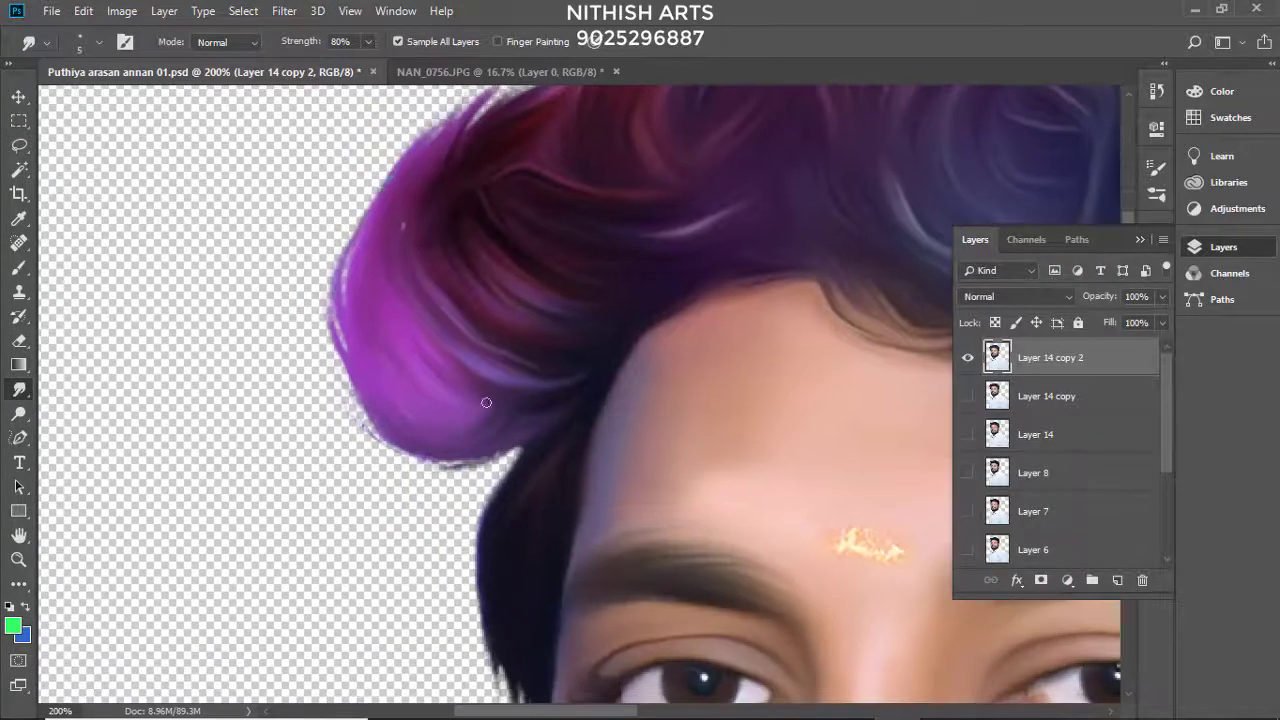
pyautogui.scroll(3, 486, 400)
pyautogui.scroll(-3, 529, 480)
pyautogui.scroll(-1, 516, 366)
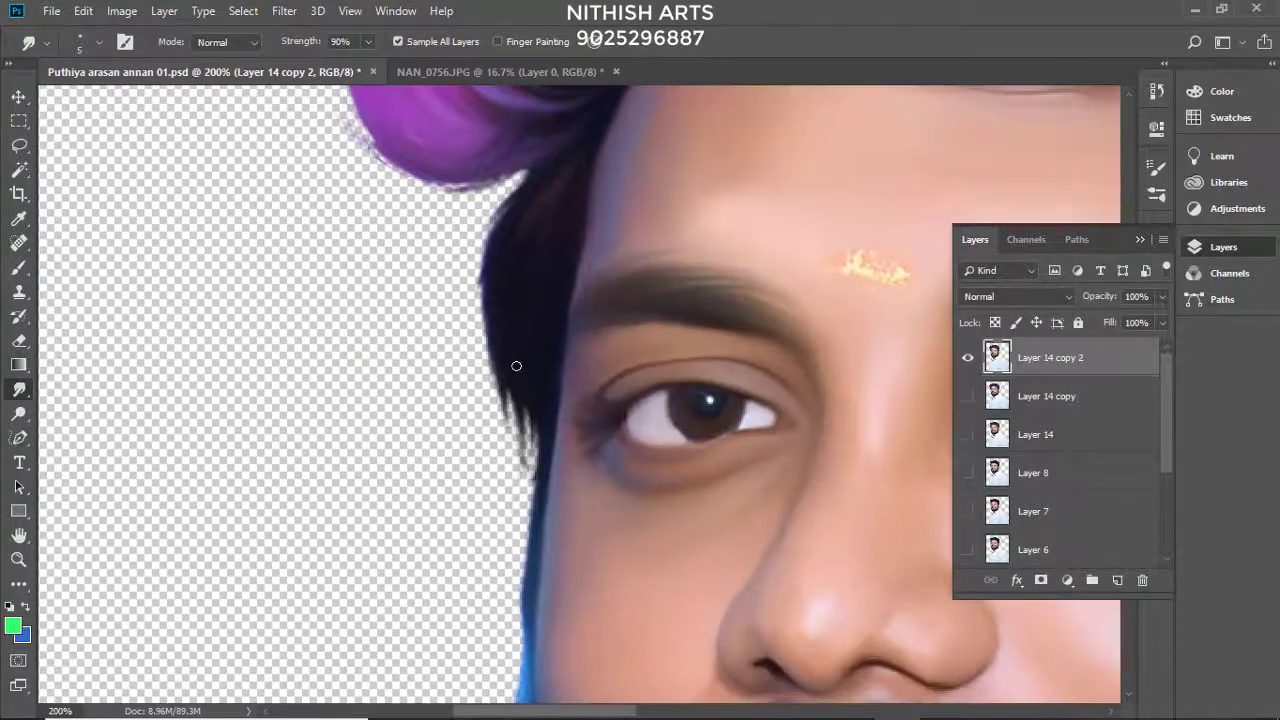
pyautogui.press('F5')
pyautogui.press('F5')
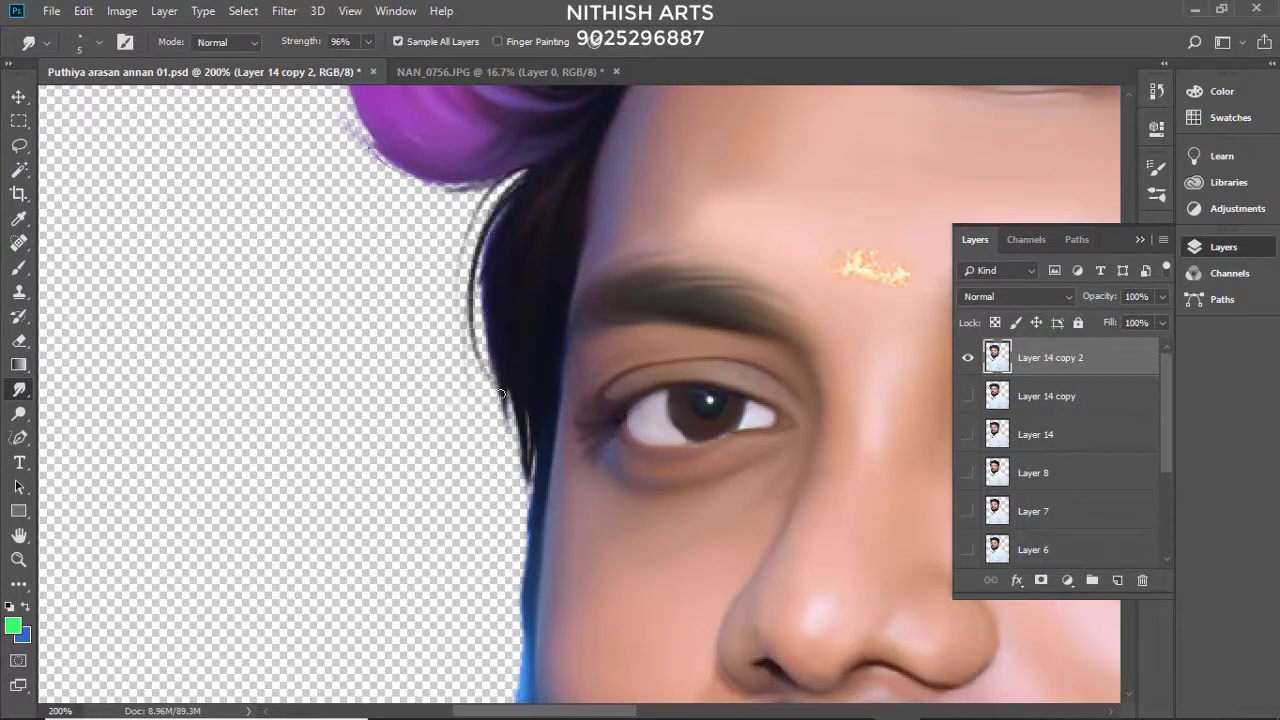
pyautogui.scroll(1, 500, 393)
pyautogui.hscroll(-1, 560, 300)
pyautogui.scroll(1, 470, 300)
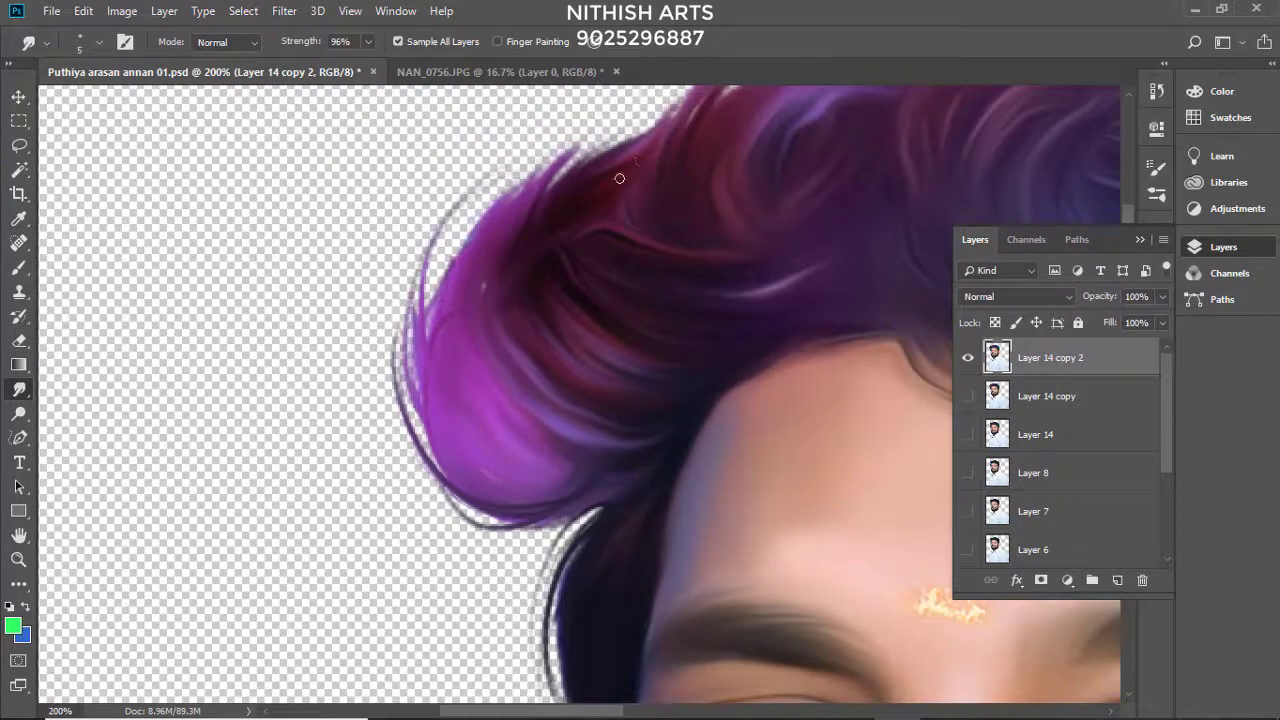
pyautogui.scroll(1, 619, 178)
pyautogui.hscroll(1, 392, 336)
pyautogui.scroll(1, 535, 220)
pyautogui.hscroll(1, 463, 272)
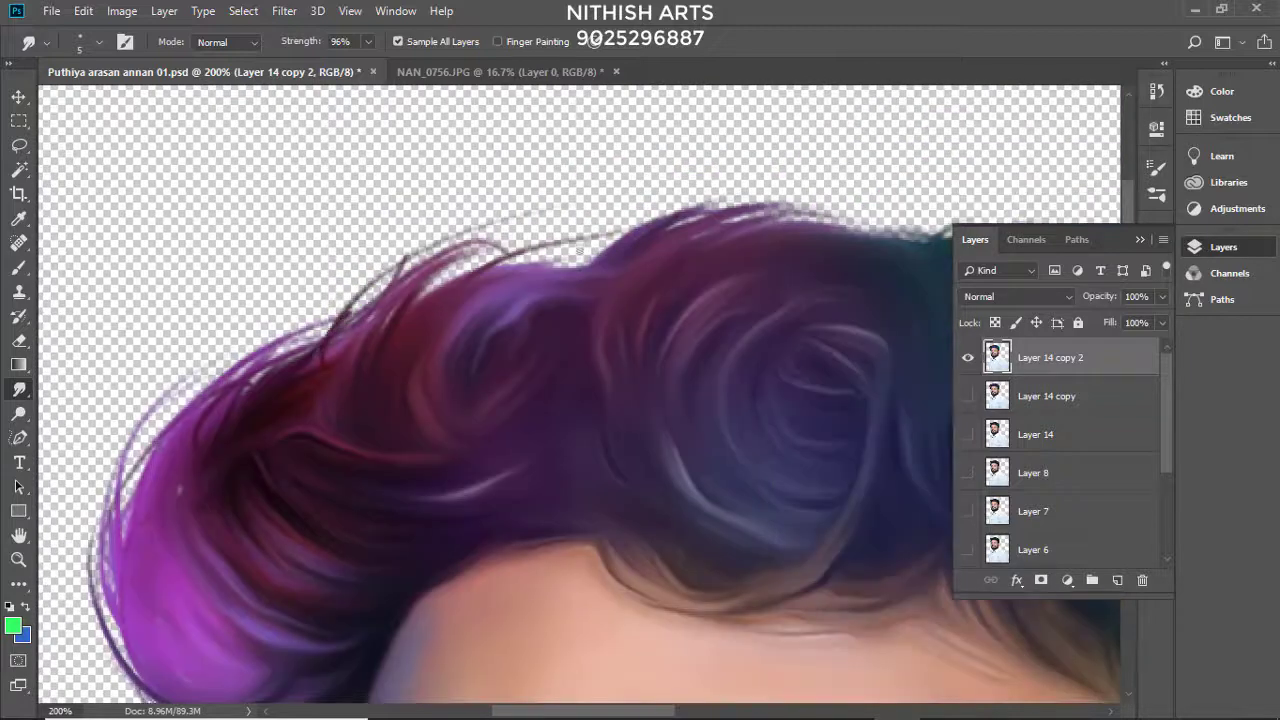
pyautogui.hscroll(2, 756, 211)
# Step: Smudge the blue beard edge into fine, painted wisps
pyautogui.scroll(-1, 193, 295)
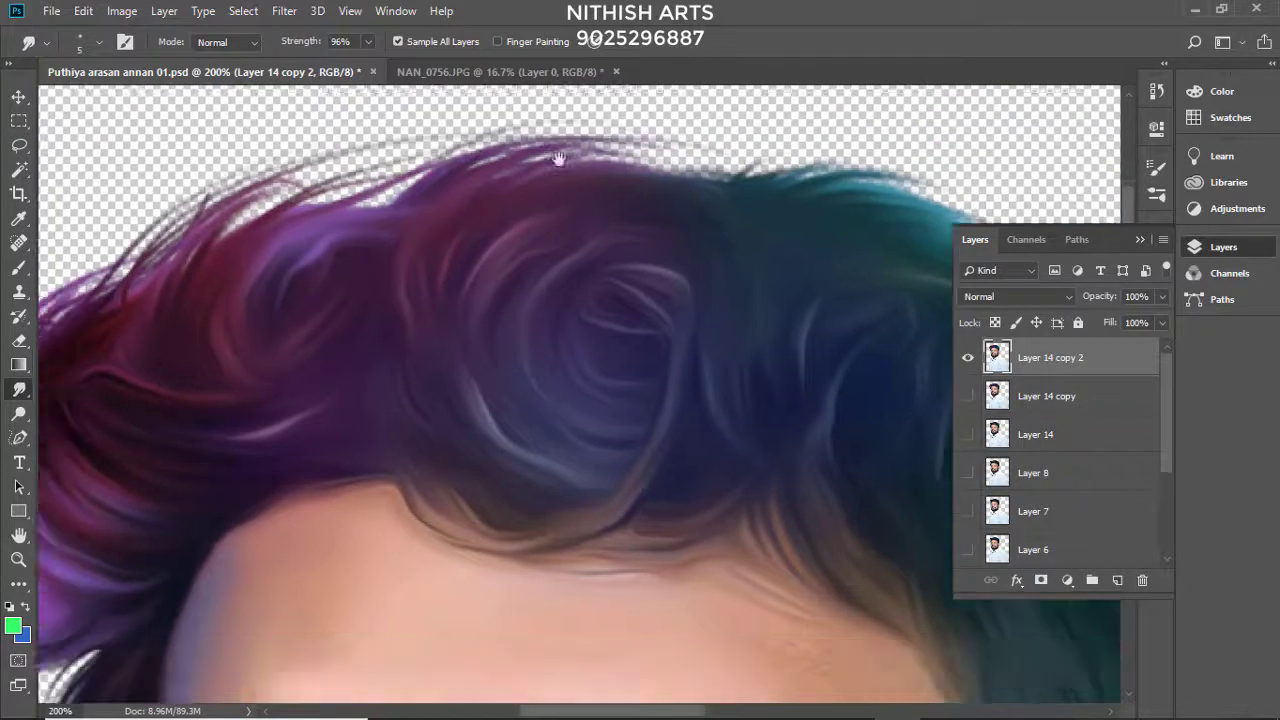
pyautogui.scroll(-1, 532, 332)
pyautogui.hscroll(1, 532, 332)
pyautogui.scroll(1, 442, 224)
pyautogui.hscroll(1, 442, 224)
pyautogui.hscroll(1, 657, 251)
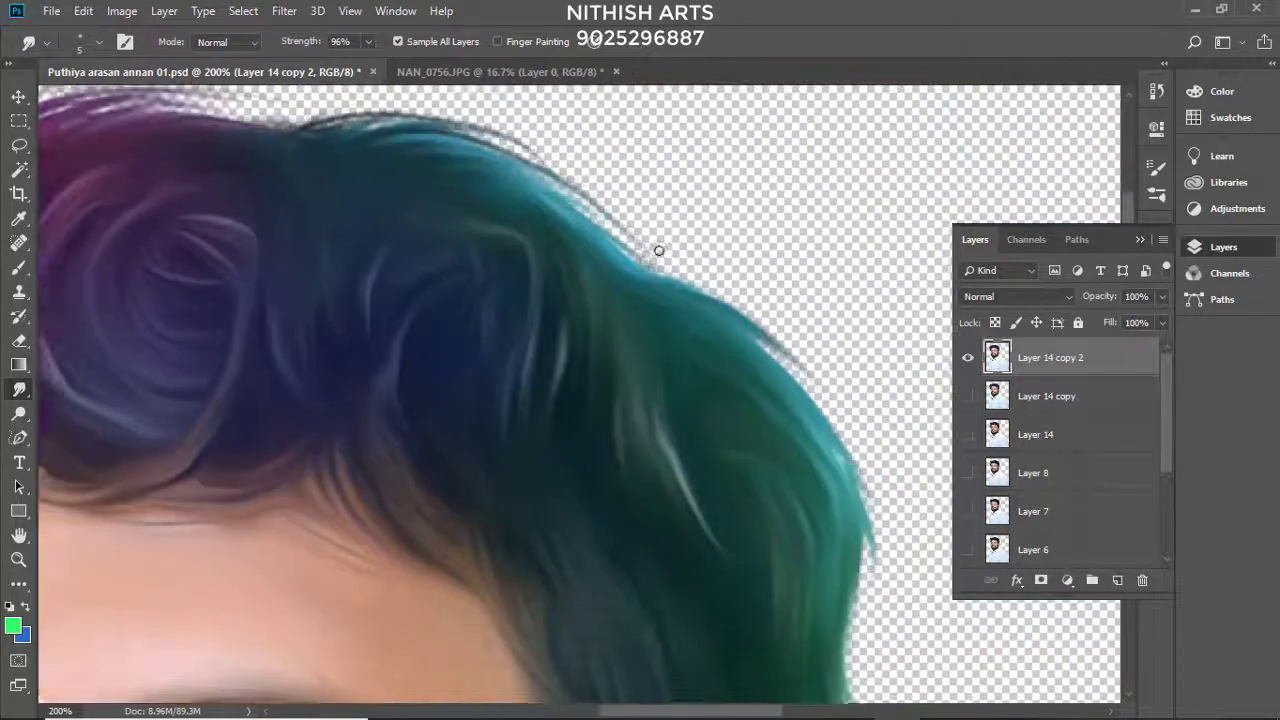
pyautogui.scroll(-1, 601, 245)
pyautogui.scroll(-2, 603, 276)
pyautogui.hscroll(1, 603, 276)
pyautogui.scroll(-1, 604, 397)
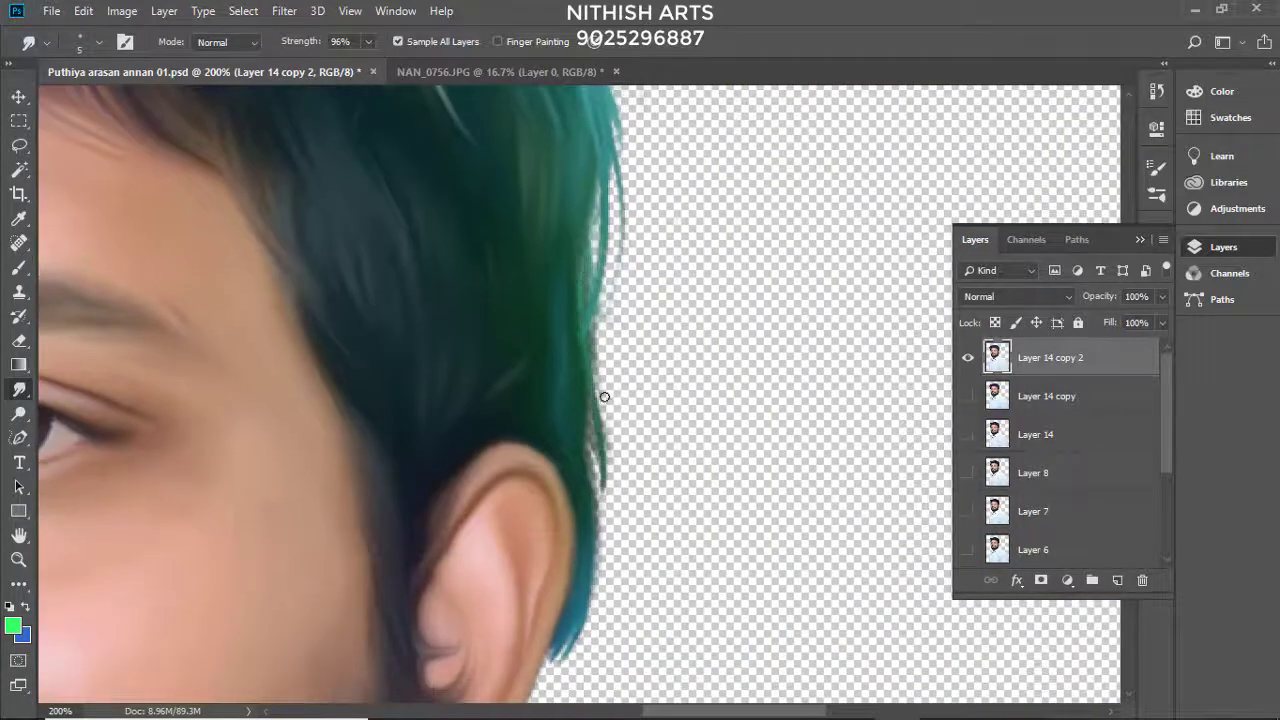
pyautogui.scroll(-2, 605, 413)
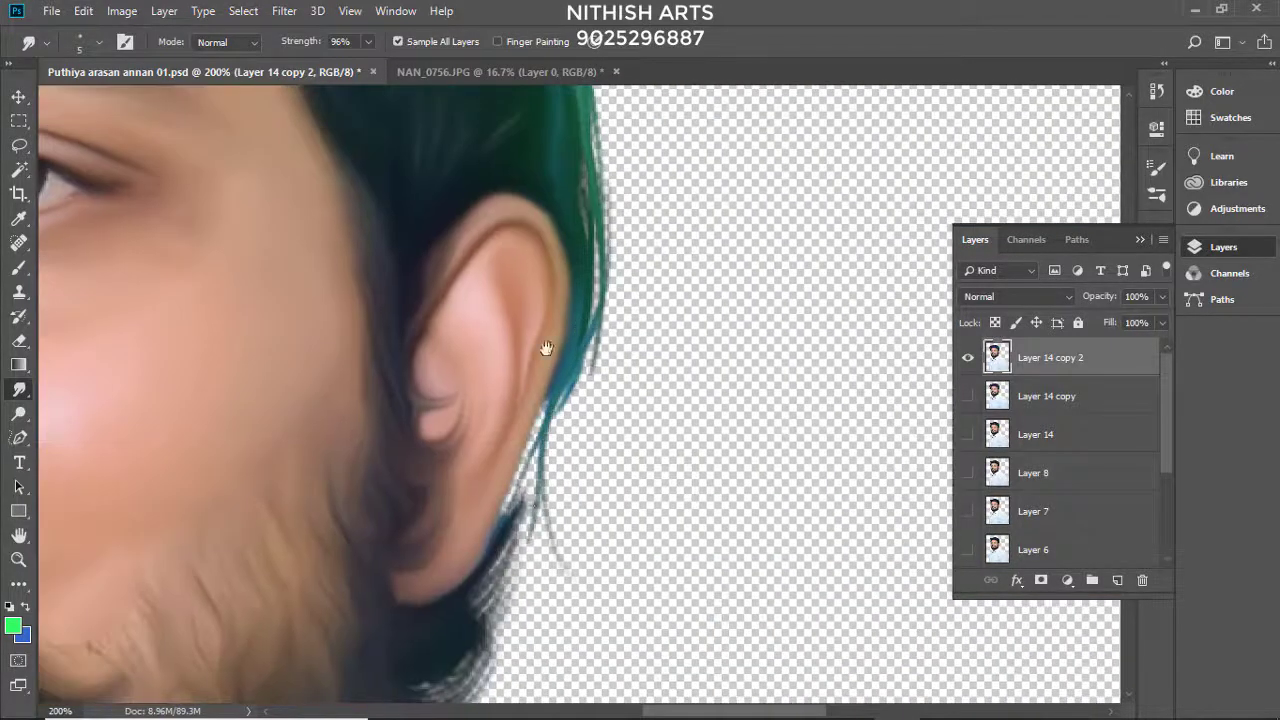
pyautogui.scroll(-2, 546, 348)
pyautogui.scroll(2, 480, 525)
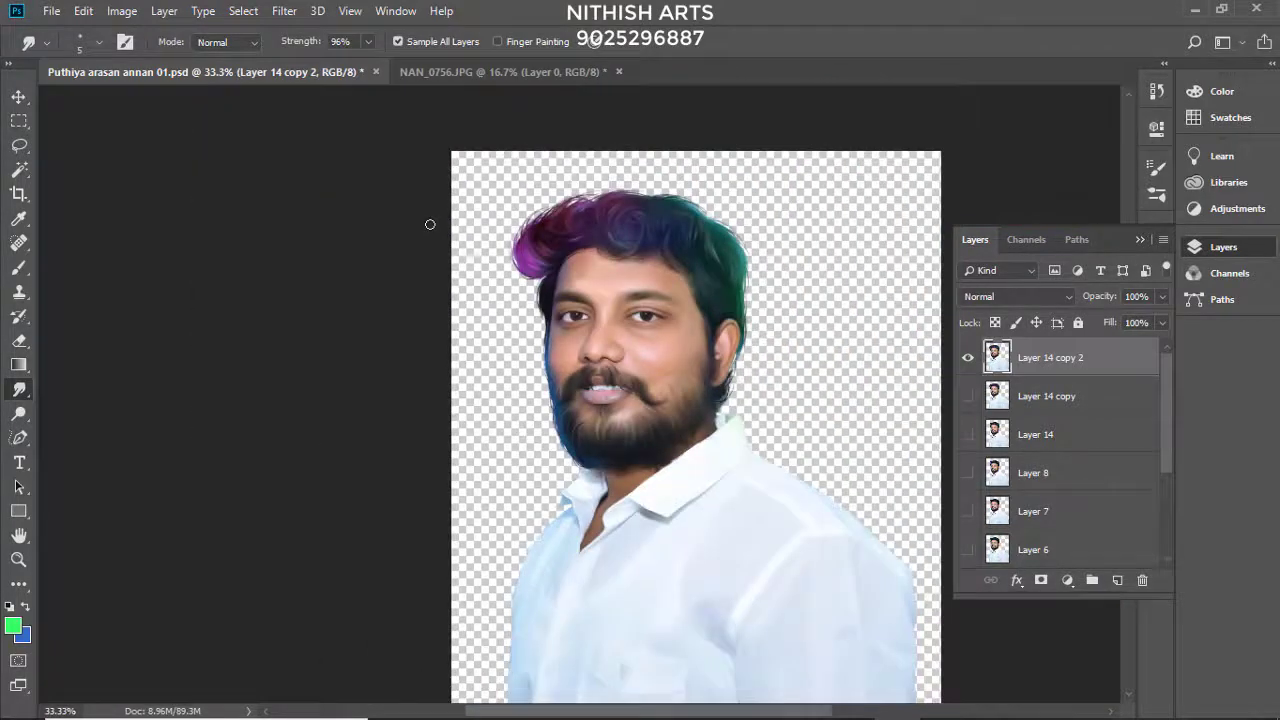
# Step: Show both Layer 14 copy layers and adjust the smudge brush tip spacing
pyautogui.click(967, 357)
pyautogui.moveTo(967, 396); pyautogui.dragTo(967, 370)
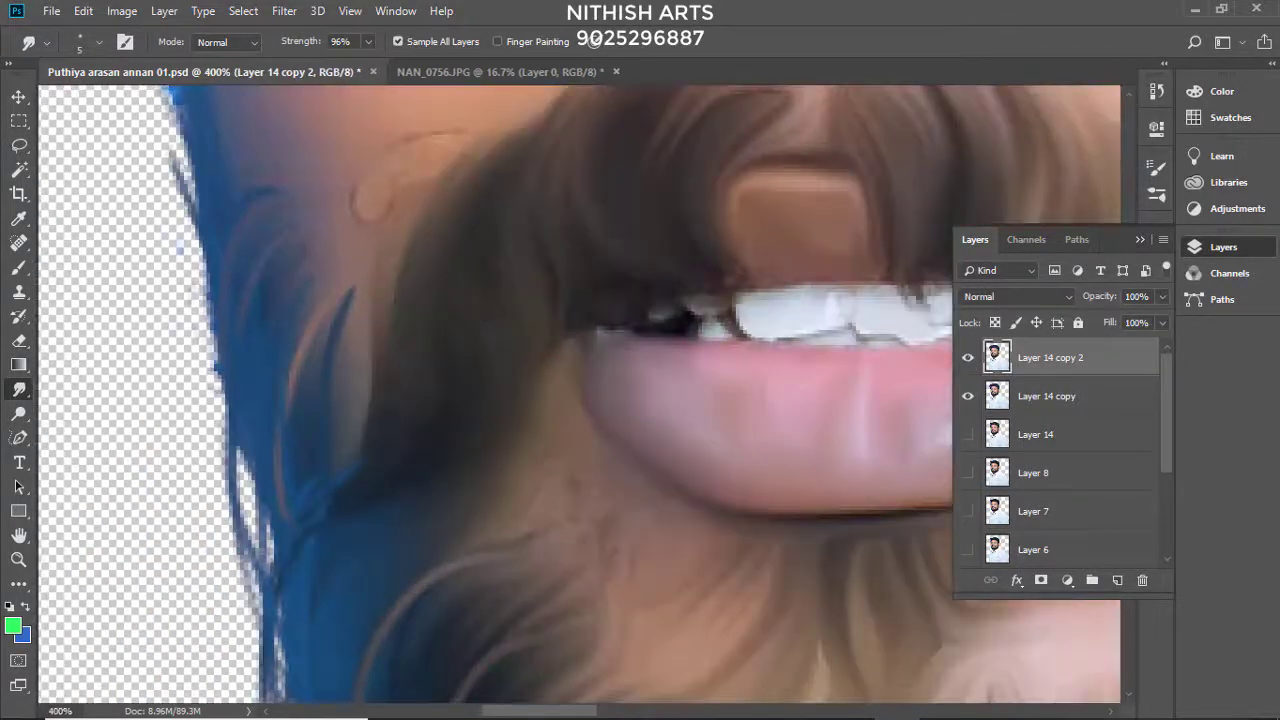
pyautogui.rightClick(462, 275)
pyautogui.click(1157, 166)
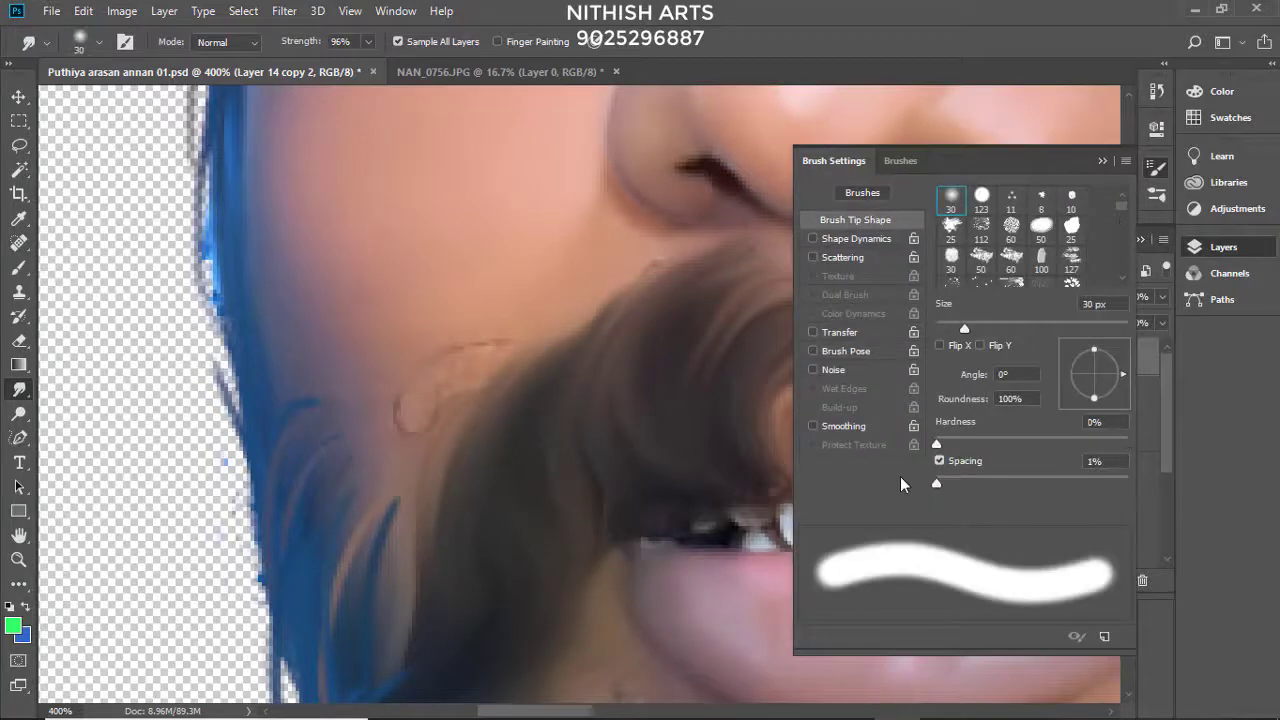
pyautogui.moveTo(1000, 483); pyautogui.dragTo(948, 483)
pyautogui.click(1157, 166)
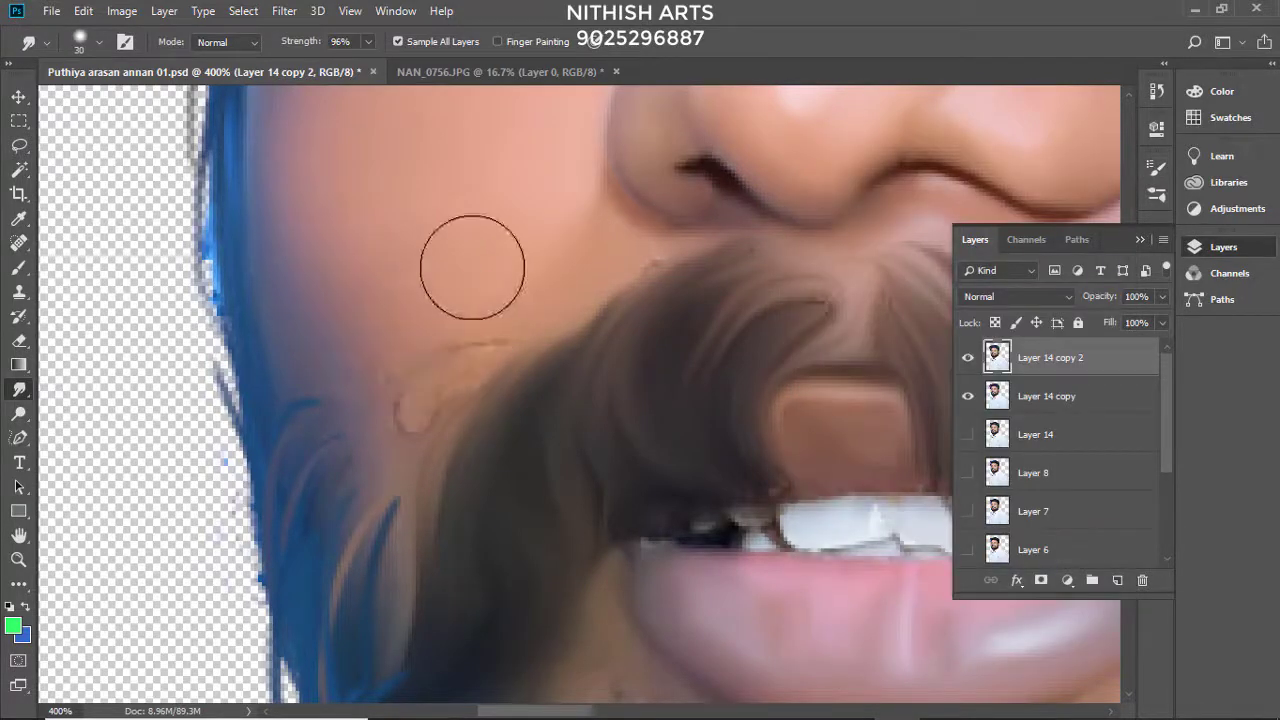
# Step: Switch the smudge brush to a soft 35 px tip at 70% strength, Sample All Layers off
pyautogui.press('[')
pyautogui.press('[')
pyautogui.press('[')
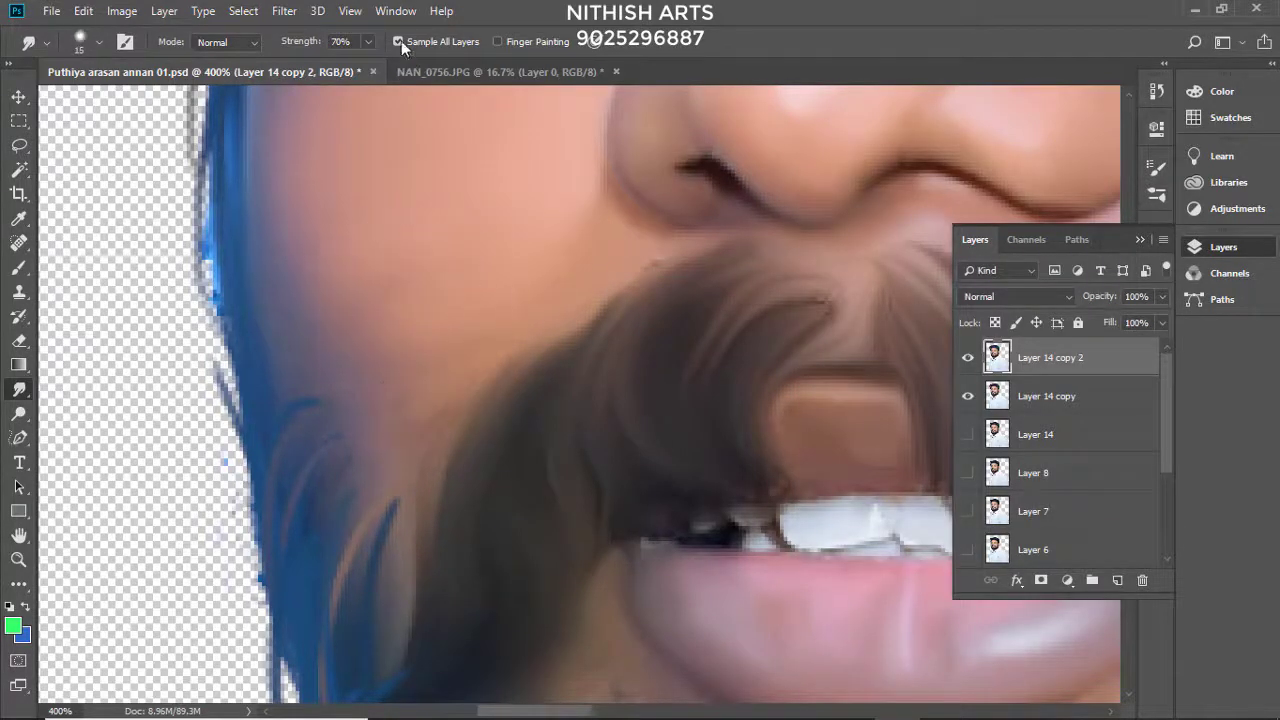
pyautogui.press('F5')
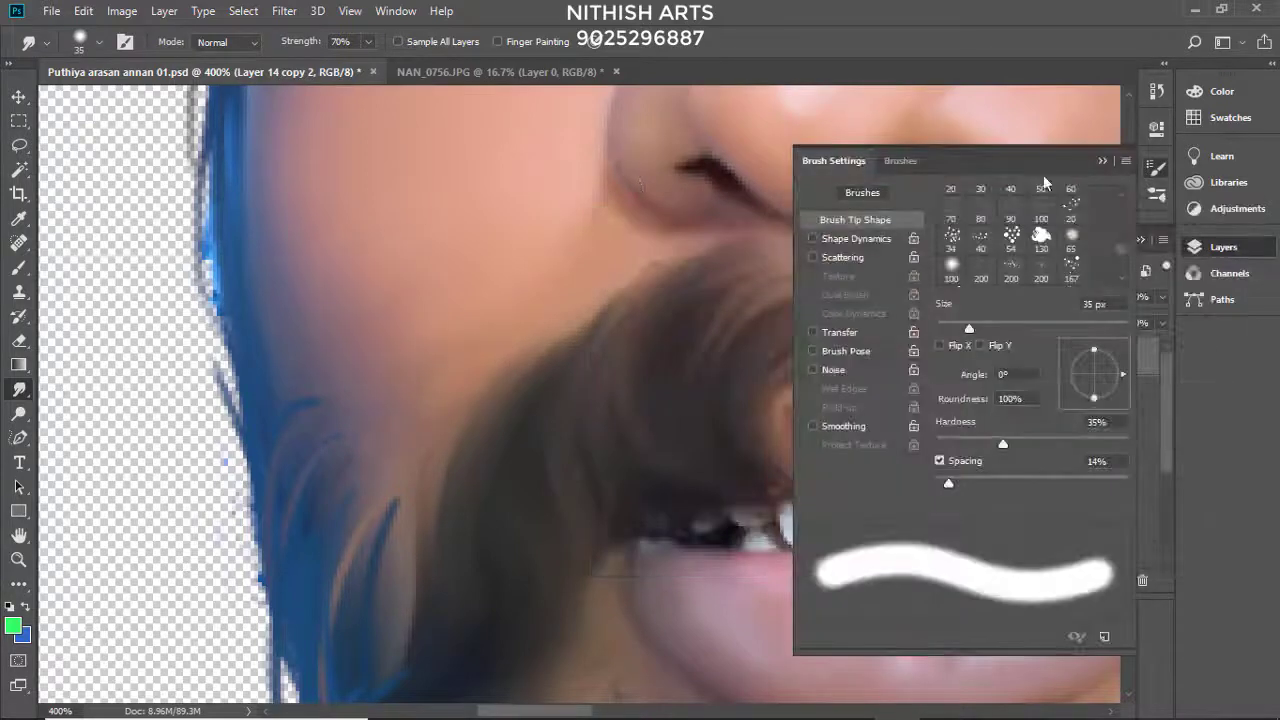
pyautogui.scroll(-3, 1118, 258)
pyautogui.scroll(-3, 1118, 258)
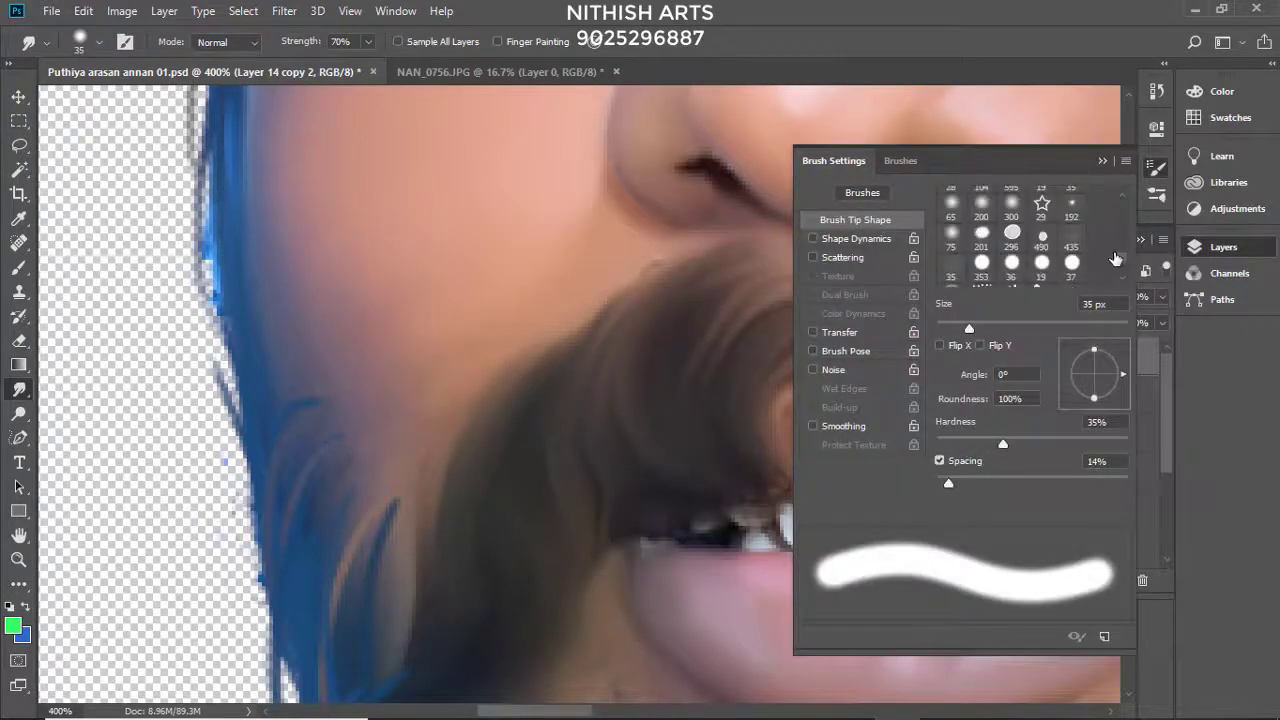
pyautogui.click(951, 262)
pyautogui.press('F5')
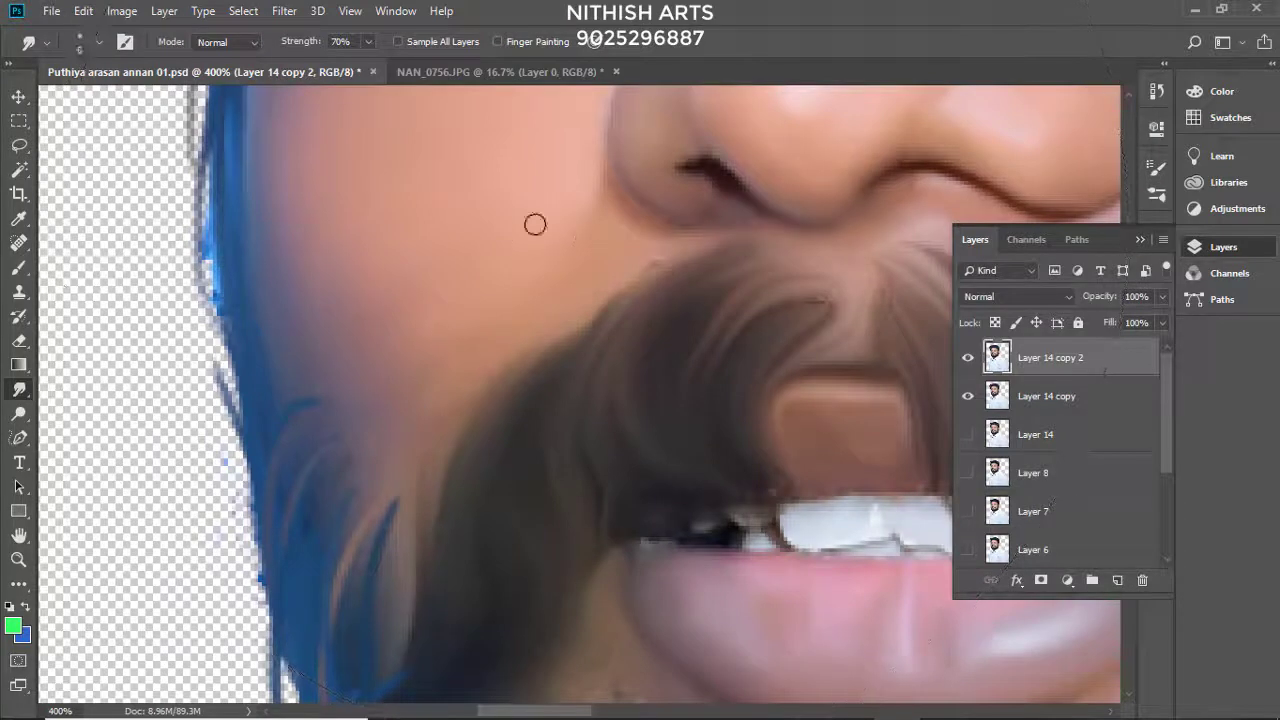
# Step: Smudge the skin along the nose and around the eye and brow smooth
pyautogui.press('[')
pyautogui.moveTo(495, 240)
pyautogui.mouseDown()
pyautogui.moveTo(540, 374)
pyautogui.moveTo(557, 329)
pyautogui.moveTo(615, 395)
pyautogui.mouseUp()
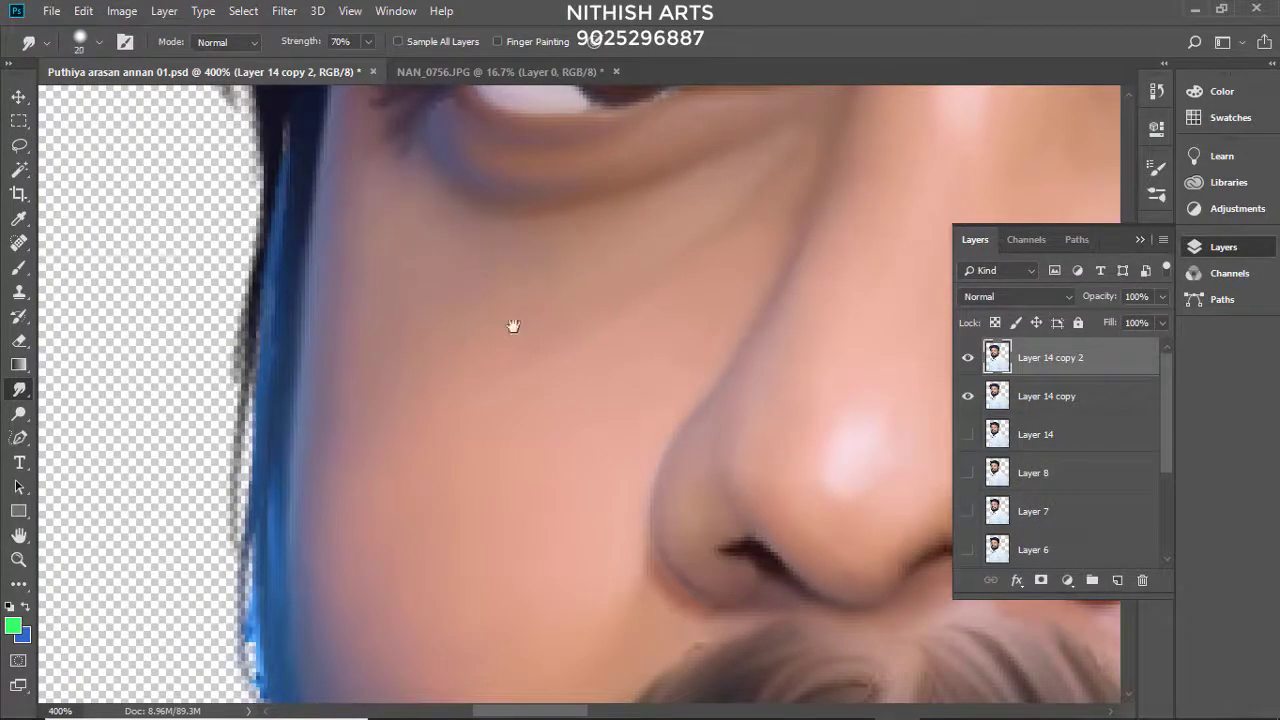
pyautogui.moveTo(513, 326); pyautogui.dragTo(513, 496)
pyautogui.press('[')
pyautogui.press('[')
pyautogui.press(']')
pyautogui.moveTo(400, 124); pyautogui.dragTo(424, 280)
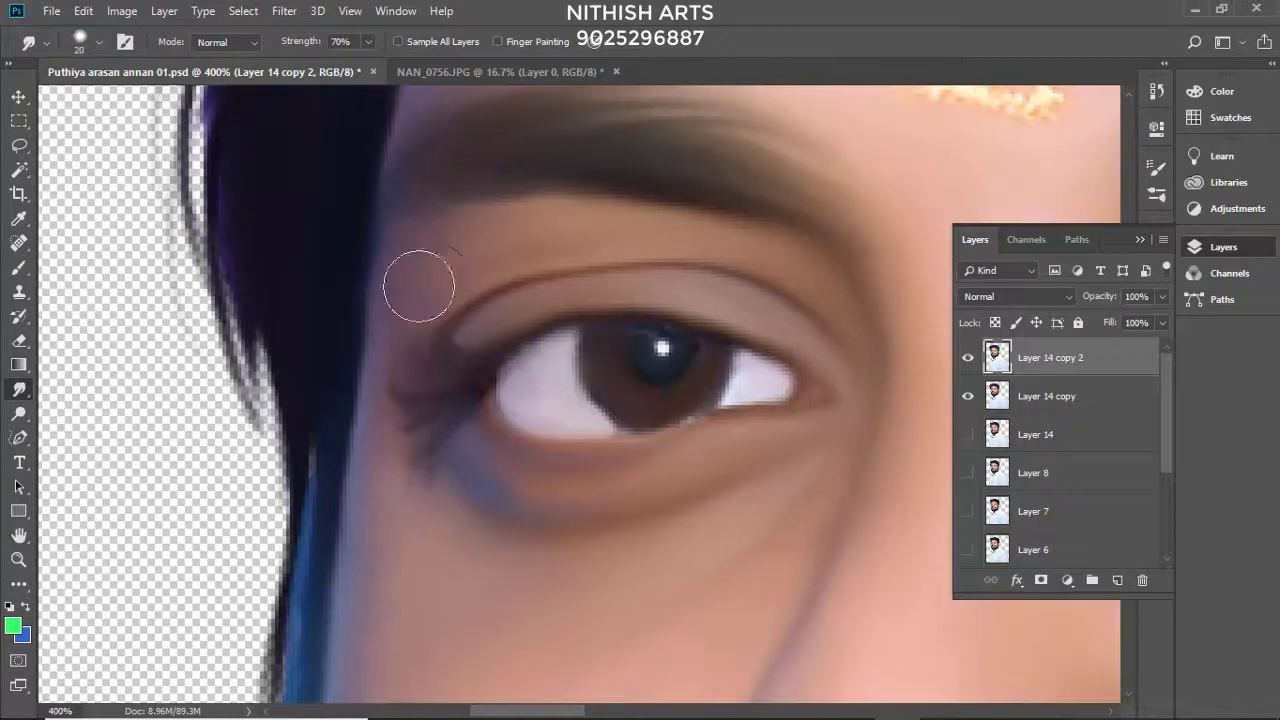
pyautogui.scroll(-5, 418, 286)
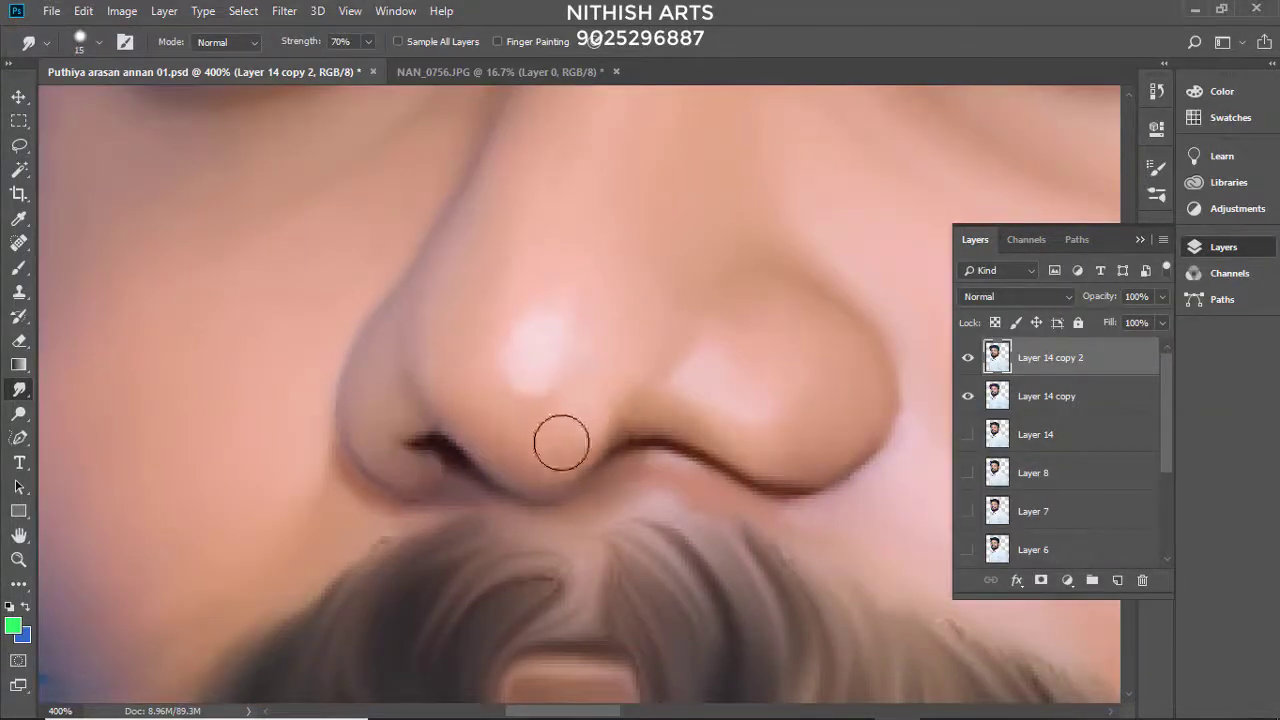
pyautogui.scroll(3, 560, 443)
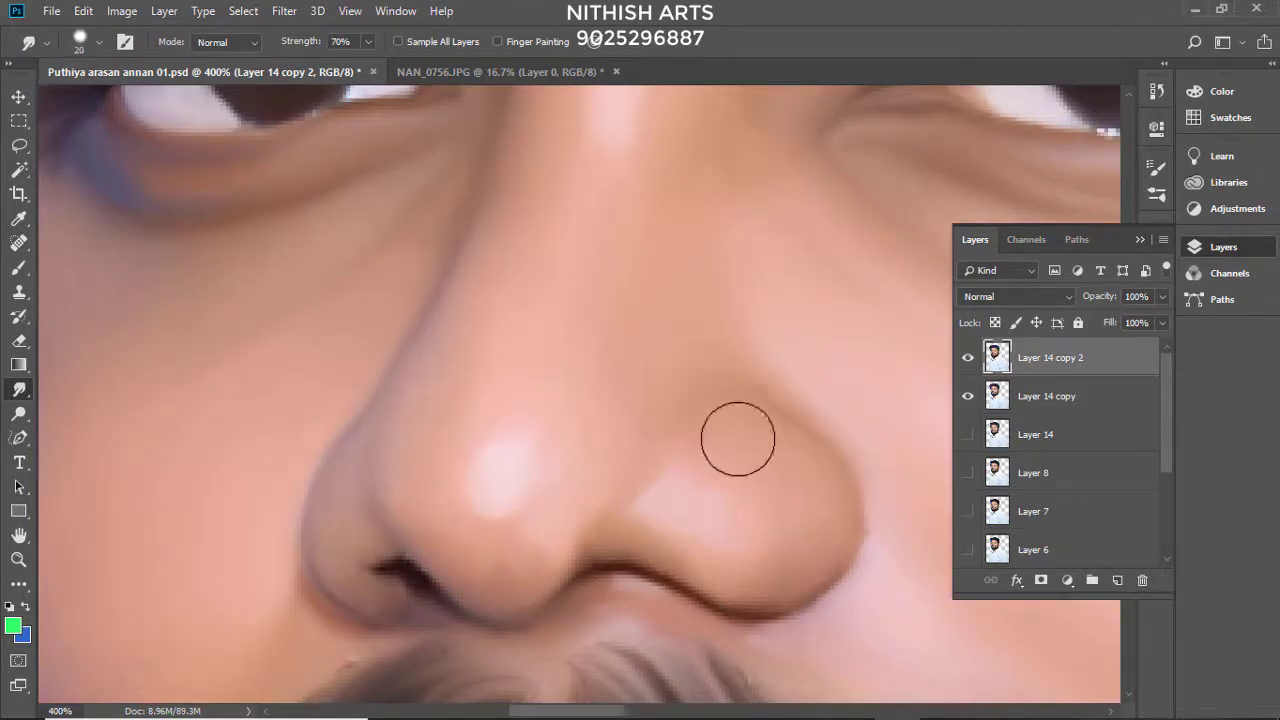
pyautogui.scroll(3, 682, 437)
pyautogui.scroll(3, 527, 448)
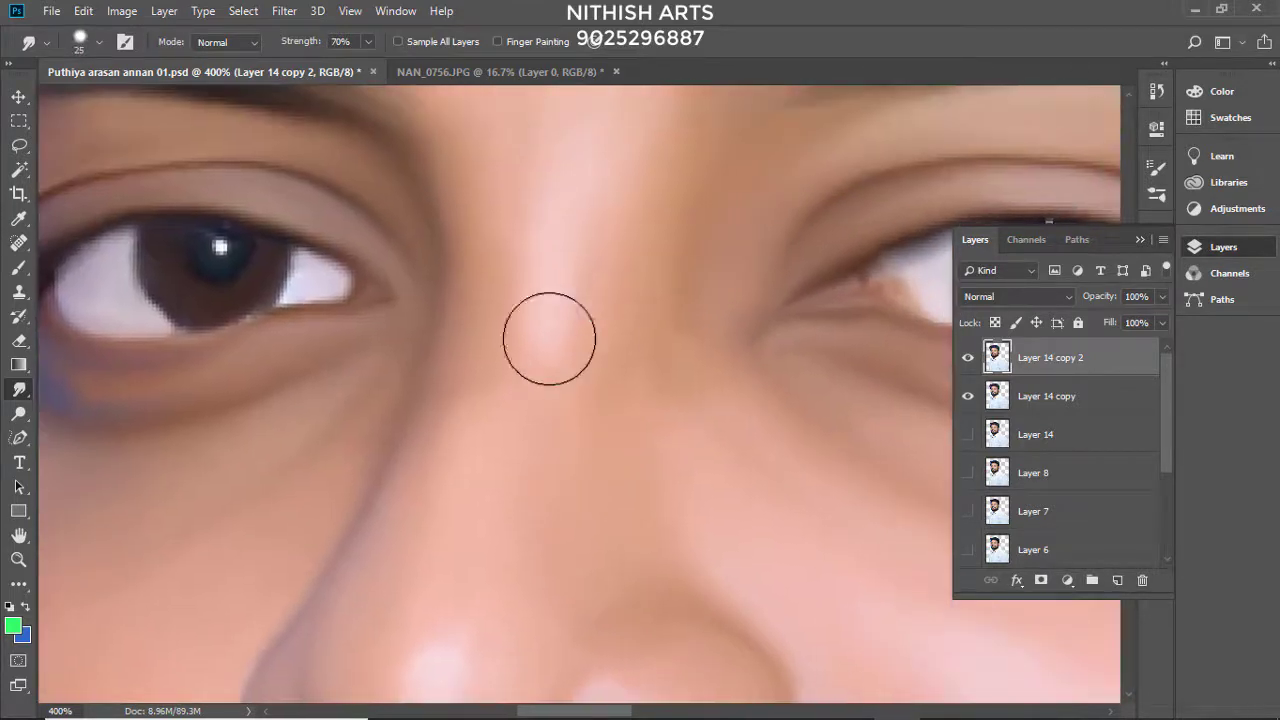
pyautogui.scroll(4, 546, 337)
pyautogui.scroll(3, 534, 371)
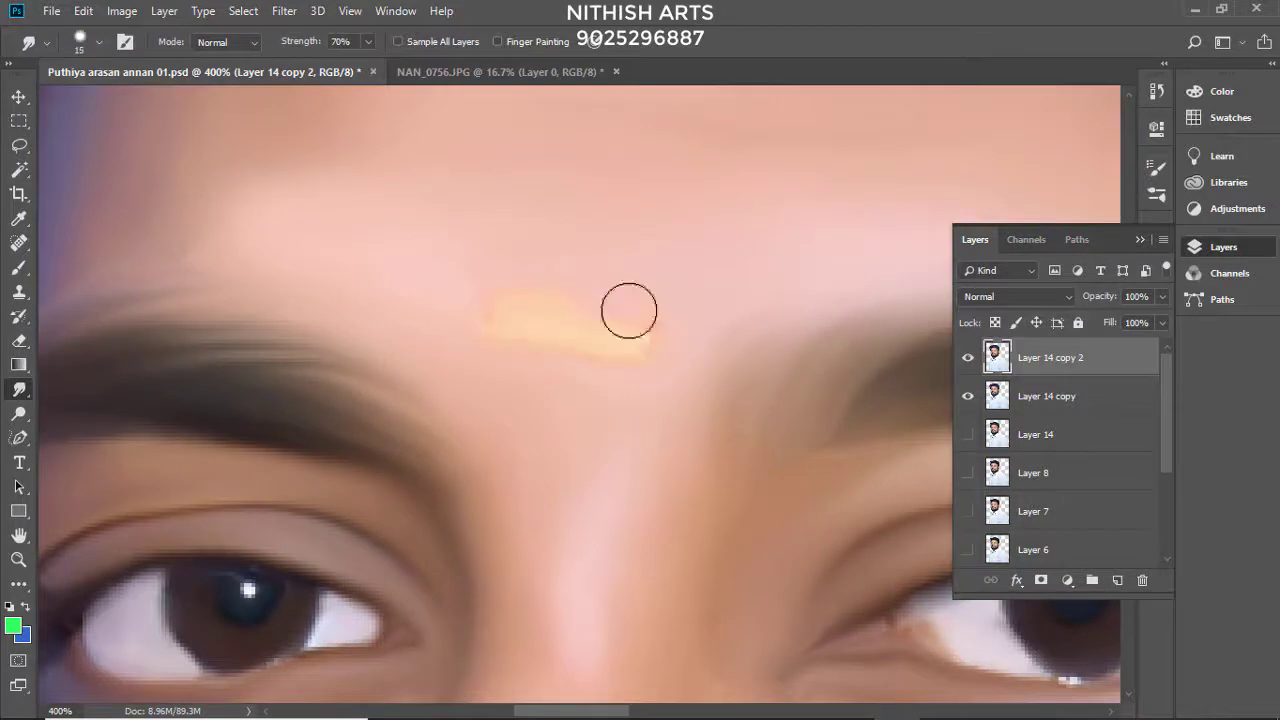
# Step: Smudge the forehead and cheek skin smooth with a larger brush
pyautogui.press(']')
pyautogui.press(']')
pyautogui.hscroll(-3, 480, 325)
pyautogui.scroll(3, 470, 343)
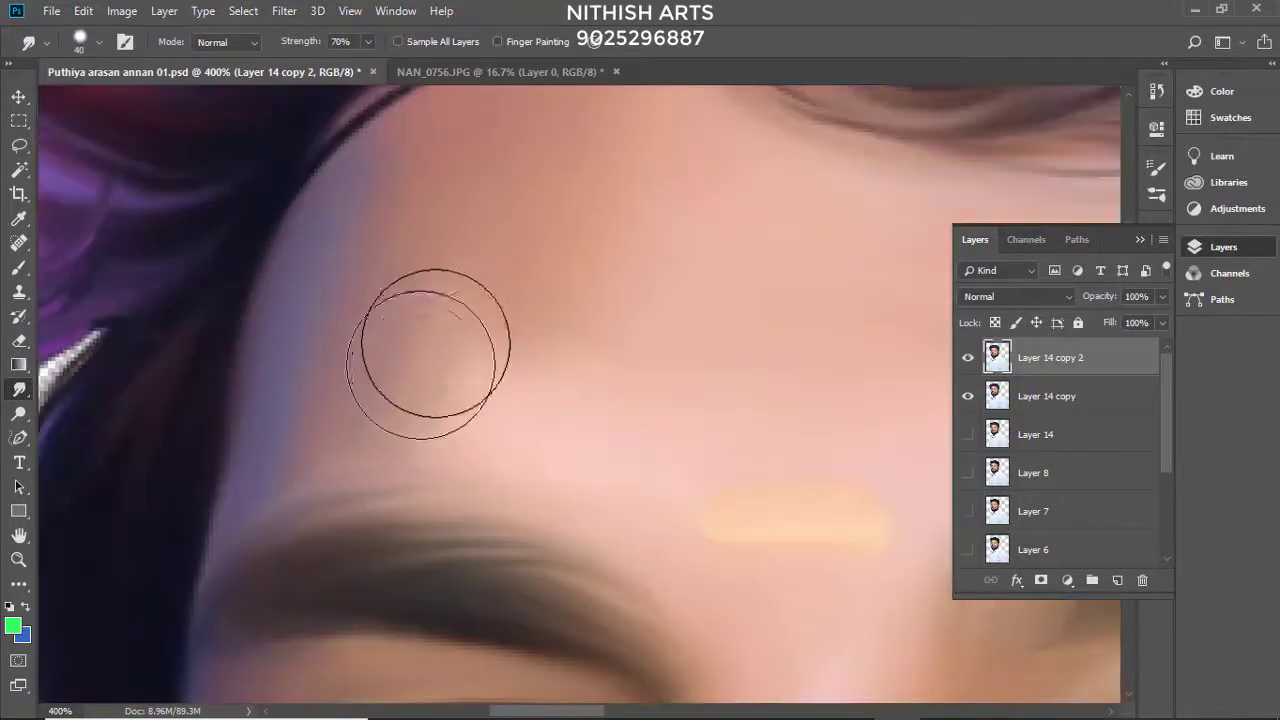
pyautogui.scroll(2, 400, 300)
pyautogui.hscroll(3, 480, 280)
pyautogui.press(']')
pyautogui.press(']')
pyautogui.scroll(-3, 540, 271)
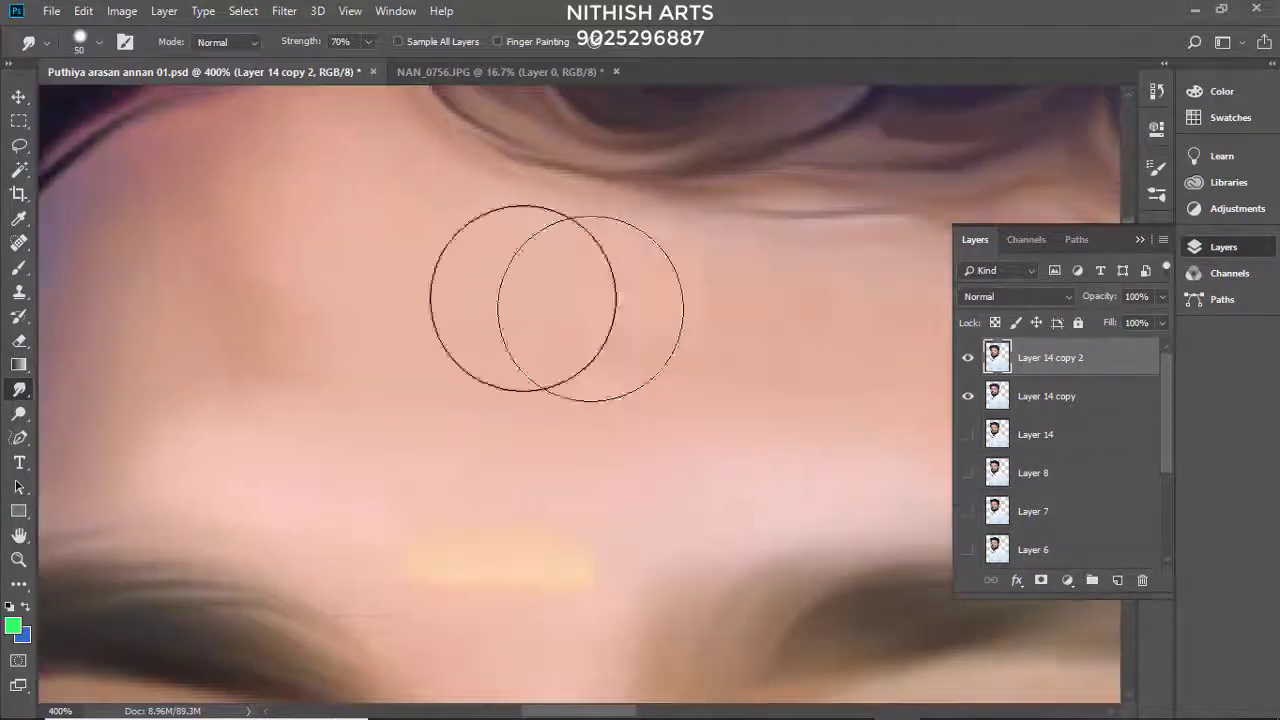
pyautogui.hscroll(3, 700, 265)
pyautogui.press('[')
pyautogui.press('[')
pyautogui.press('[')
pyautogui.scroll(-5, 463, 310)
pyautogui.hscroll(-2, 463, 310)
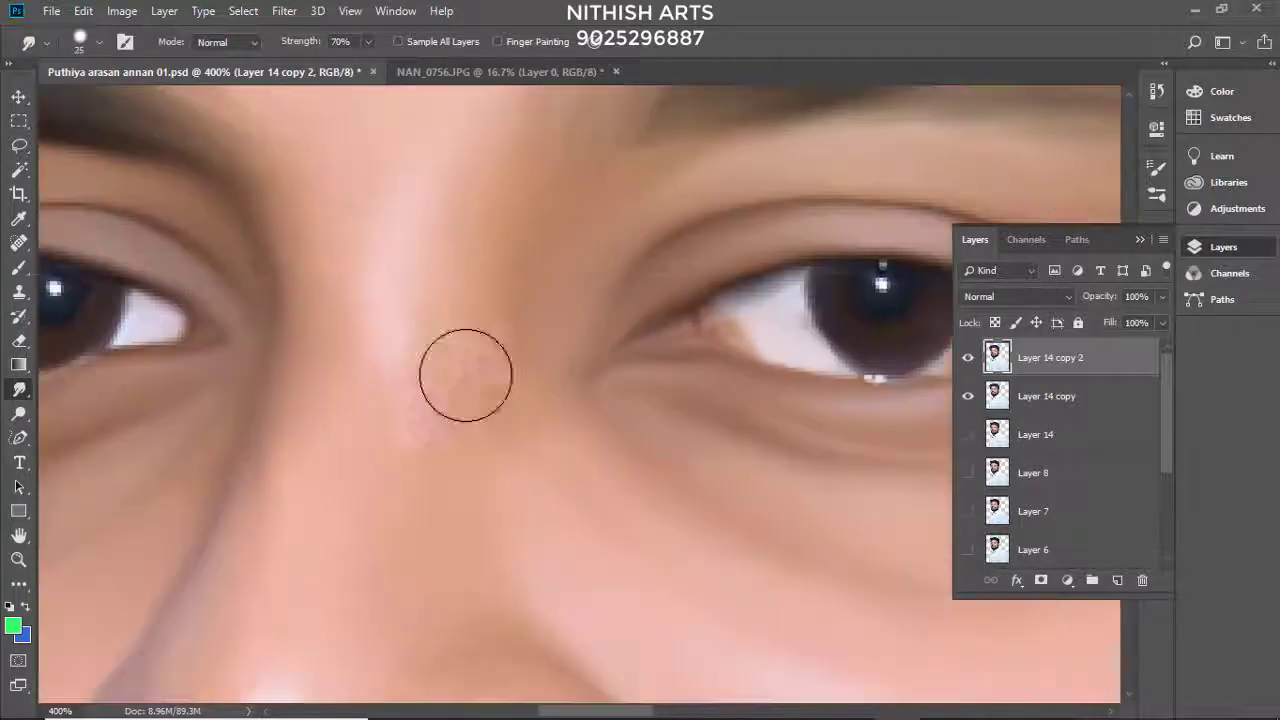
pyautogui.hscroll(3, 600, 380)
pyautogui.press('[')
pyautogui.press(']')
pyautogui.press(']')
pyautogui.scroll(-3, 590, 303)
pyautogui.hscroll(2, 530, 370)
pyautogui.press(']')
pyautogui.scroll(-2, 477, 434)
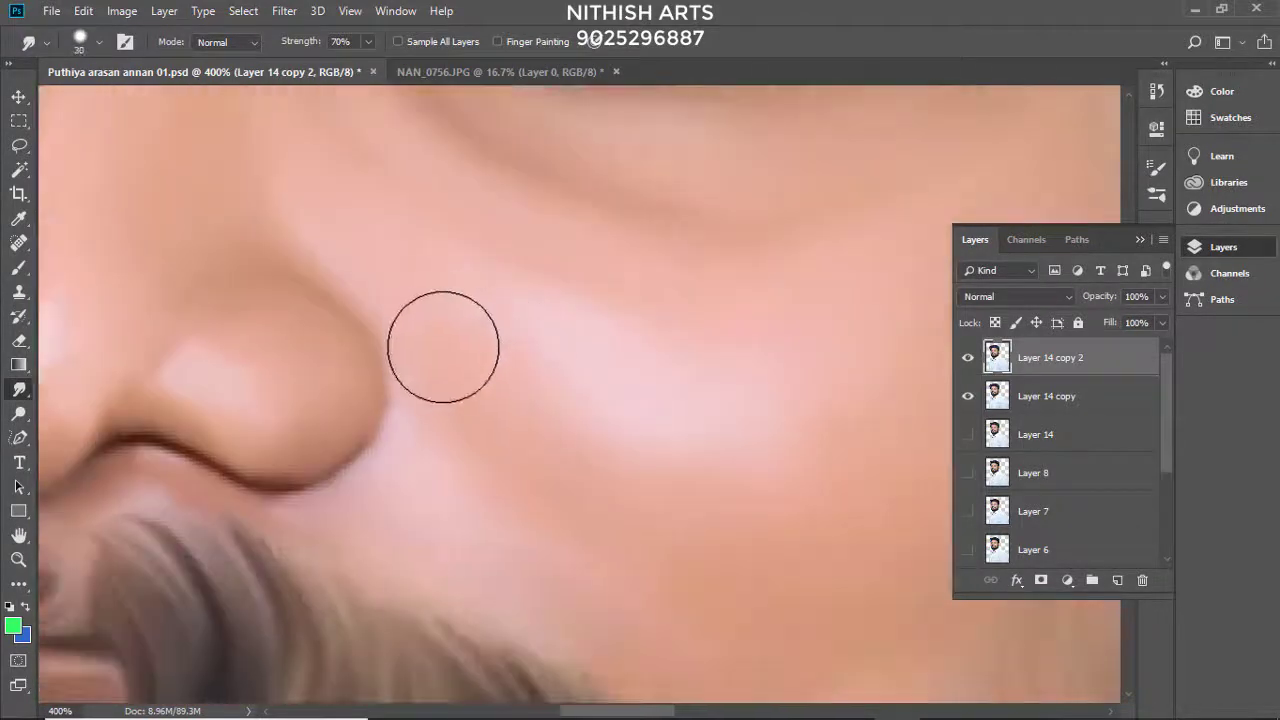
pyautogui.press(']')
pyautogui.scroll(-3, 463, 417)
pyautogui.press(']')
pyautogui.press(']')
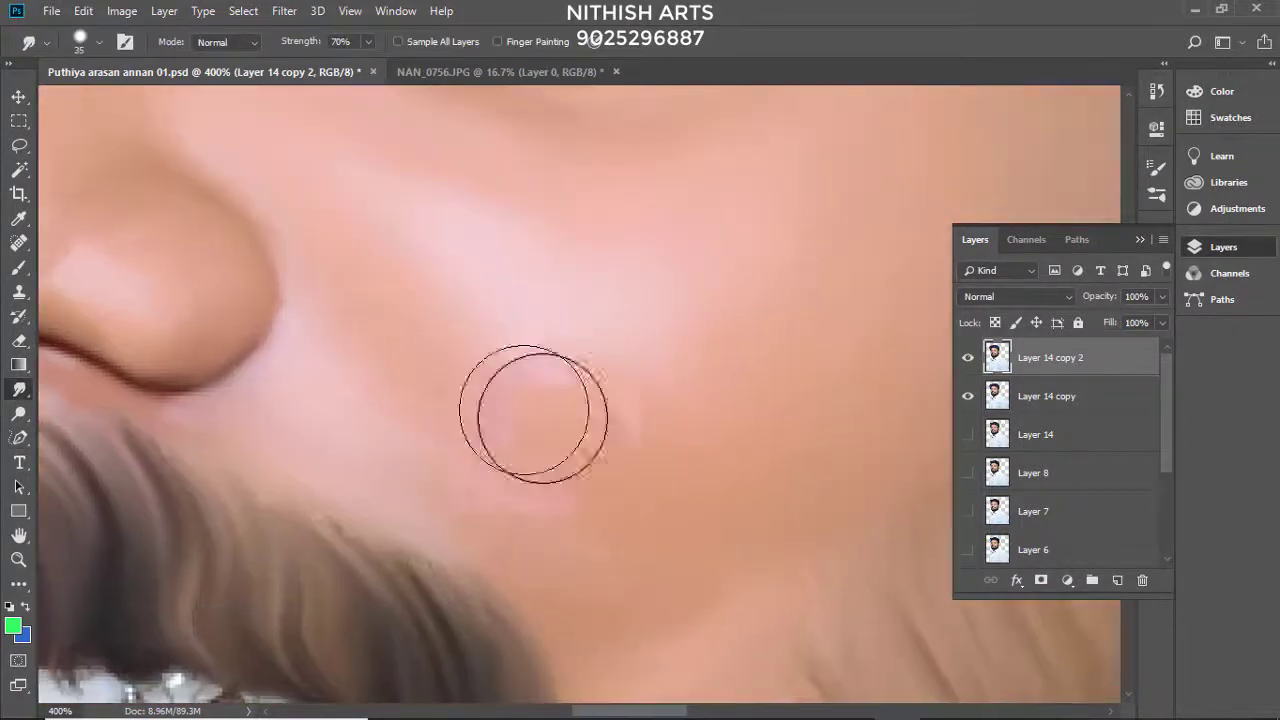
pyautogui.scroll(-2, 528, 409)
pyautogui.hscroll(3, 628, 328)
pyautogui.press(']')
pyautogui.press(']')
pyautogui.scroll(3, 714, 343)
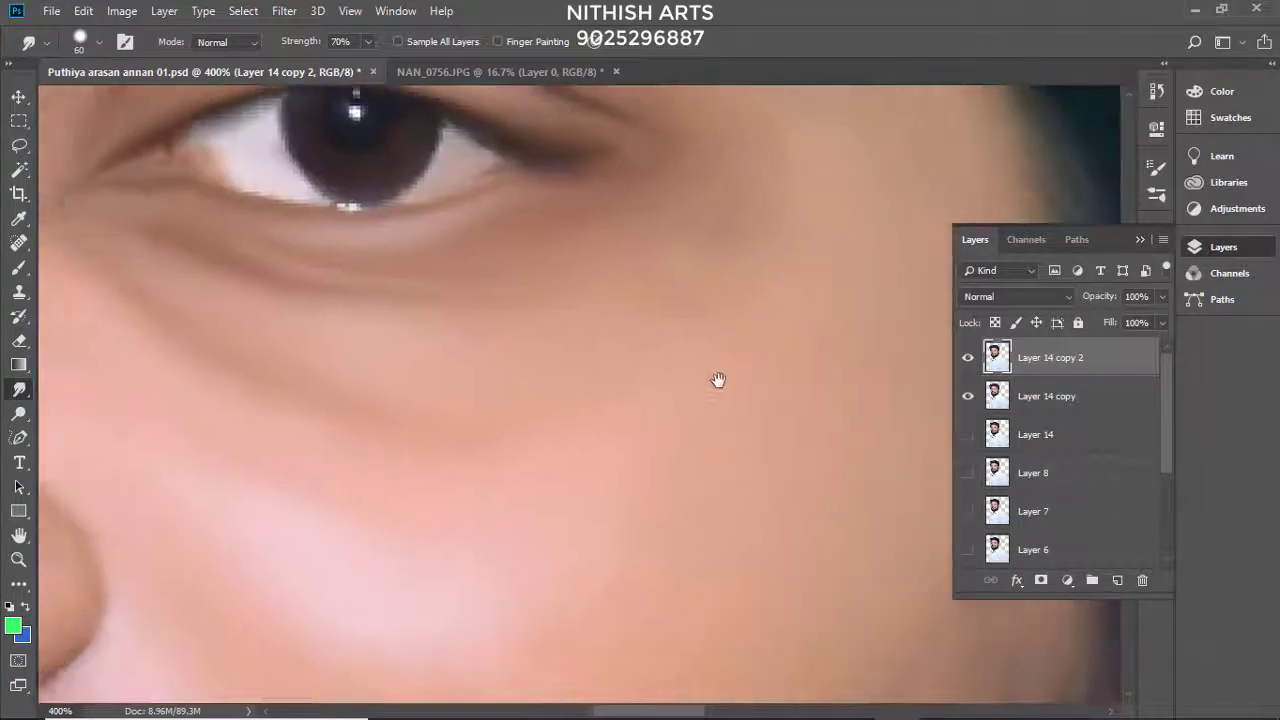
pyautogui.scroll(-3, 717, 380)
# Step: Smudge the cheek below the eye and the under-eye skin into a smooth finish
pyautogui.moveTo(571, 451); pyautogui.dragTo(550, 346)
pyautogui.press('[')
pyautogui.scroll(-3, 550, 346)
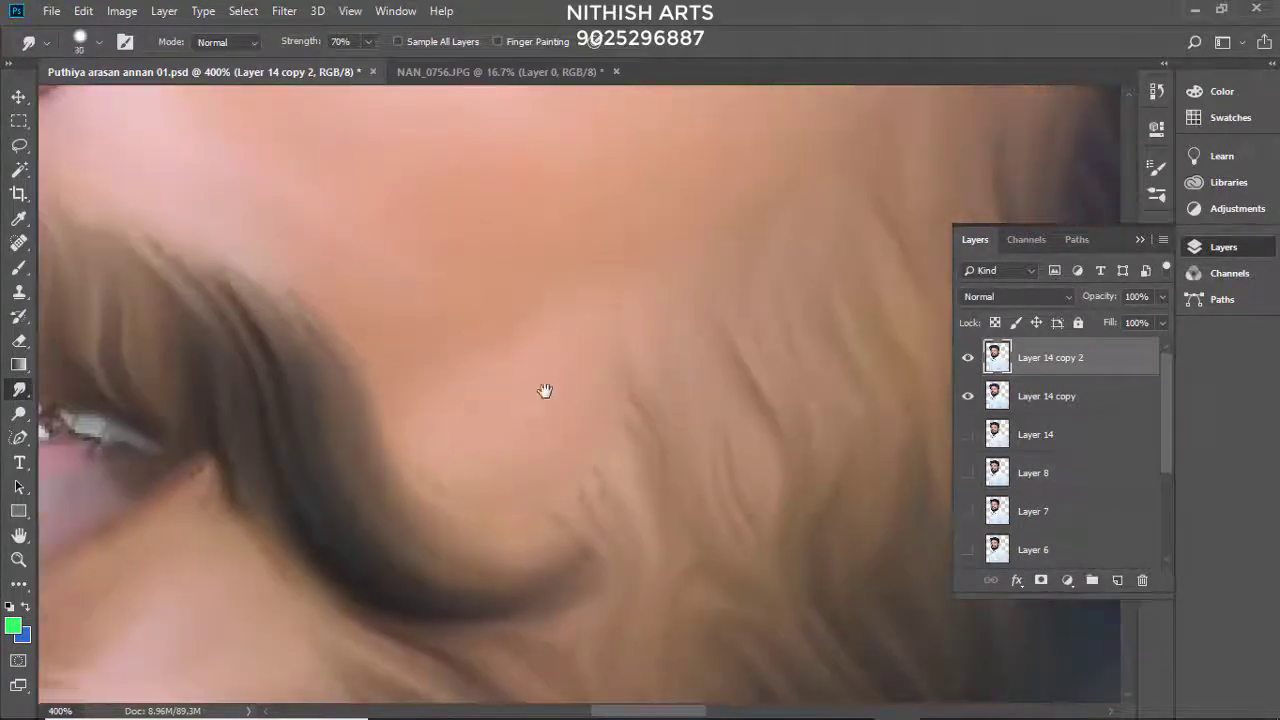
pyautogui.scroll(-3, 543, 309)
pyautogui.scroll(2, 471, 391)
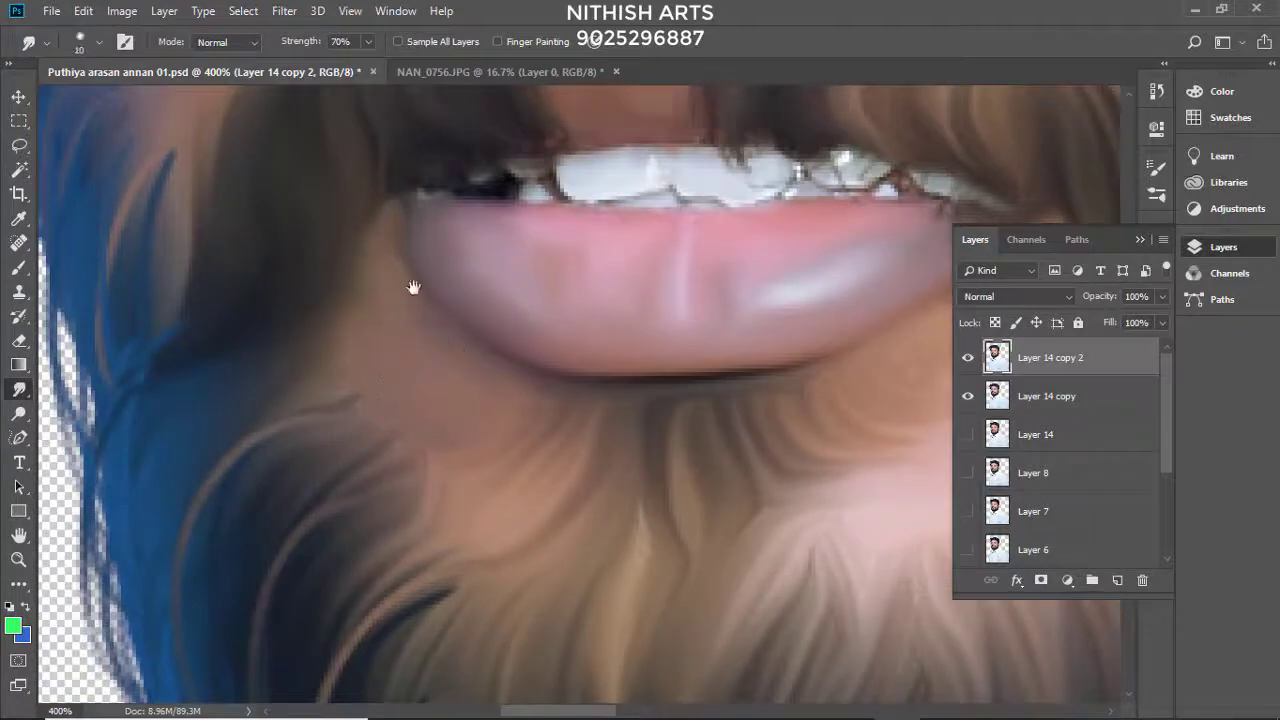
pyautogui.scroll(2, 657, 277)
pyautogui.scroll(-4, 626, 223)
pyautogui.hscroll(4, 417, 511)
pyautogui.press(']')
pyautogui.press(']')
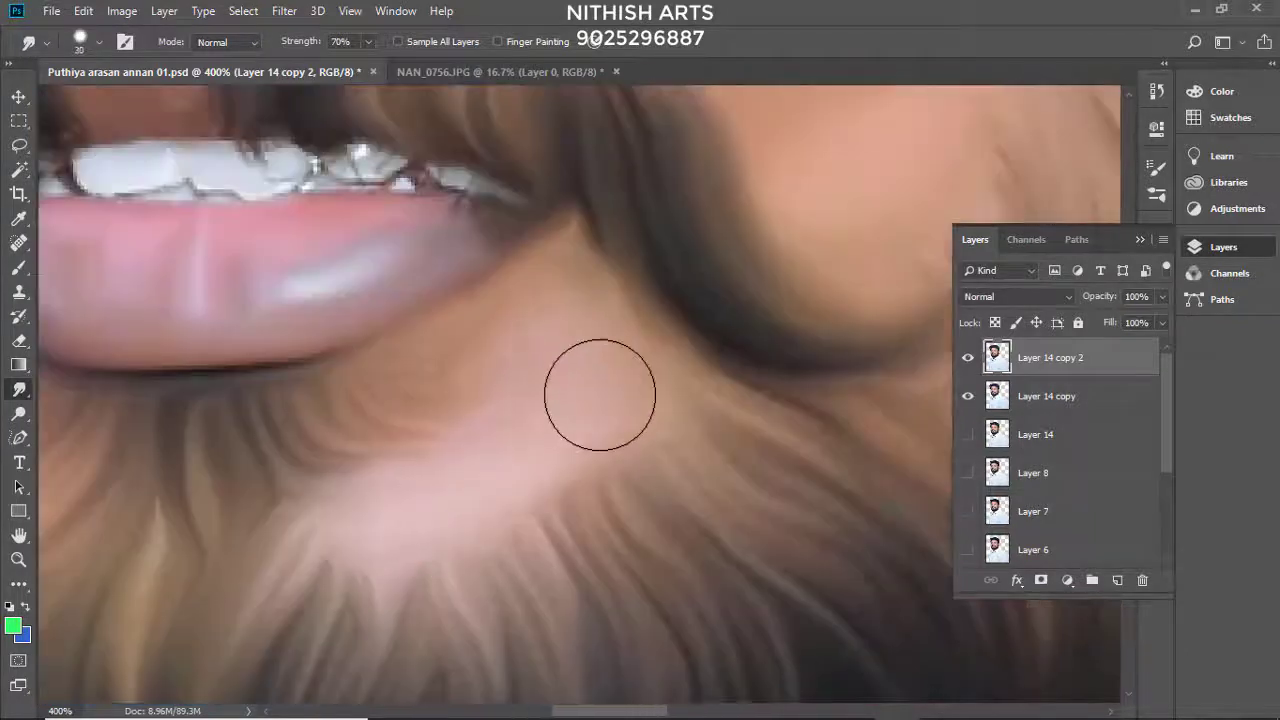
pyautogui.scroll(3, 600, 395)
pyautogui.hscroll(-3, 643, 337)
pyautogui.press('[')
pyautogui.press('[')
pyautogui.press('[')
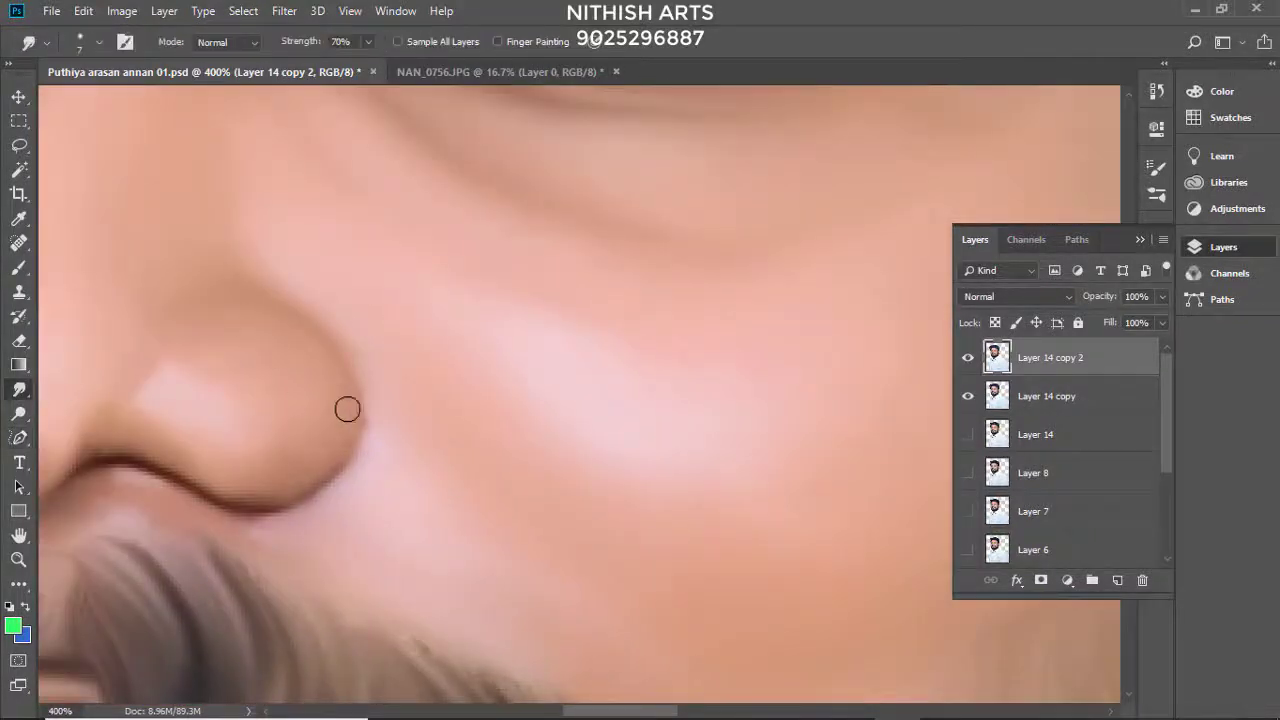
pyautogui.press(']')
pyautogui.press(']')
pyautogui.press(']')
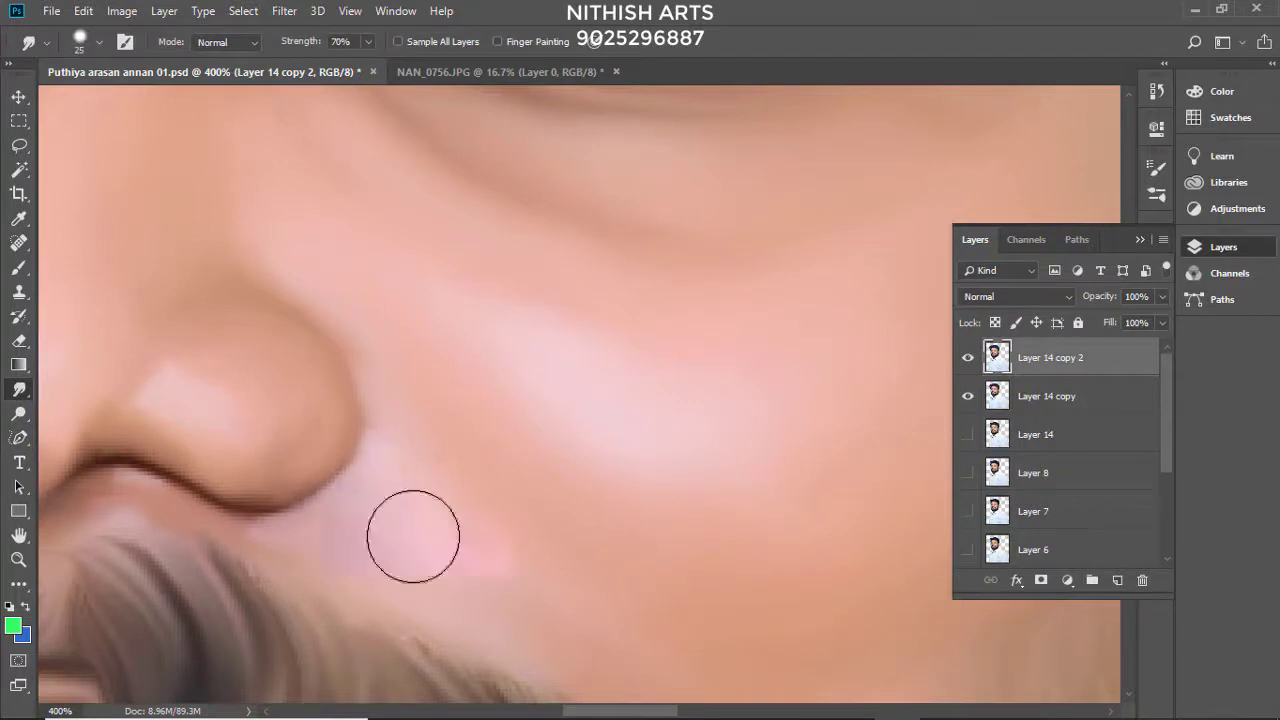
pyautogui.scroll(-1, 412, 520)
pyautogui.hscroll(-3, 420, 329)
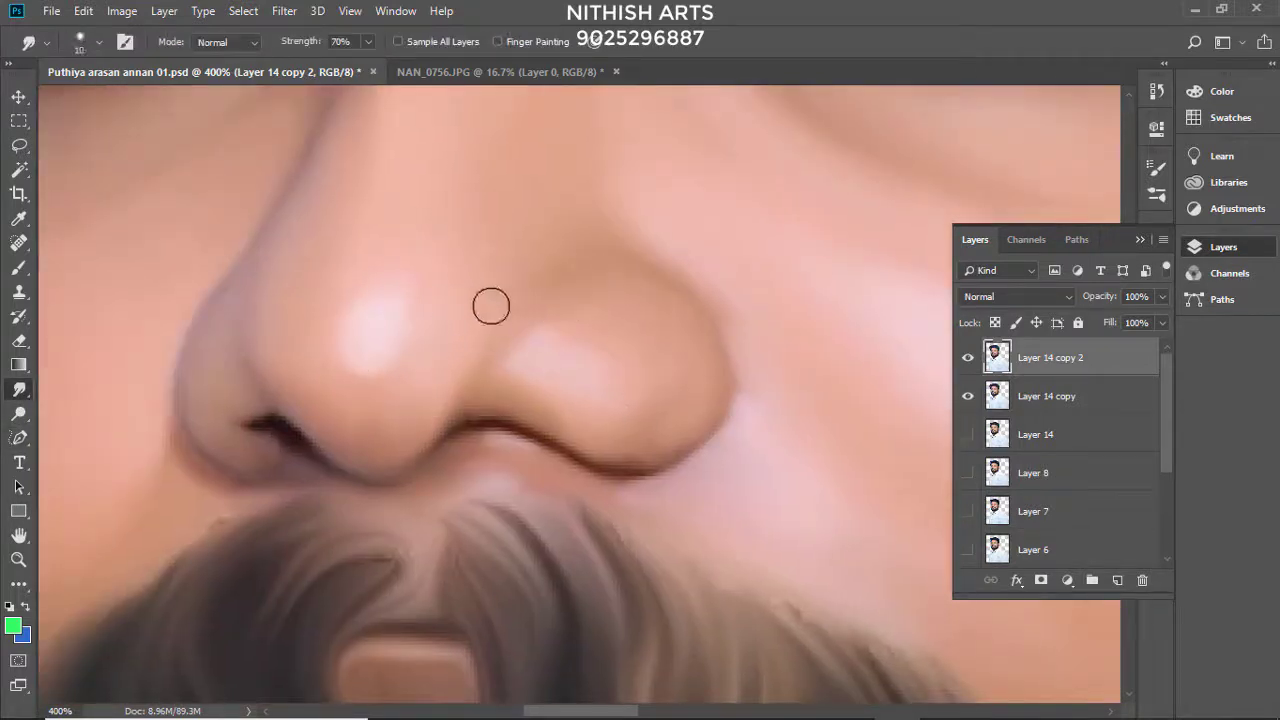
pyautogui.press(']')
pyautogui.press(']')
pyautogui.press(']')
pyautogui.scroll(3, 574, 310)
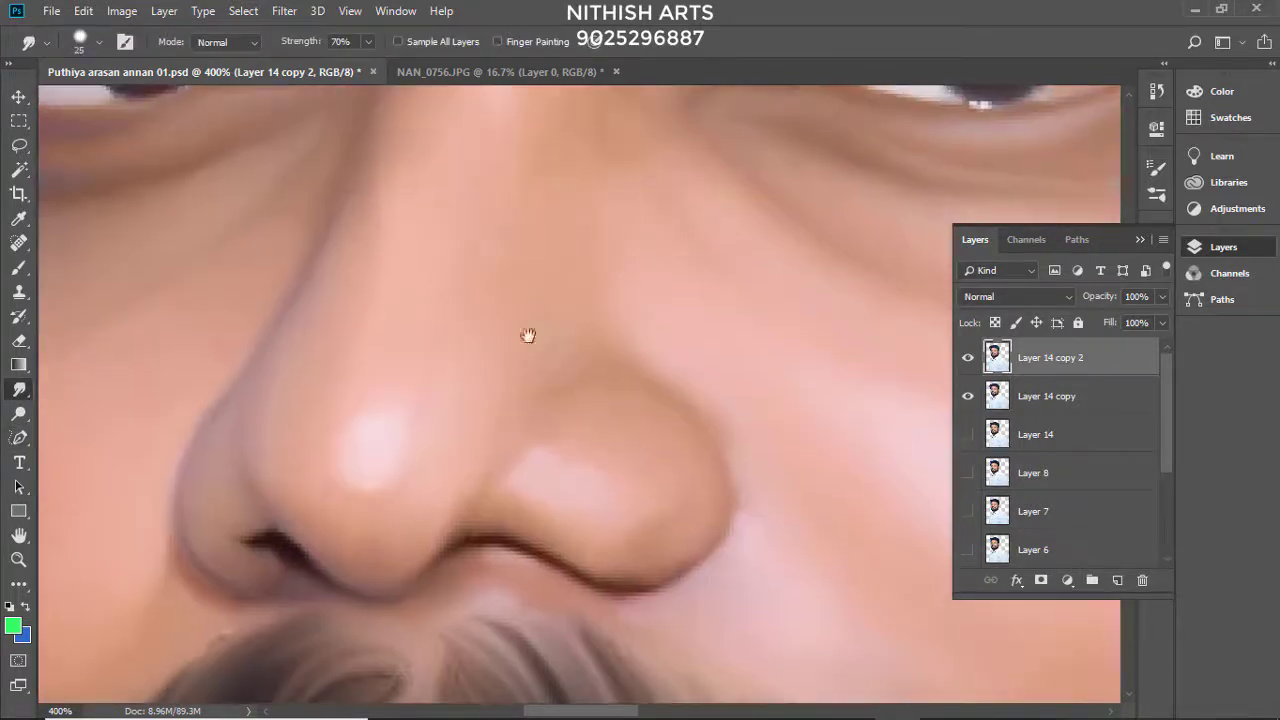
pyautogui.scroll(3, 529, 337)
pyautogui.hscroll(-3, 529, 337)
pyautogui.hscroll(3, 574, 234)
pyautogui.scroll(4, 517, 323)
pyautogui.scroll(2, 440, 280)
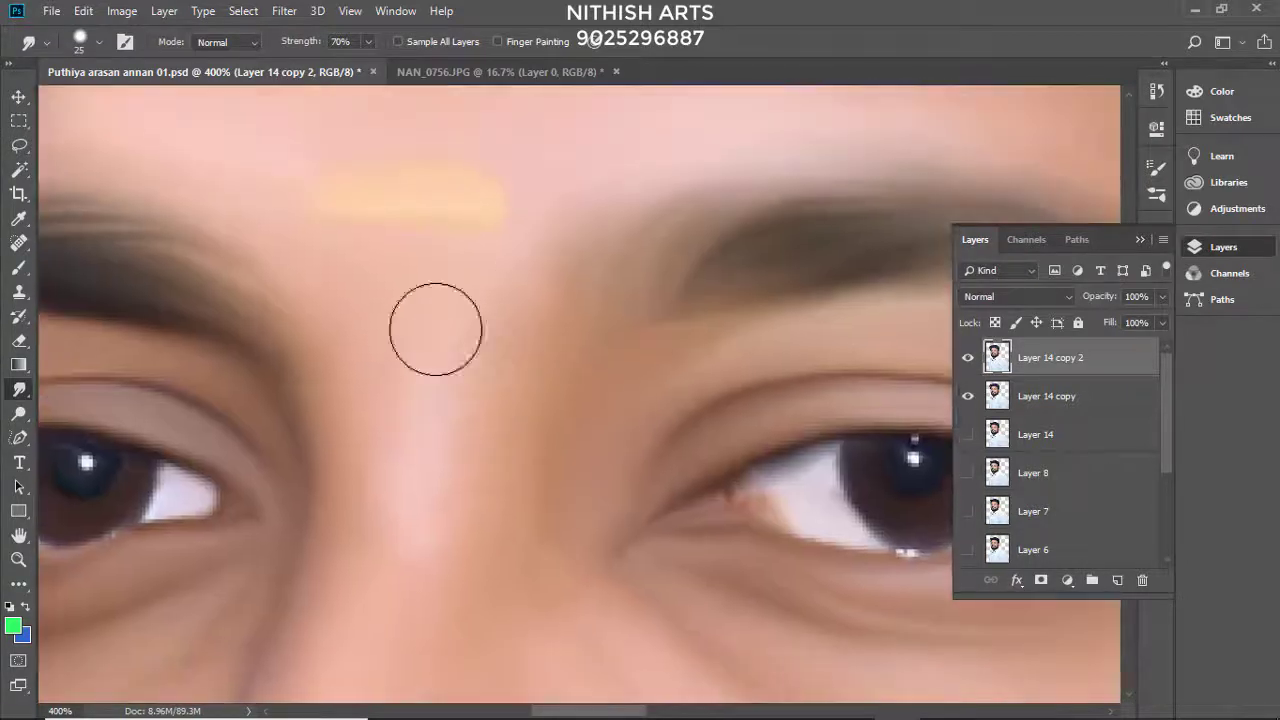
pyautogui.scroll(-3, 466, 369)
pyautogui.press('[')
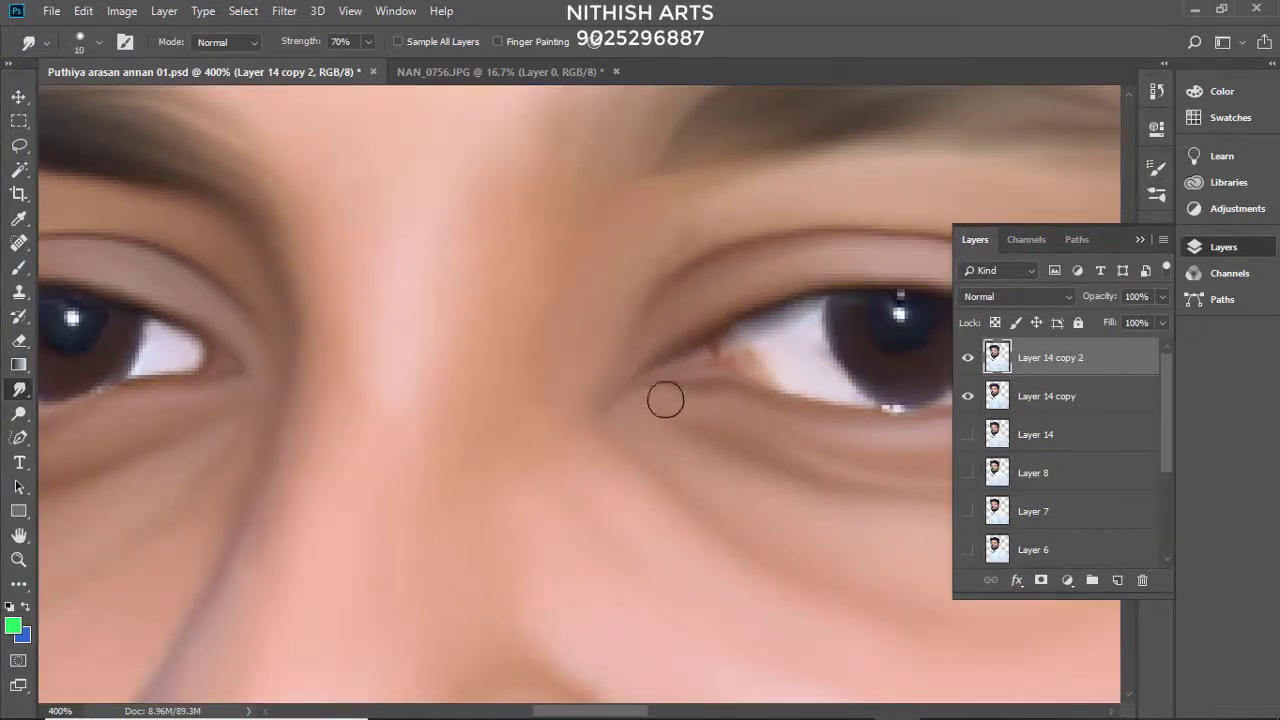
pyautogui.hscroll(-3, 470, 365)
pyautogui.press(']')
# Step: Set the foreground colour to dark red #330000
pyautogui.click(13, 626)
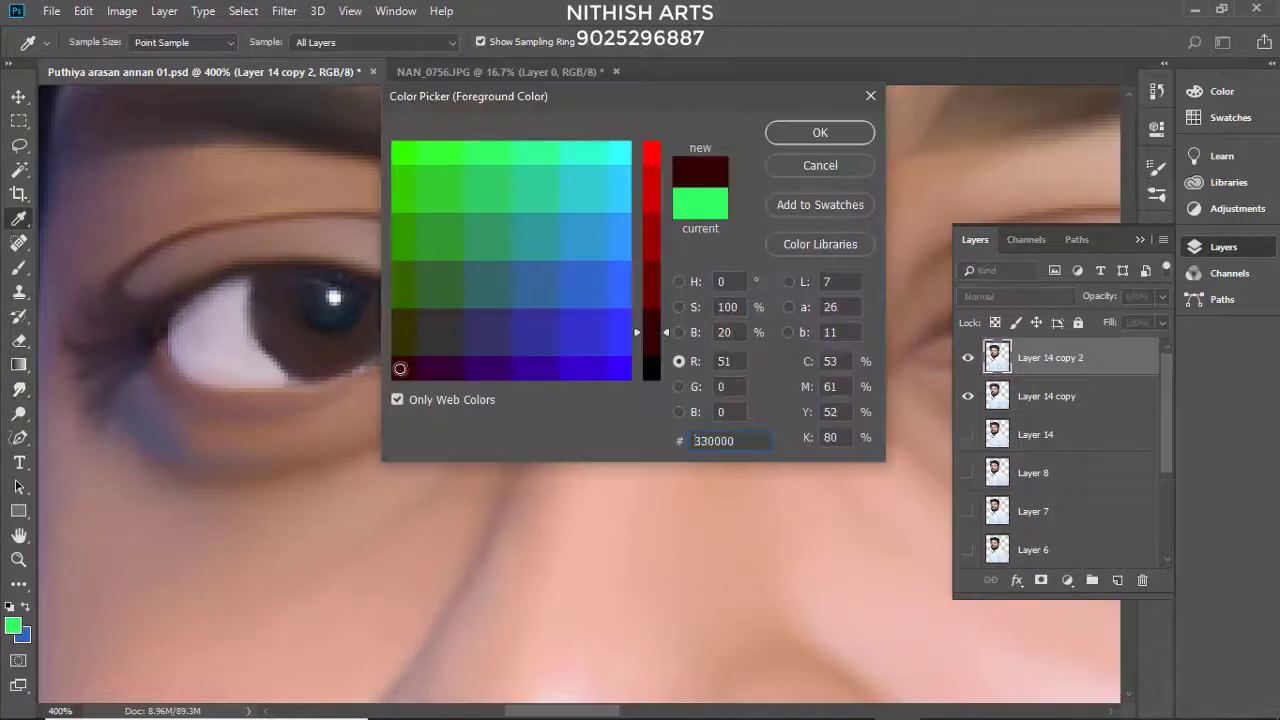
pyautogui.moveTo(651, 300); pyautogui.dragTo(654, 251)
pyautogui.click(820, 131)
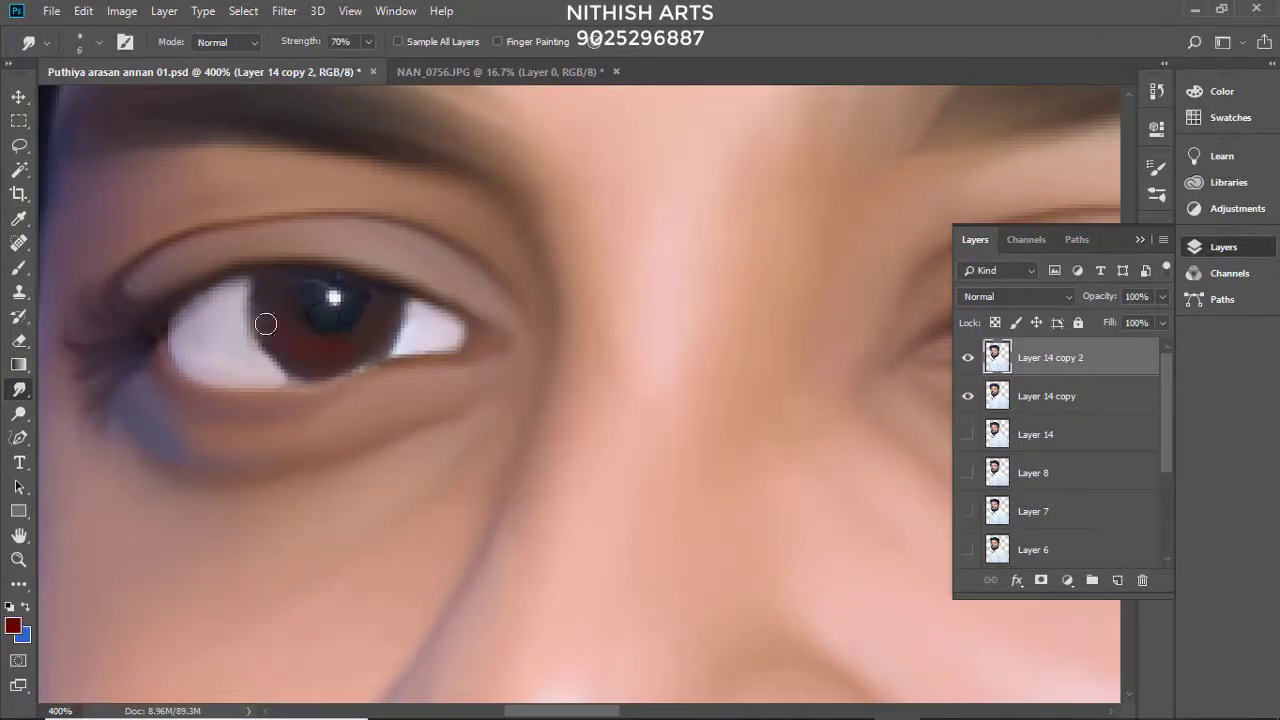
# Step: Blend a dark reddish tint into the lower halves of both irises
pyautogui.hscroll(5, 661, 295)
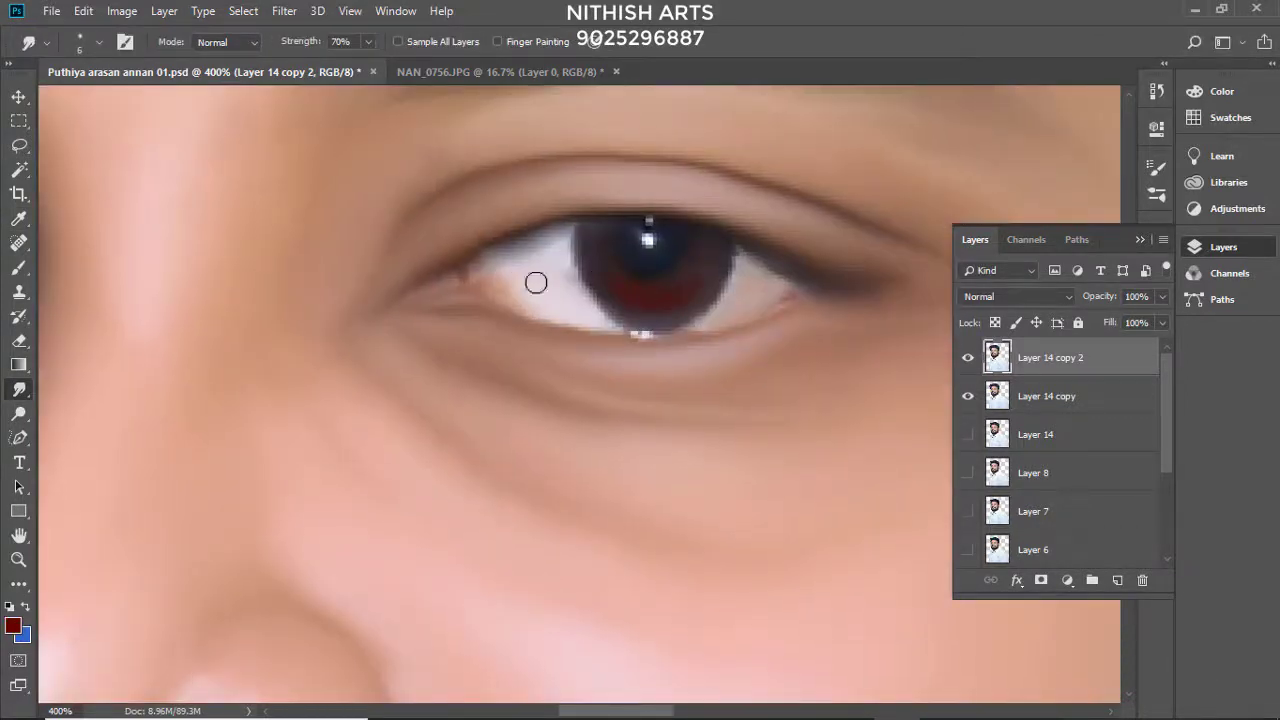
pyautogui.hscroll(1, 576, 350)
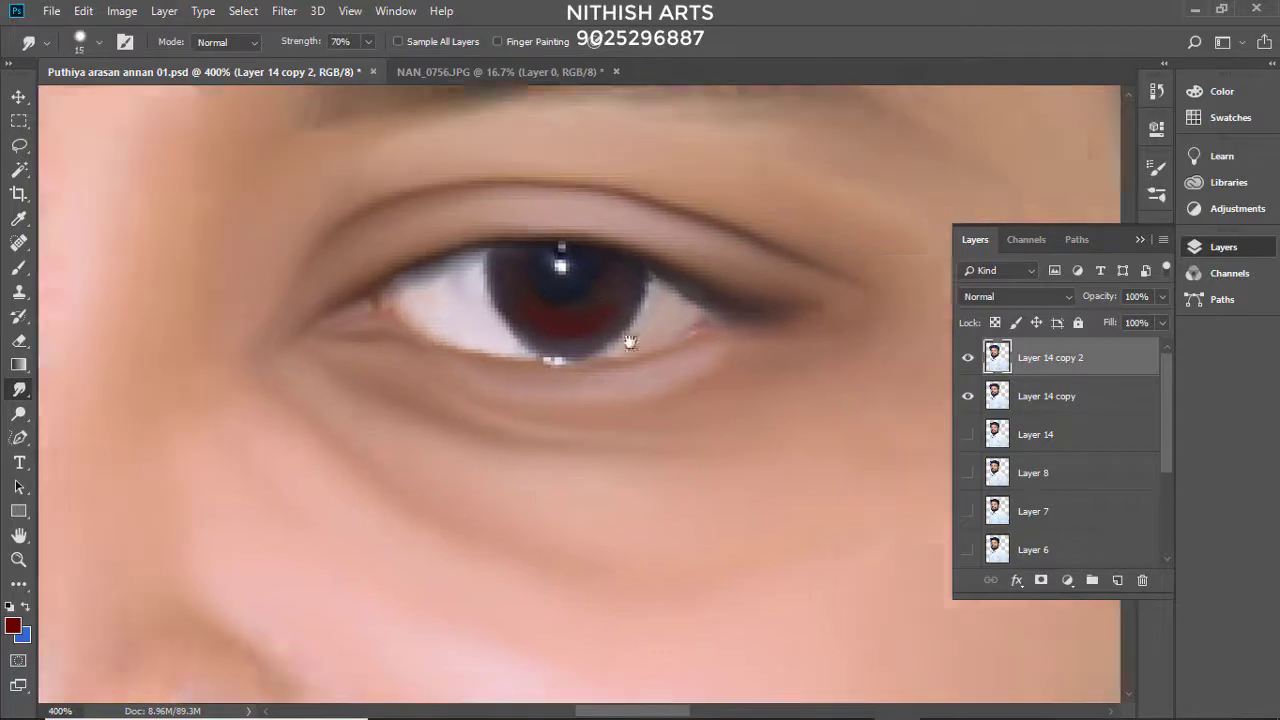
pyautogui.hscroll(1, 640, 280)
pyautogui.press(']')
pyautogui.press(']')
pyautogui.press(']')
pyautogui.hscroll(-5, 627, 190)
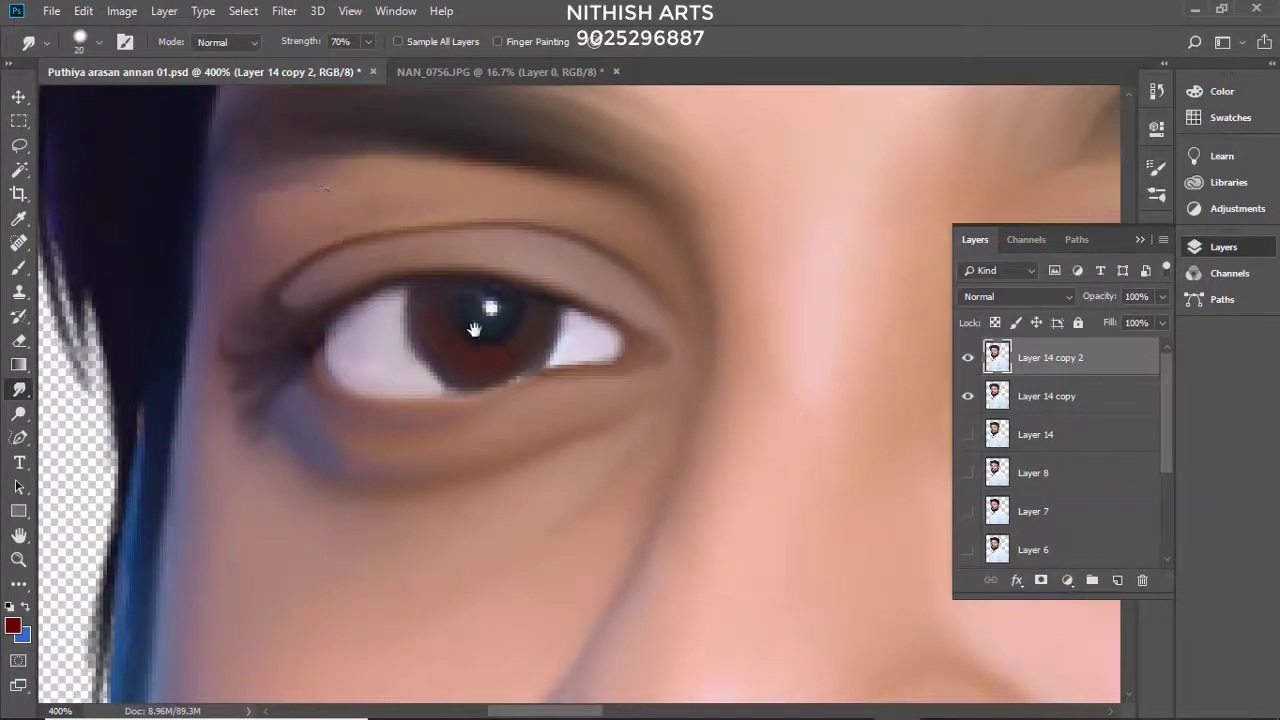
pyautogui.scroll(-10, 471, 328)
pyautogui.scroll(-2, 514, 286)
pyautogui.scroll(-10, 502, 330)
# Step: Smudge the neck with a larger brush, then blend the ear's outer rim with a smaller one
pyautogui.press(']')
pyautogui.press(']')
pyautogui.press(']')
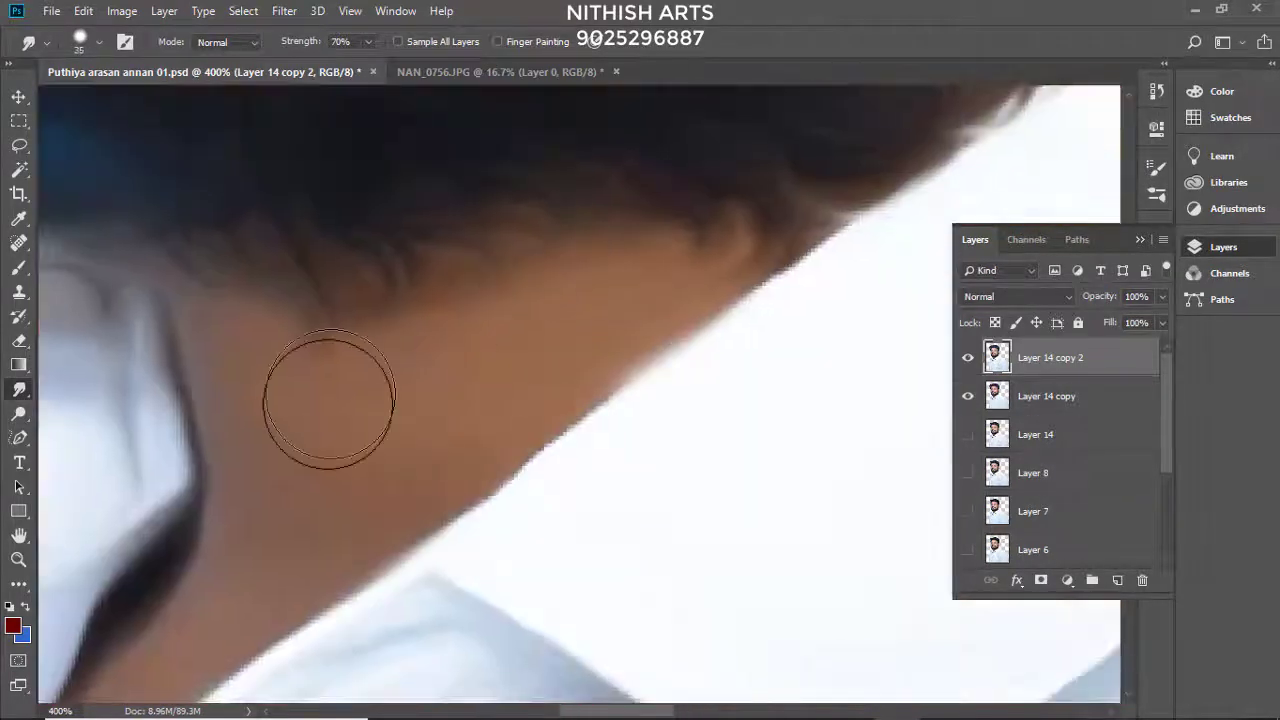
pyautogui.hscroll(1, 549, 329)
pyautogui.press('[')
pyautogui.press('[')
pyautogui.scroll(4, 500, 494)
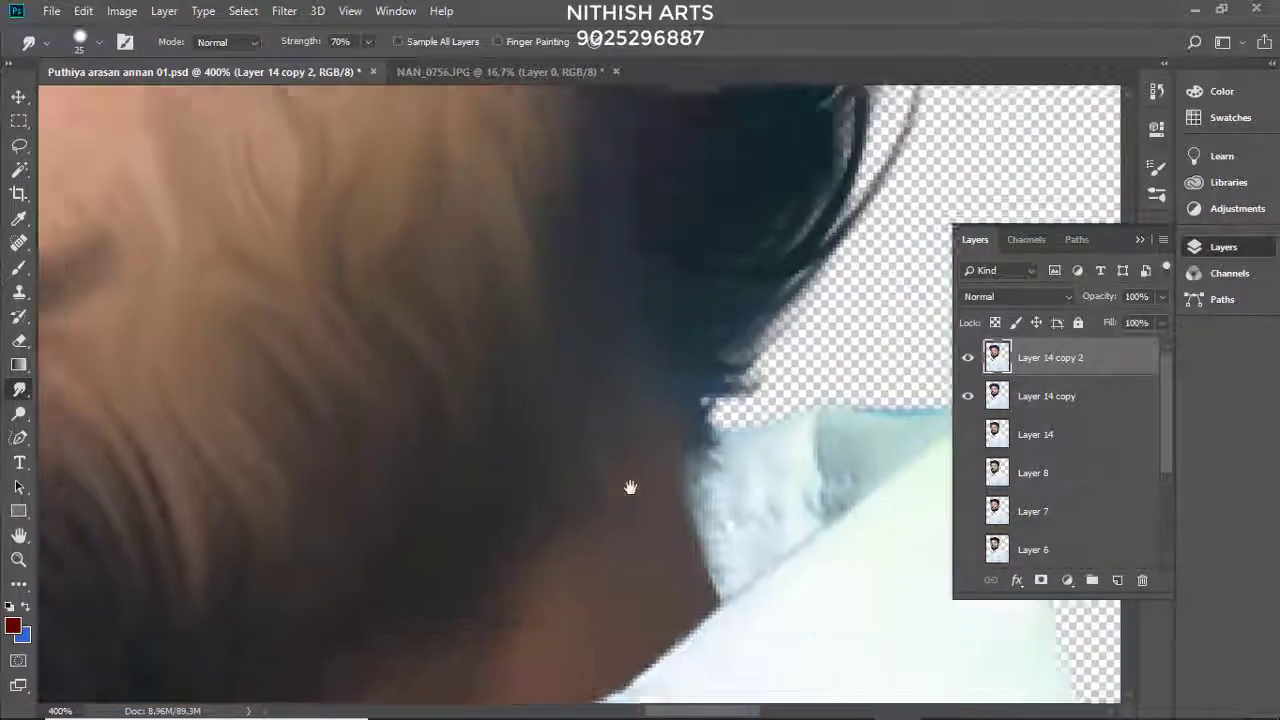
pyautogui.scroll(4, 586, 271)
pyautogui.hscroll(1, 586, 271)
pyautogui.scroll(-3, 600, 506)
pyautogui.hscroll(1, 600, 506)
pyautogui.scroll(2, 723, 423)
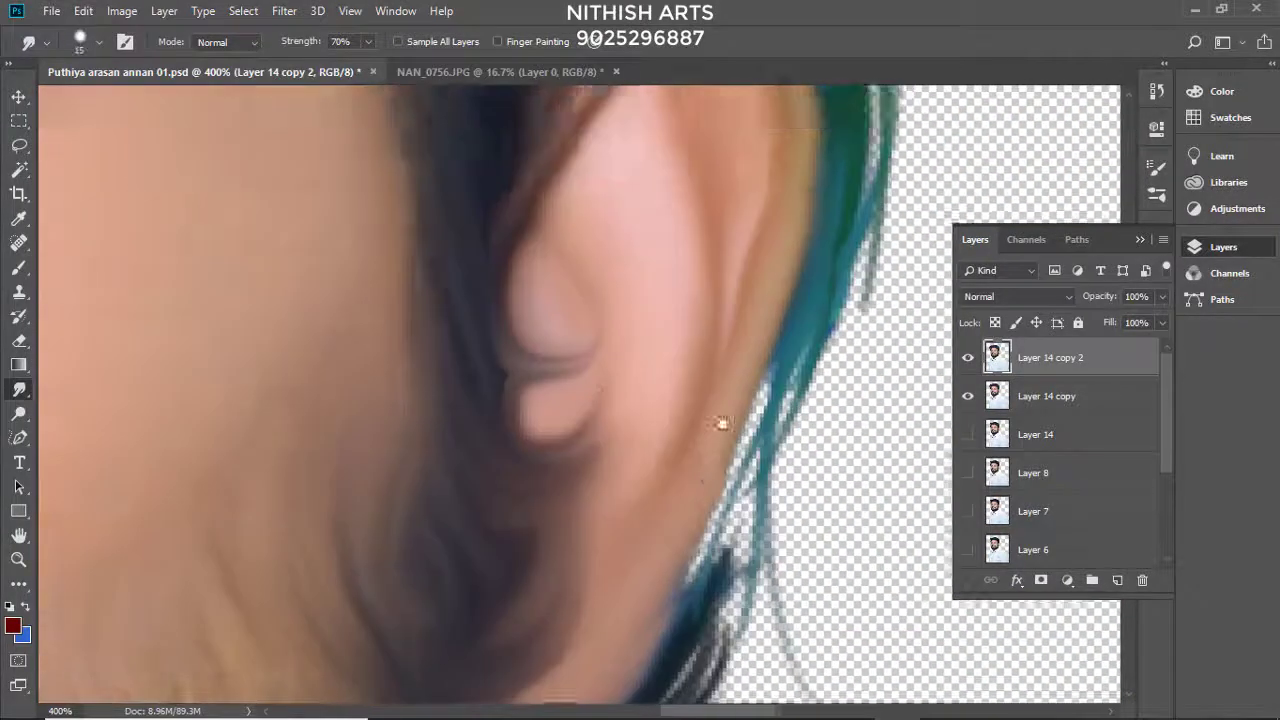
pyautogui.scroll(4, 720, 400)
pyautogui.moveTo(690, 356); pyautogui.dragTo(740, 260)
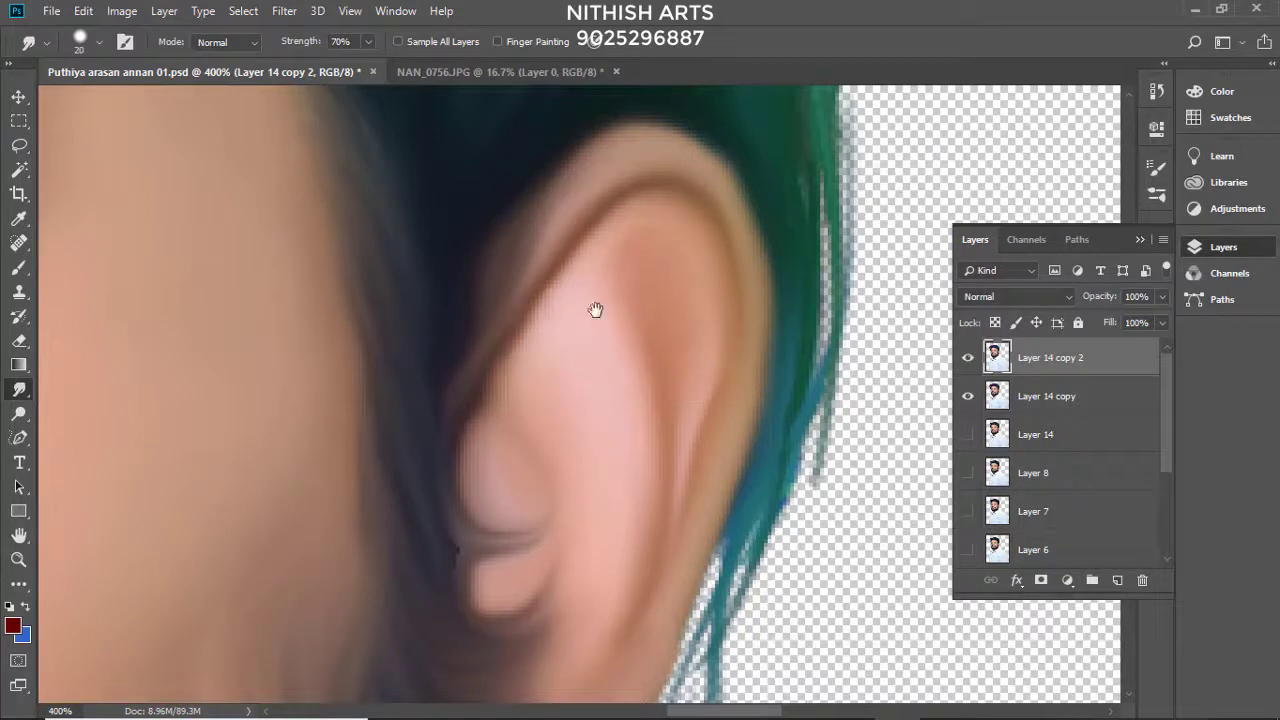
pyautogui.moveTo(595, 310); pyautogui.dragTo(840, 537)
# Step: View the whole head, then raise the portrait's Hue/Saturation saturation to +28
pyautogui.press(']')
pyautogui.press(']')
pyautogui.press(']')
pyautogui.hotkey('ctrl', '0')
pyautogui.hotkey('ctrl', '+')
pyautogui.hotkey('ctrl', '+')
pyautogui.hotkey('ctrl', '+')
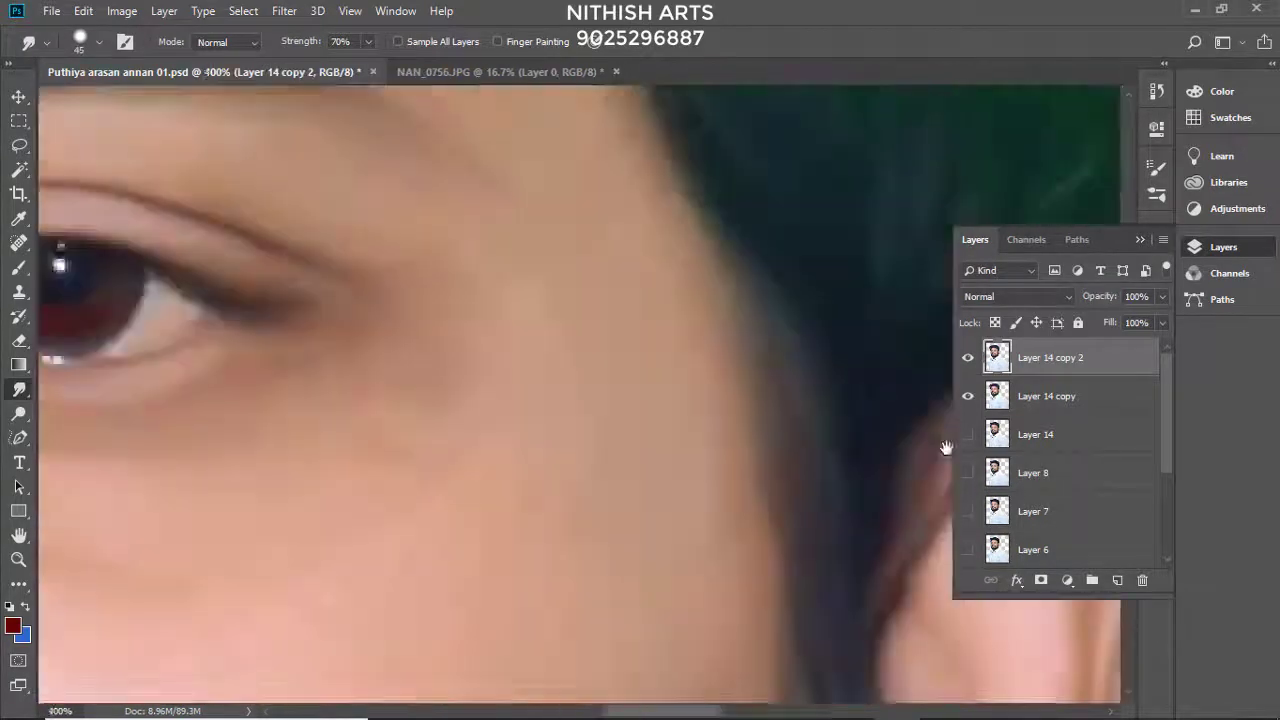
pyautogui.scroll(5, 946, 447)
pyautogui.hscroll(-4, 946, 447)
pyautogui.scroll(2, 617, 143)
pyautogui.press(']')
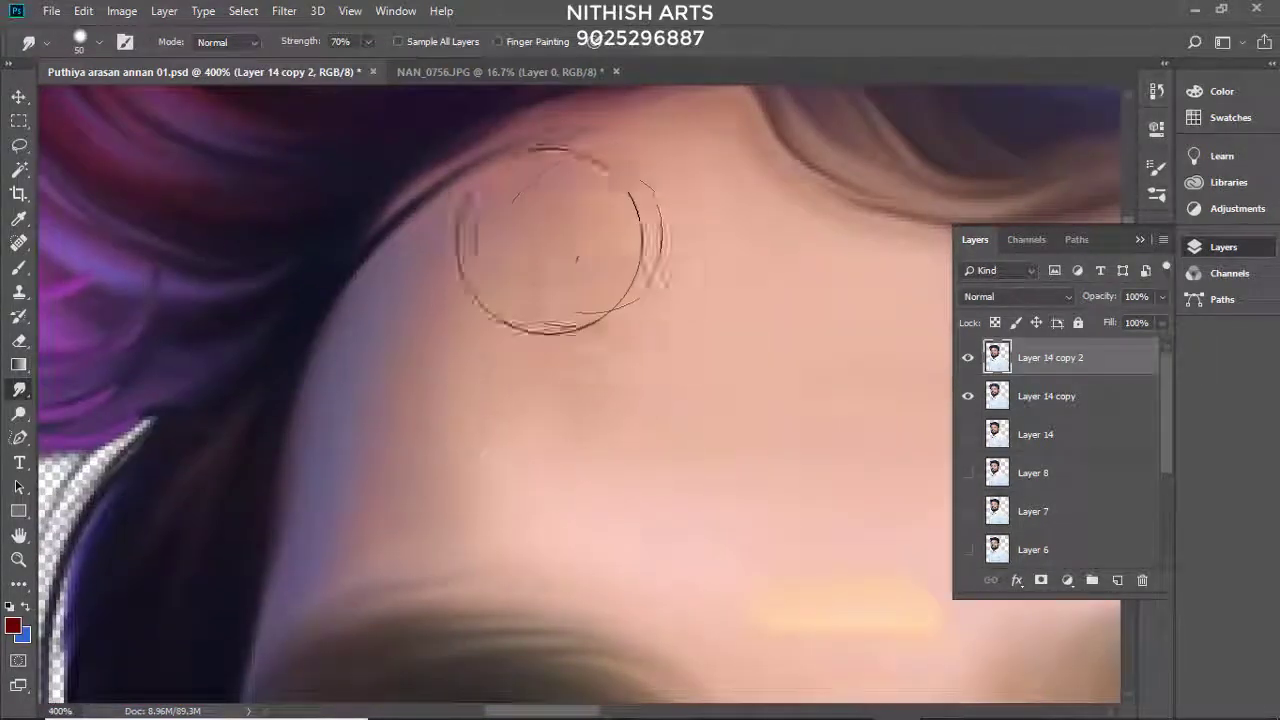
pyautogui.scroll(-3, 560, 240)
pyautogui.scroll(-3, 552, 271)
pyautogui.hotkey('ctrl', '-')
pyautogui.hotkey('ctrl', '-')
pyautogui.hotkey('ctrl', '-')
pyautogui.hotkey('ctrl', '+')
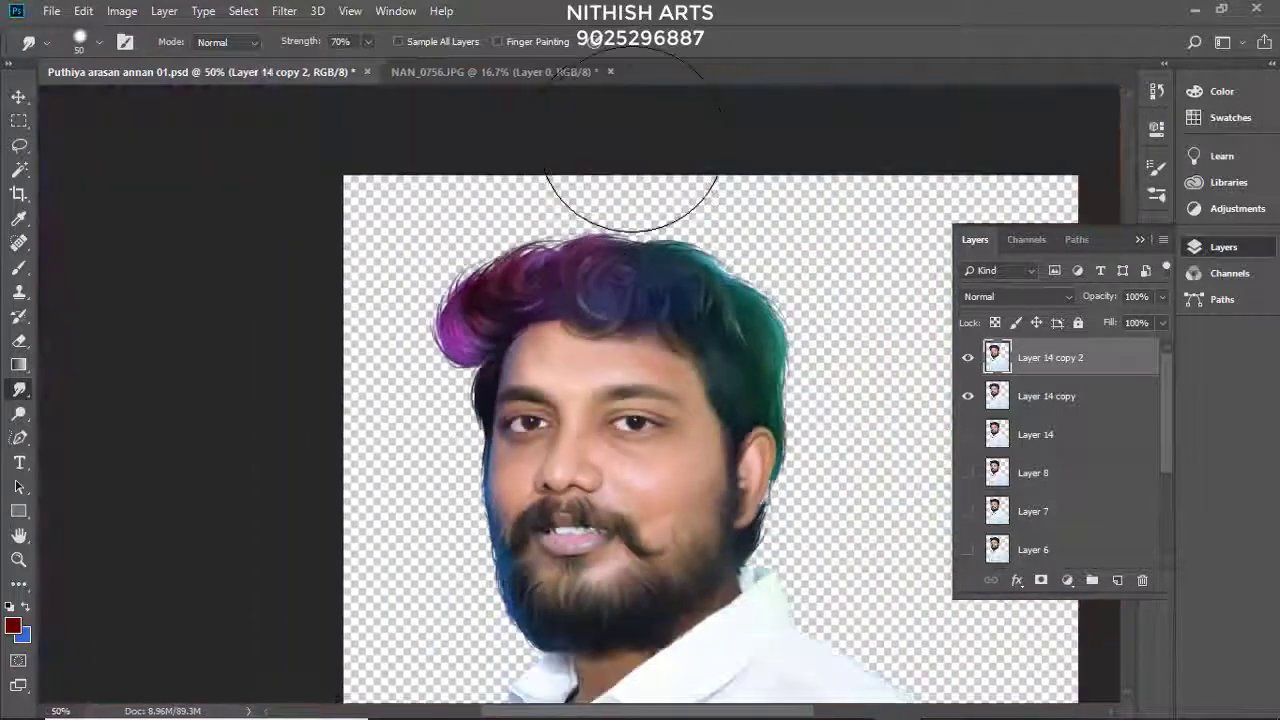
pyautogui.hotkey('ctrl', 'u')
pyautogui.moveTo(944, 232); pyautogui.dragTo(951, 232)
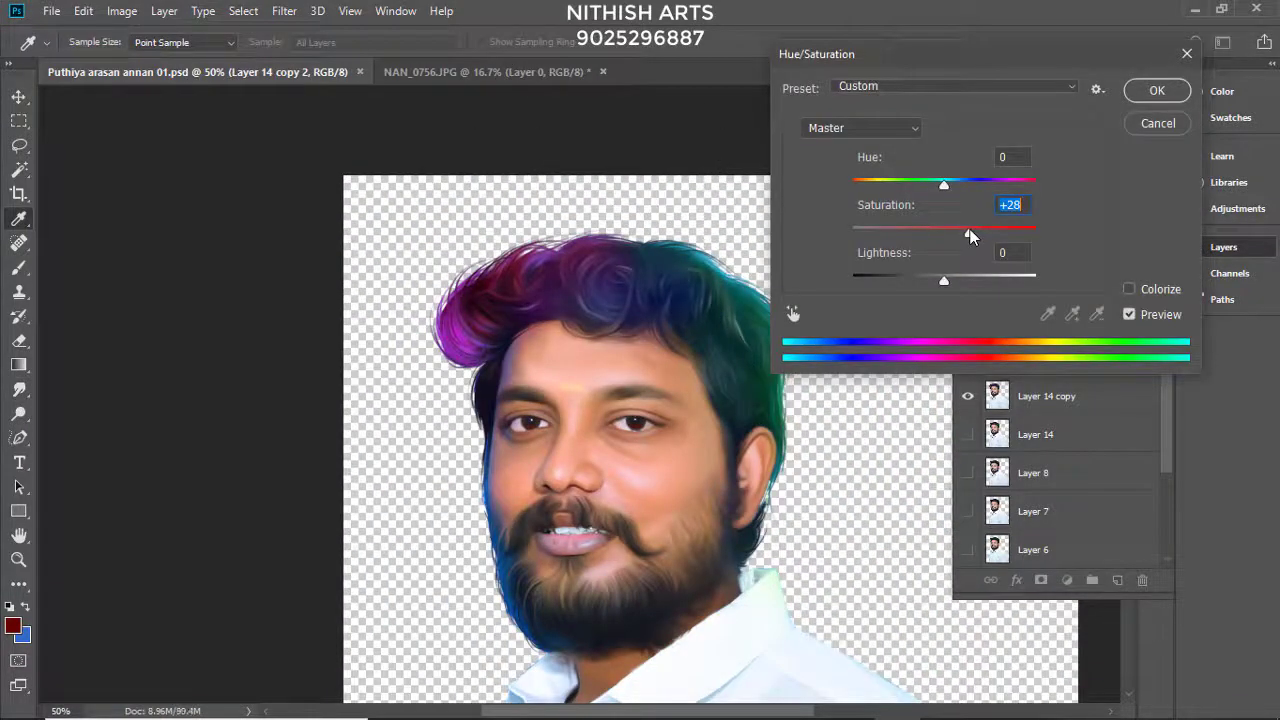